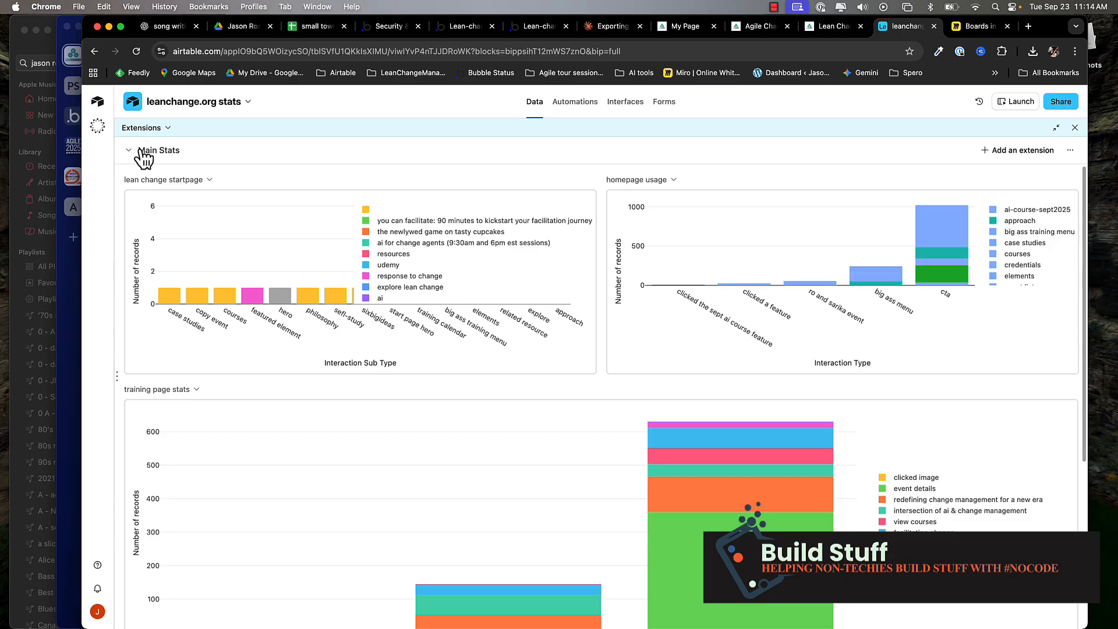
- Open the Menu Usage dashboard and examine its course and approach dropdown menu charts
click(216, 197)
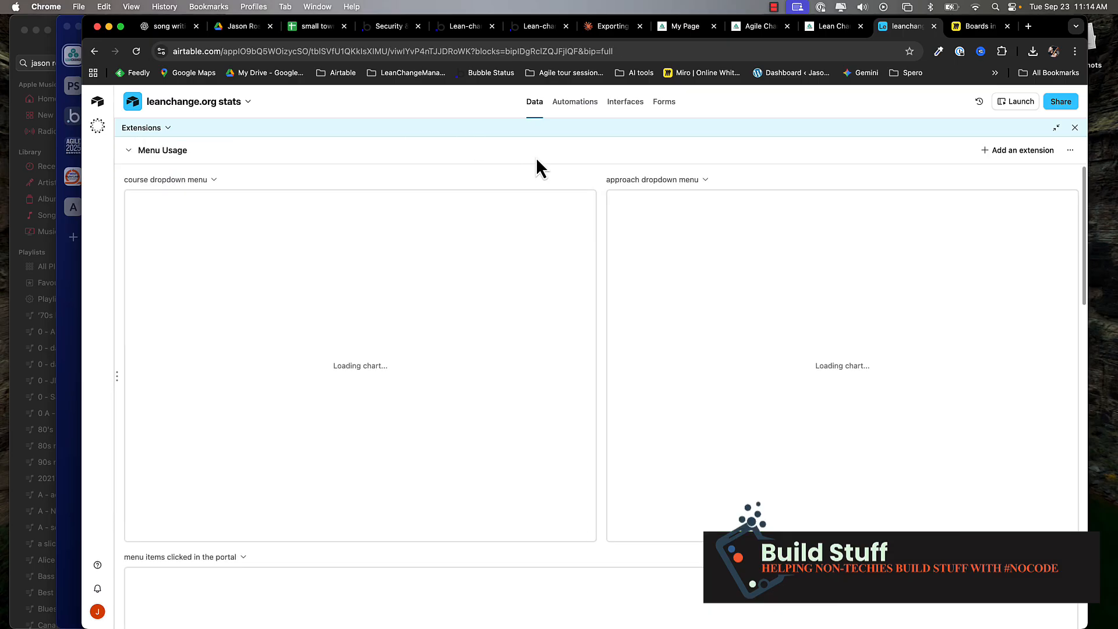
mouse_move(530, 366)
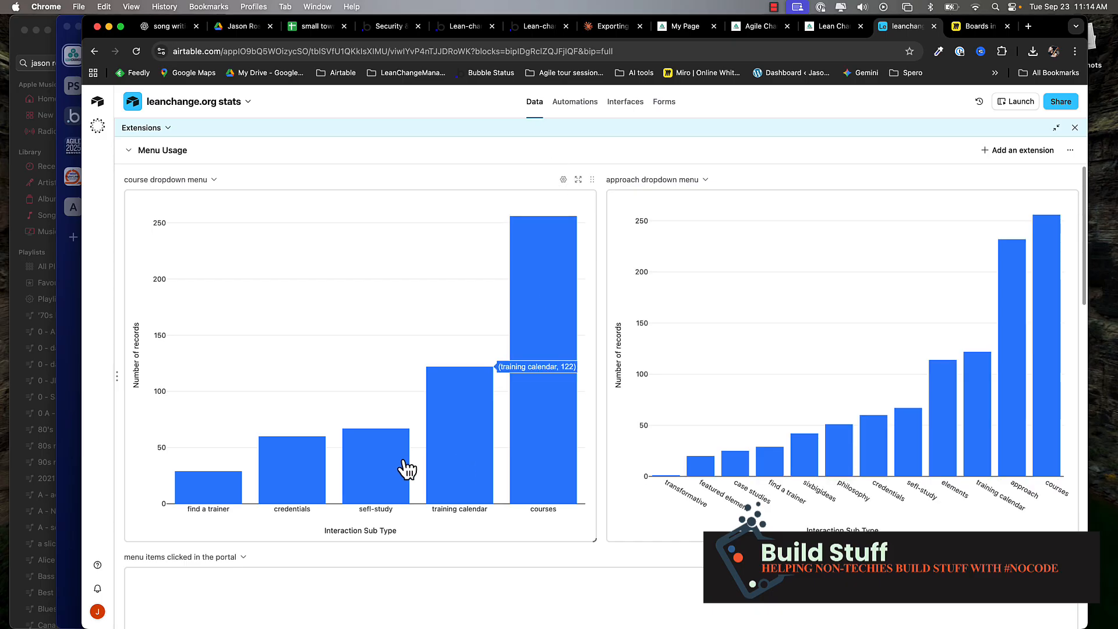
scroll(762, 422, down, 7)
scroll(762, 420, up, 7)
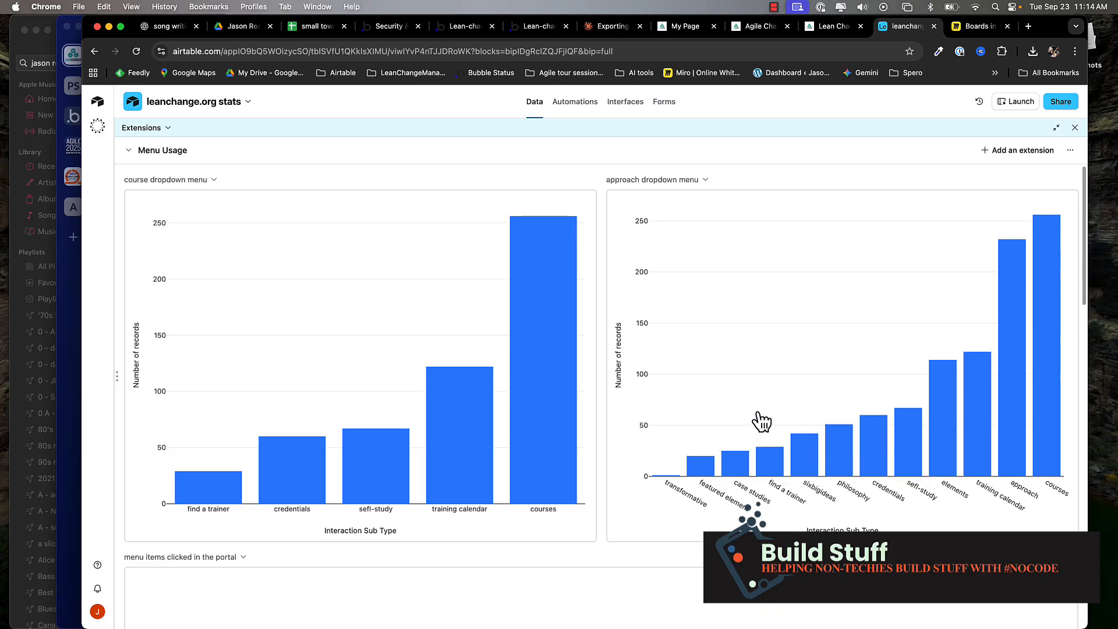
- Close the extensions dashboard and review the page and user columns of the V3 - Last 7 Days interactions view
click(1076, 128)
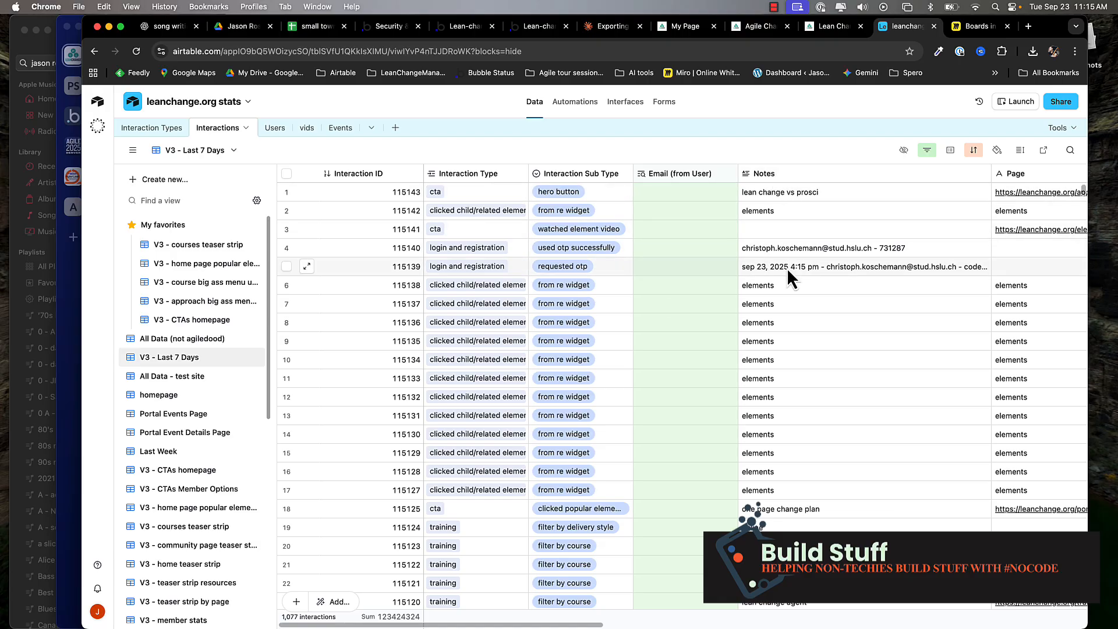
scroll(787, 268, right, 10)
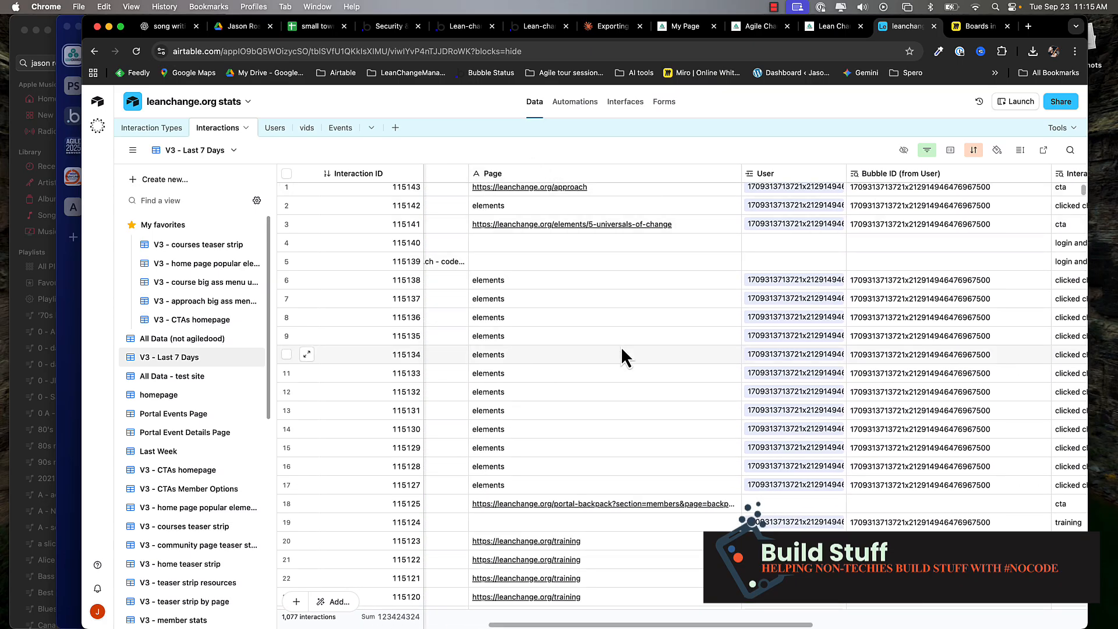
scroll(776, 289, right, 10)
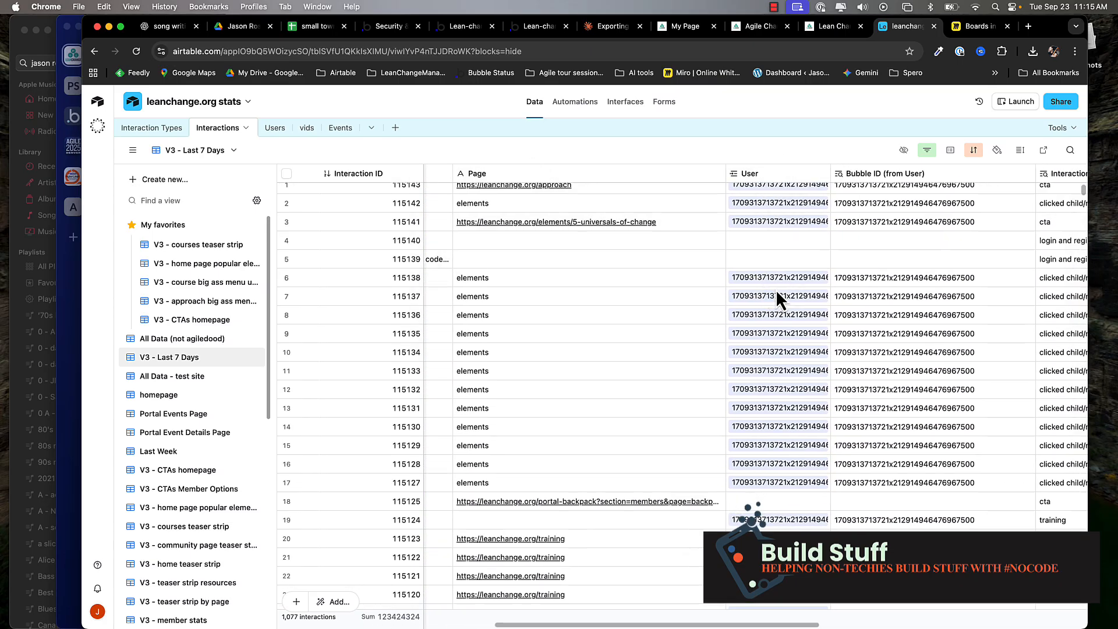
scroll(776, 289, right, 10)
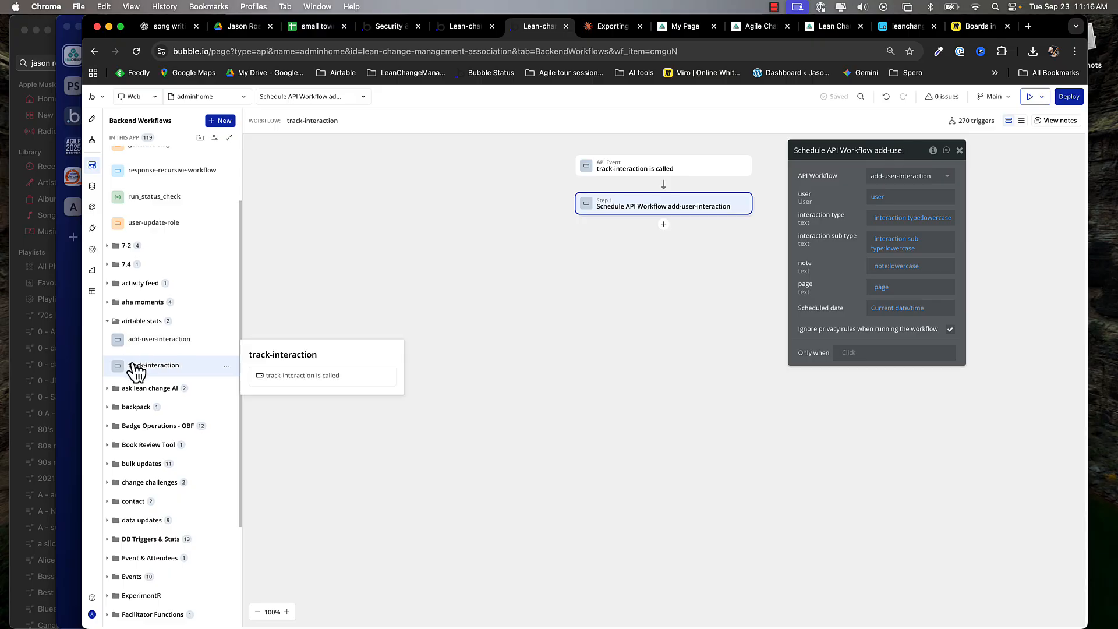
- Examine the parameters and actions of the track-interaction and add-user-interaction backend workflows
click(157, 370)
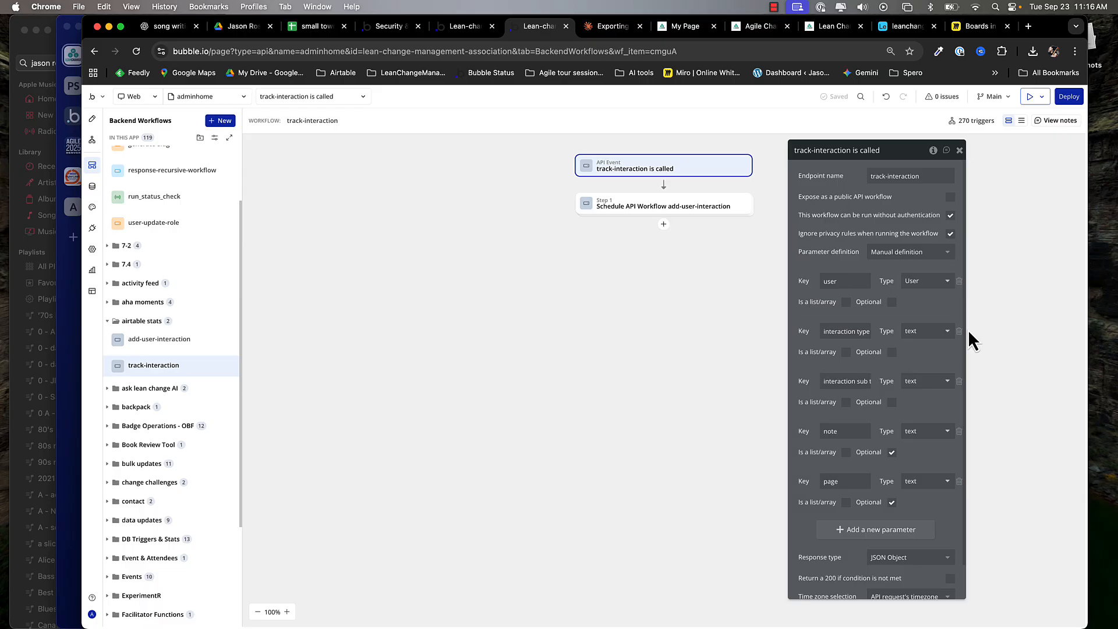
click(673, 209)
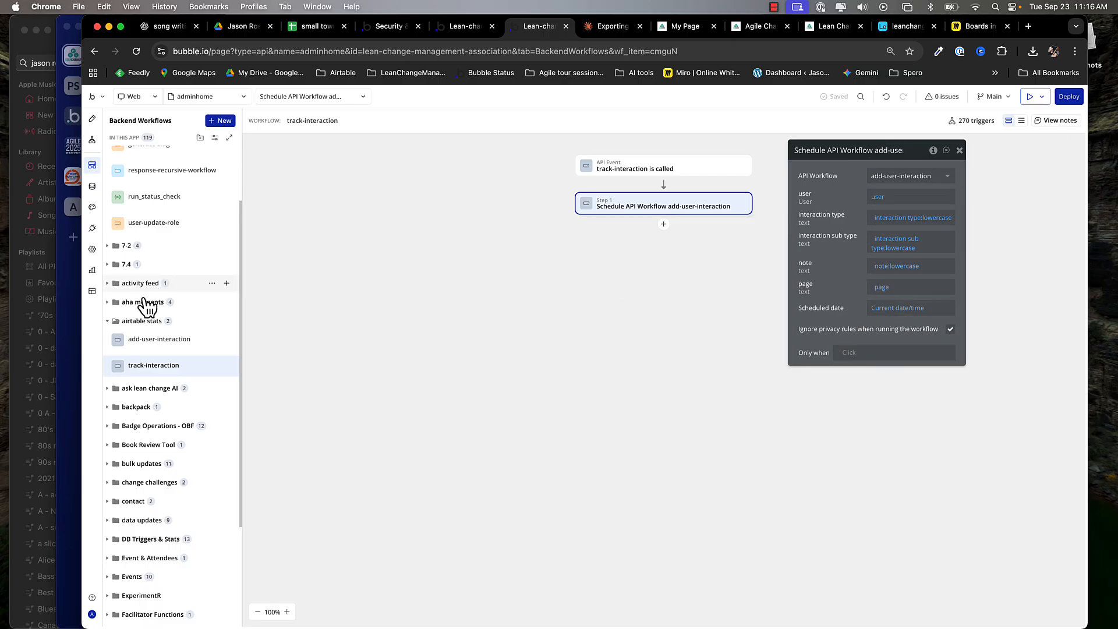
click(154, 341)
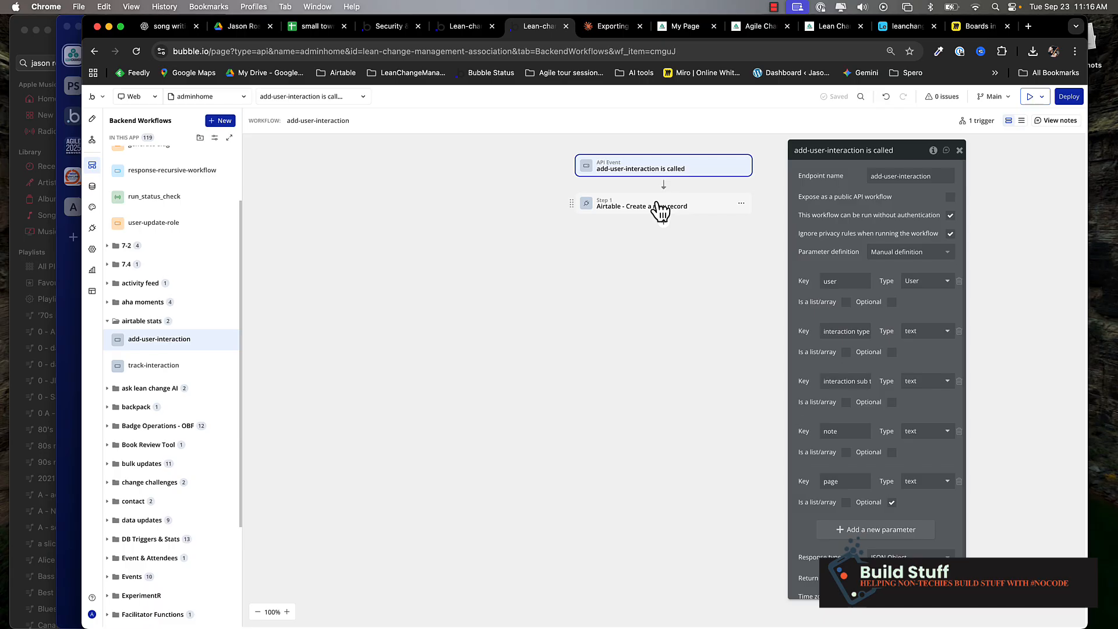
click(663, 222)
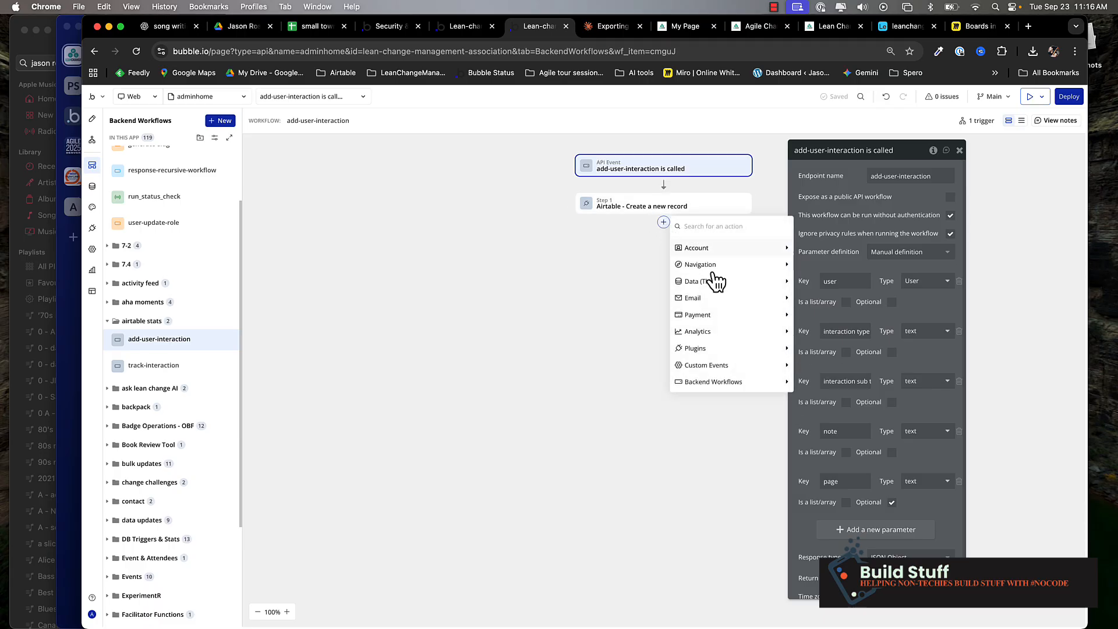
mouse_move(708, 389)
click(580, 318)
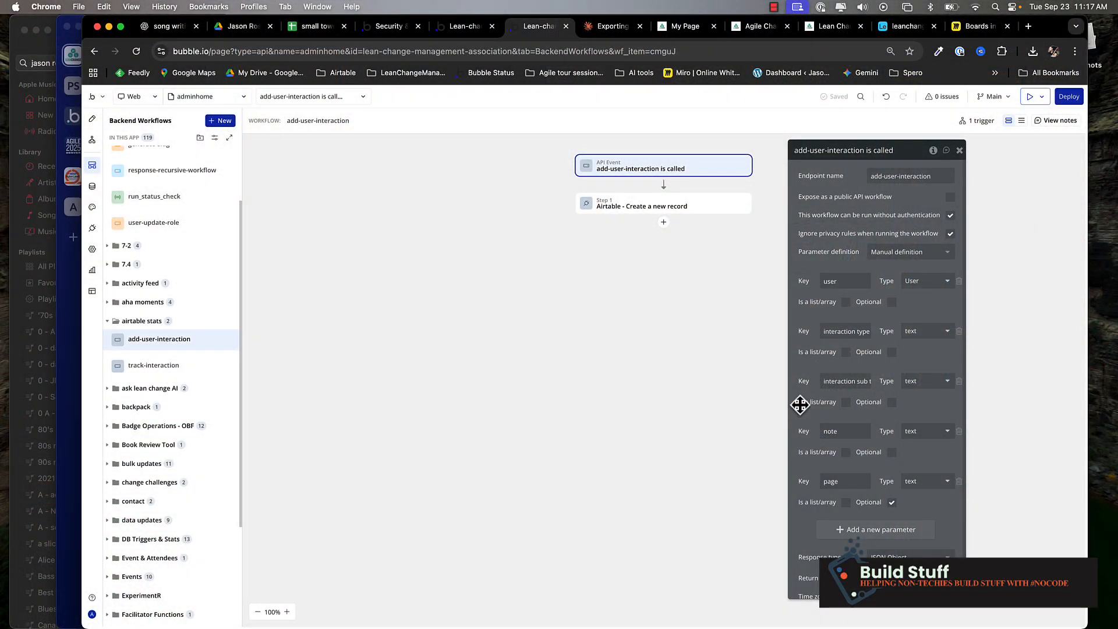
- Switch to the Build Stuff - ACDC Tool board in Miro and draw a rounded square titled "interactions - option sets (actions)"
click(974, 27)
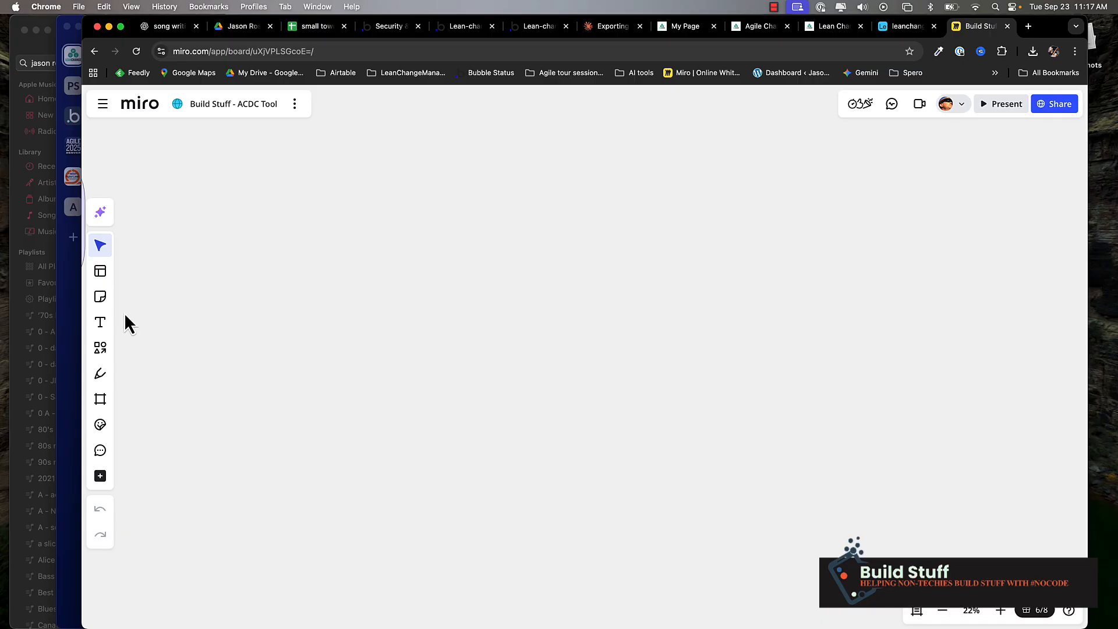
click(100, 348)
click(164, 351)
drag(301, 221, 476, 393)
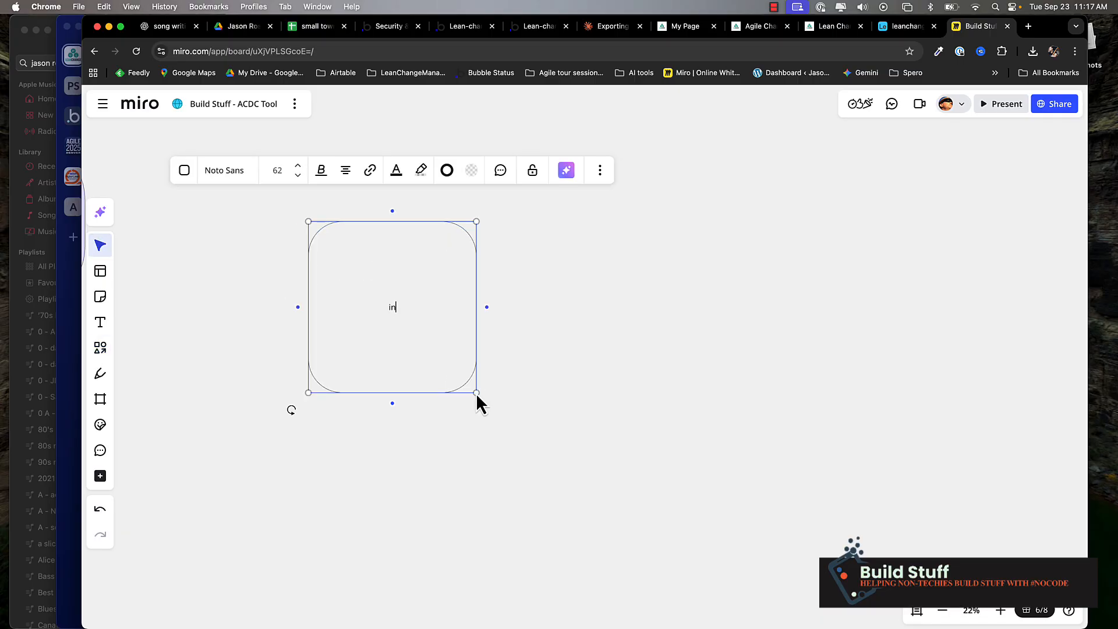
text(interactions - option sets)
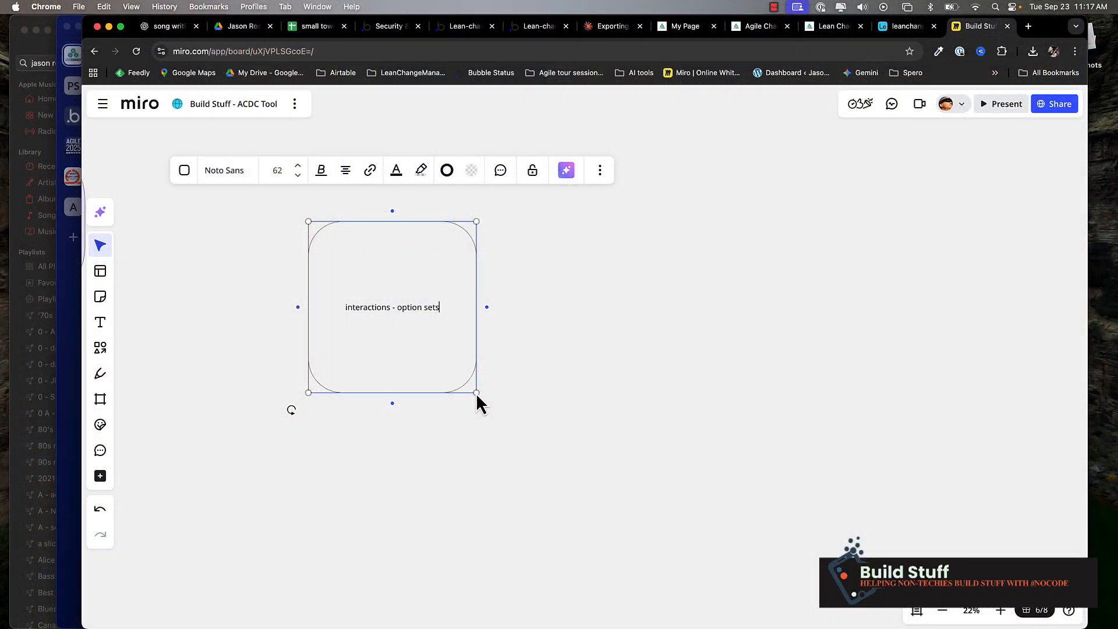
text((actions))
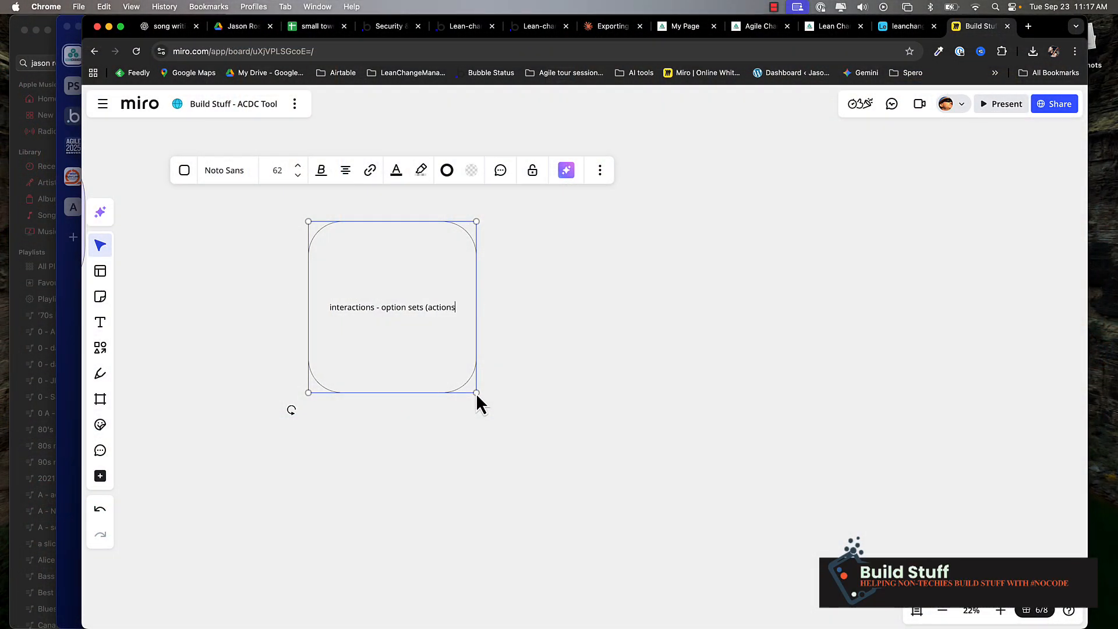
key(Return)
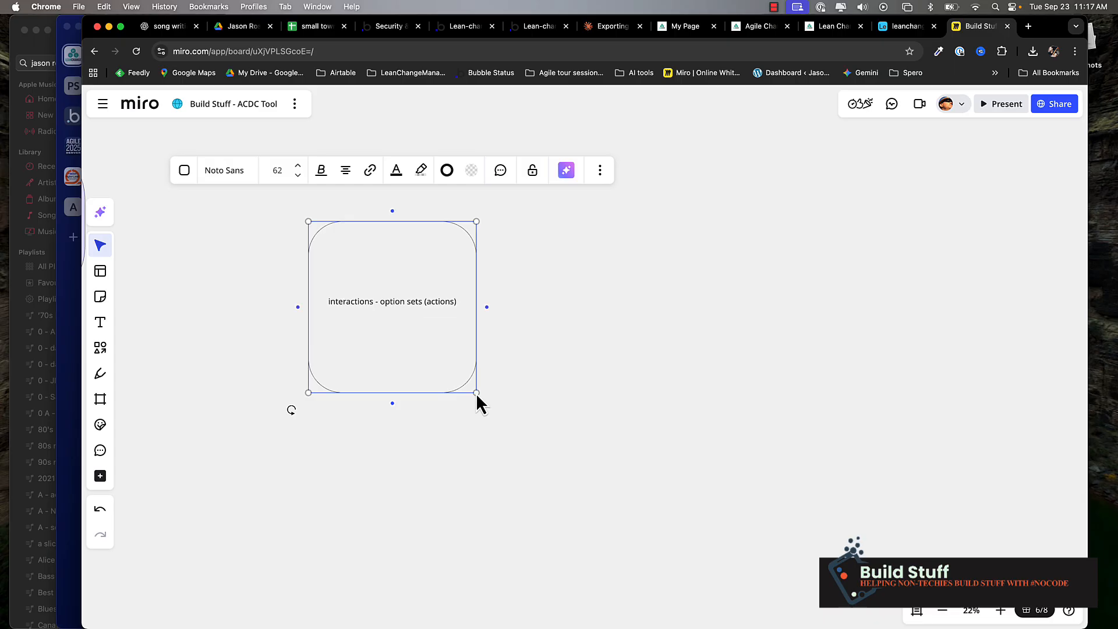
- List "- page view", "- cta" and "- submit form" on separate lines below the box's title
text(- page view)
key(Return)
text(- cta)
key(Return)
text(- submit form)
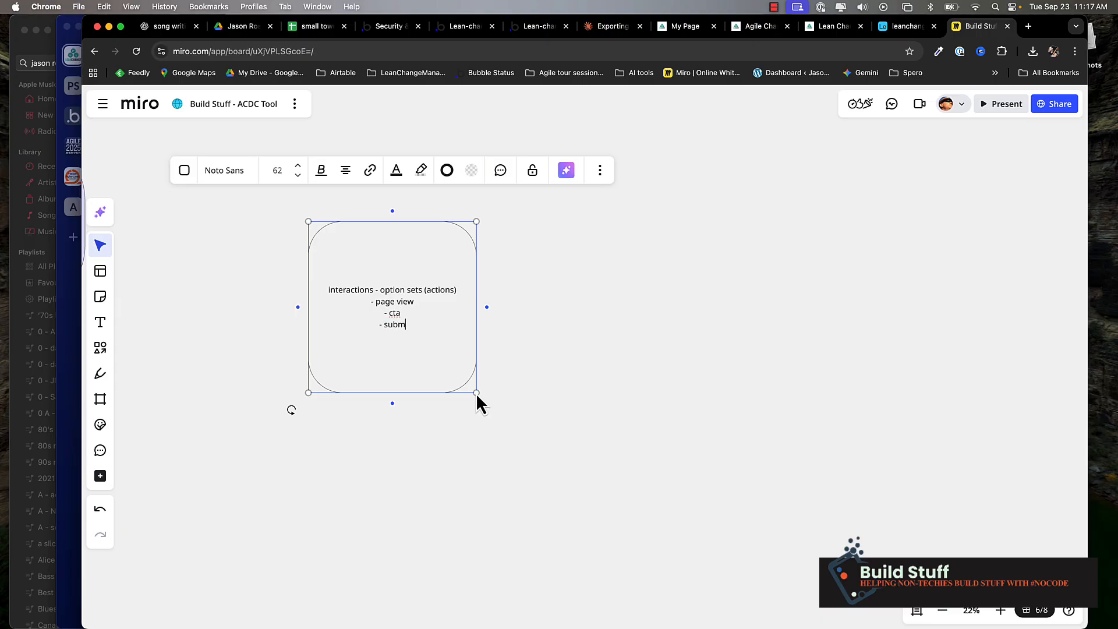
- Fill the interactions box with light purple
click(401, 547)
click(385, 317)
click(473, 171)
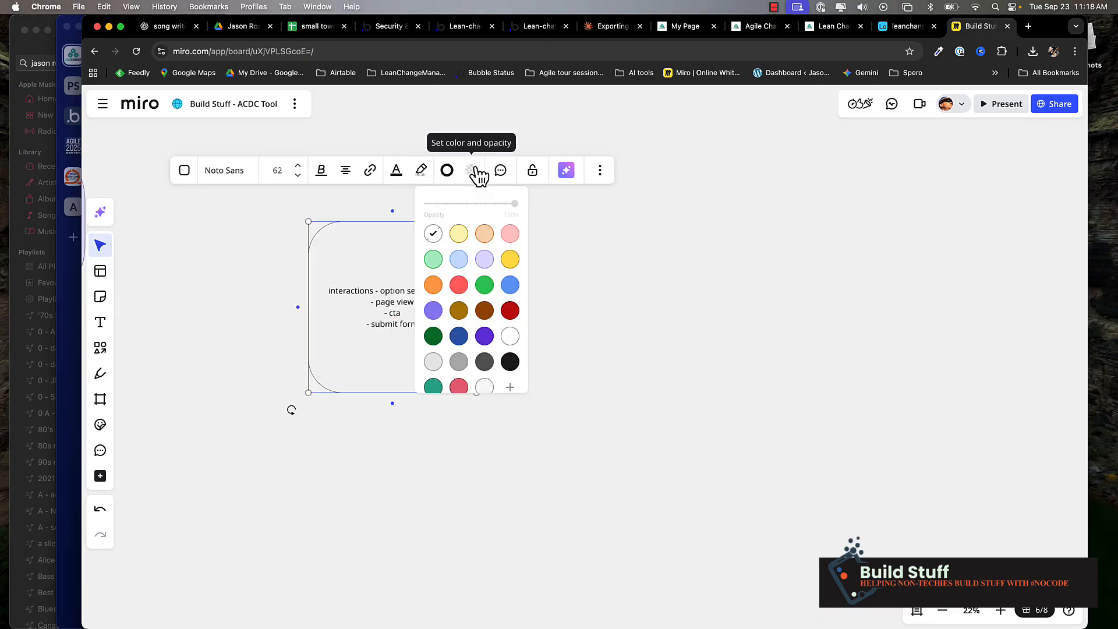
click(484, 259)
click(643, 315)
- Duplicate the purple box beside the original and change the copy's title to "interaction category (context)"
click(320, 295)
drag(321, 295, 577, 315)
click(532, 284)
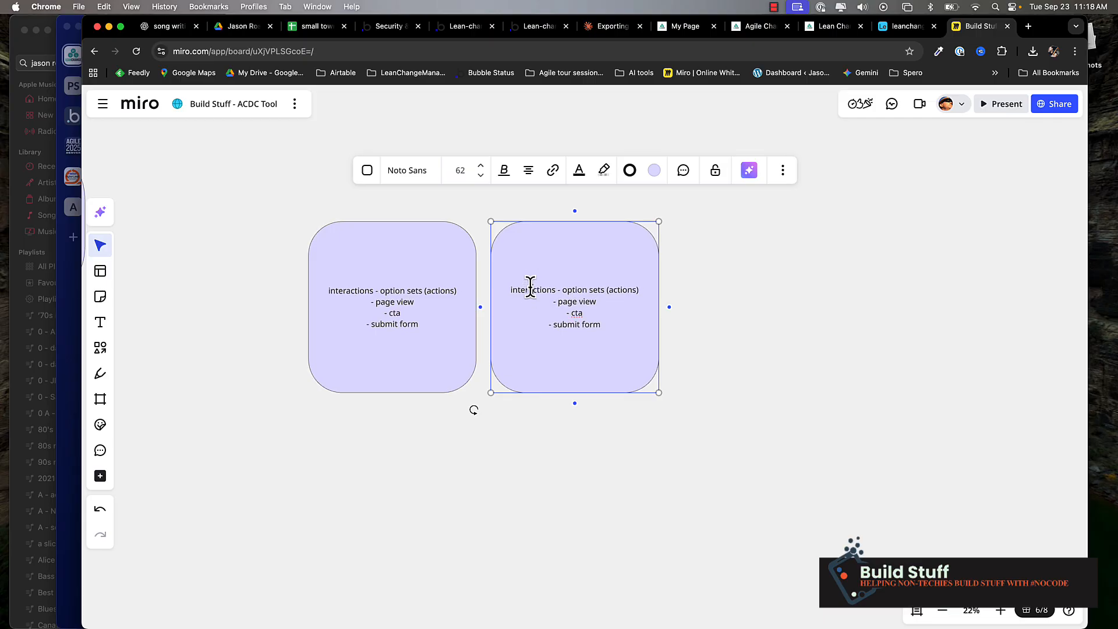
triple_click(530, 287)
text(interaction ca)
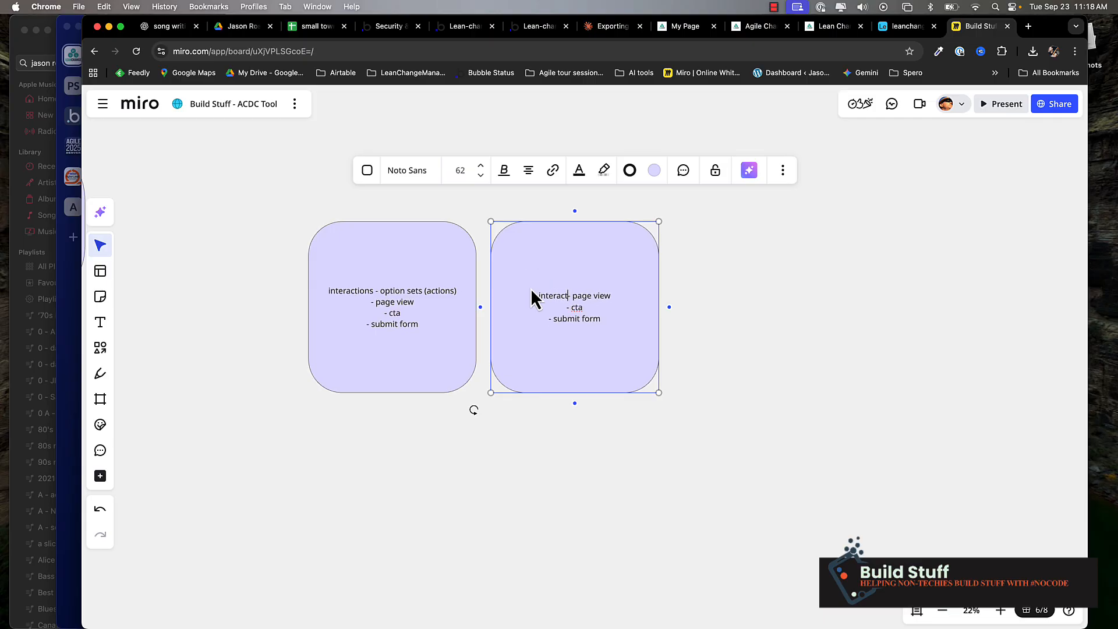
text(tegory (context))
key(Return)
drag(563, 301, 608, 349)
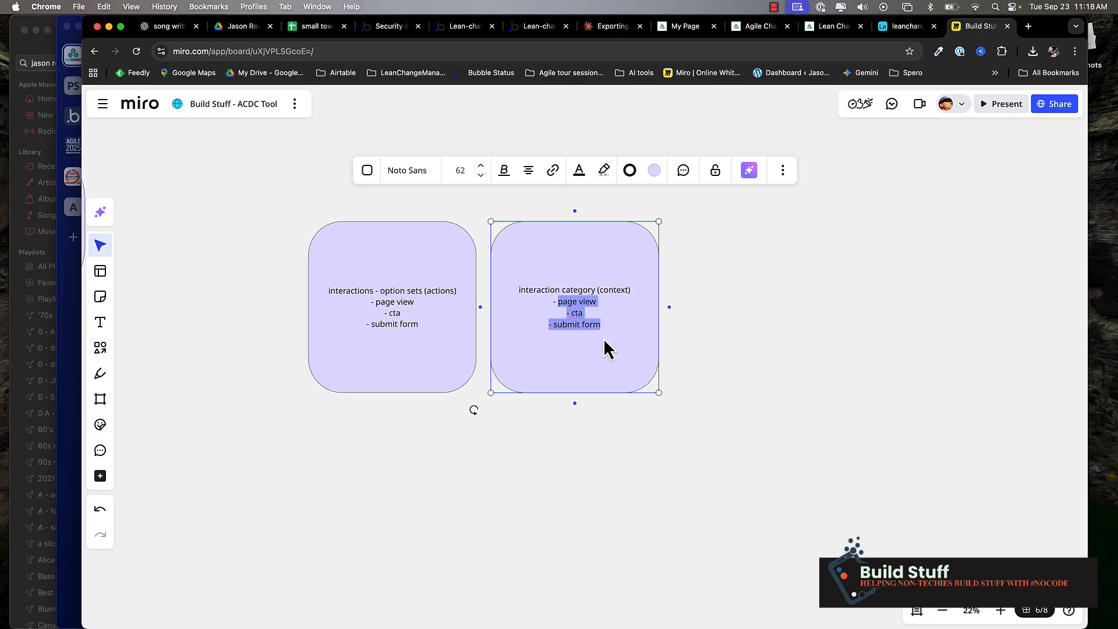
- Replace "cta" with "click" in the interactions box's list
click(392, 314)
double_click(394, 313)
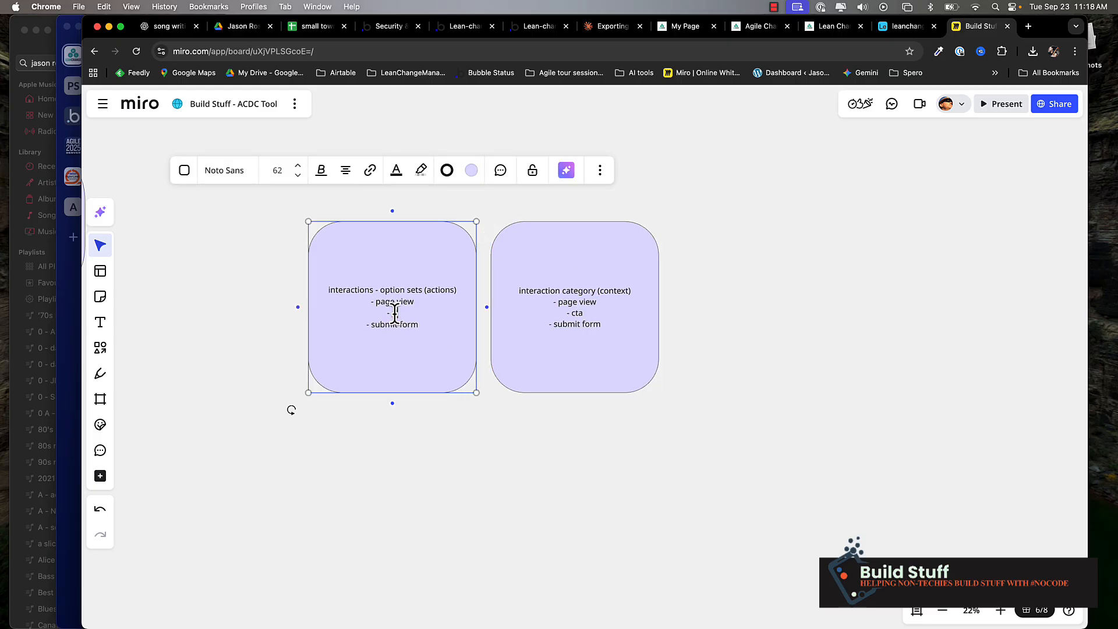
text(click)
- Replace the list in the interaction category box with "- hero" and "- evalution"
click(572, 298)
click(574, 302)
drag(577, 301, 620, 364)
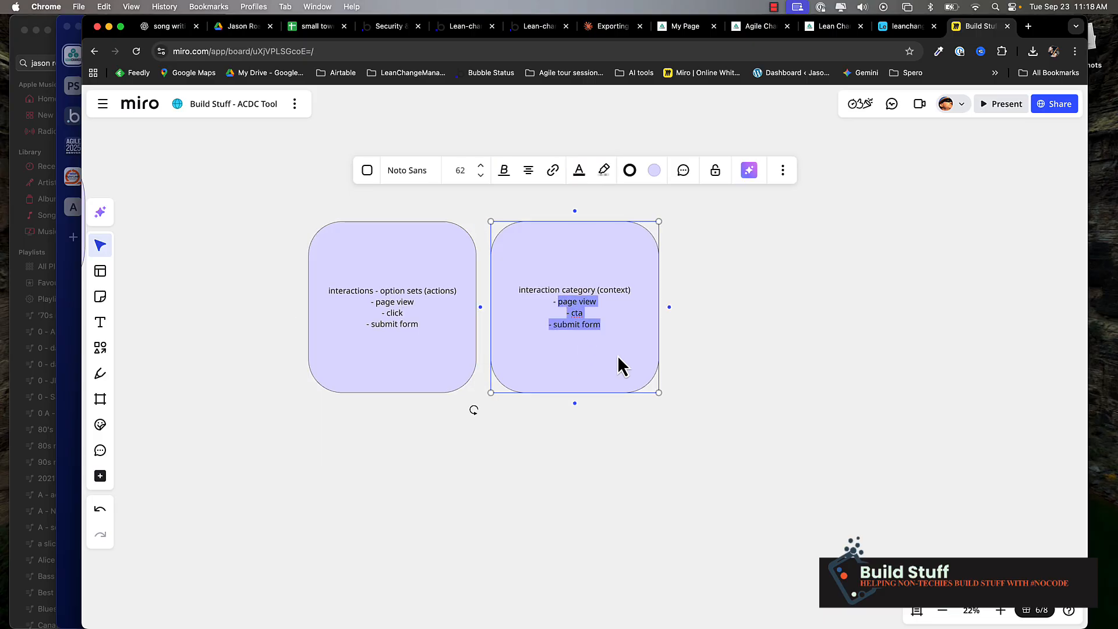
text(hero)
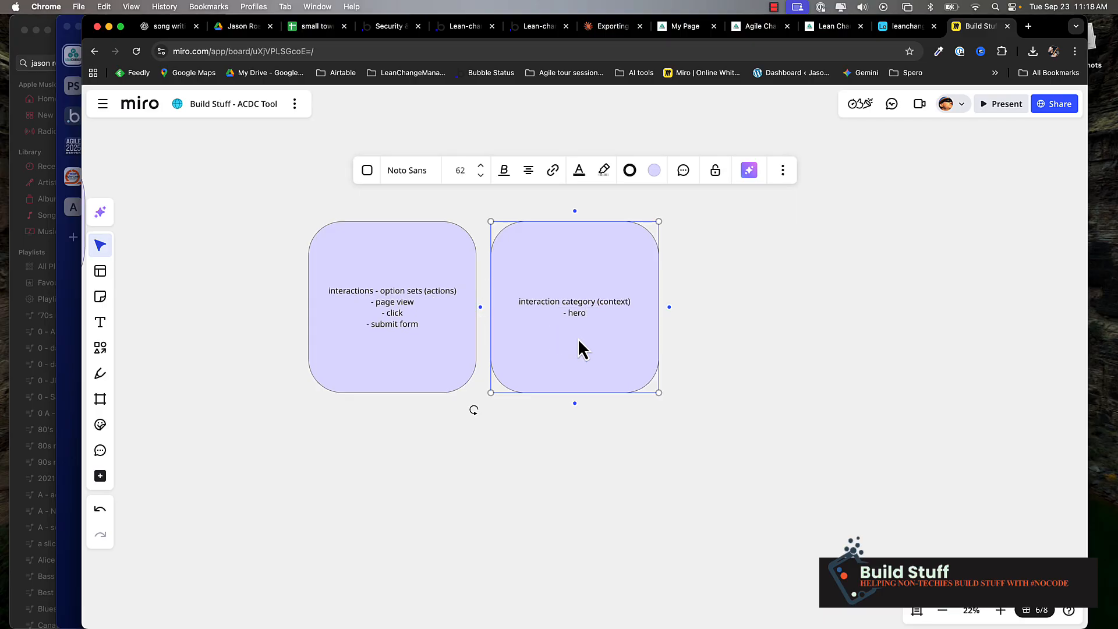
key(Return)
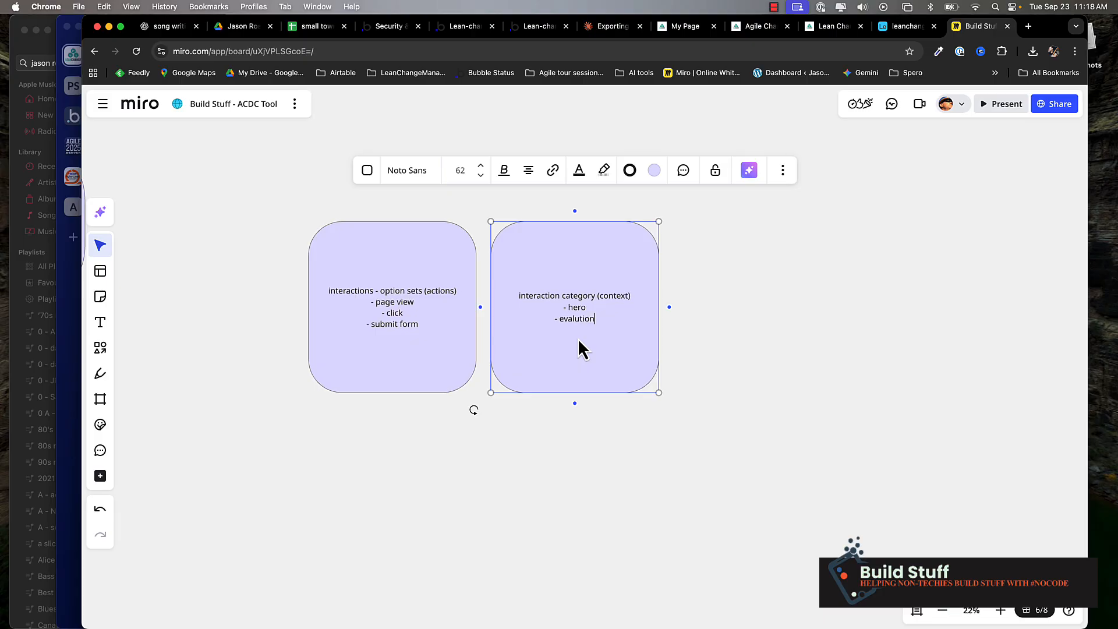
click(651, 435)
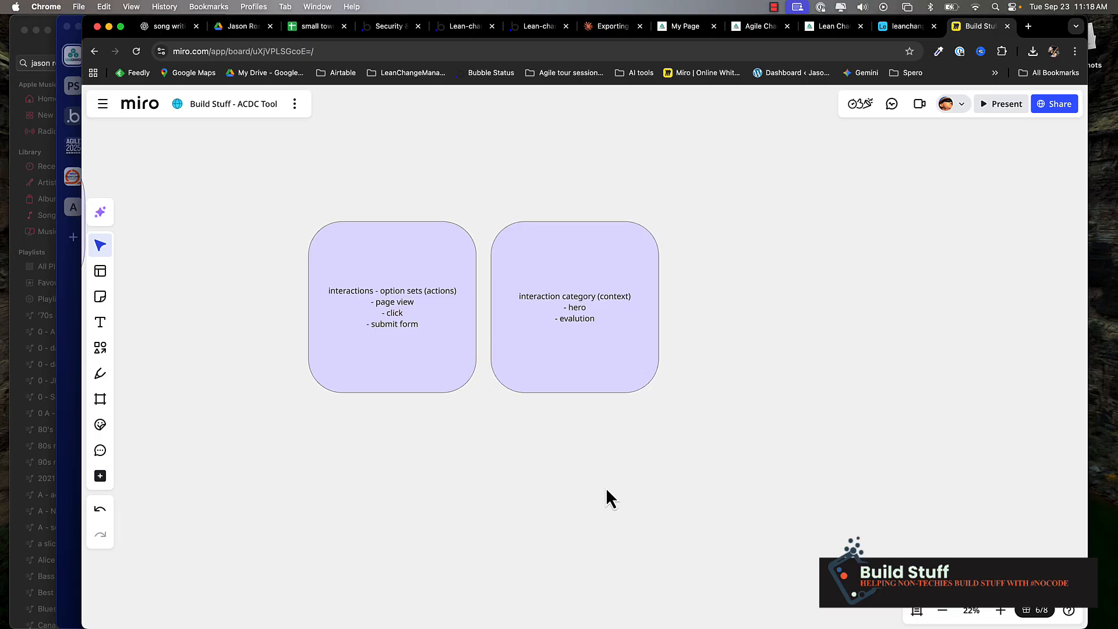
- Duplicate the interaction category box to its right and fill the copy with light blue
click(575, 379)
drag(576, 379, 758, 310)
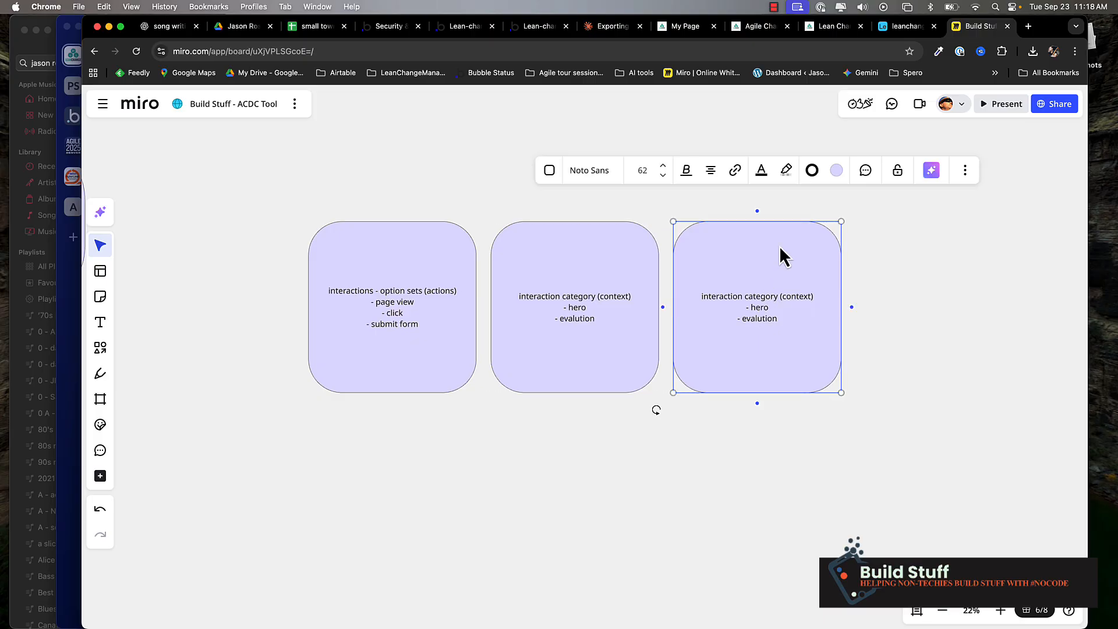
click(836, 170)
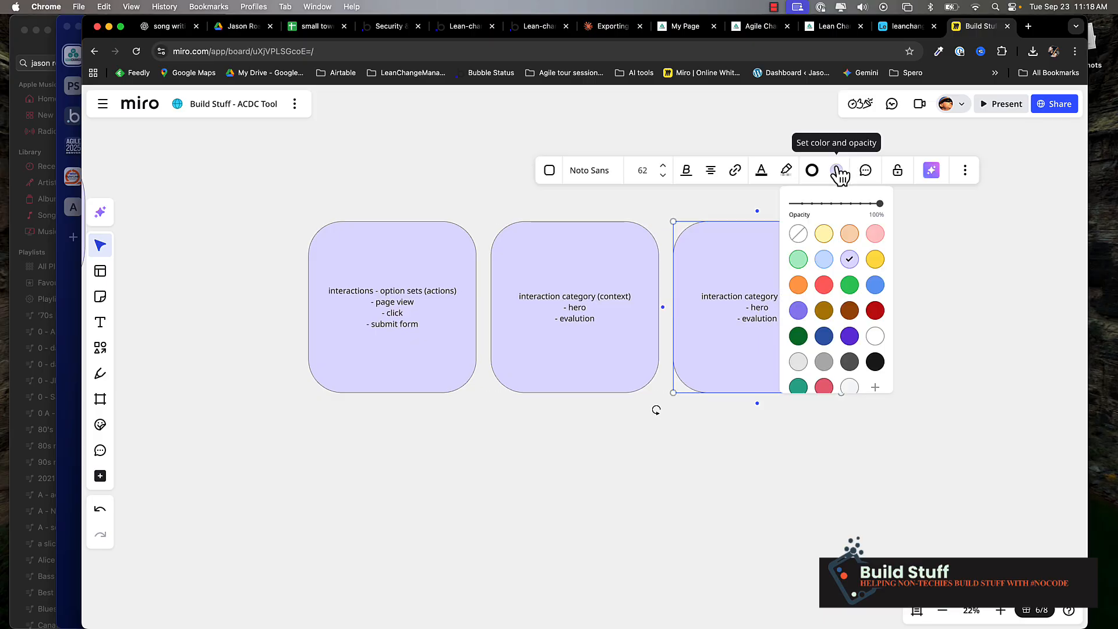
click(824, 261)
- Replace all text in the blue box with the title "user interactions" and the line "- created by (current user)"
click(721, 308)
key(super+a)
text(user interactions)
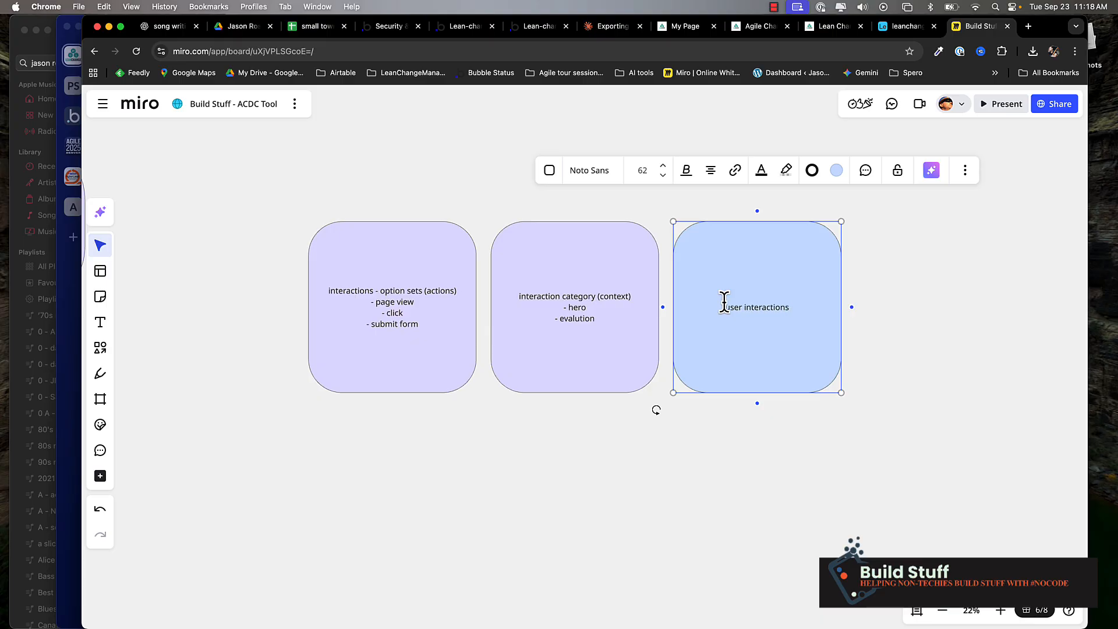
key(Return)
text(- created by )
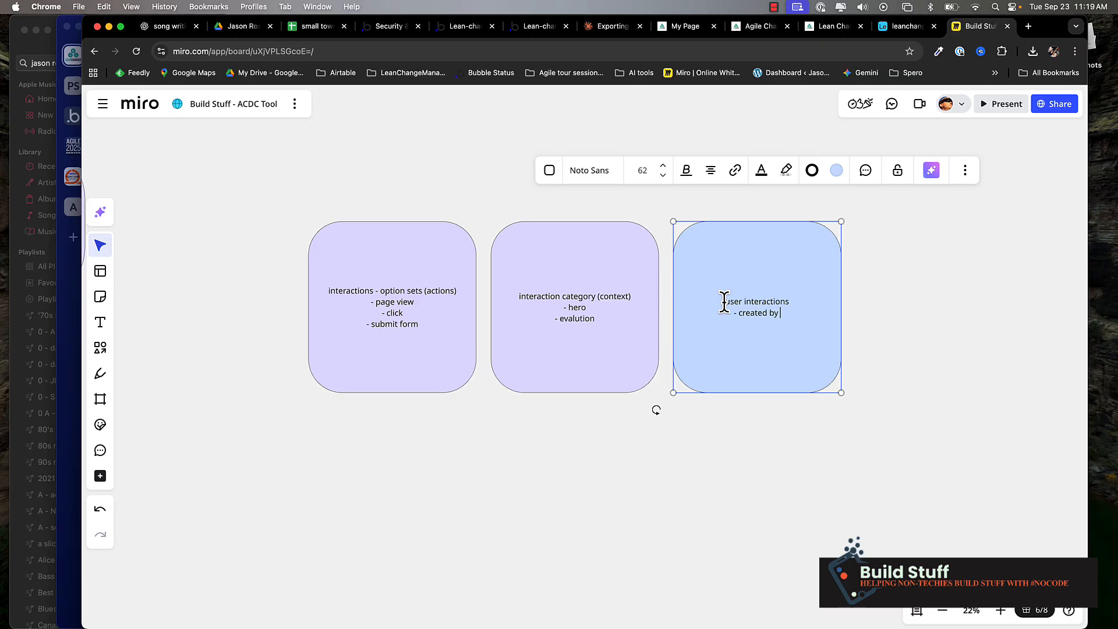
text((current)
text(user))
- Add the lines "- interaction", "- interaction category" and "- target element (text)" to the blue user interactions box
key(Return)
text(interaction)
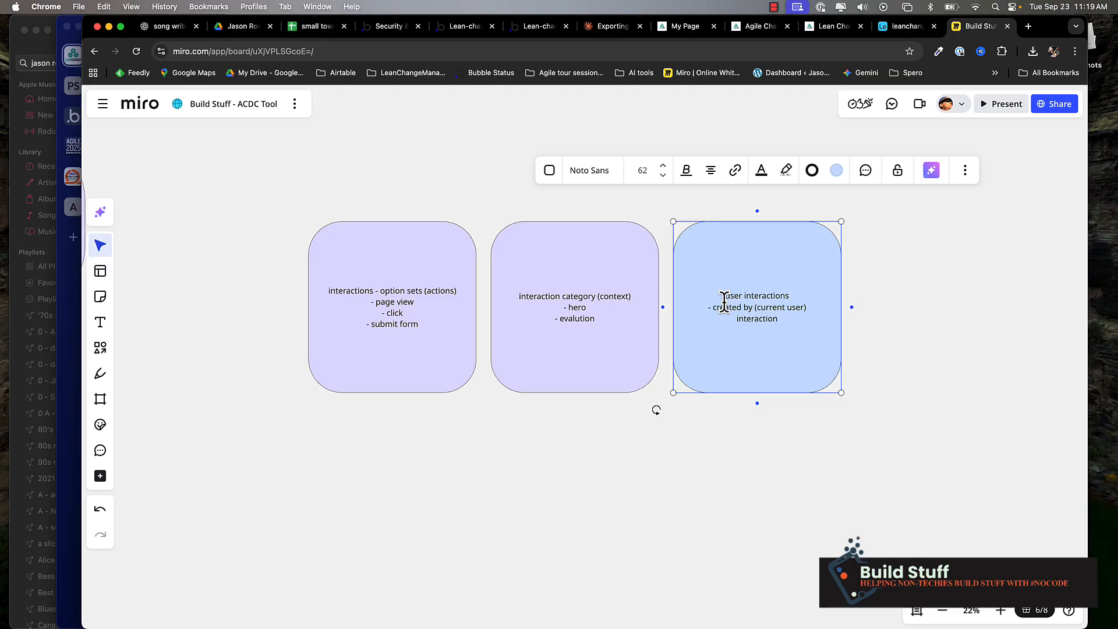
key(Return)
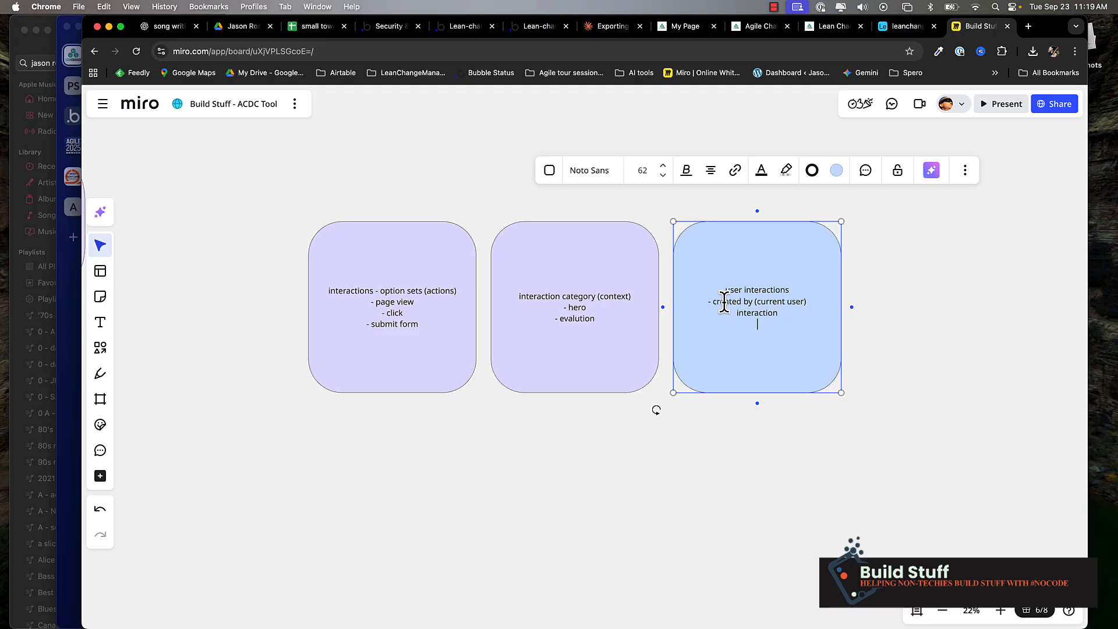
text(- interaction category)
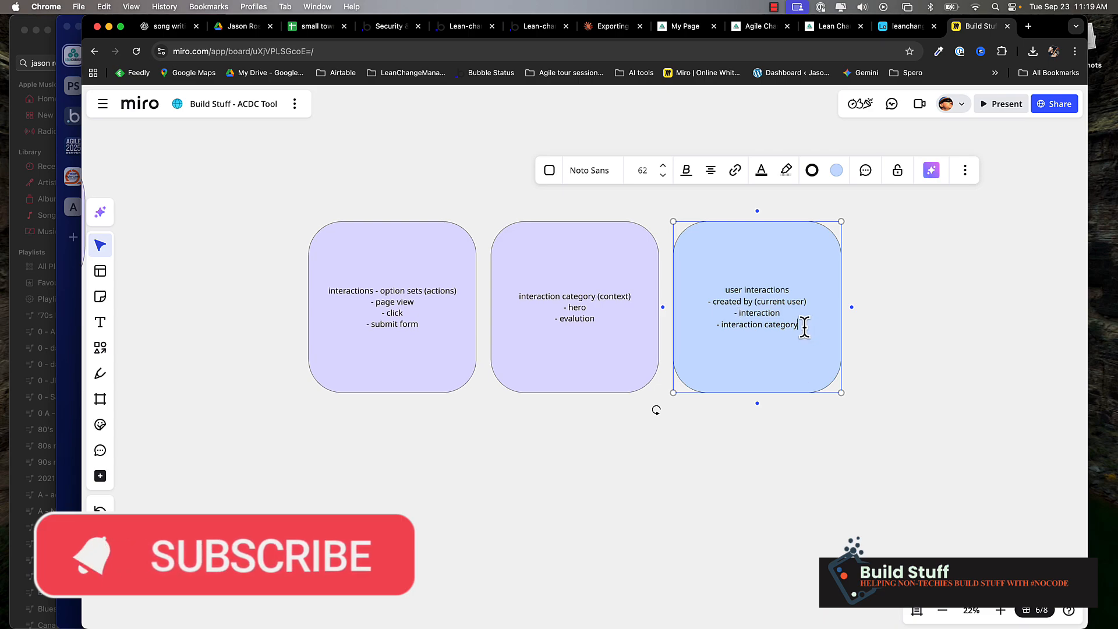
key(Return)
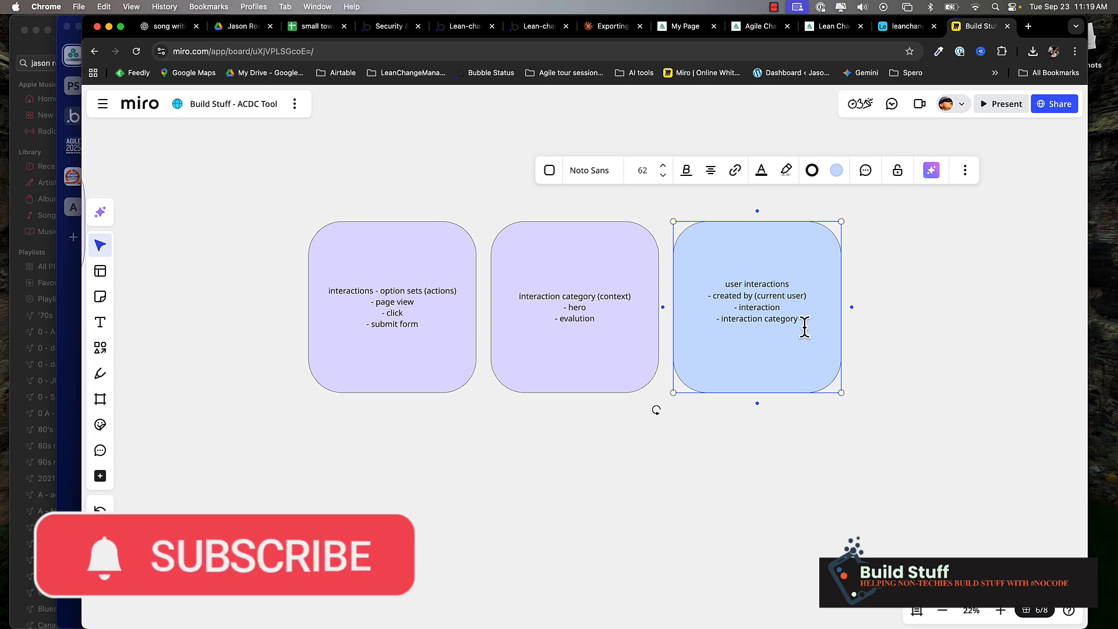
text(- )
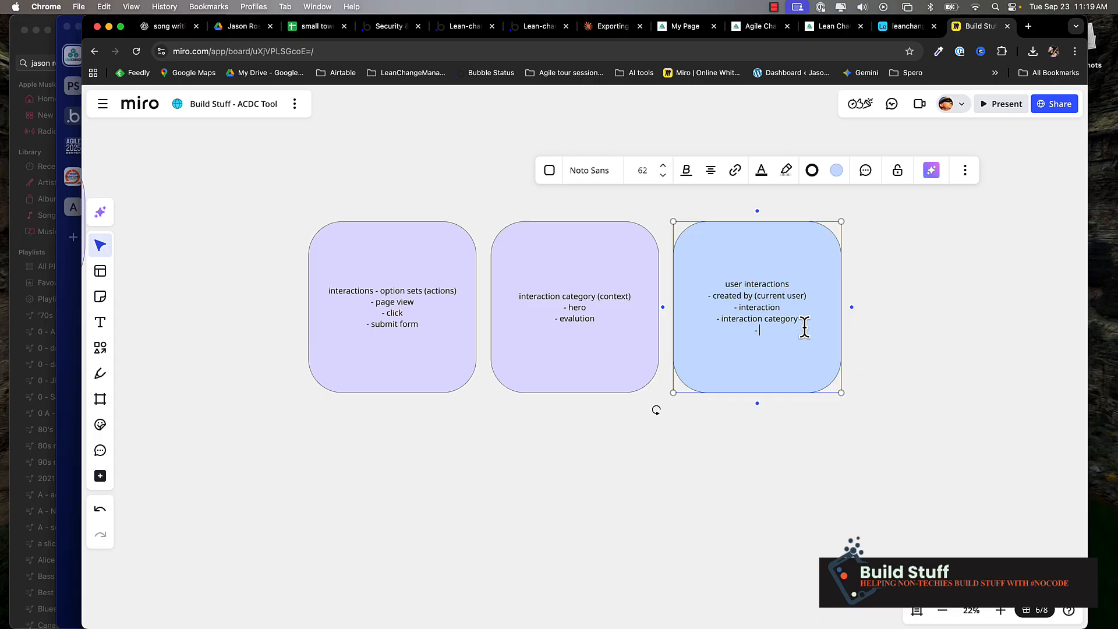
text(target element (text))
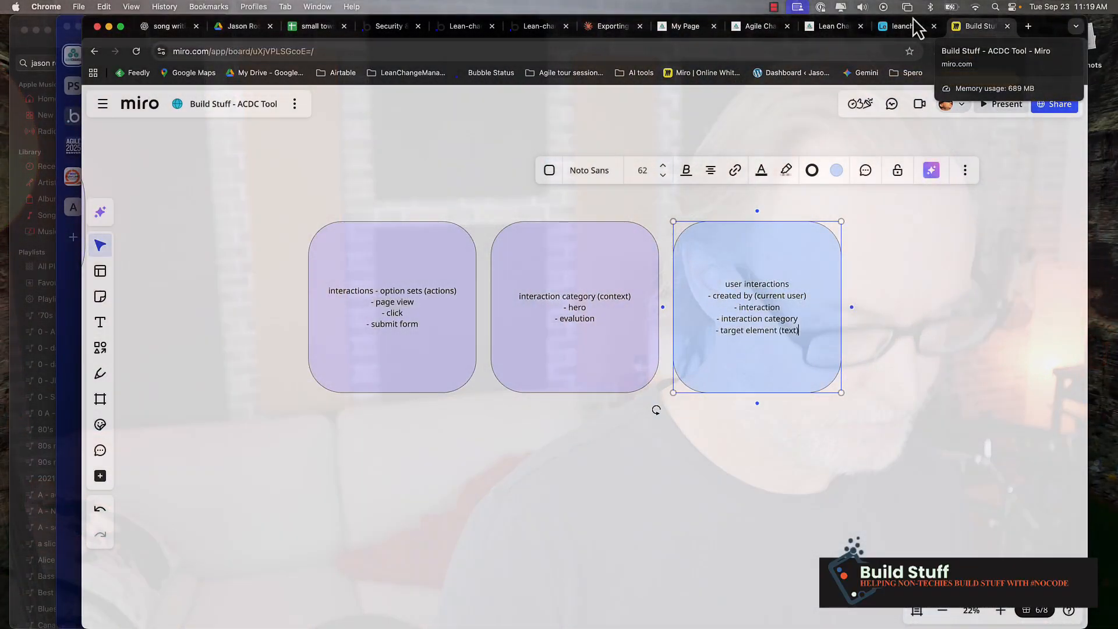
- Extend the user interactions list with "- meta data (text)", "- page url (current url)" and "- anonymous user id"
key(Return)
text(- m)
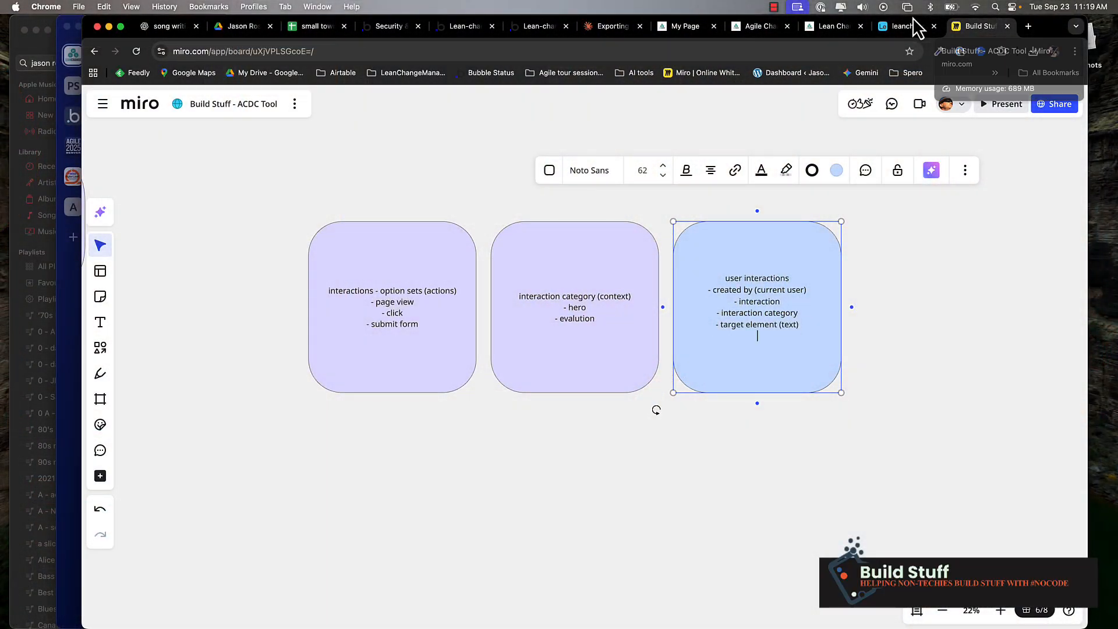
text(eta data)
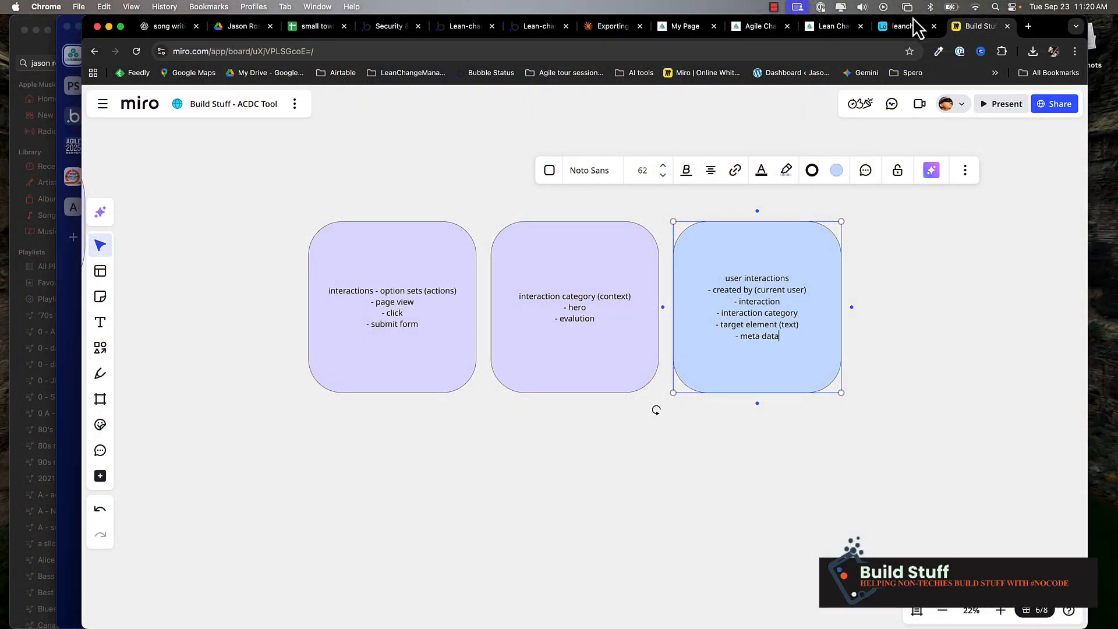
text( (text))
key(Return)
text(- page url (current url))
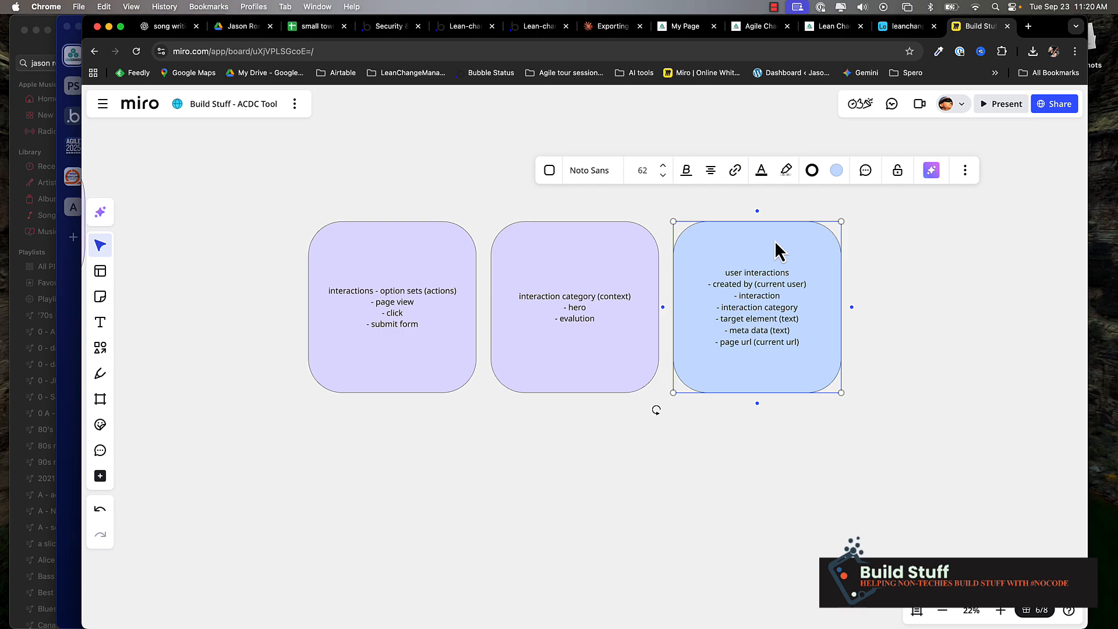
key(Return)
text(-)
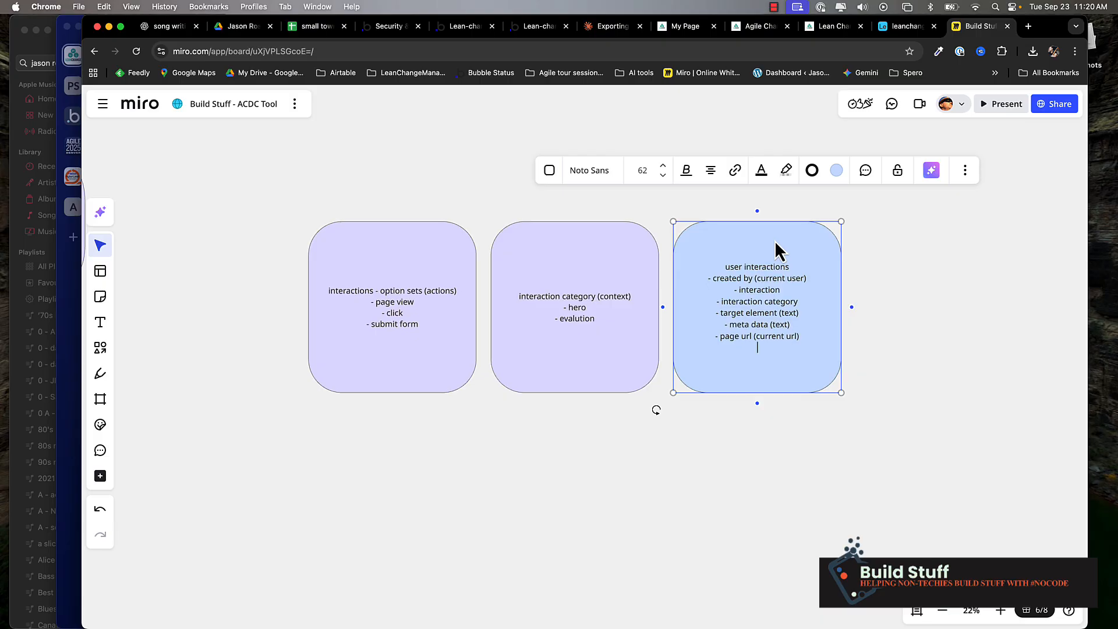
text( anonymous user id)
key(Escape)
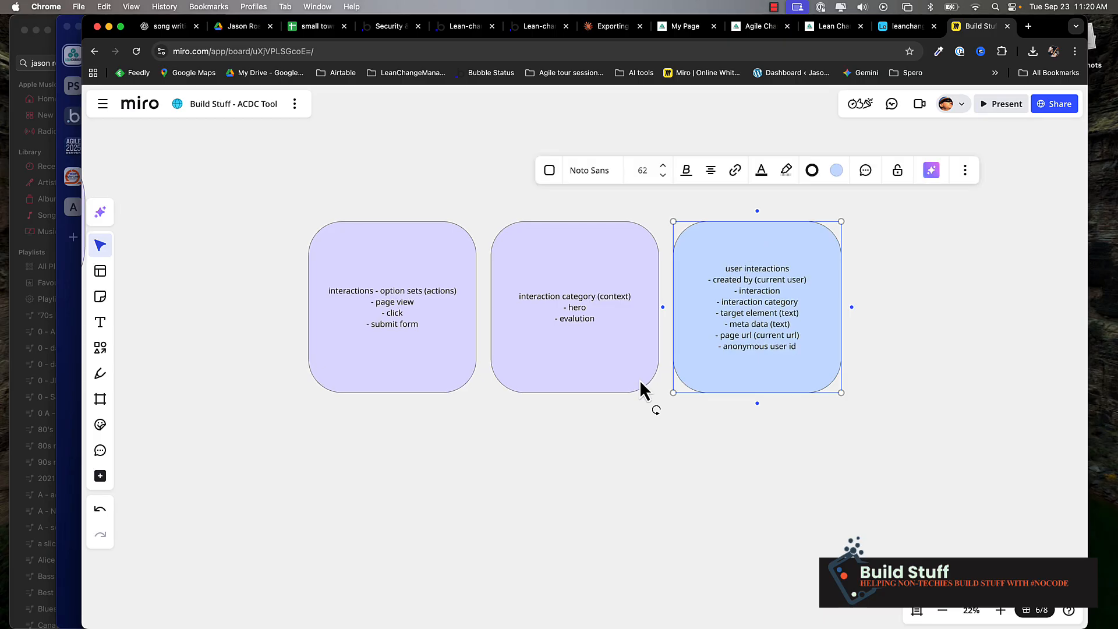
click(637, 421)
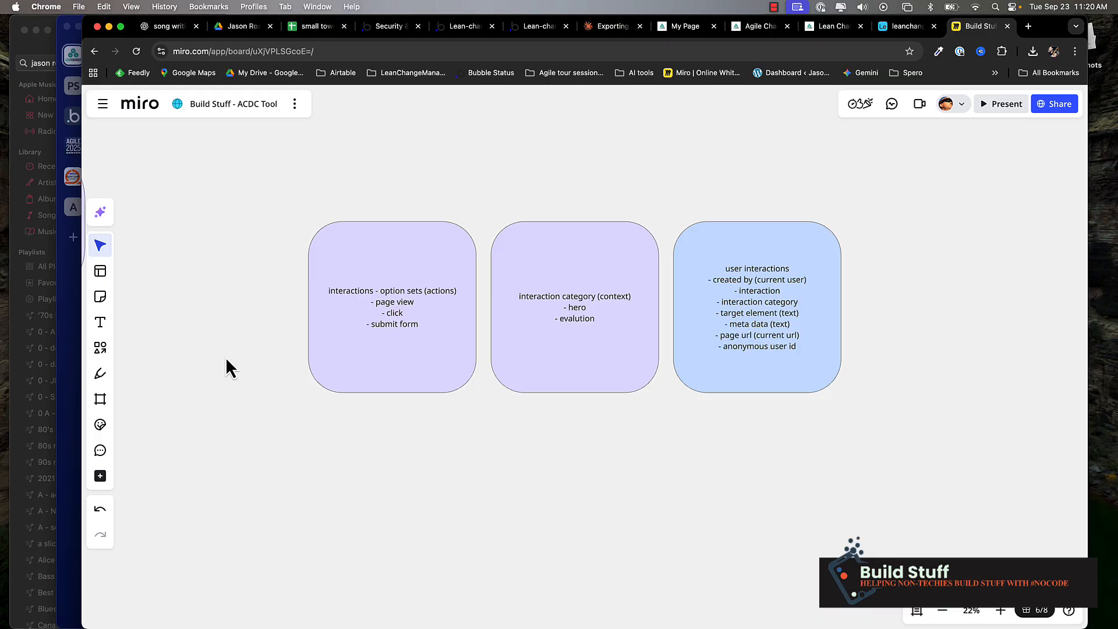
- Draw a wide rounded box below the three boxes and label it "share user interactions with trainers"
click(100, 348)
drag(351, 418, 714, 480)
text(share )
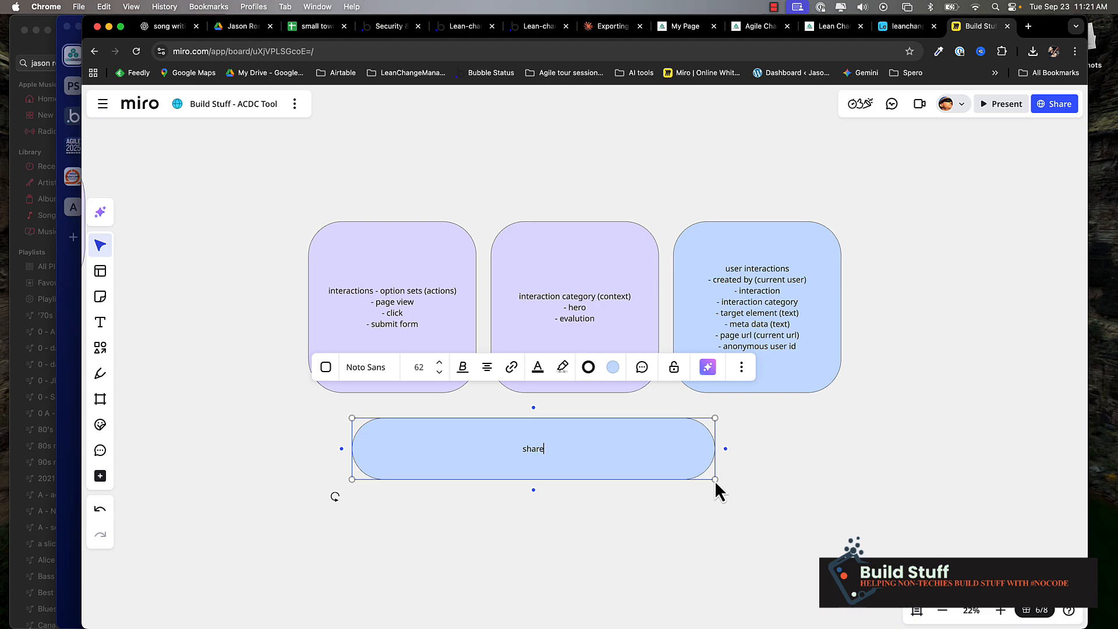
text(user interactions with trainers)
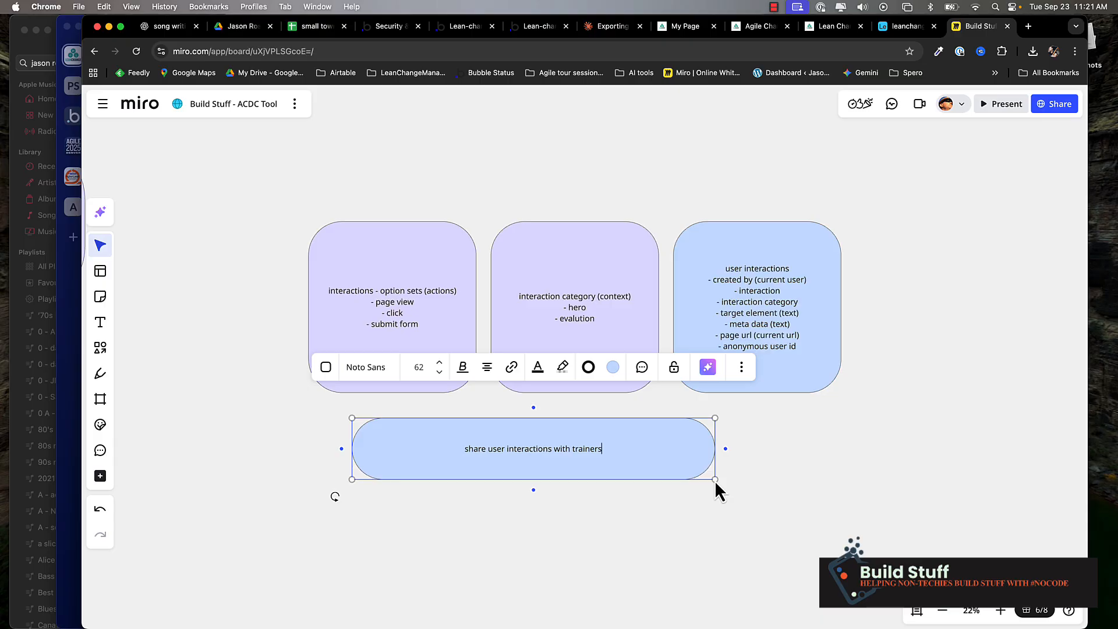
click(283, 414)
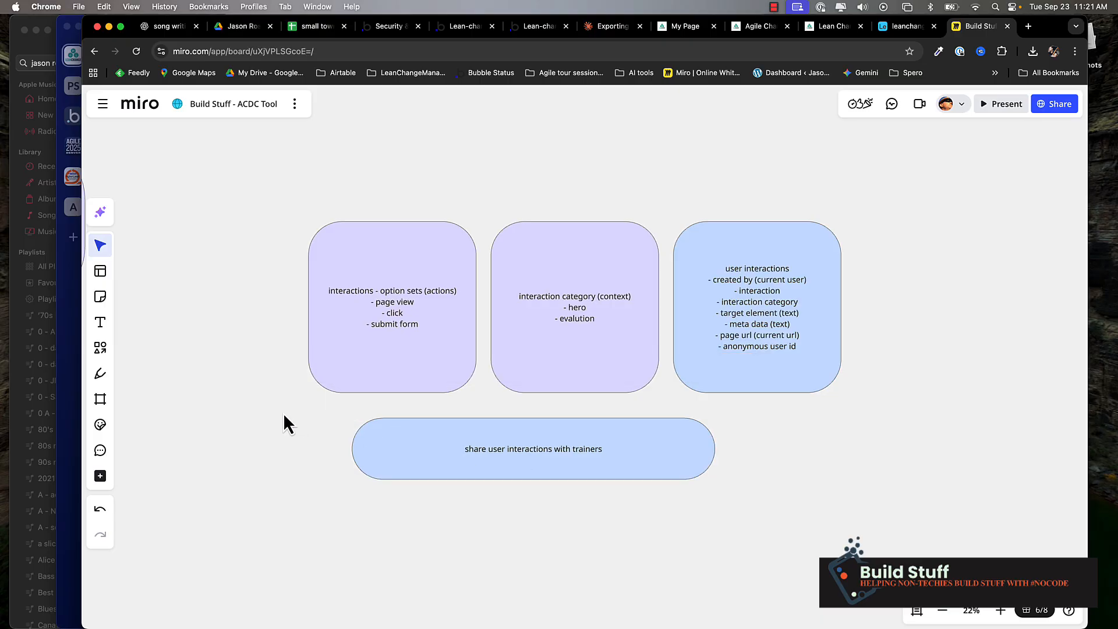
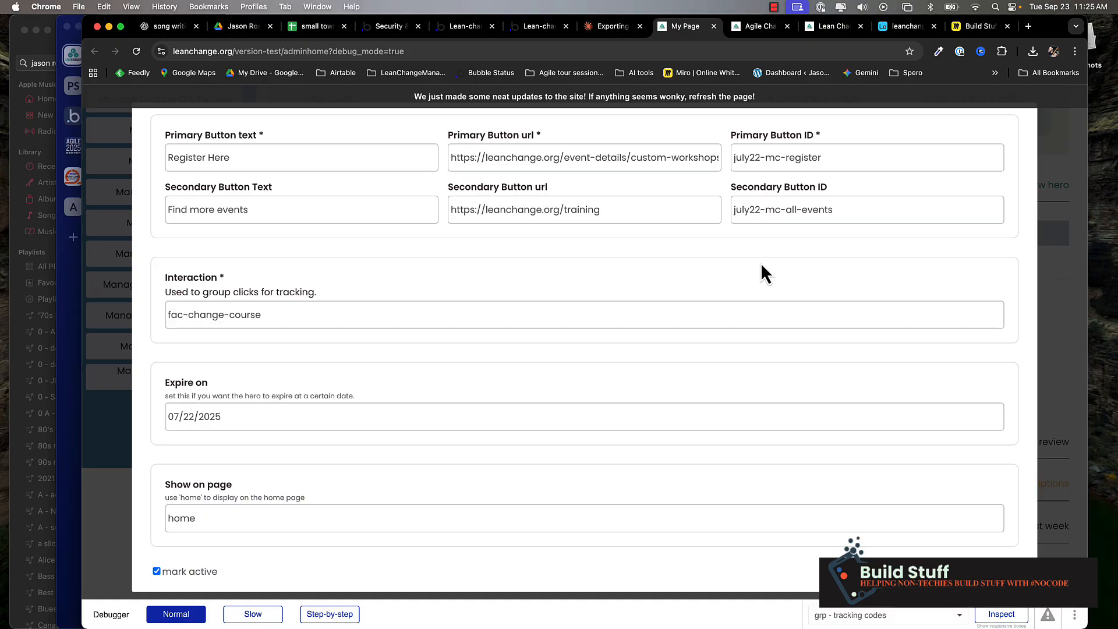
- Examine the primary and secondary button IDs and the Interaction value in the admin page's hero form
triple_click(846, 157)
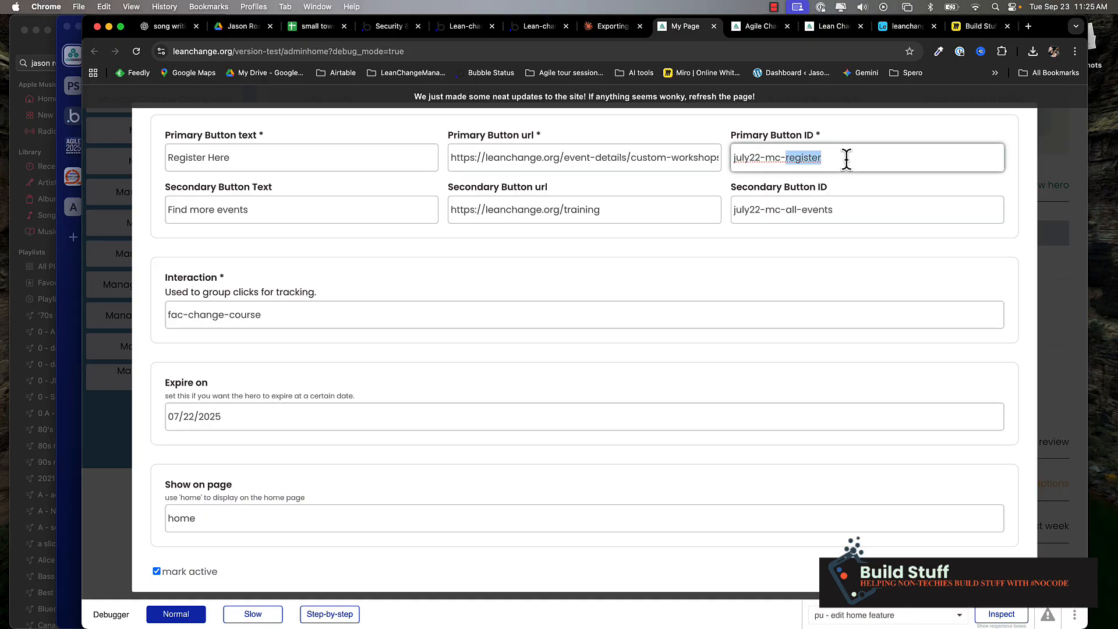
triple_click(839, 210)
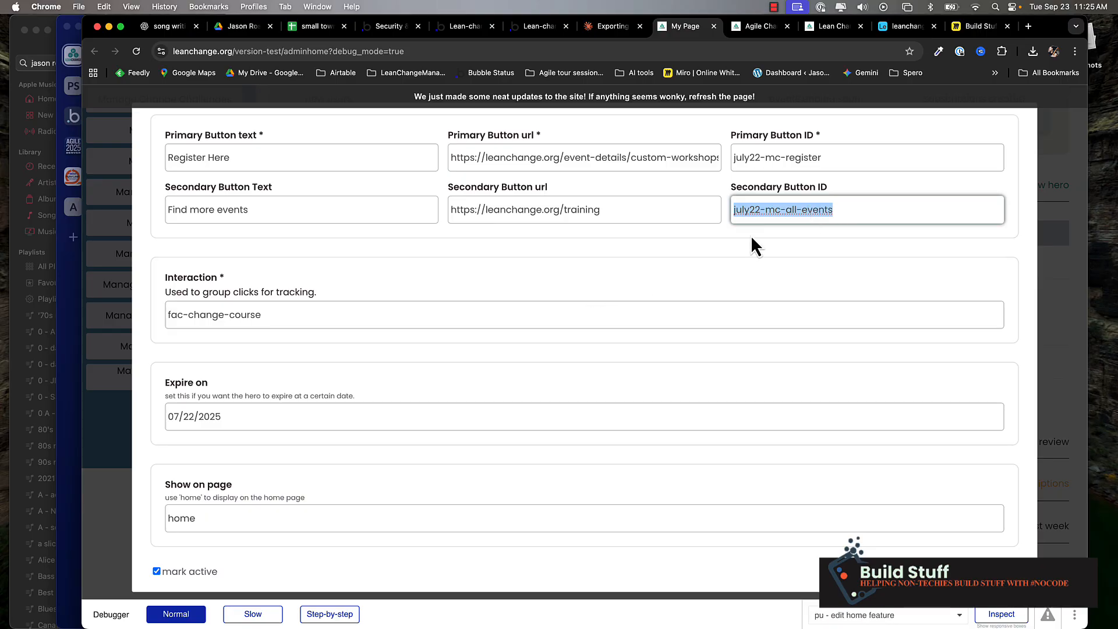
scroll(361, 292, down, 2)
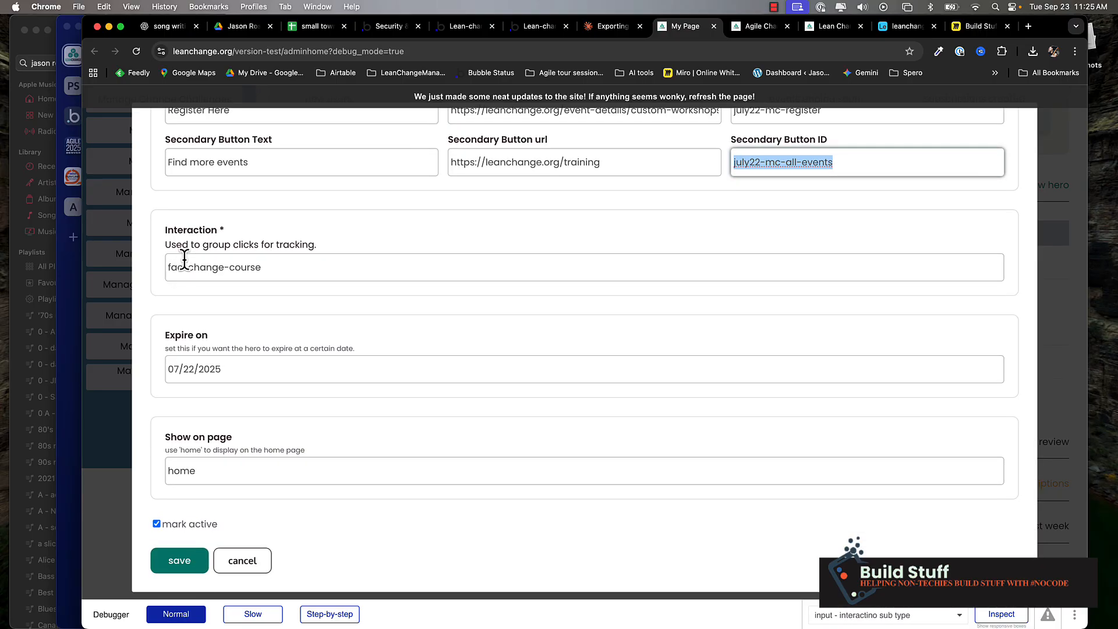
triple_click(207, 269)
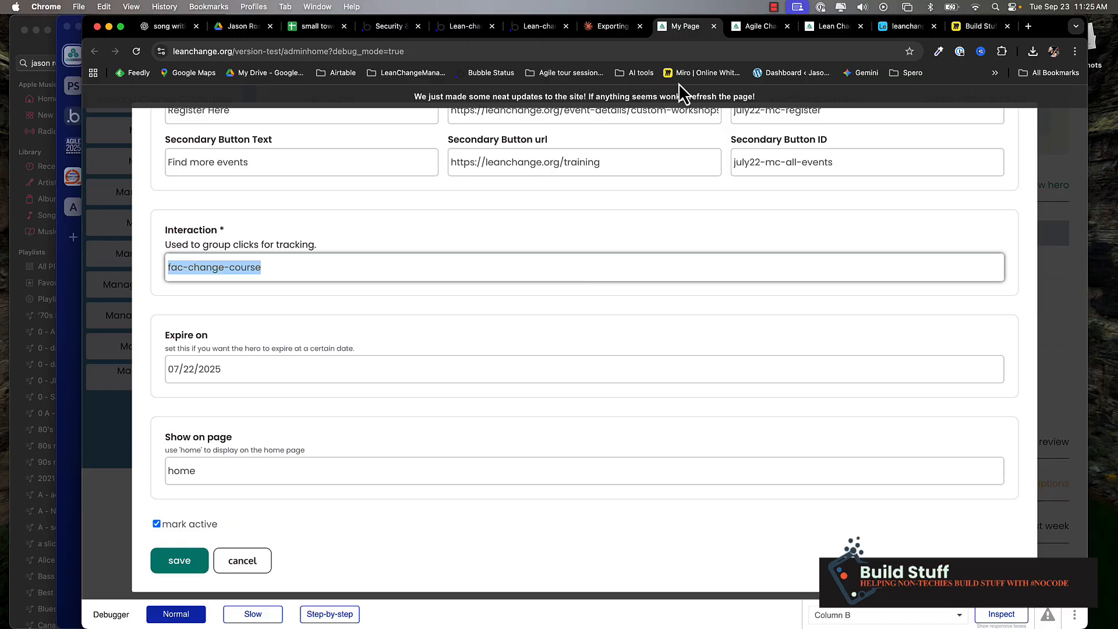
- Switch to the Bubble editor's option sets and review the "click" option's attributes and the Interaction Categories options
click(463, 28)
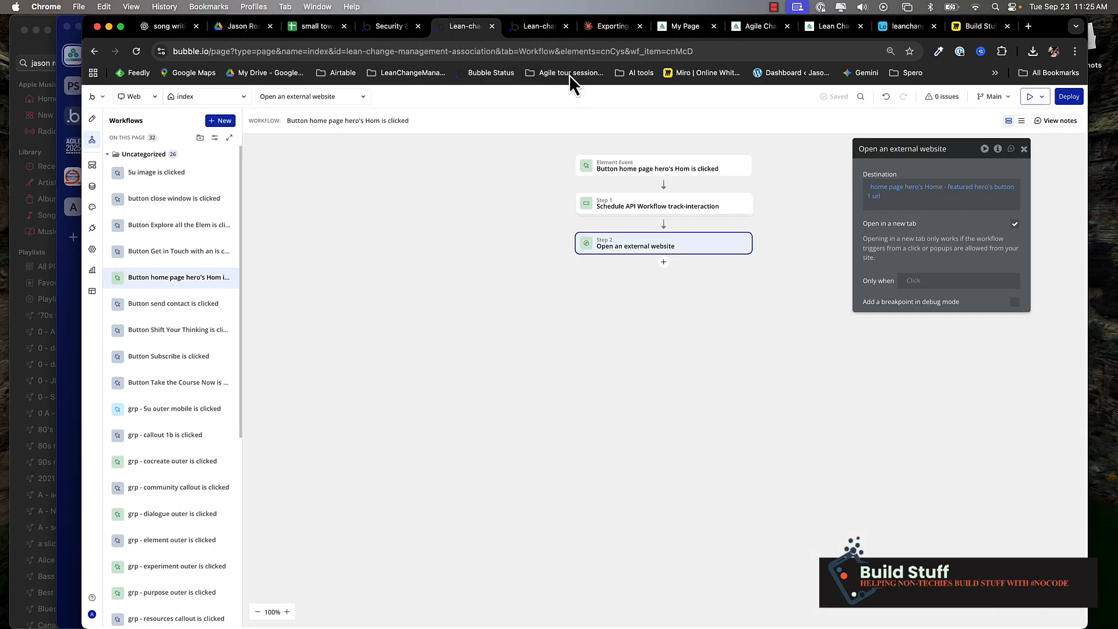
click(538, 26)
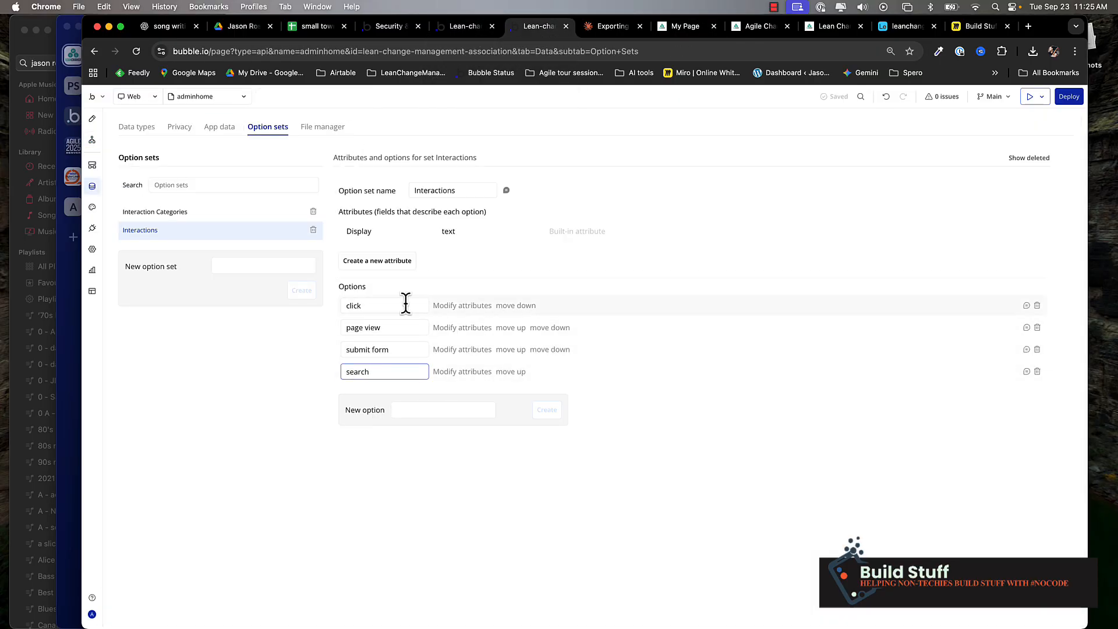
click(469, 315)
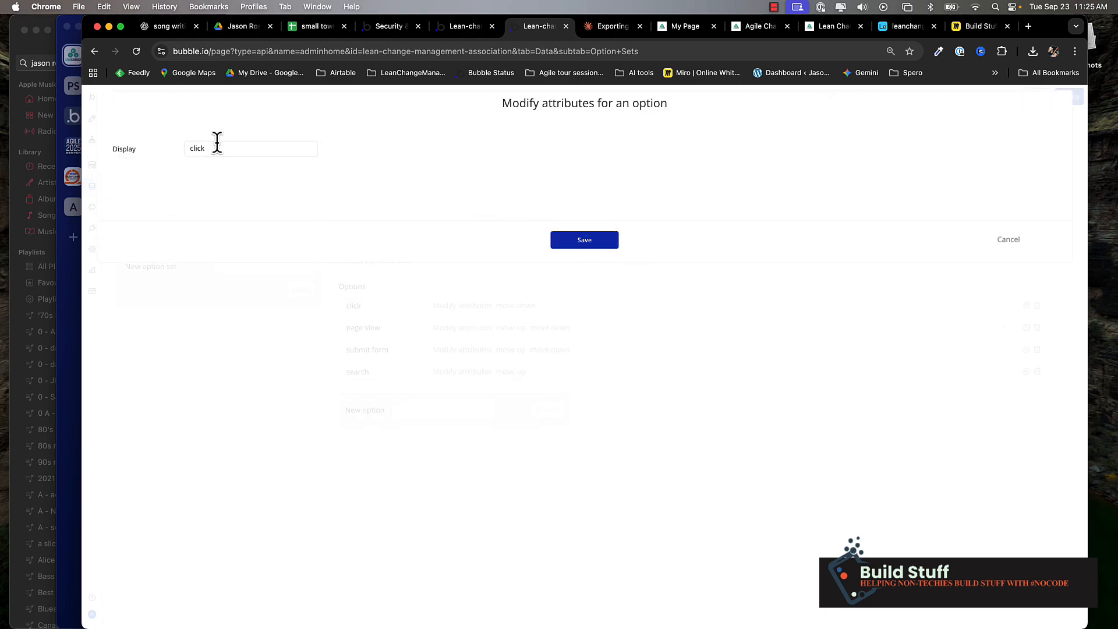
click(1012, 244)
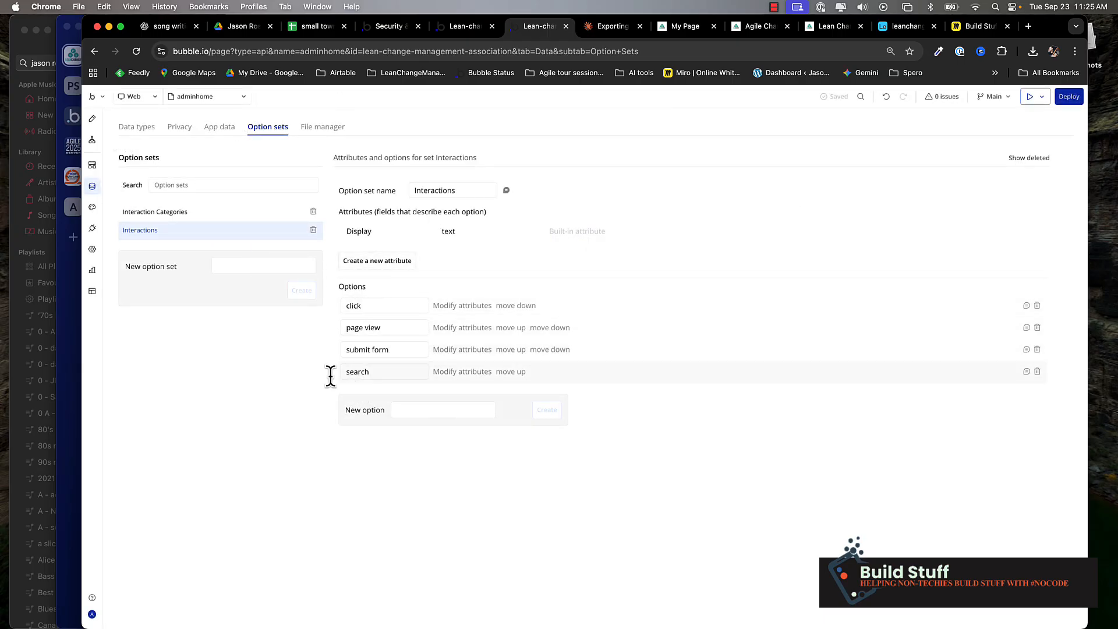
click(194, 211)
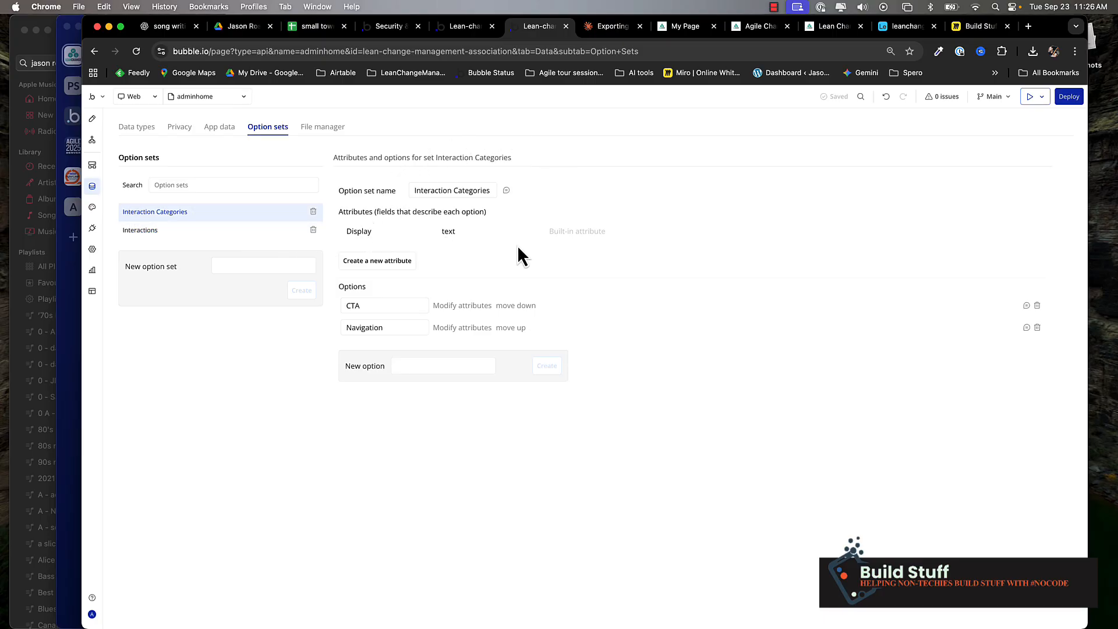
click(371, 305)
double_click(392, 327)
click(413, 366)
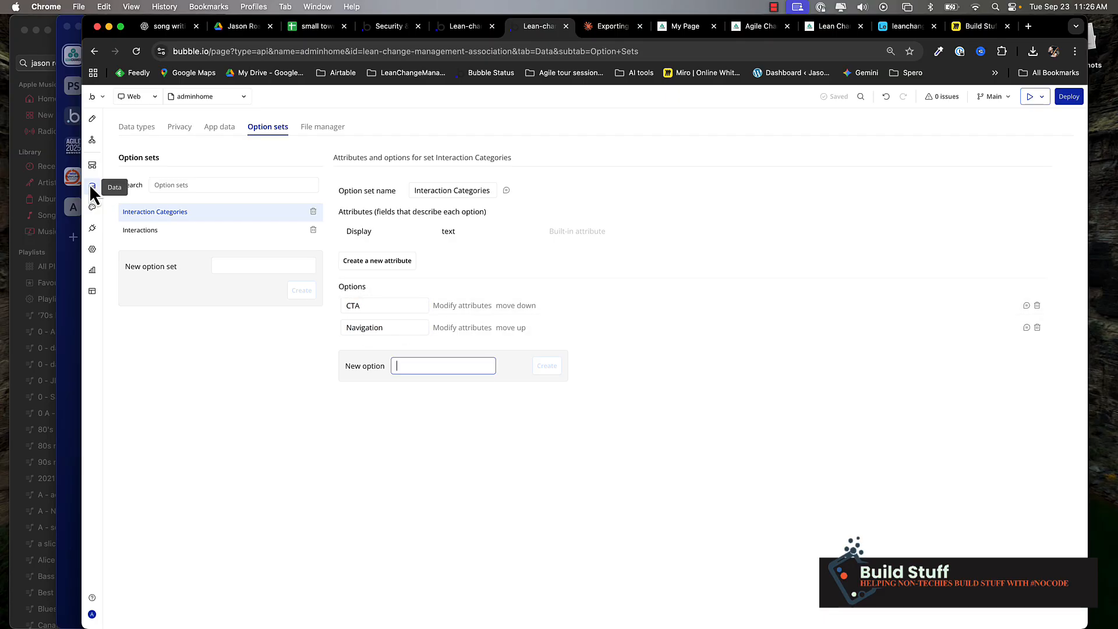
- Add the option "filter" to the Interactions option set
click(138, 232)
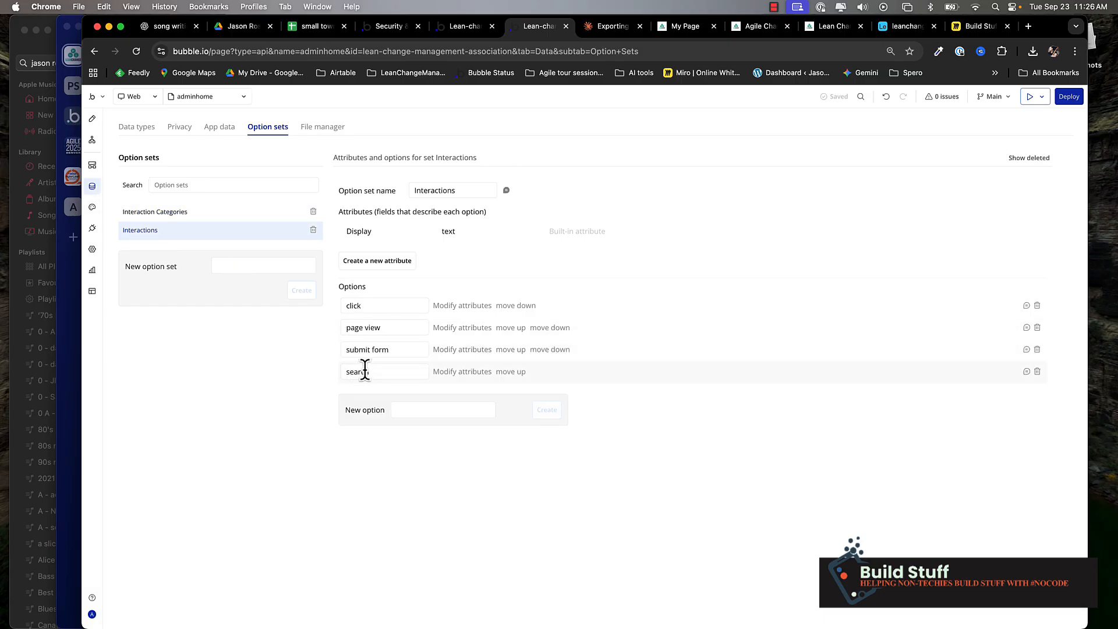
click(414, 410)
text(filter)
key(Return)
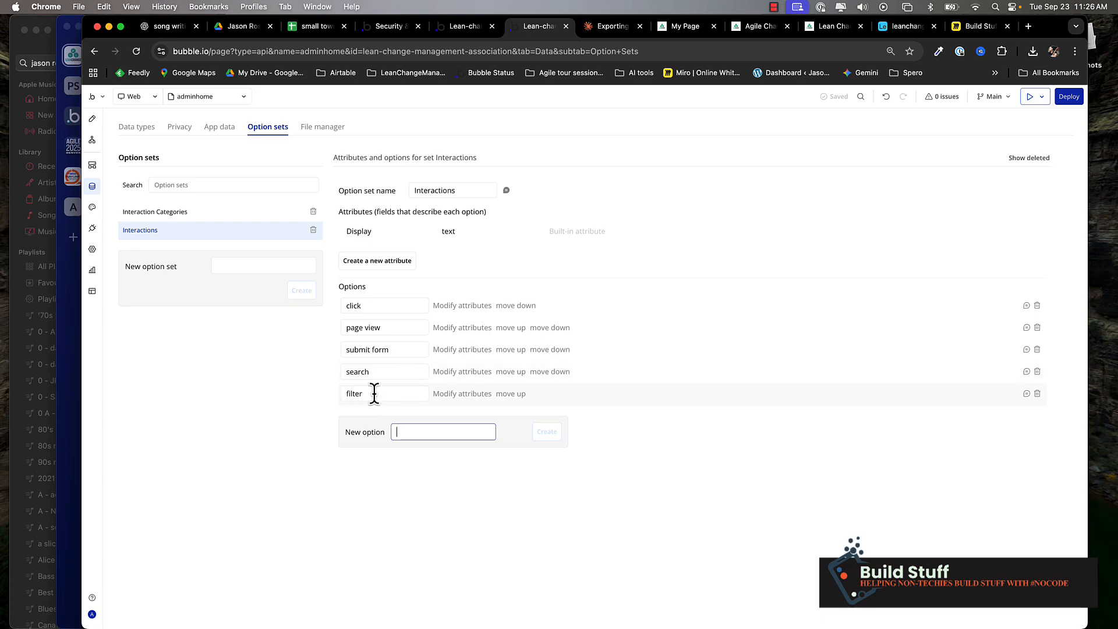
- Add the options "By timezone" and "By course type" to the Interaction Categories option set
click(191, 211)
click(437, 364)
text(By)
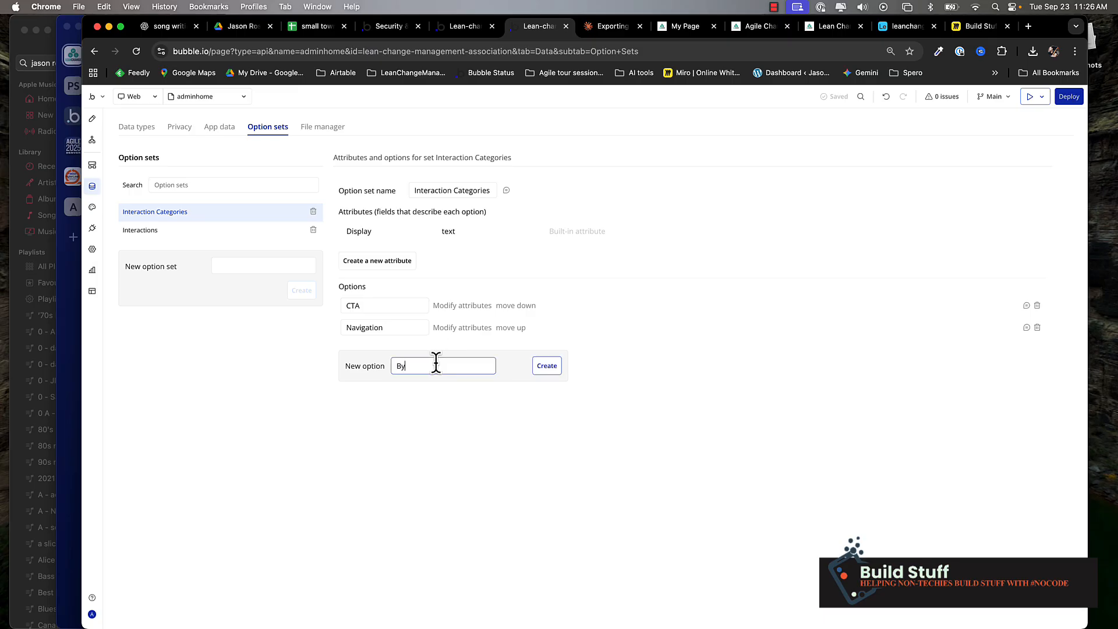
text( timezone)
key(Return)
text(By)
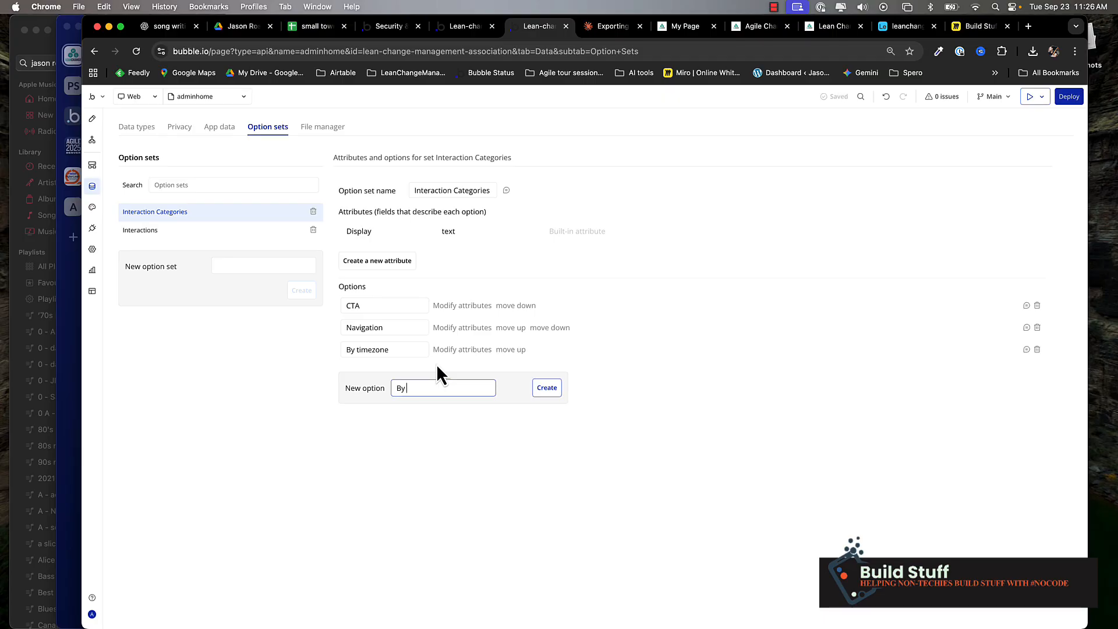
text( course type)
key(Return)
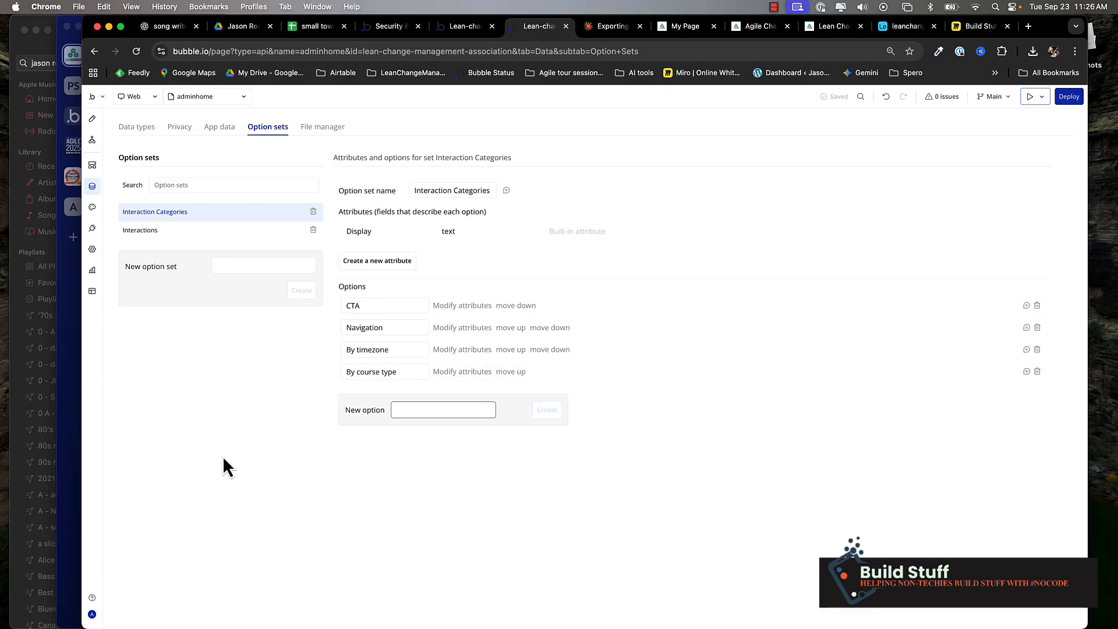
- Find the User Interactions data type and examine its interaction and interaction category fields
click(150, 129)
click(184, 185)
text(inter)
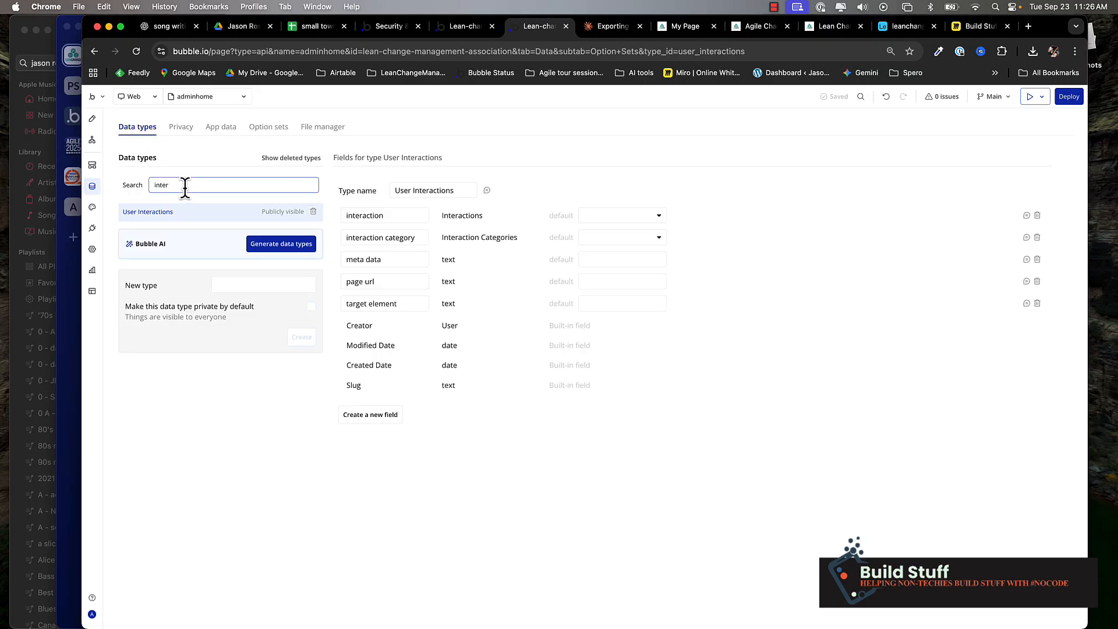
key(super+a)
text(user)
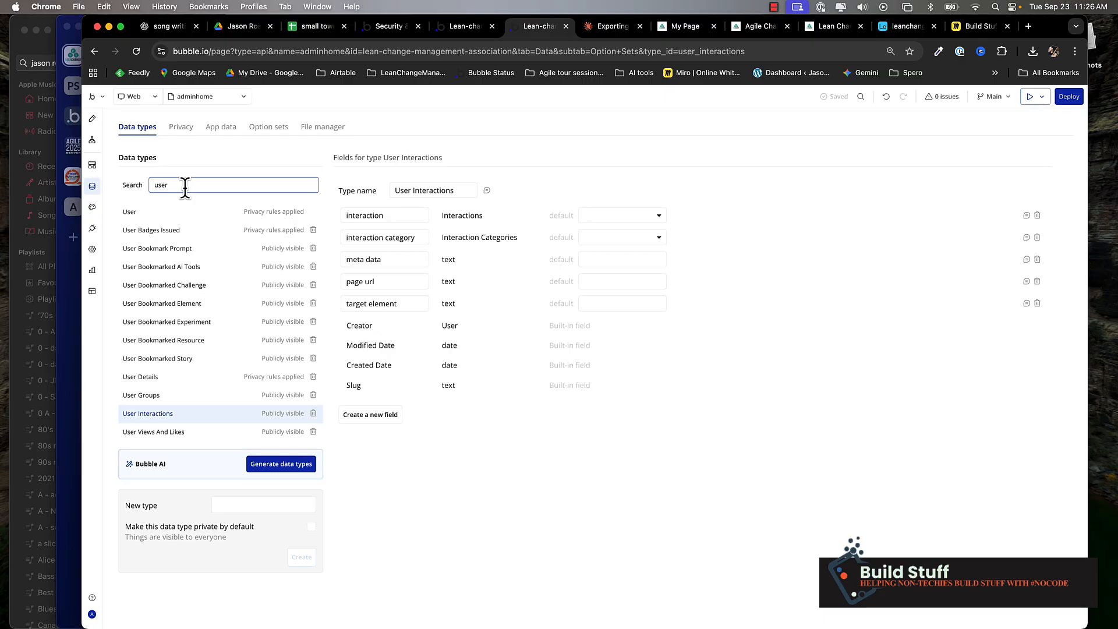
click(154, 415)
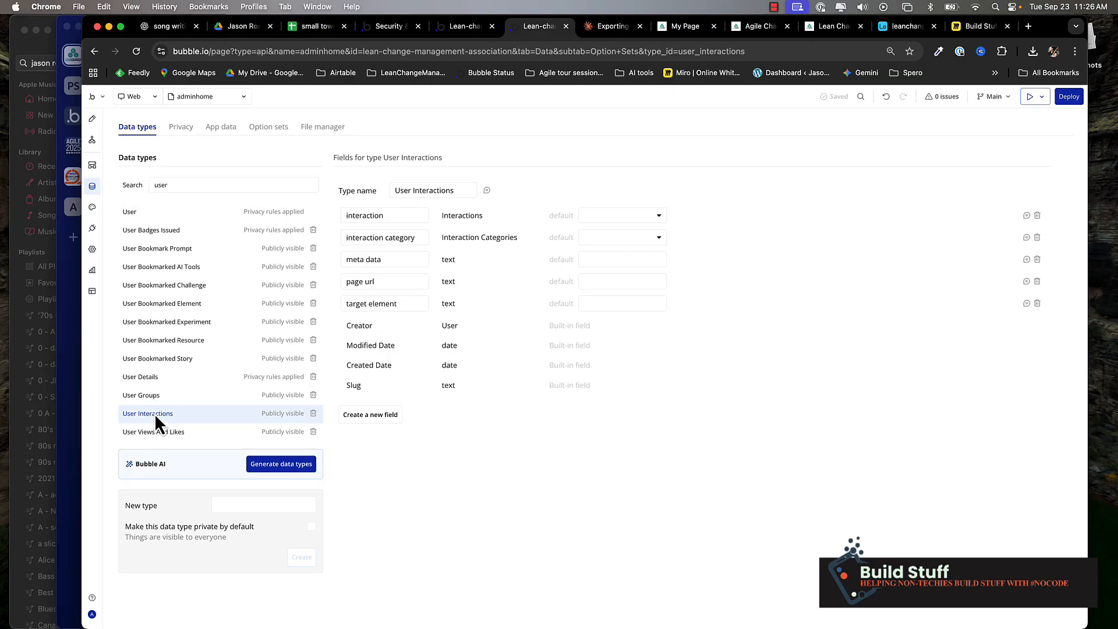
double_click(376, 215)
click(660, 219)
click(477, 138)
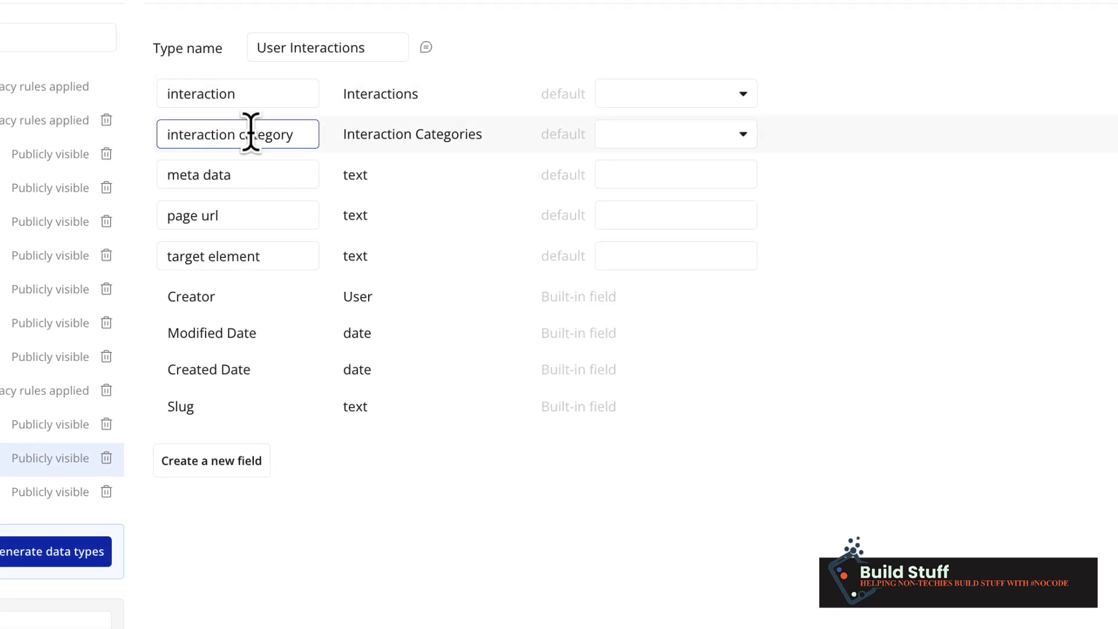
- Review the interaction category field's default choices and the meta data and target element fields of User Interactions
triple_click(307, 175)
click(744, 146)
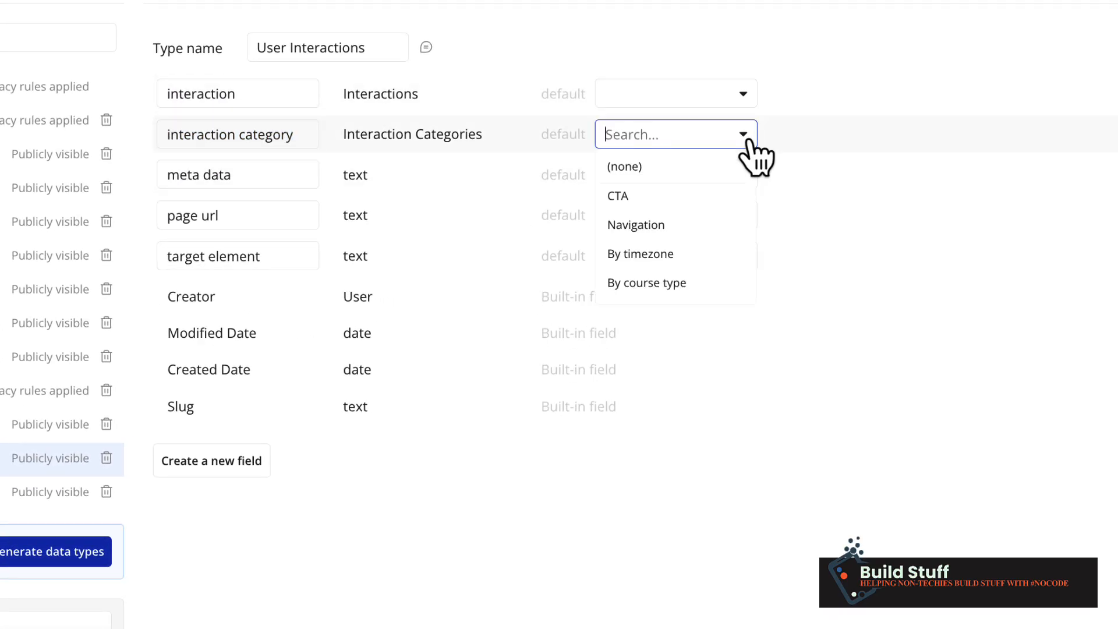
click(432, 137)
triple_click(261, 170)
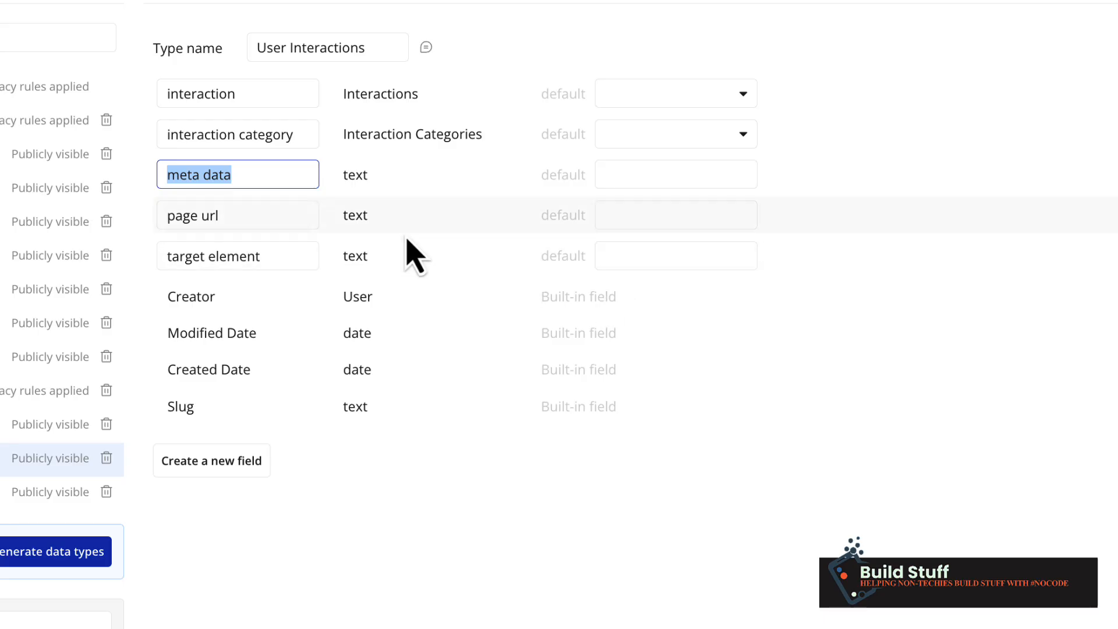
triple_click(301, 260)
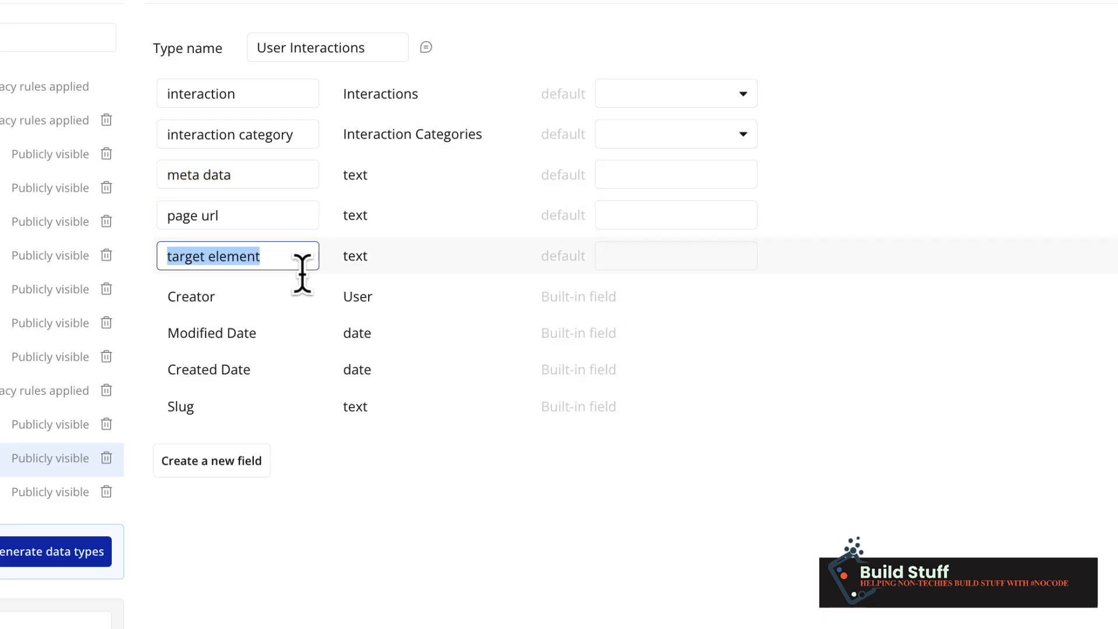
click(331, 565)
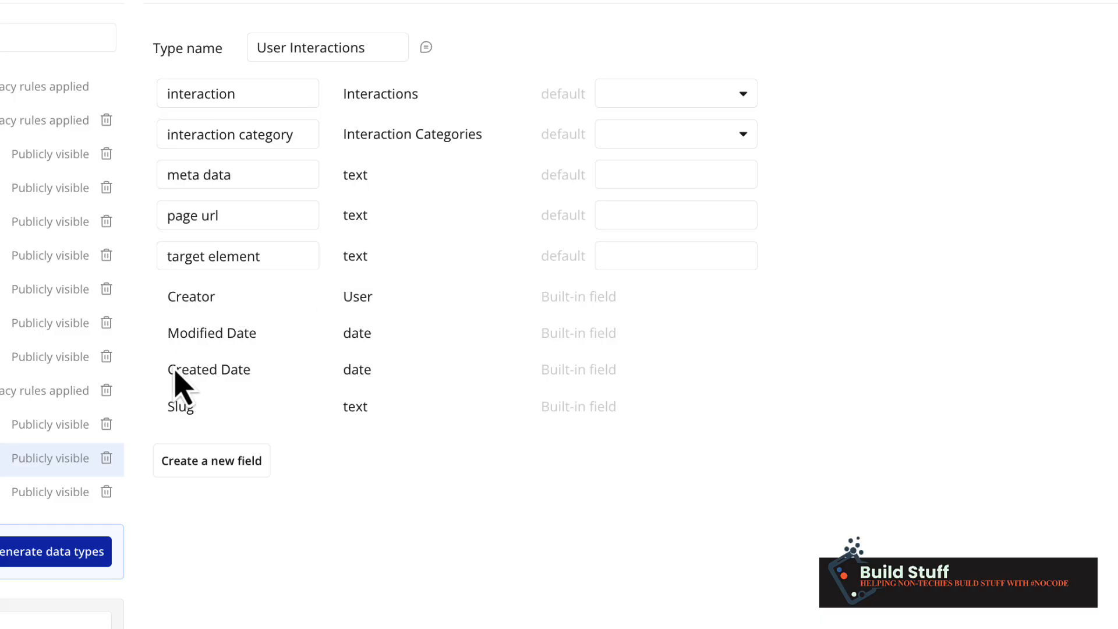
- Create a text field named "anonymous bubble user id" on the User Interactions data type
click(220, 466)
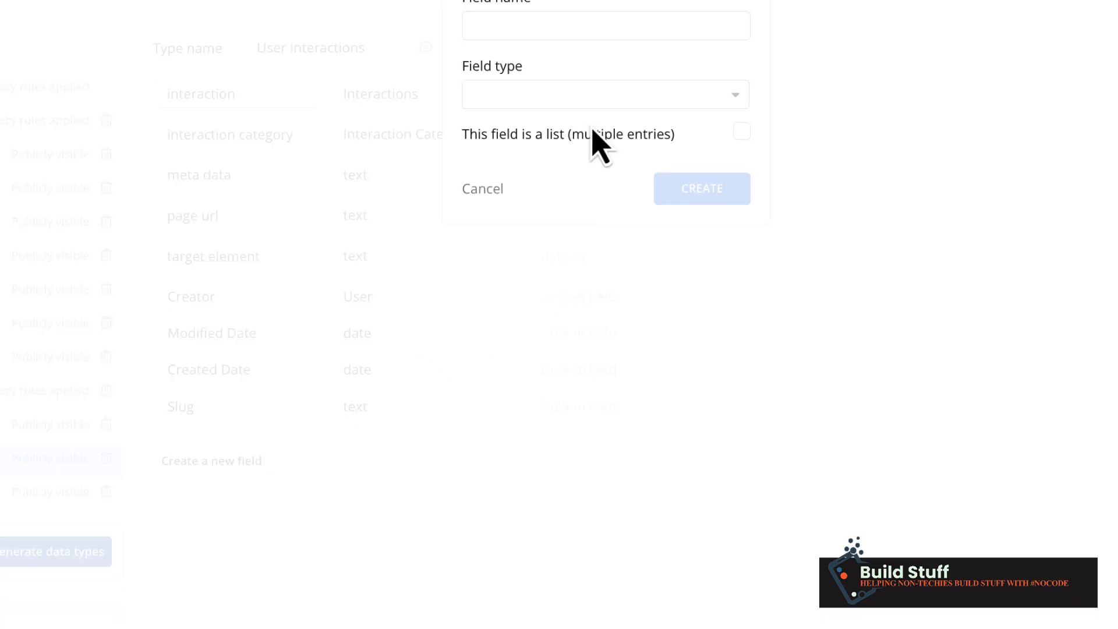
click(583, 36)
text(anon)
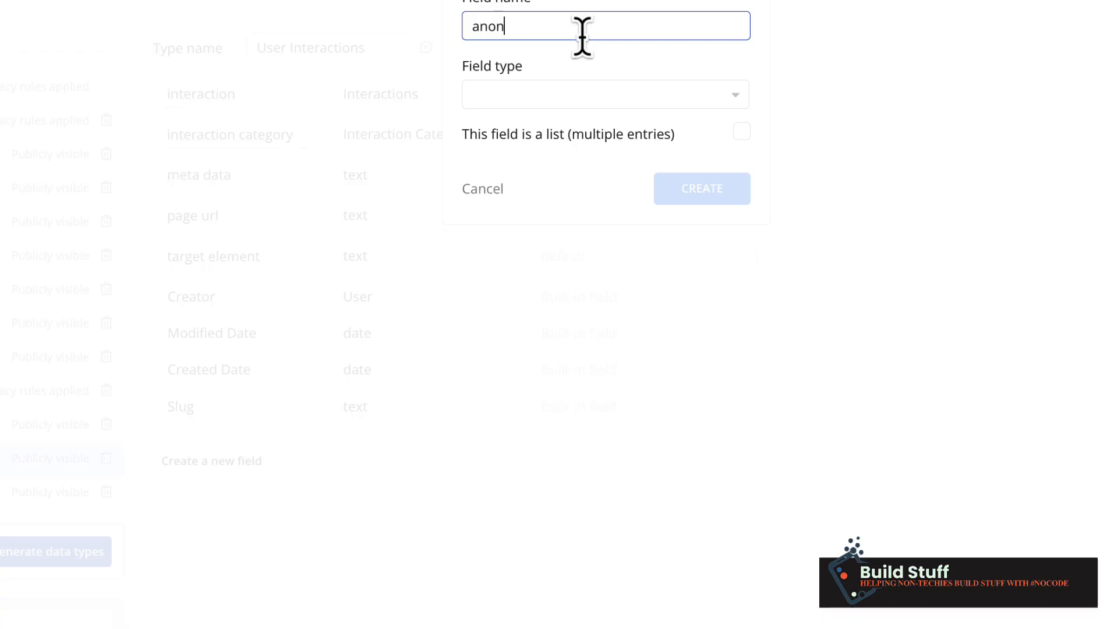
text(ymous bubble user id)
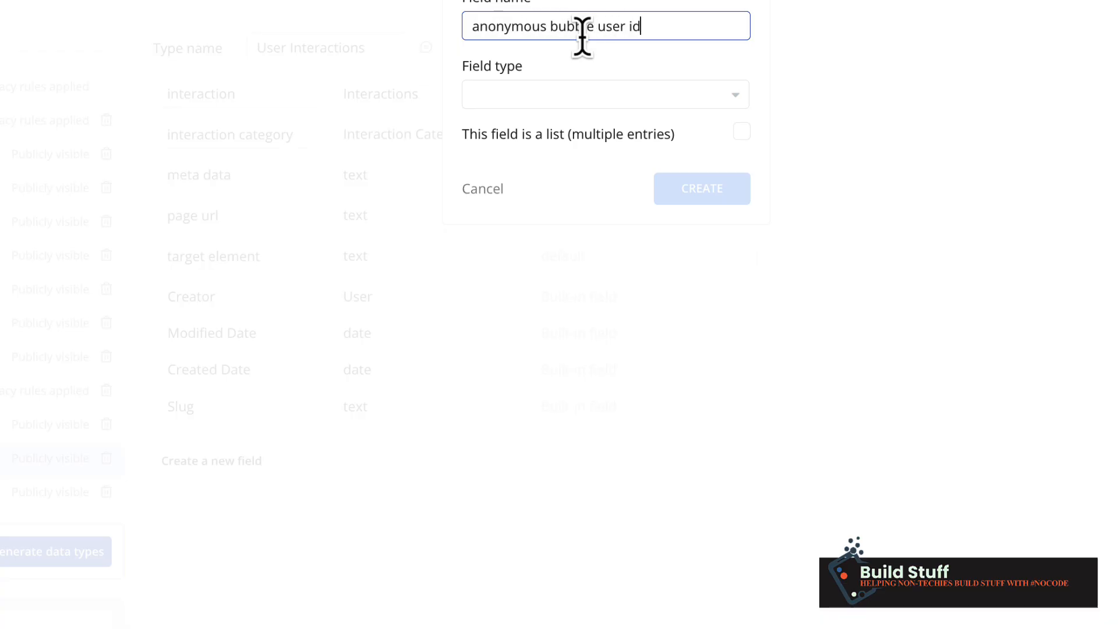
click(605, 93)
text(text)
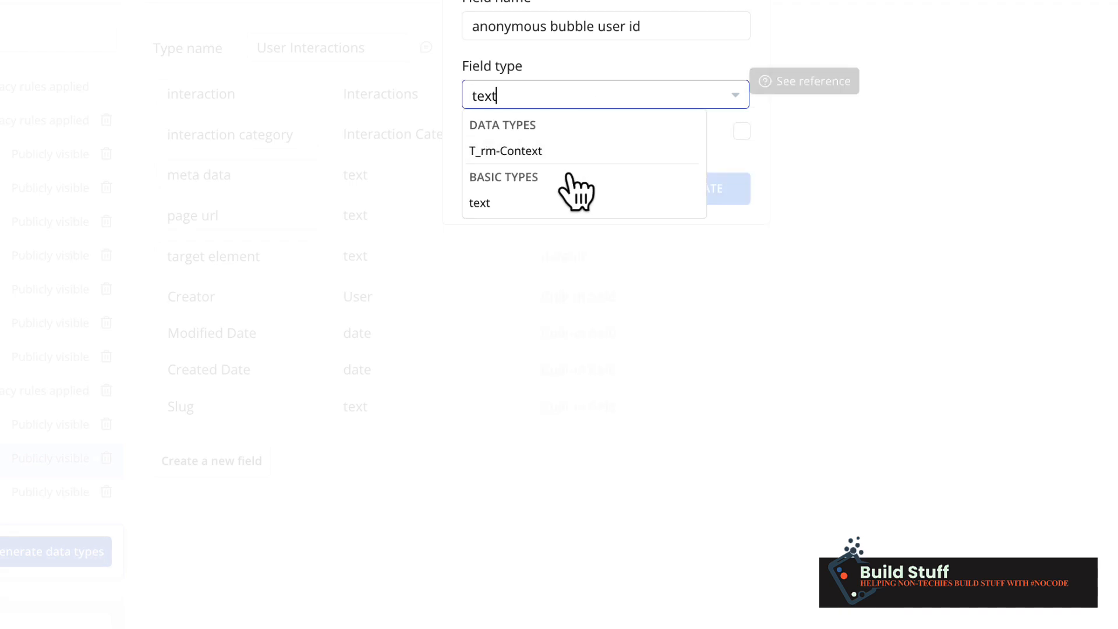
click(550, 202)
click(682, 197)
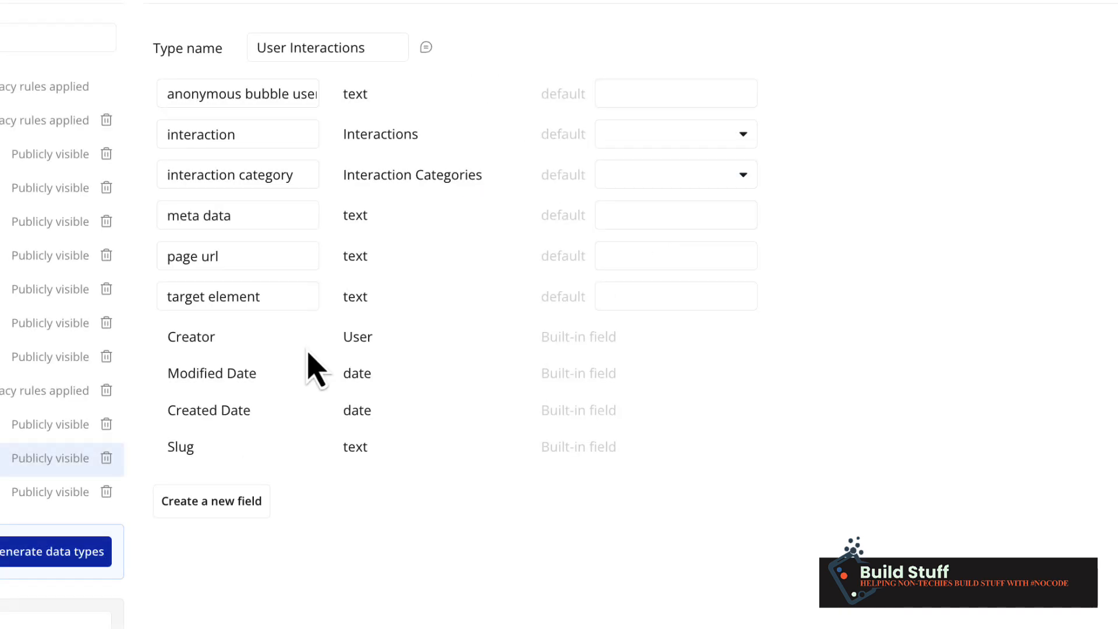
click(246, 93)
double_click(247, 94)
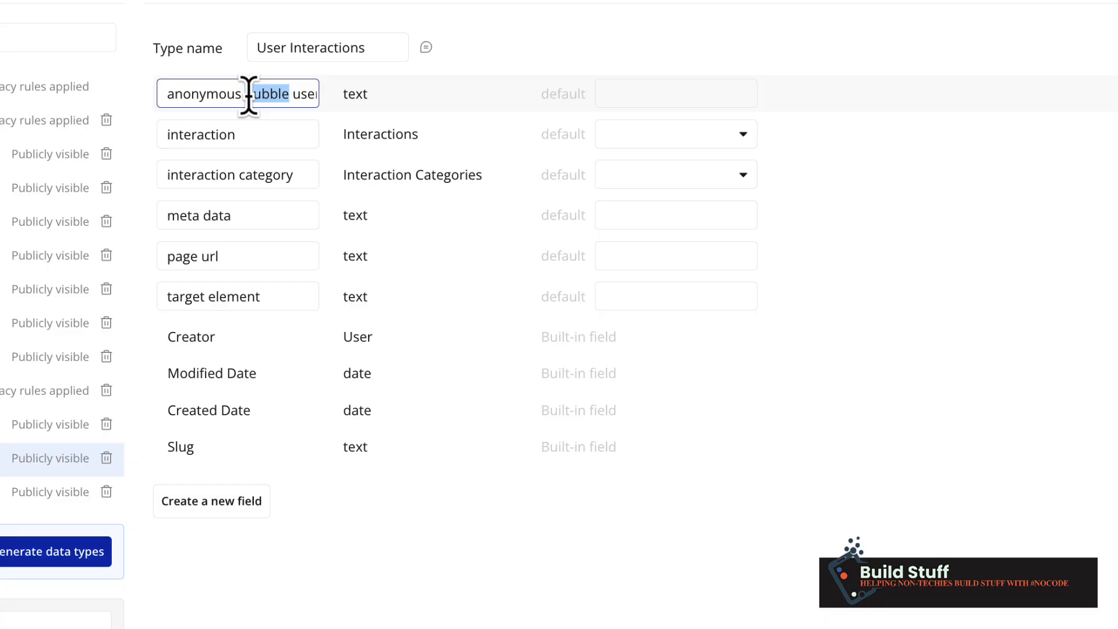
triple_click(248, 94)
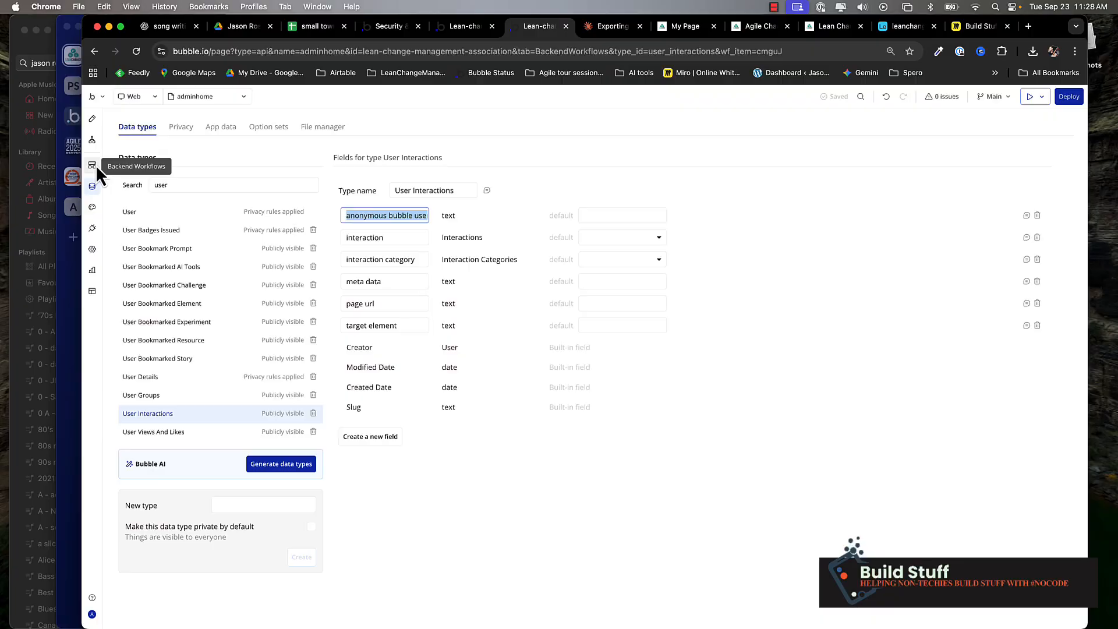
- Create a backend API workflow in the airtable stats folder with the endpoint name "user-interaction-tracker"
click(96, 166)
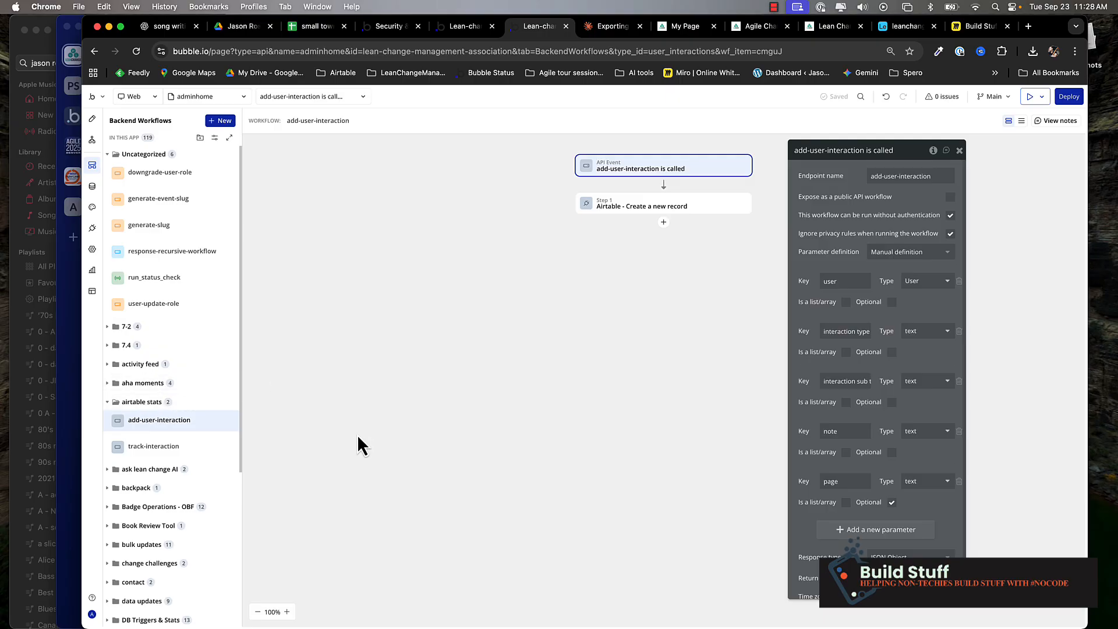
click(227, 402)
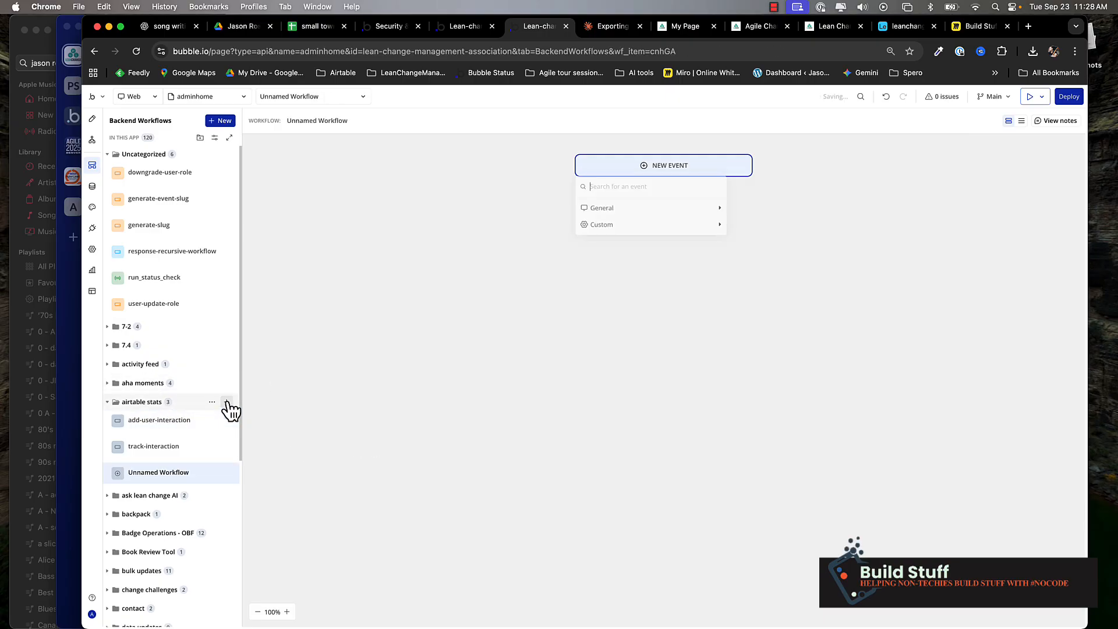
mouse_move(694, 211)
click(758, 211)
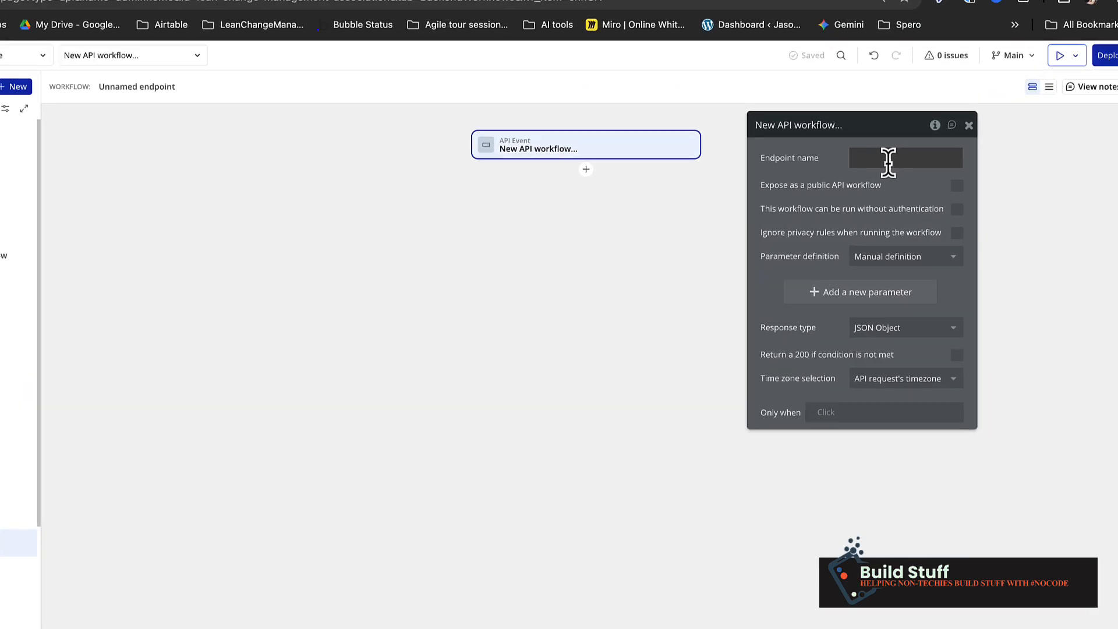
click(889, 158)
text(user-)
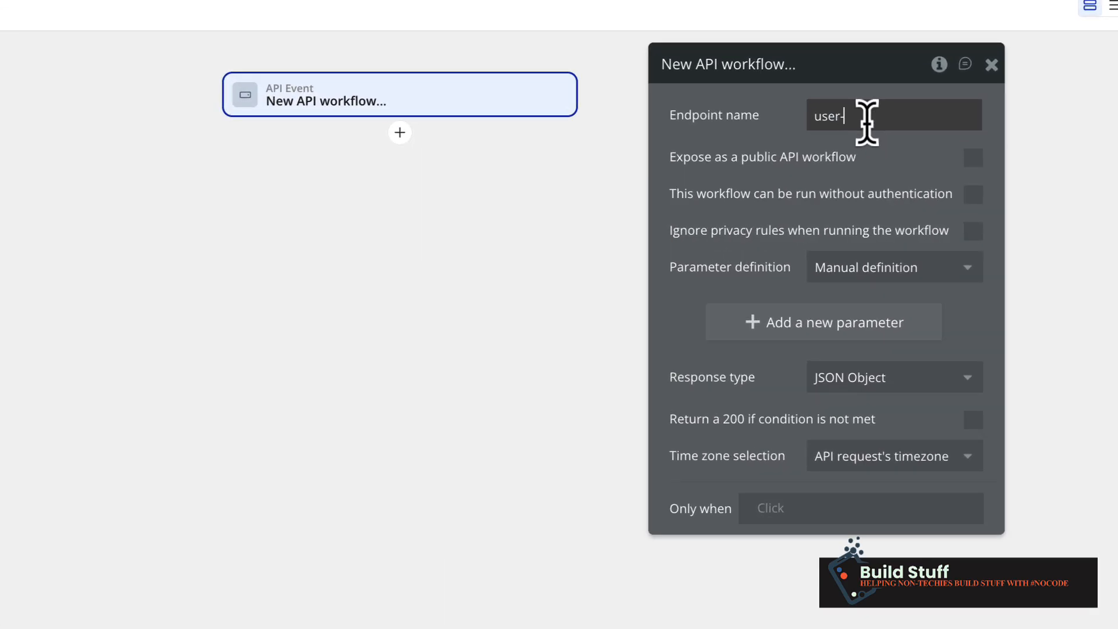
text(interaction-tracker)
click(764, 160)
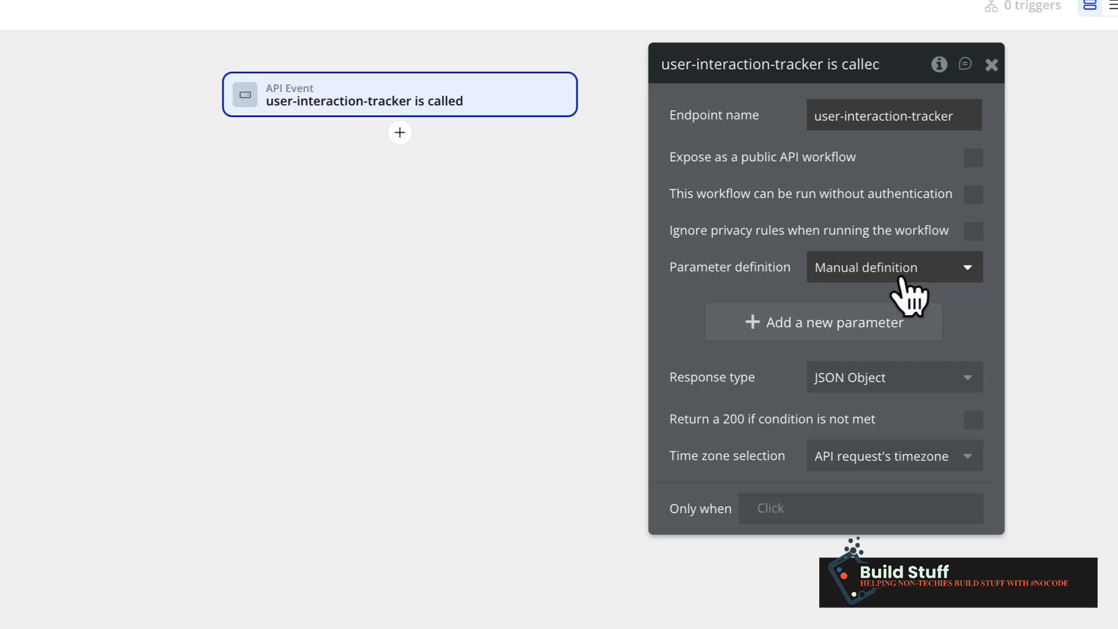
- Add a parameter "interaction" of type Interactions to the user-interaction-tracker workflow
click(754, 322)
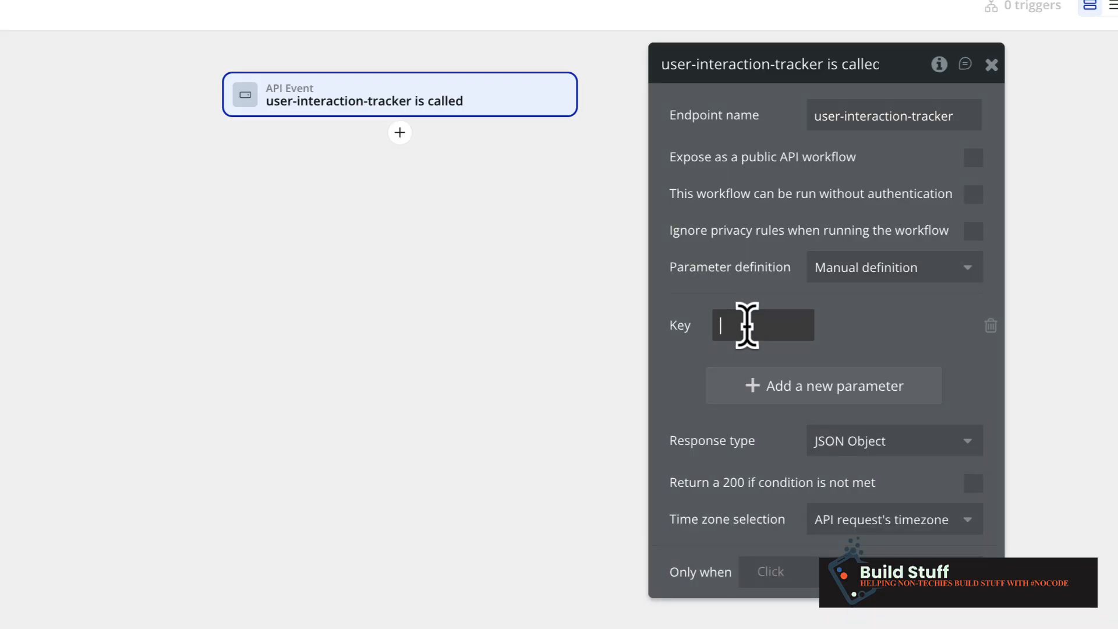
text(interaction)
click(923, 323)
text(inter)
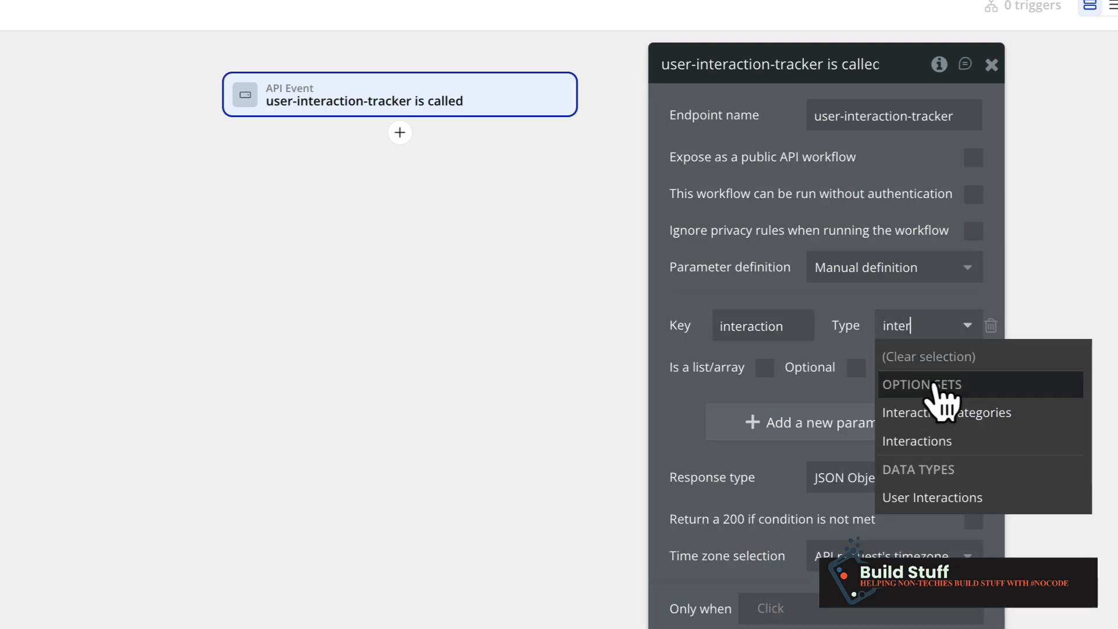
click(944, 441)
- Add a parameter "interaction category" of type Interaction Categories to the workflow
click(782, 421)
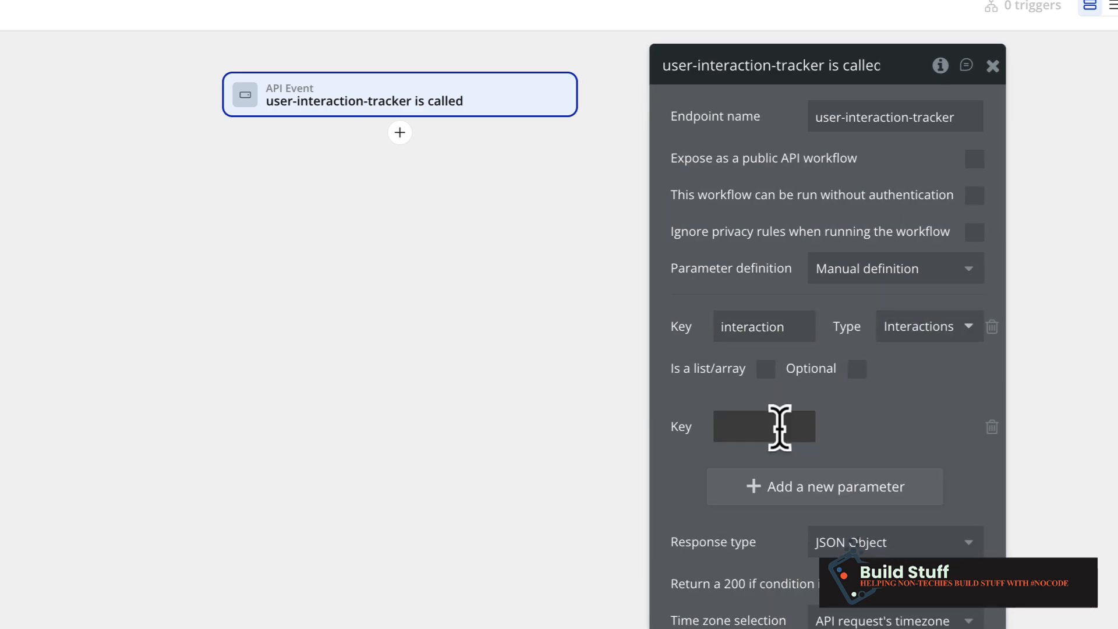
text(interaction ca)
text(tego)
text(g)
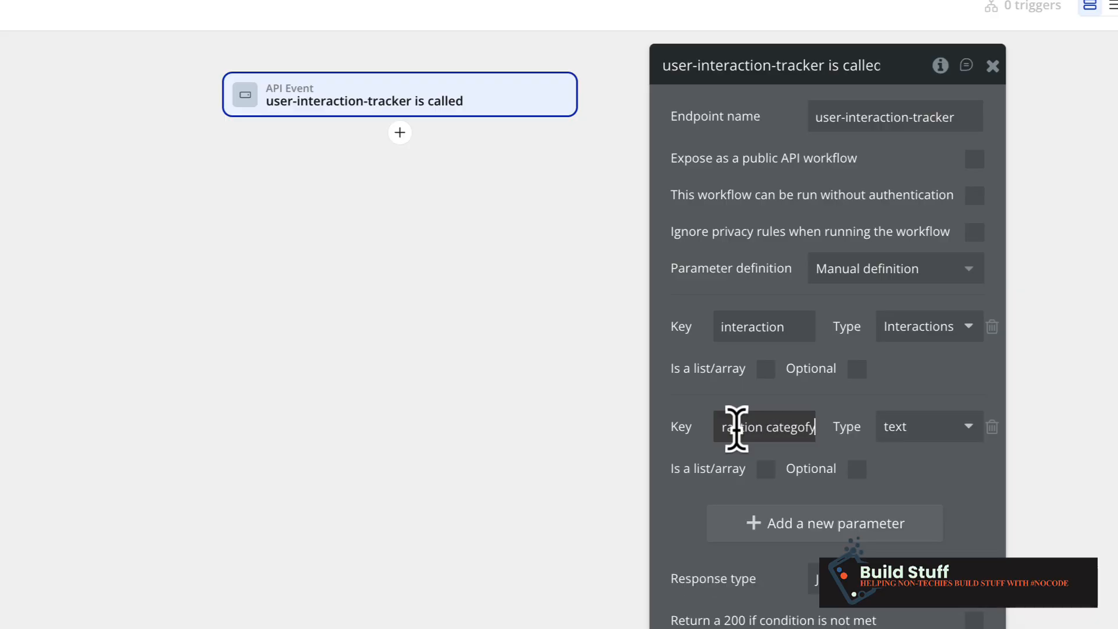
key(BackSpace)
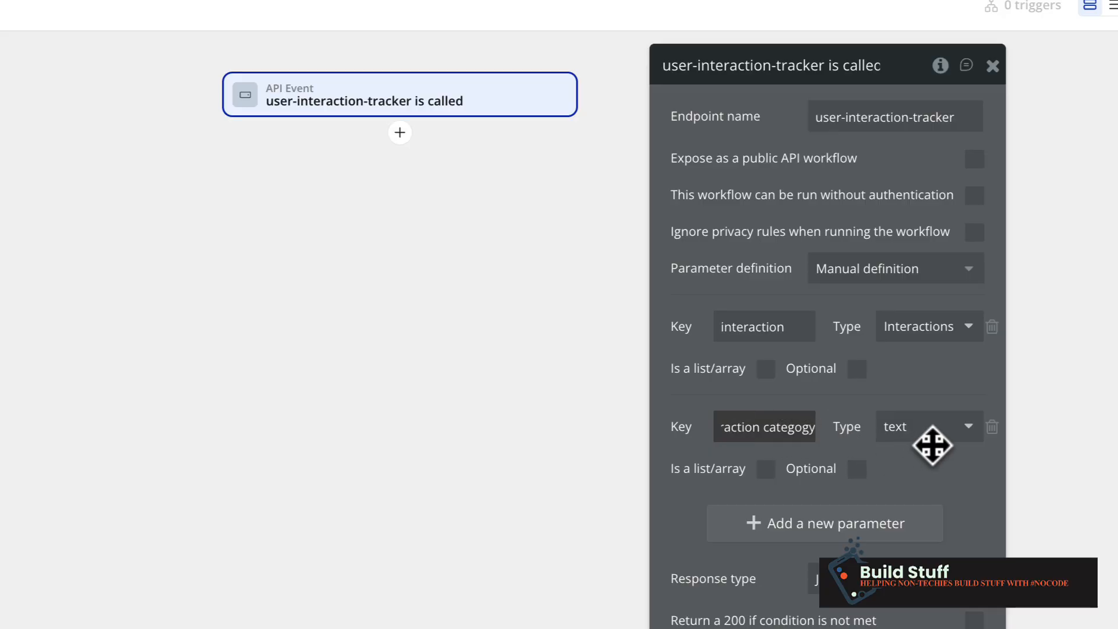
key(BackSpace)
key(BackSpace)
text(gory)
click(934, 426)
text(inter)
click(966, 516)
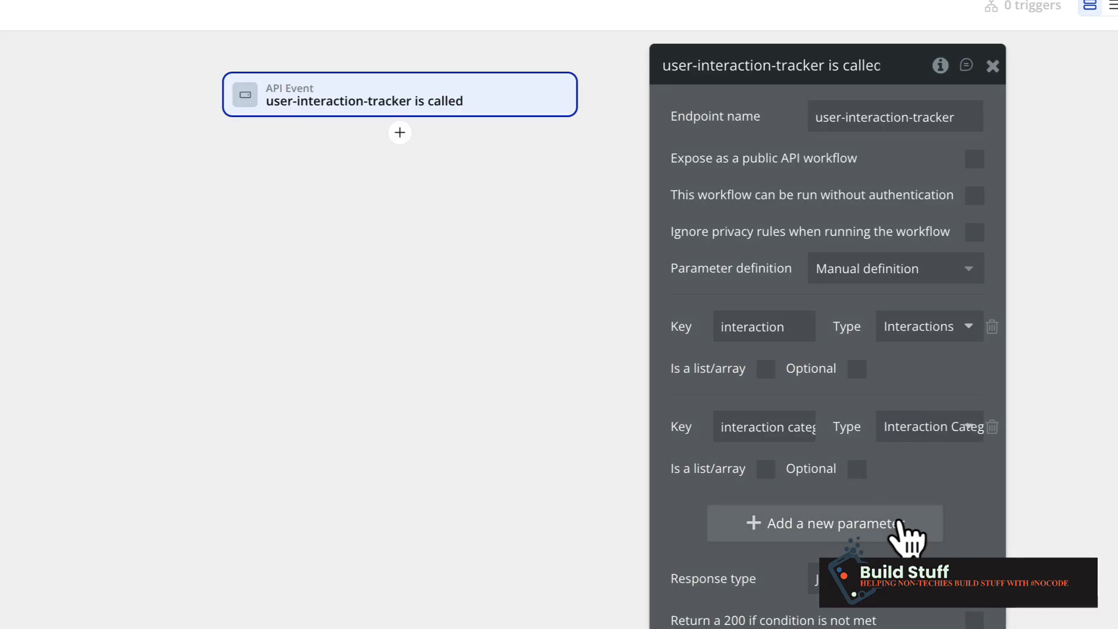
- Add a parameter "user" of type User to the workflow
click(823, 518)
text(user)
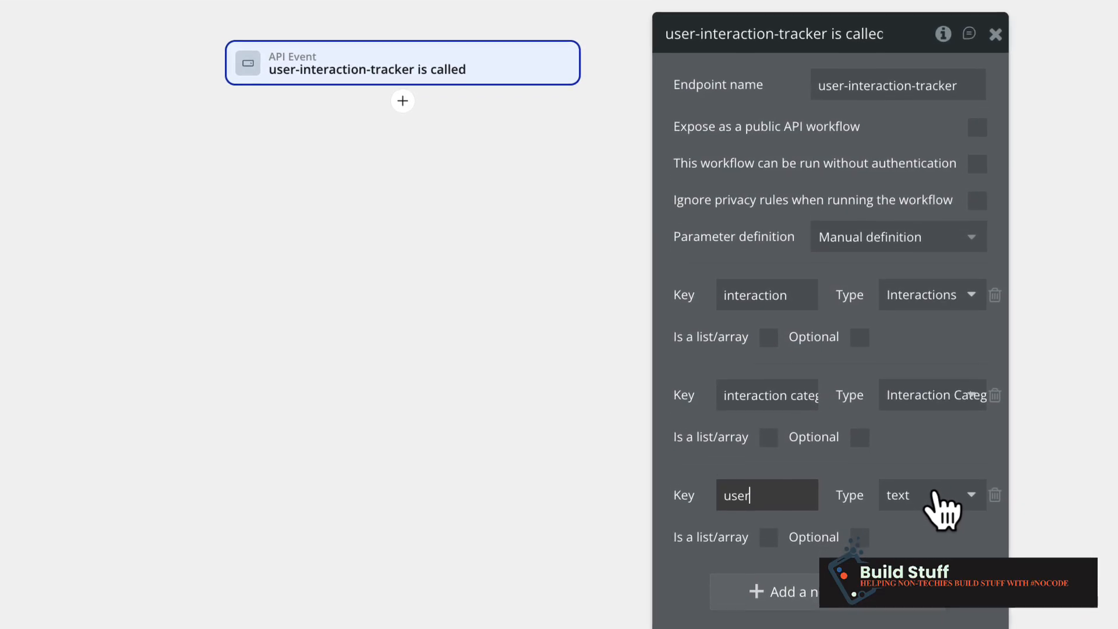
click(941, 507)
text(user)
click(935, 536)
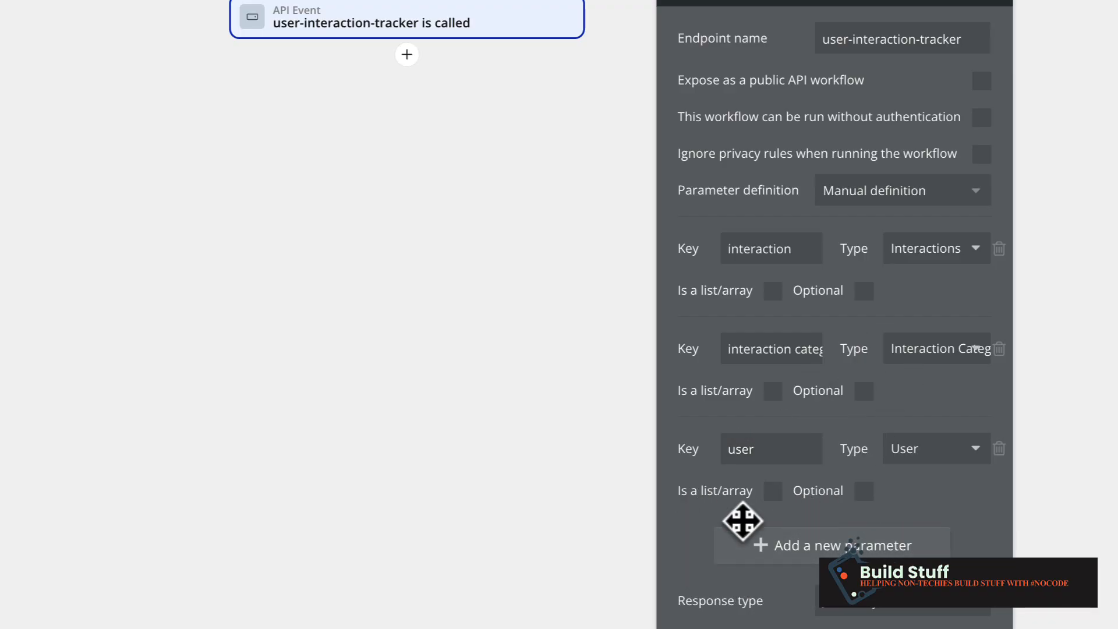
- Add a text parameter "meta data" to the workflow and make it optional
click(815, 548)
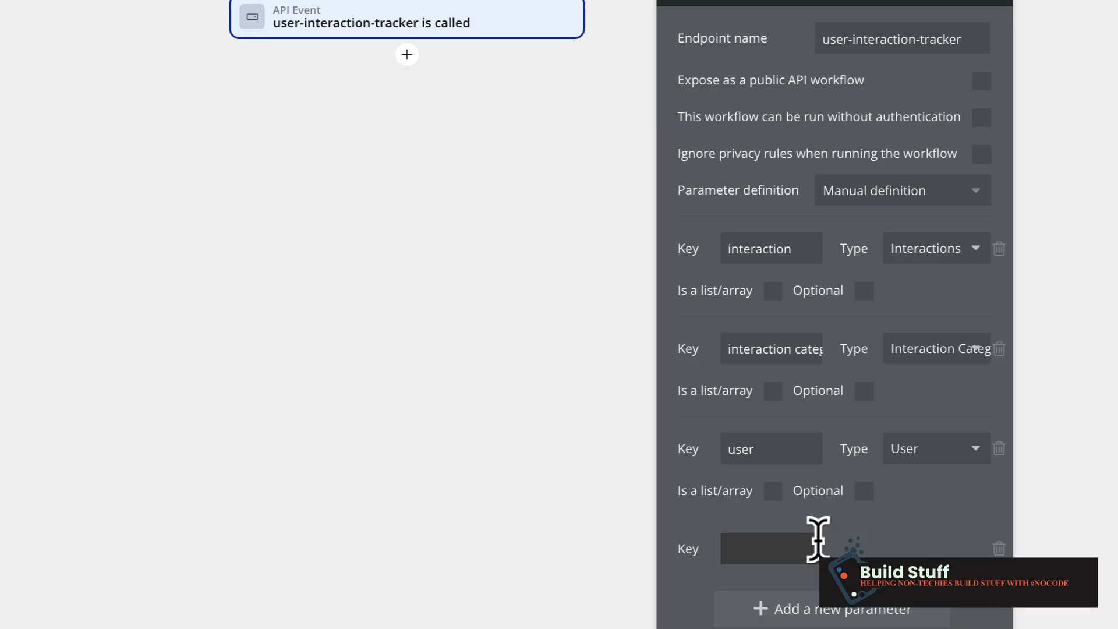
click(757, 547)
text(meta data)
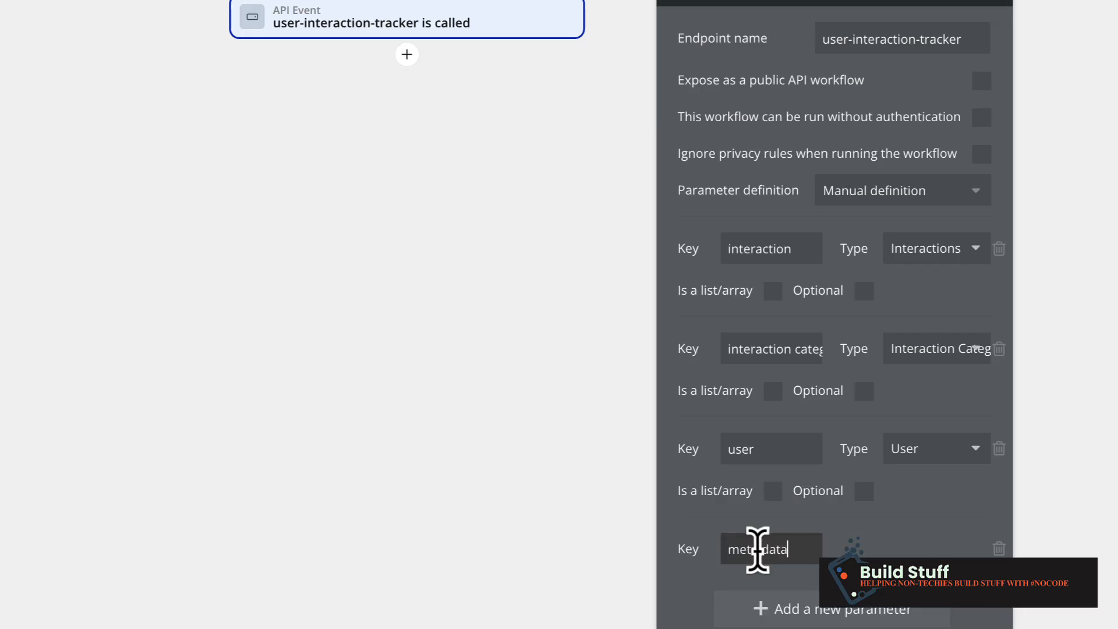
click(944, 549)
click(941, 546)
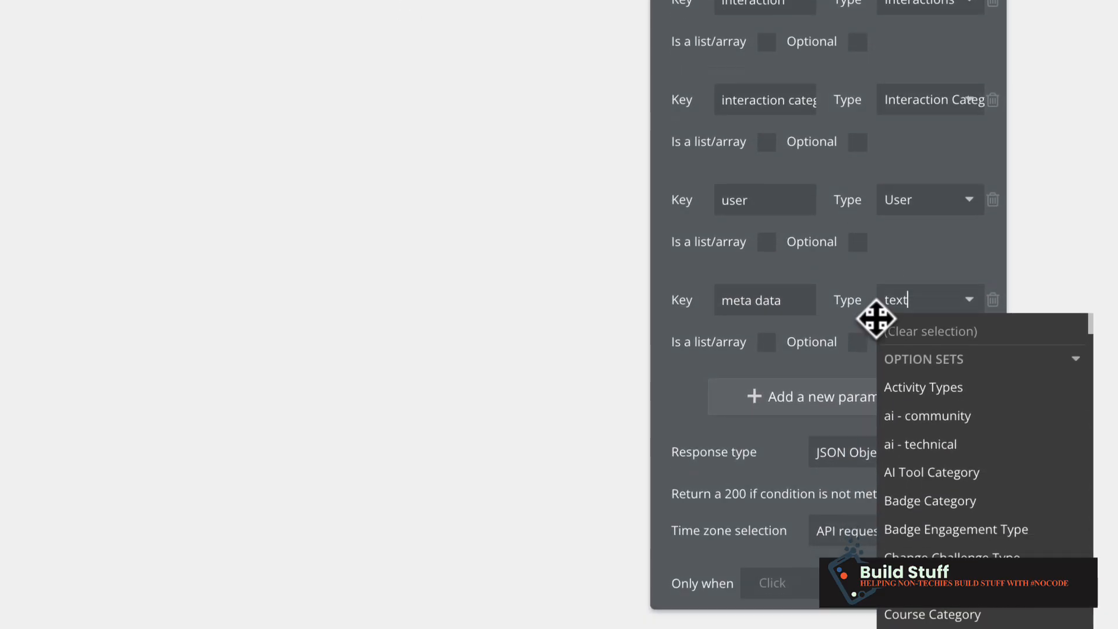
click(698, 607)
click(856, 301)
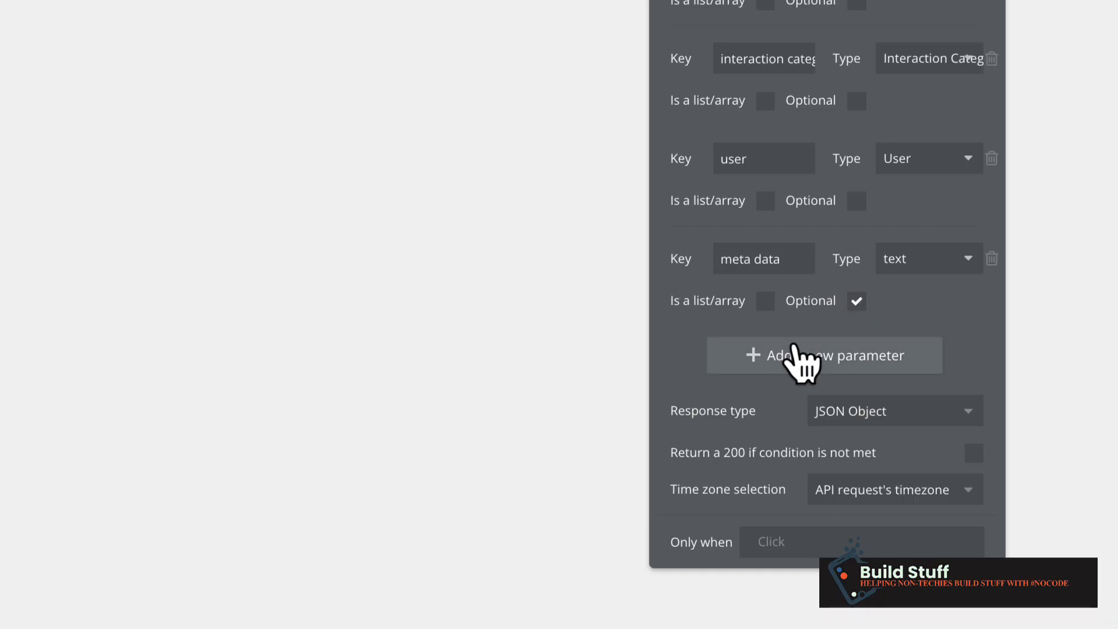
- Add a text parameter "target element" to the workflow and make it optional
click(793, 357)
click(768, 321)
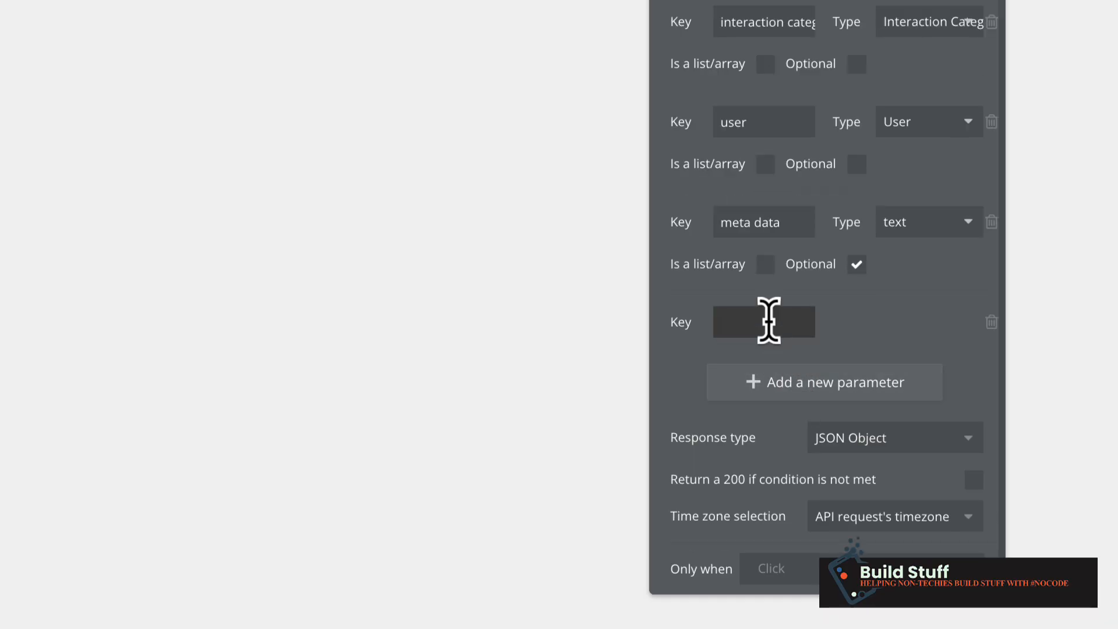
text(target element)
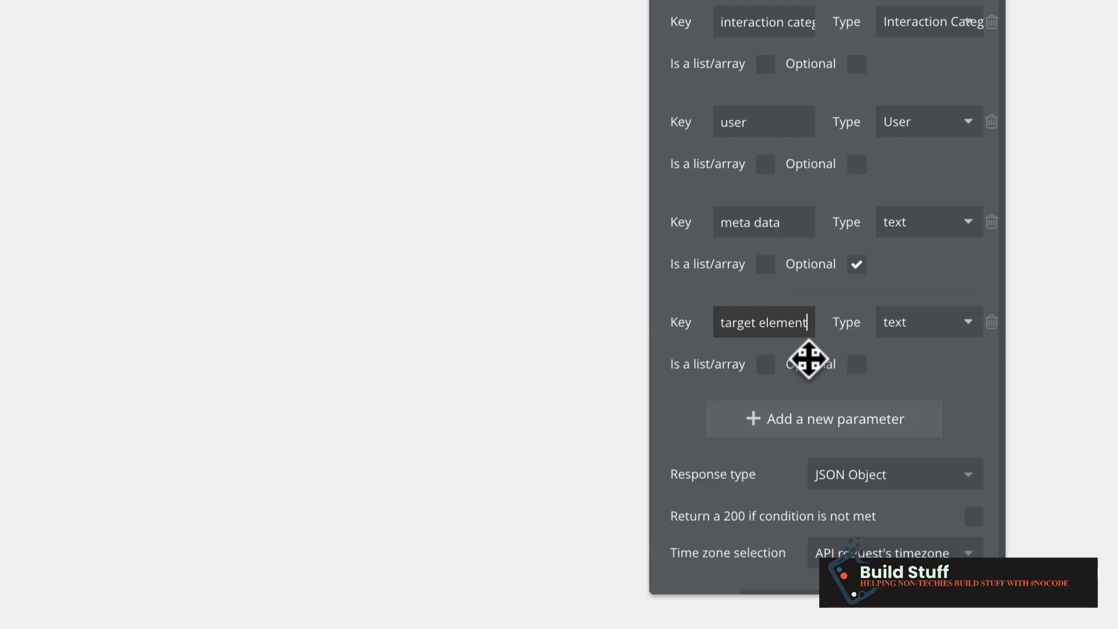
click(856, 365)
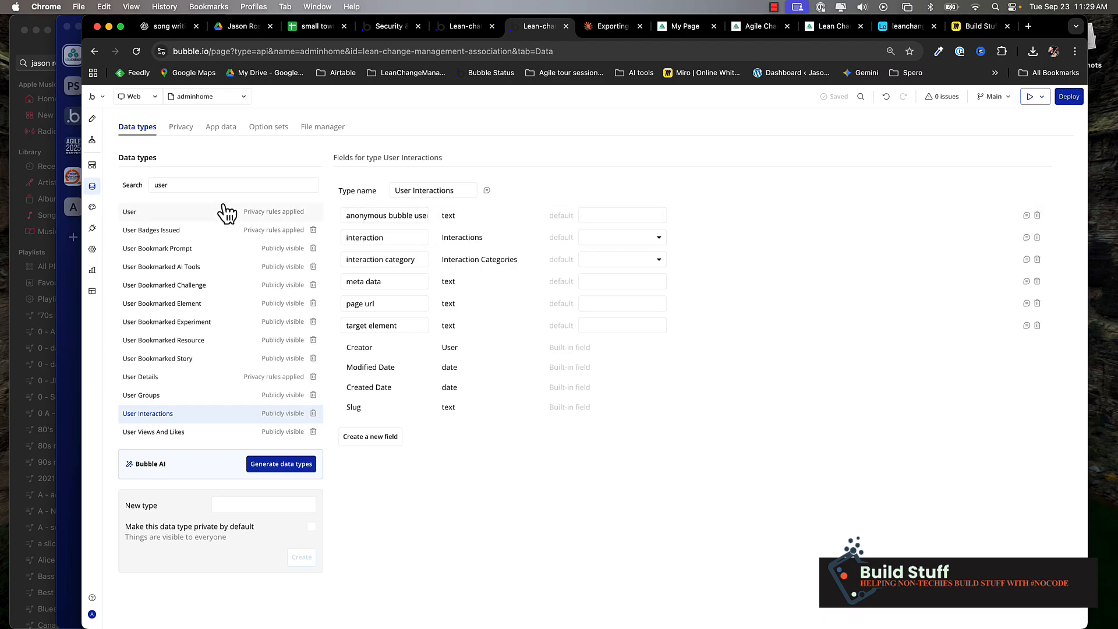
- Return from the data types to the backend workflow and add a text parameter "page url"
click(93, 167)
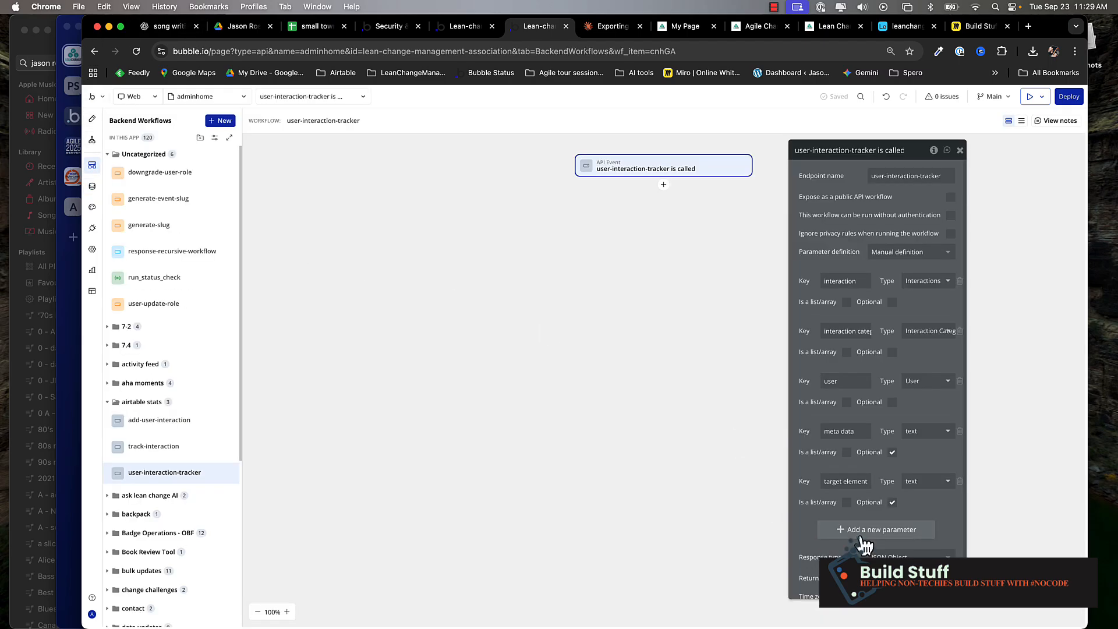
click(859, 531)
click(855, 461)
text(page url)
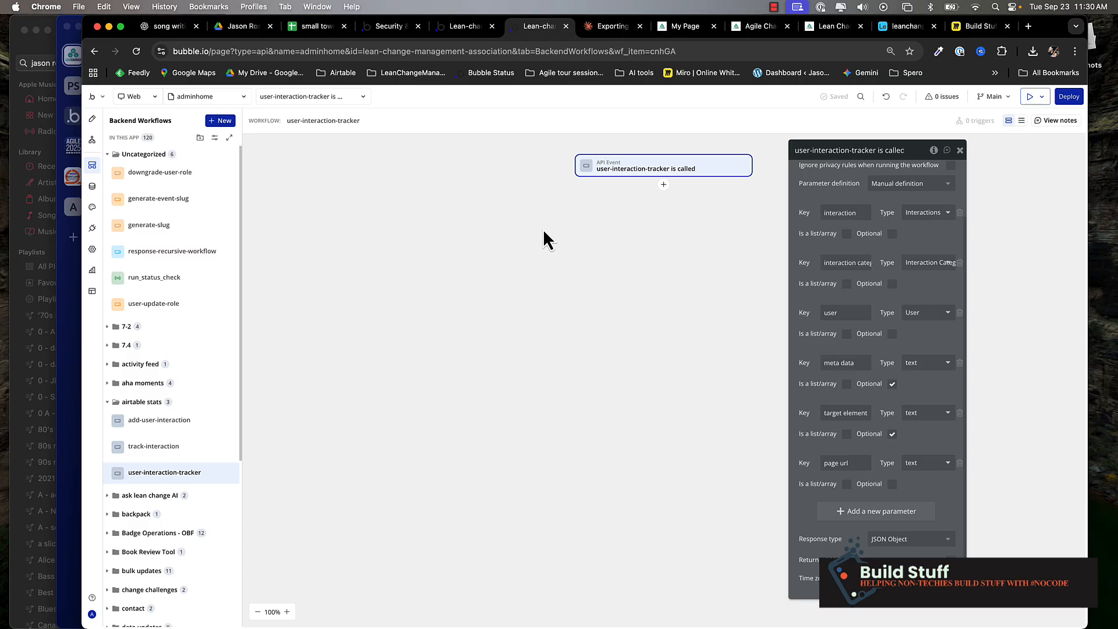
- Add a "Create a new thing" action to the user-interaction-tracker workflow with the type User Interactions
click(663, 185)
text(create)
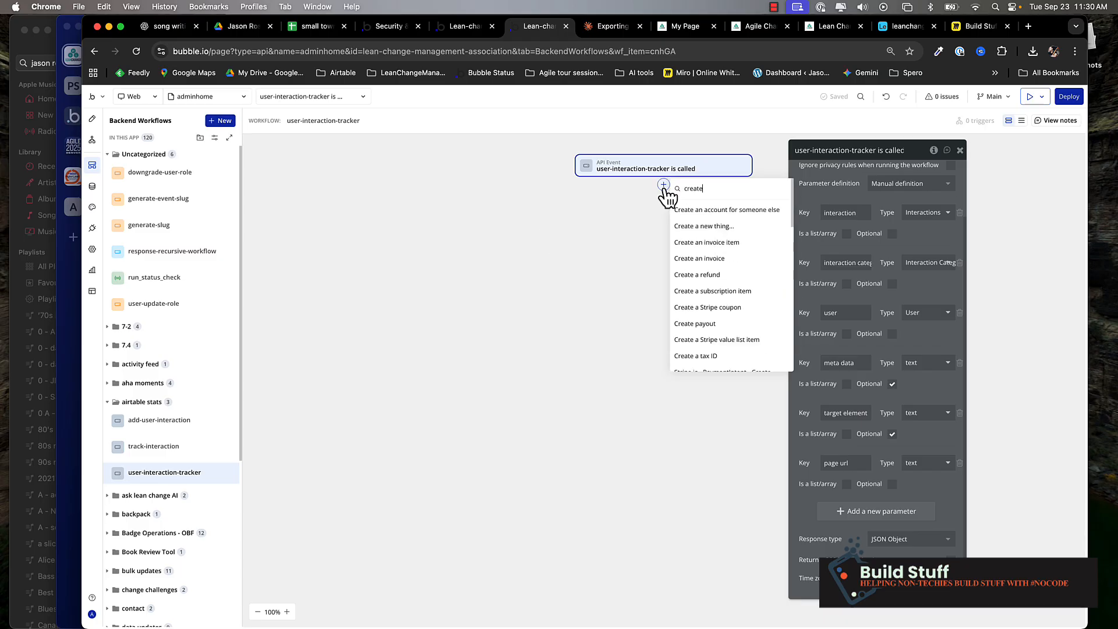
click(699, 227)
click(897, 176)
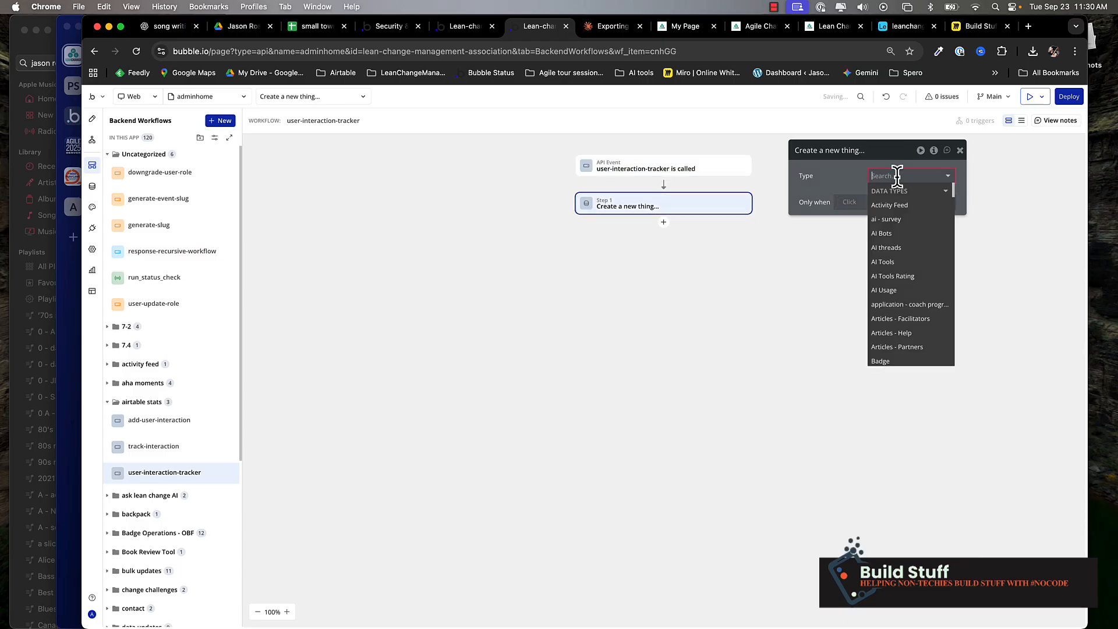
text(user)
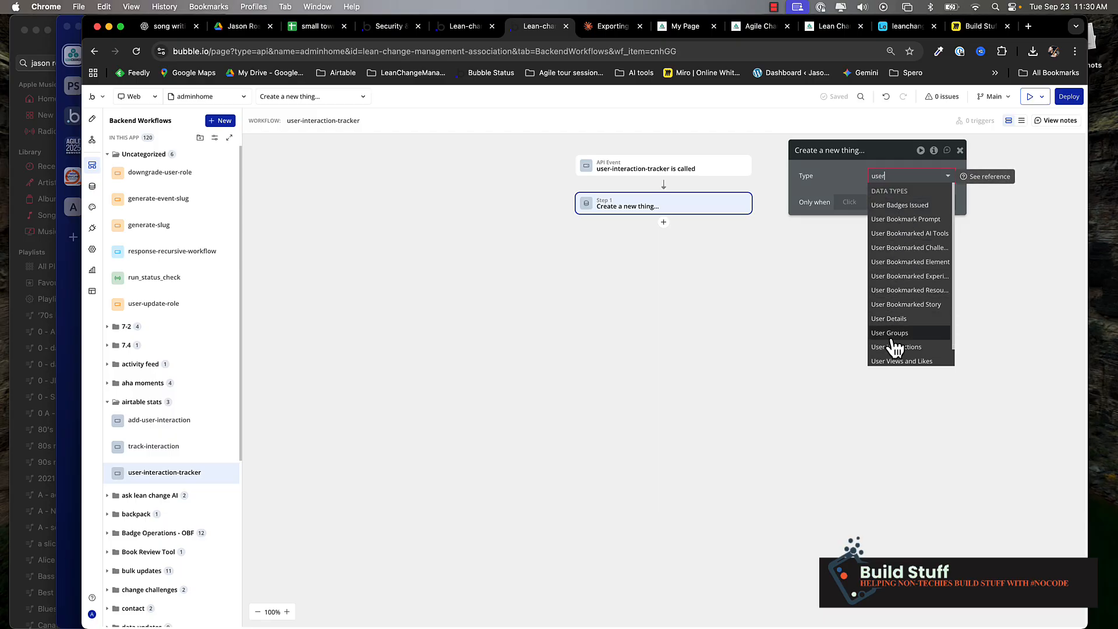
click(897, 347)
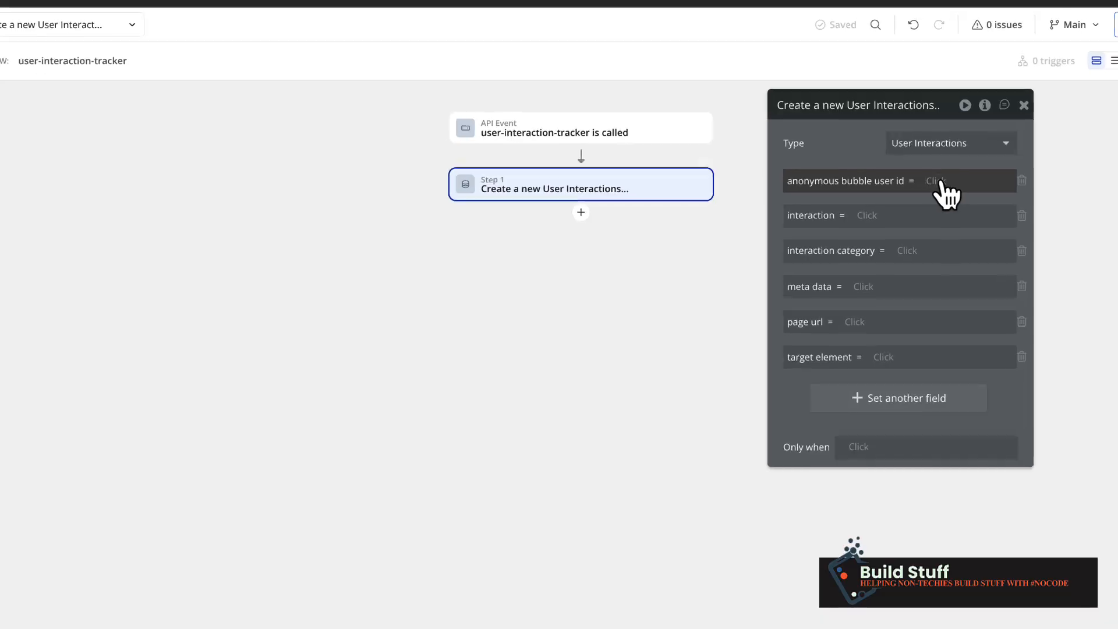
- Set the anonymous bubble user id field to "Current User is logged in:formatted as text"
click(949, 173)
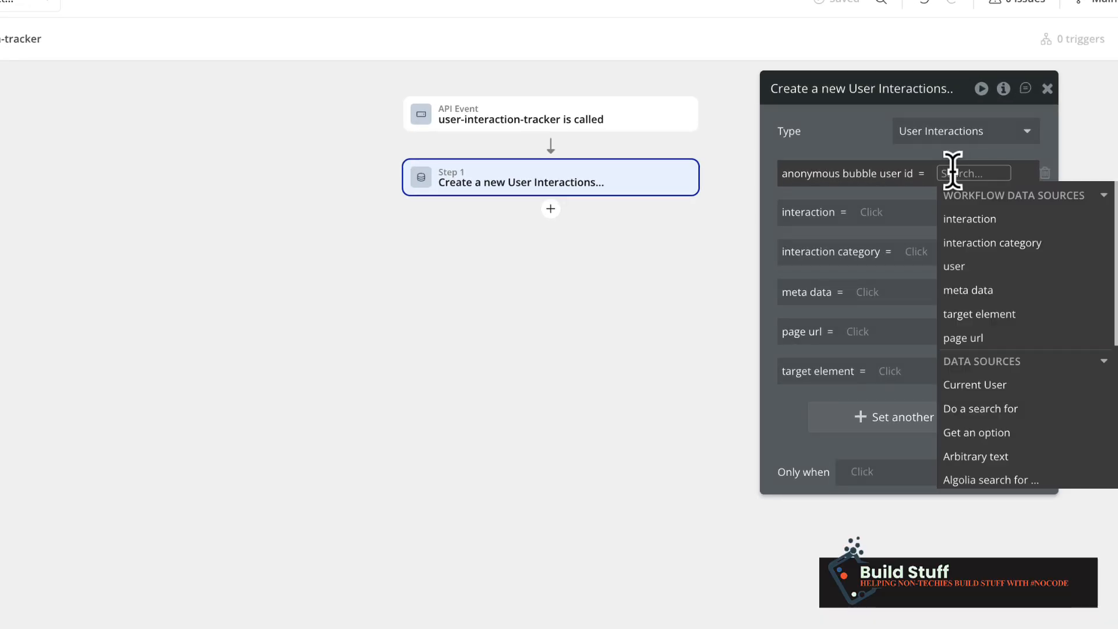
text(cur)
key(Return)
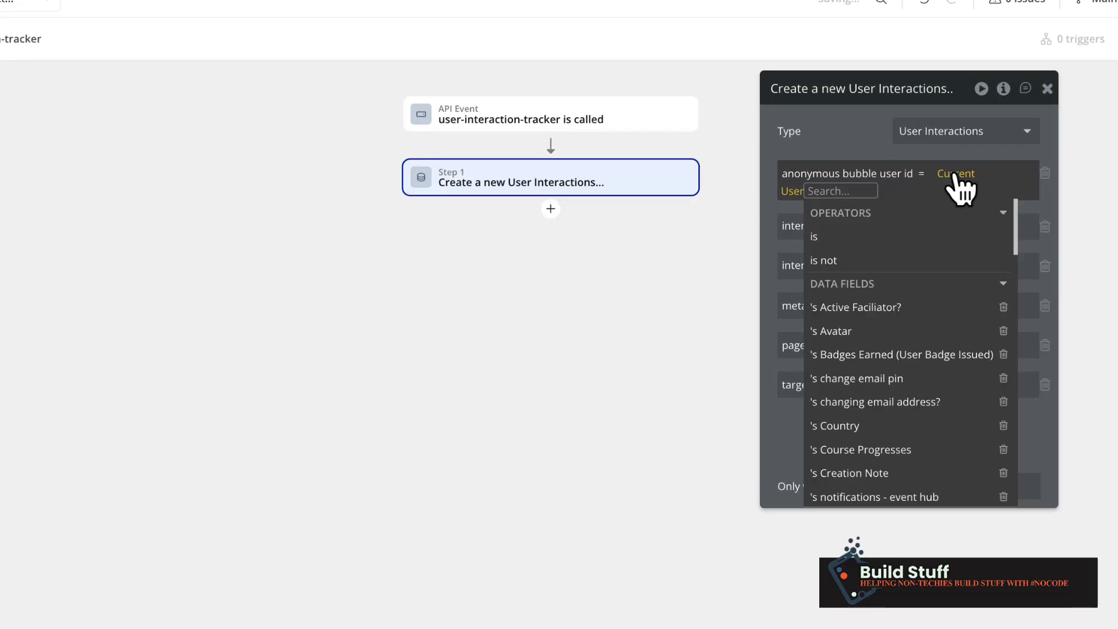
text(is lo)
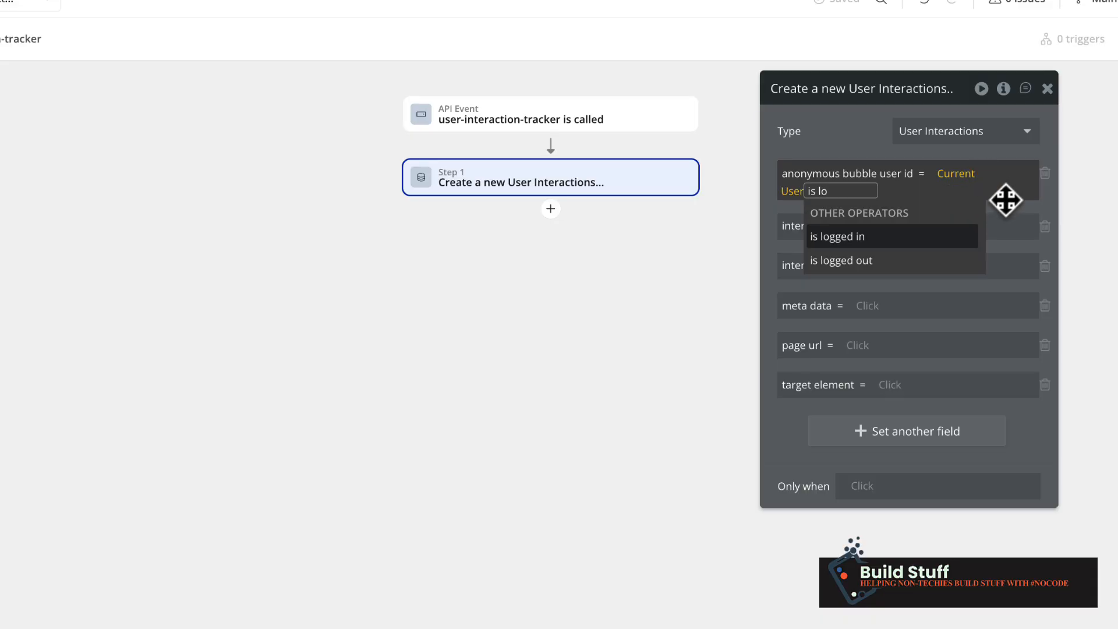
click(879, 239)
click(879, 307)
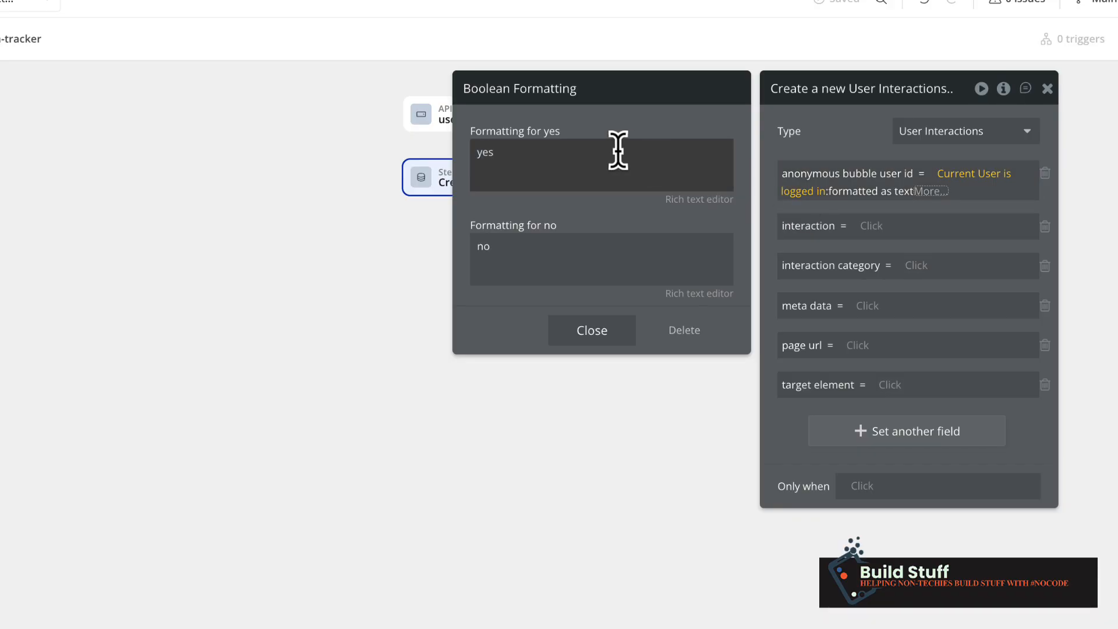
- Clear the default yes and no texts in the boolean formatting of the anonymous bubble user id
double_click(515, 149)
key(BackSpace)
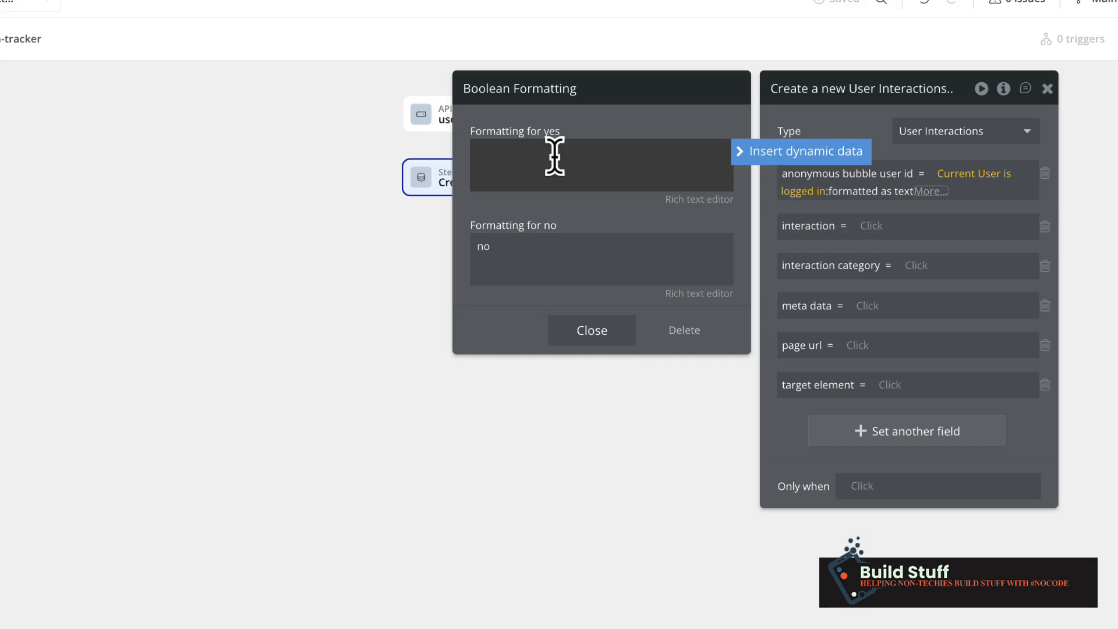
click(513, 245)
key(ctrl+a)
key(BackSpace)
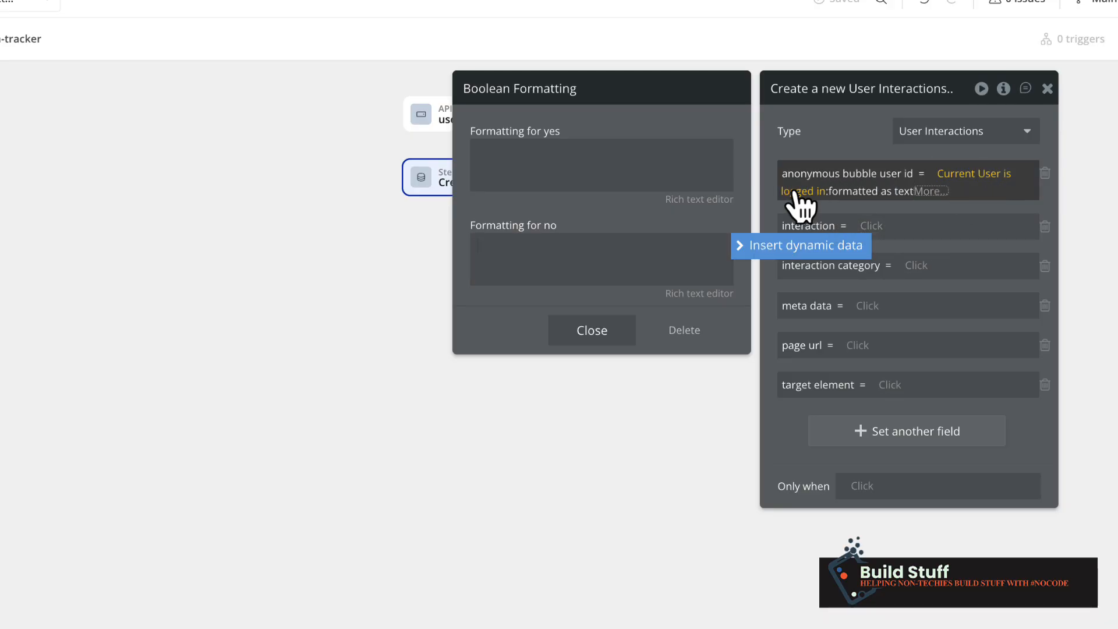
- Set the formatting for no to Current User's unique id and close the boolean formatting
click(798, 247)
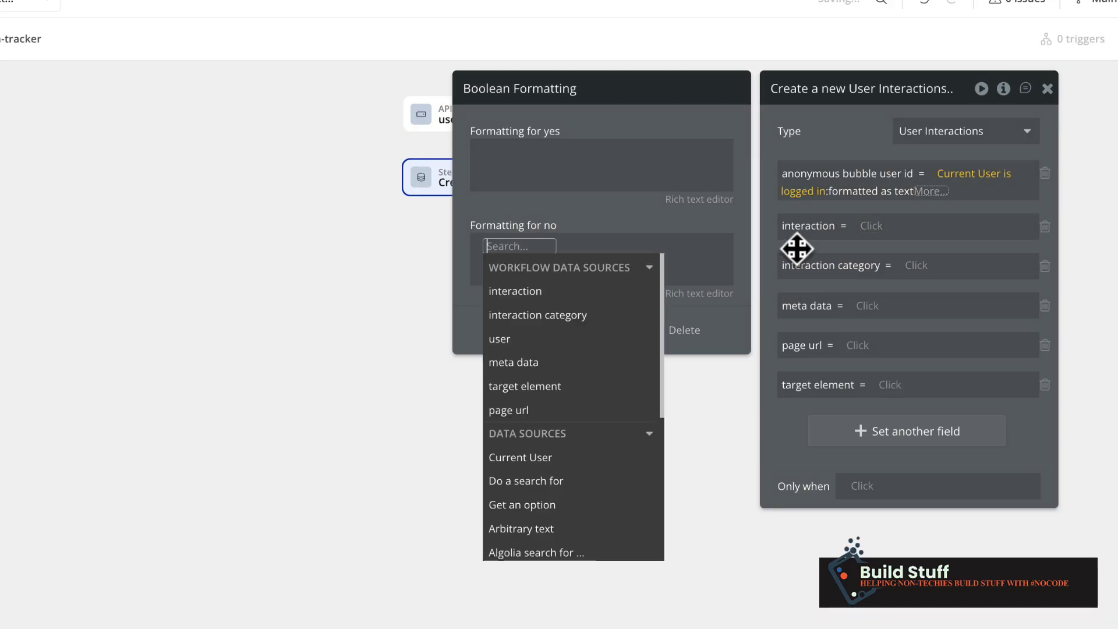
text(cur)
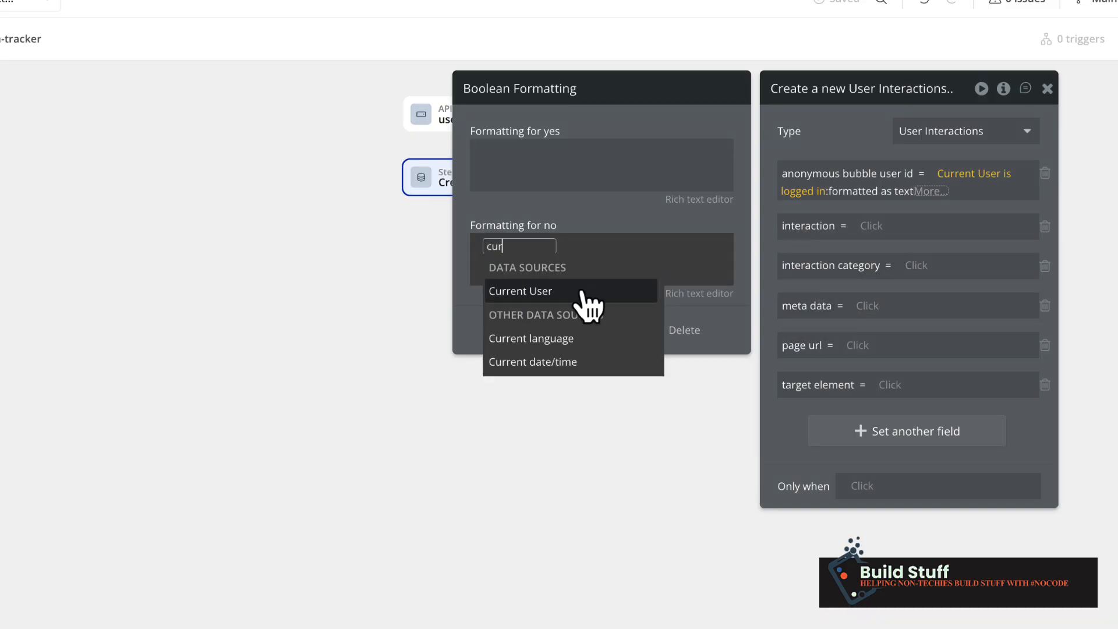
click(582, 291)
text(uni)
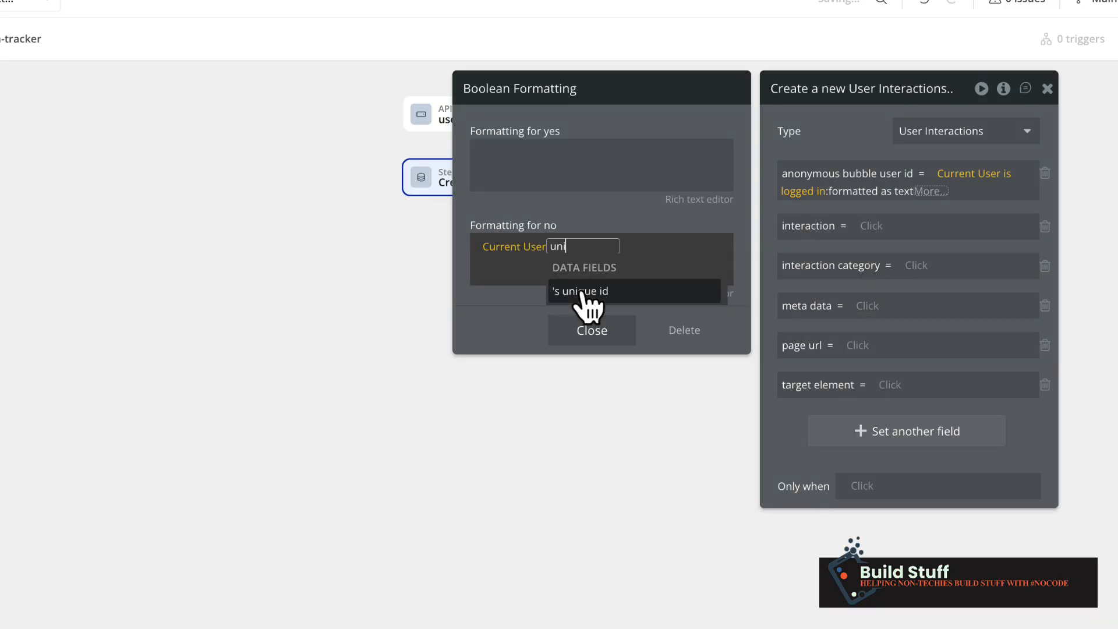
click(626, 291)
click(593, 220)
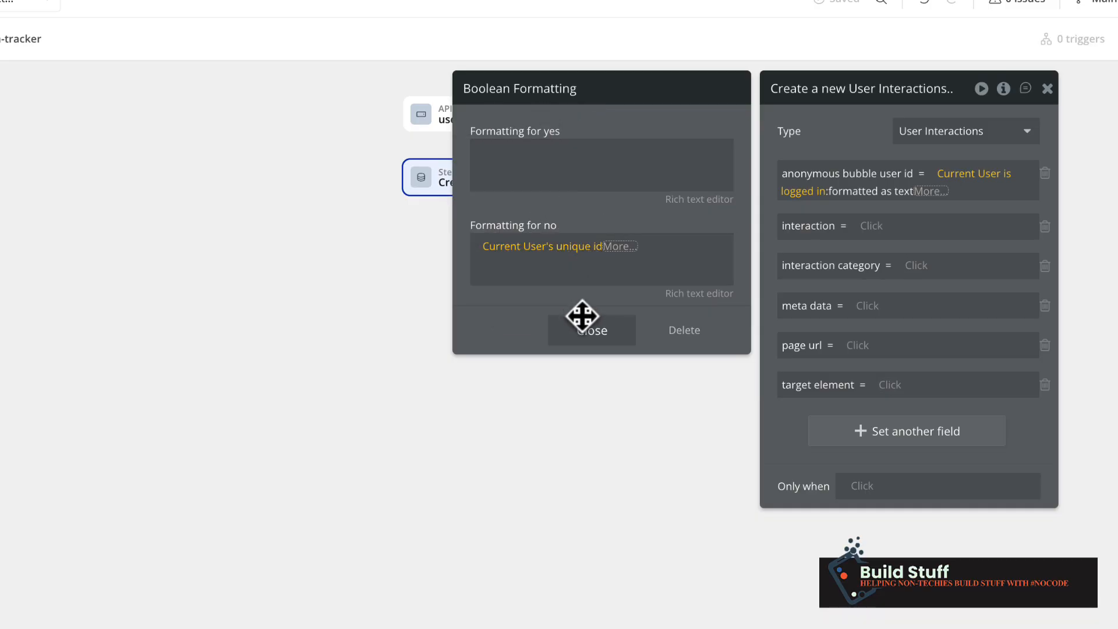
click(592, 344)
drag(853, 135, 854, 135)
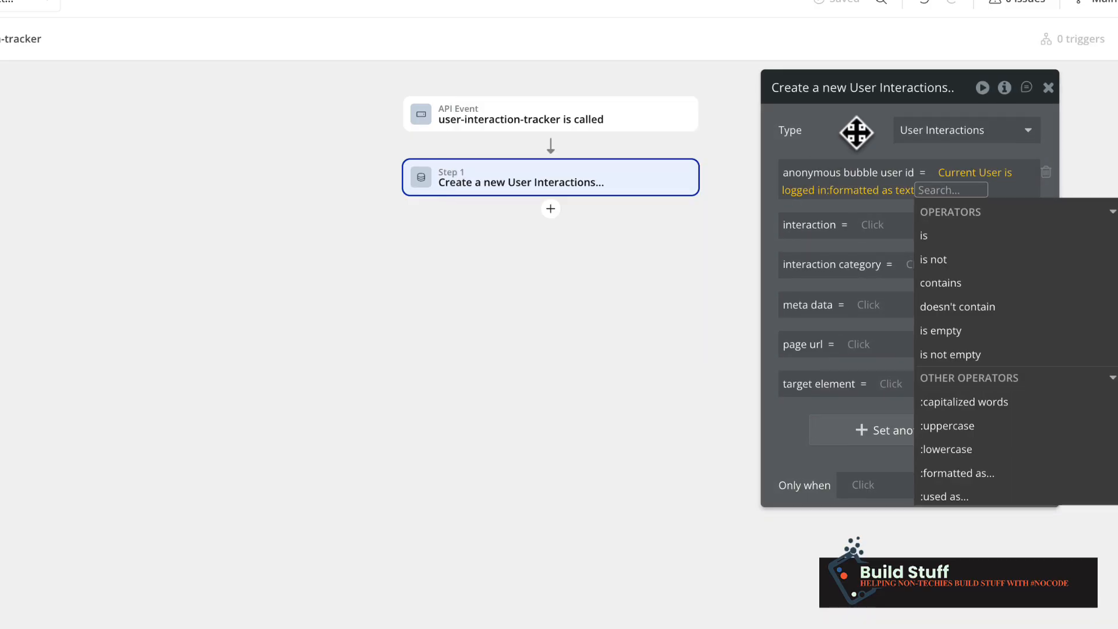
- Map the interaction and interaction category fields to the workflow parameters of the same names
click(872, 226)
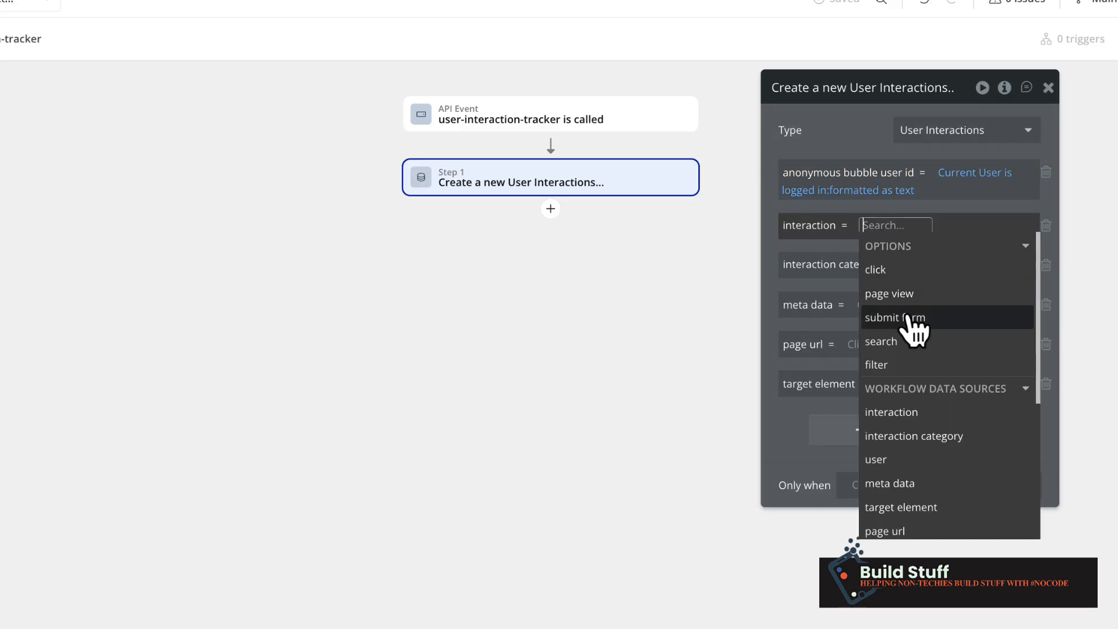
click(931, 414)
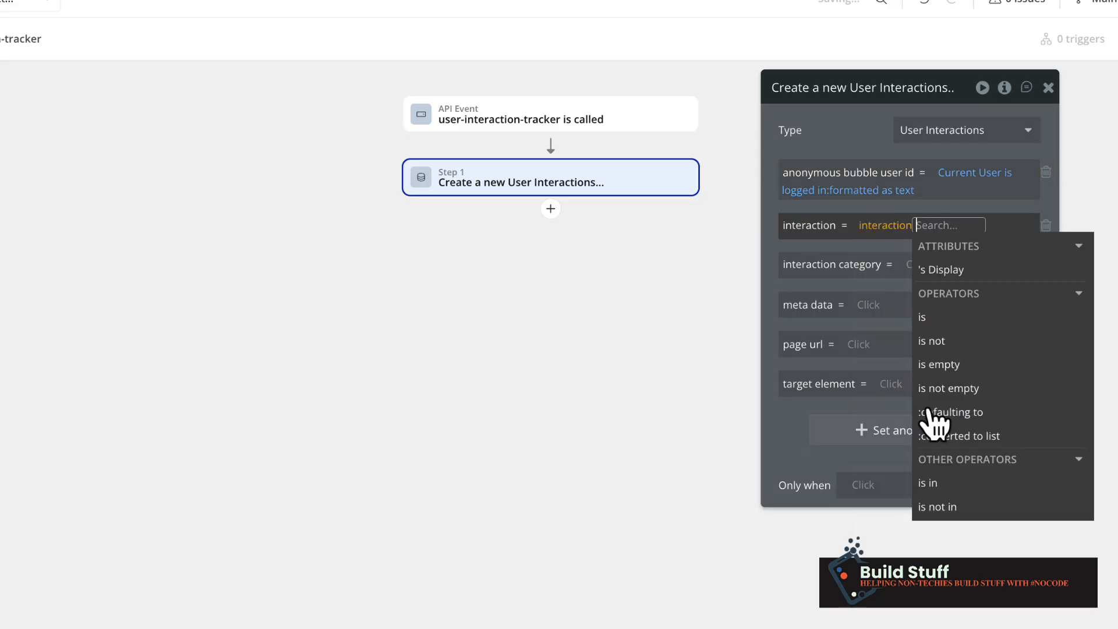
click(897, 263)
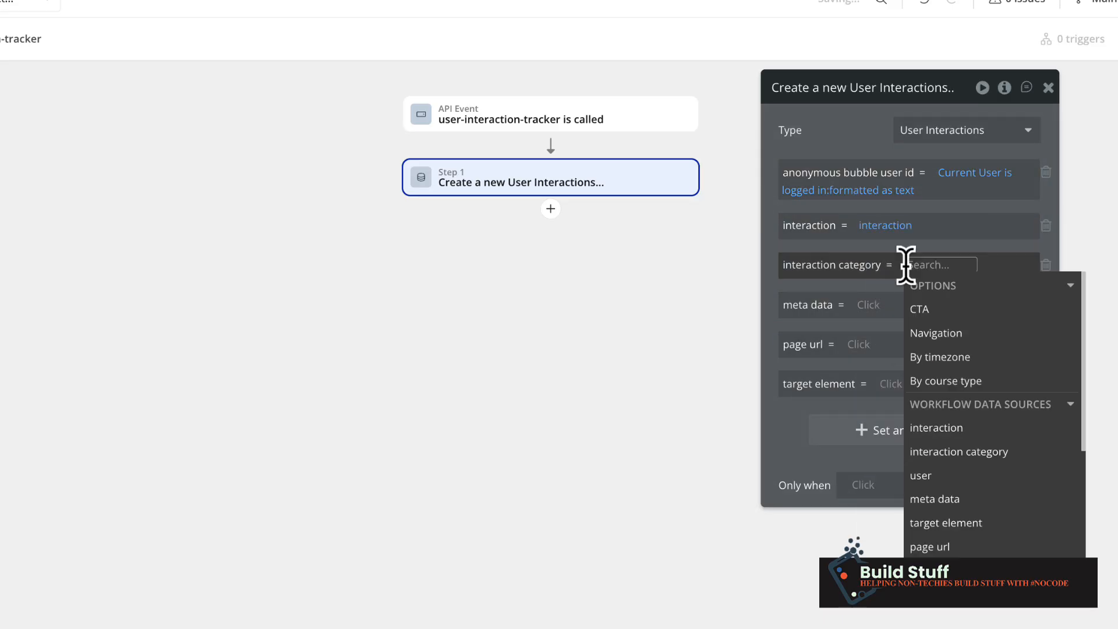
click(943, 451)
click(772, 291)
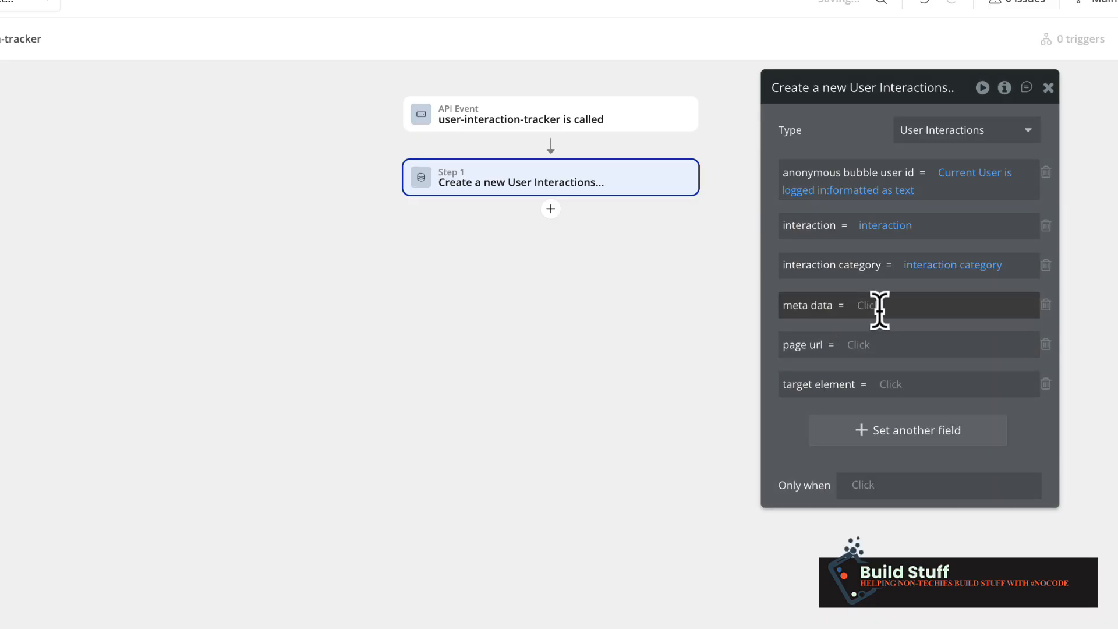
- Map the meta data and page url fields to the meta data and page url parameters
click(879, 305)
scroll(923, 407, down, 1)
click(918, 383)
click(850, 343)
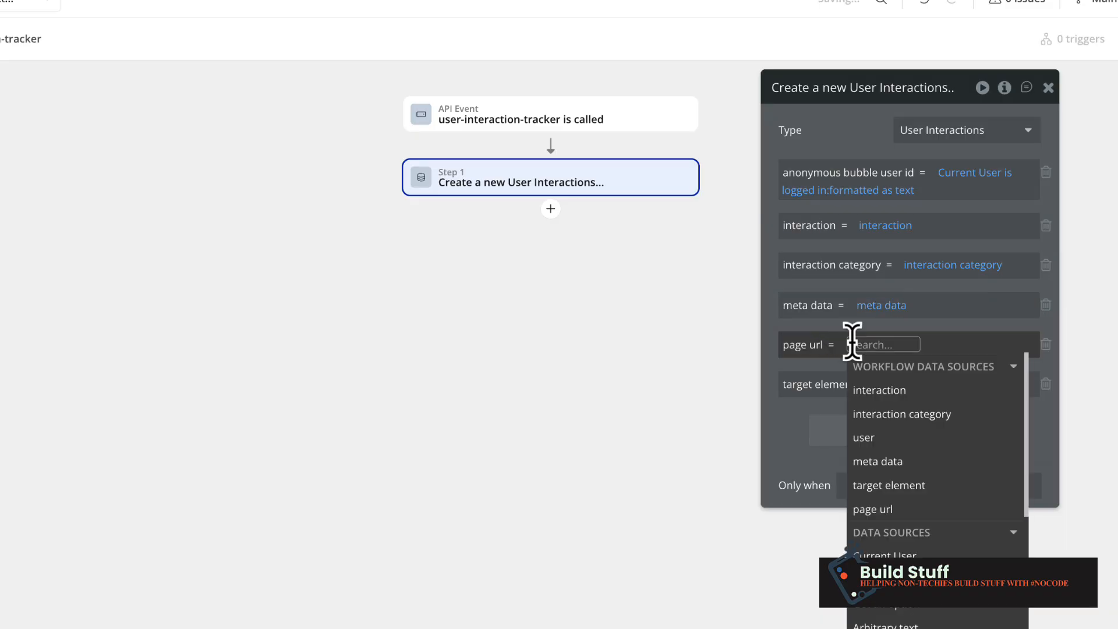
click(896, 512)
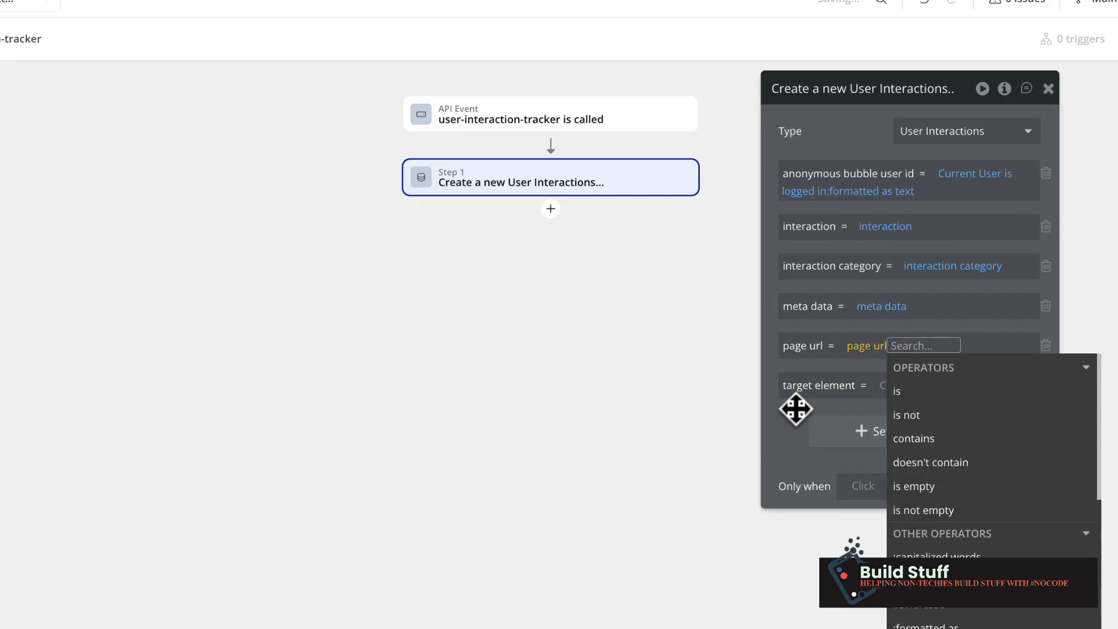
click(894, 339)
- Map the target element field to the target element parameter
click(885, 385)
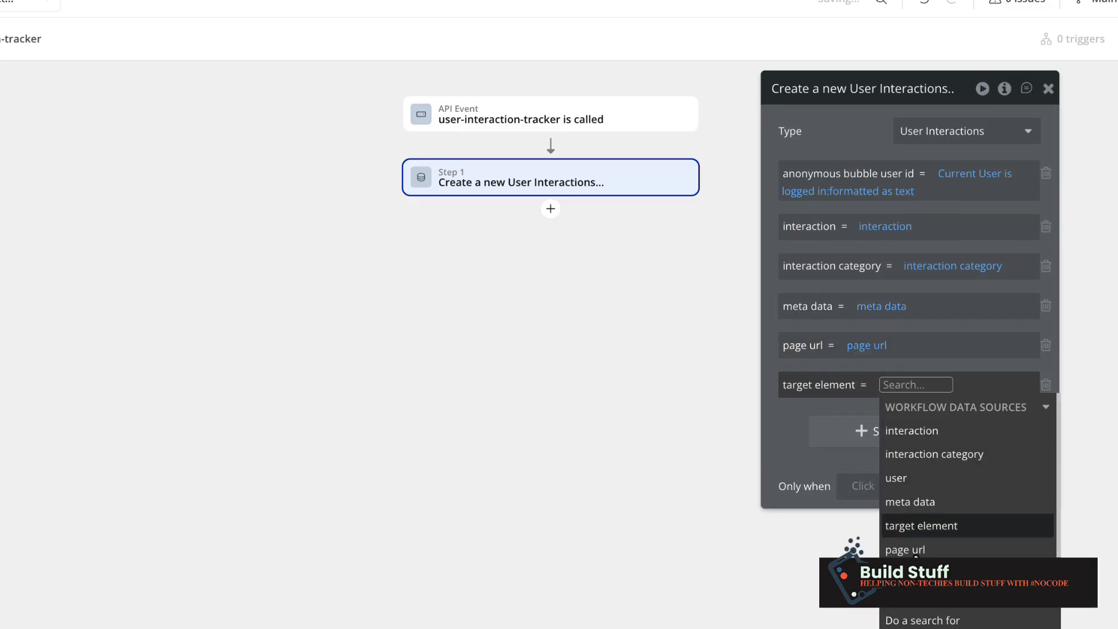
click(926, 549)
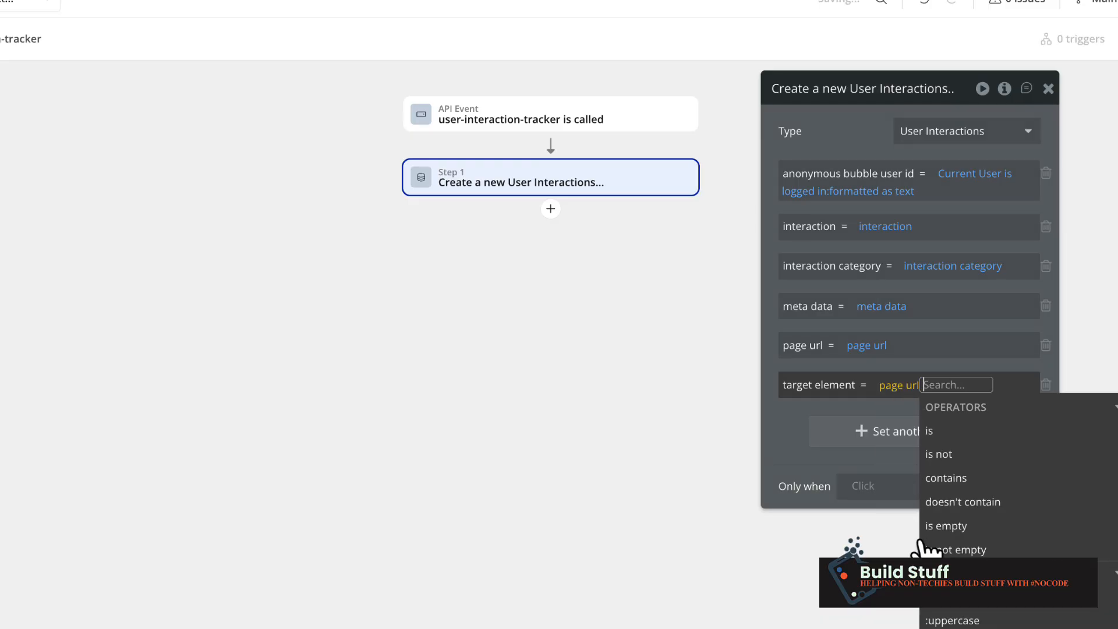
click(903, 386)
click(930, 550)
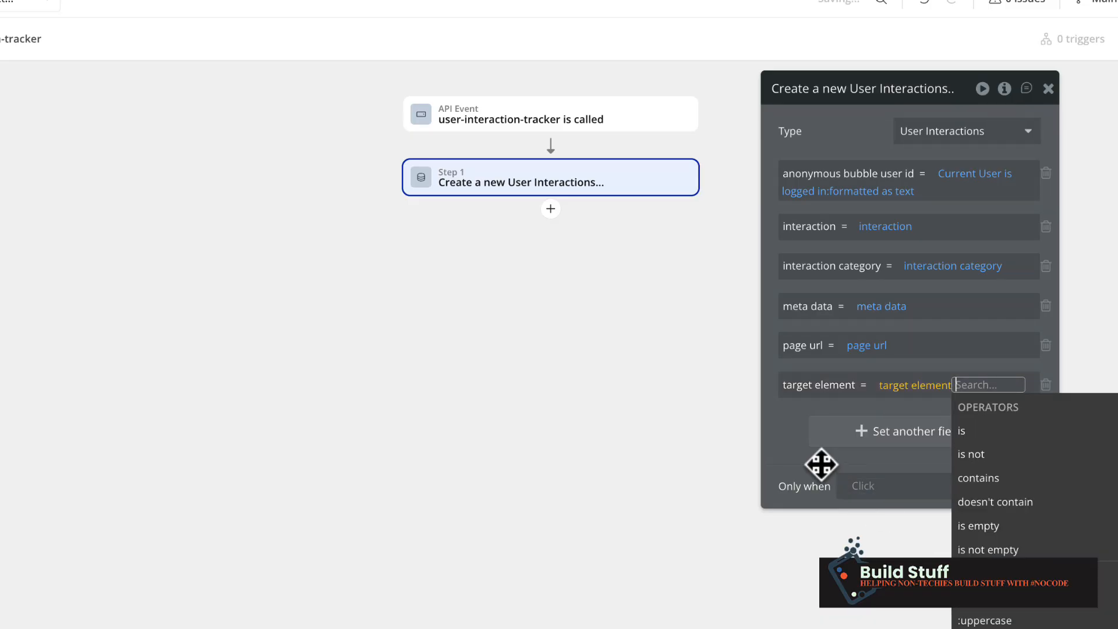
click(784, 459)
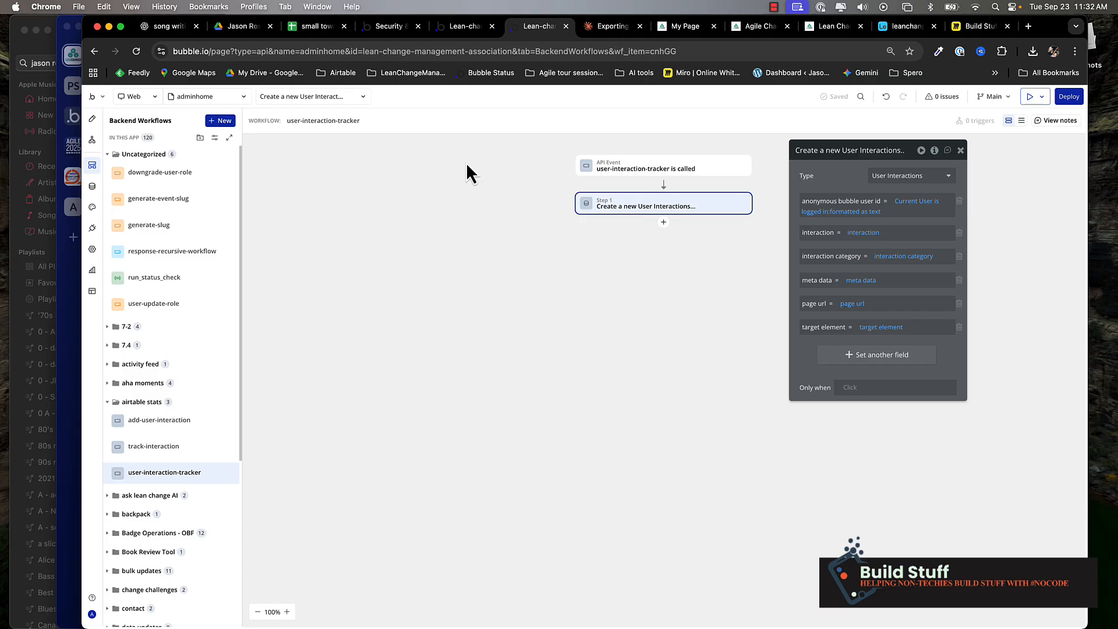
- Bring up the index page in the design editor, preview it in the browser and open its account menu
click(466, 32)
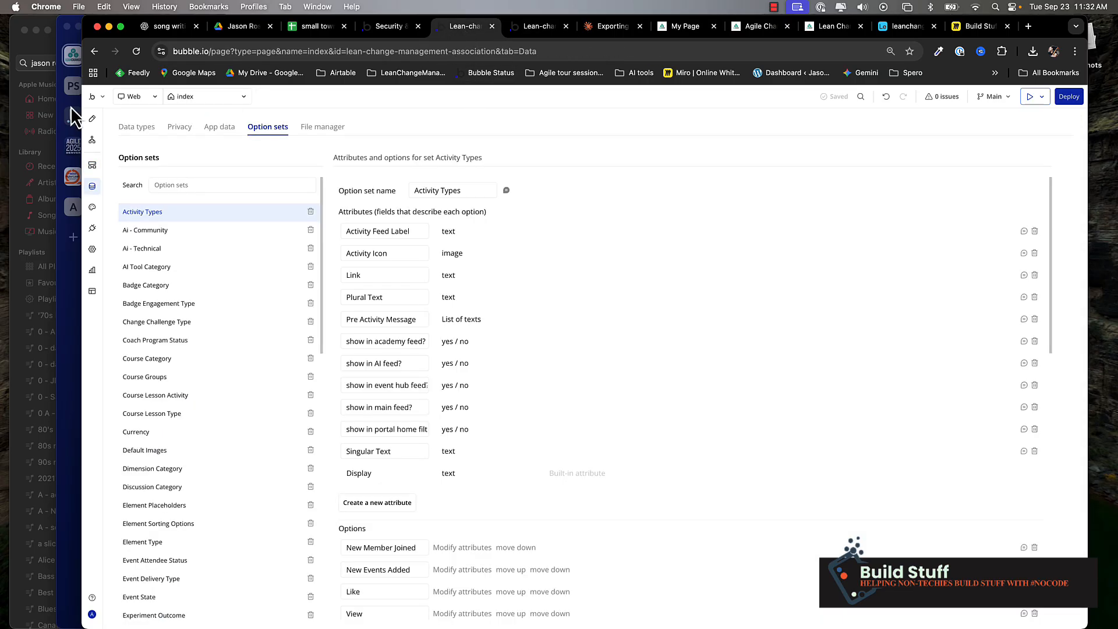
click(92, 118)
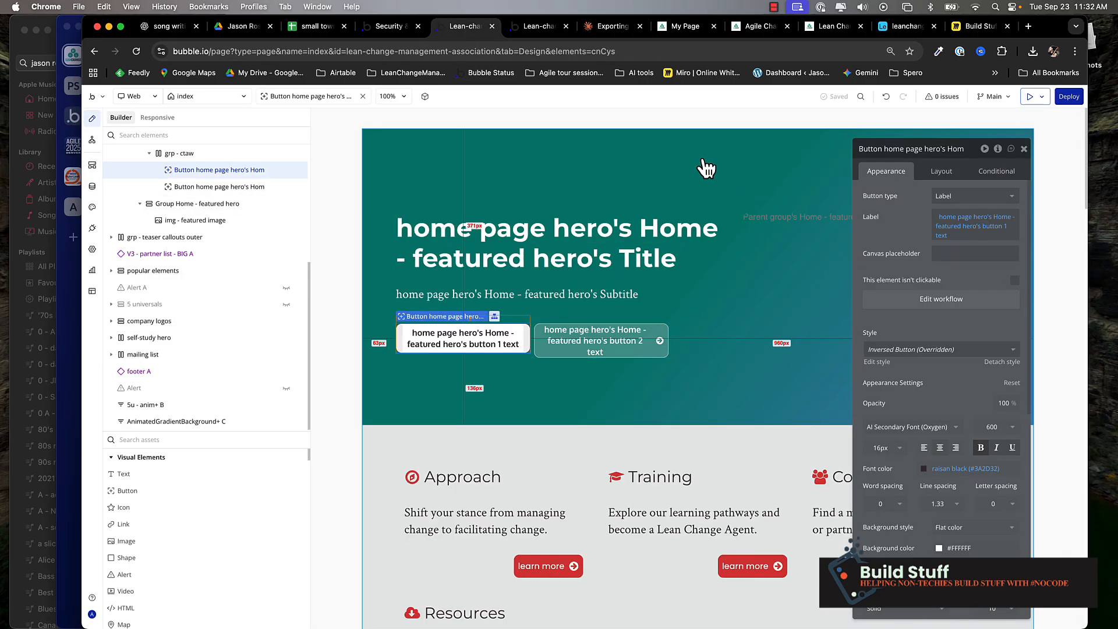
click(1031, 96)
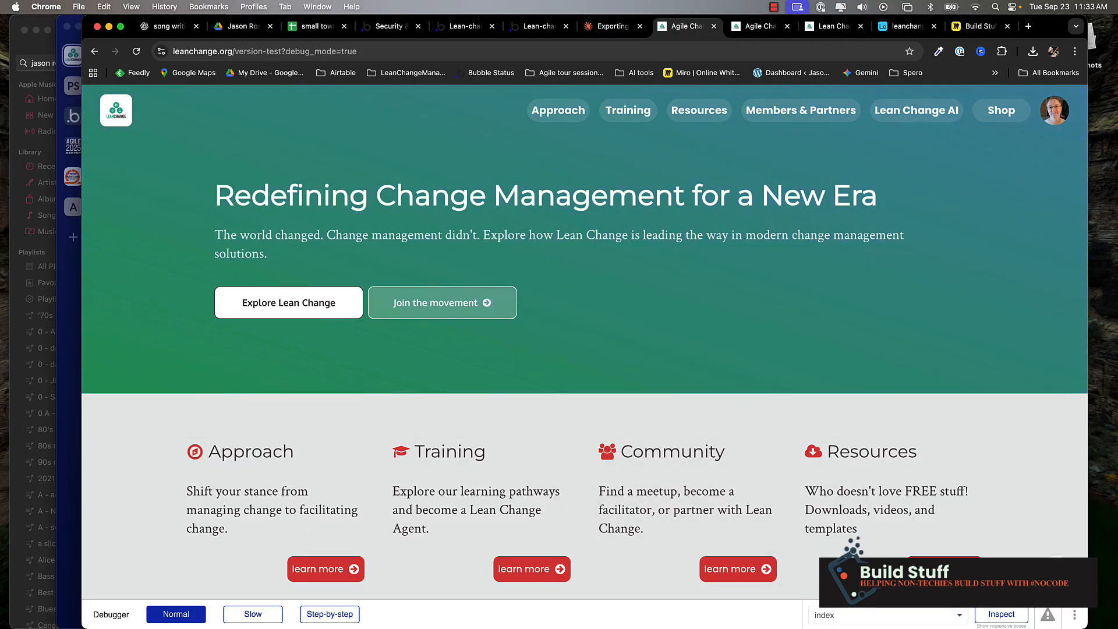
click(1055, 111)
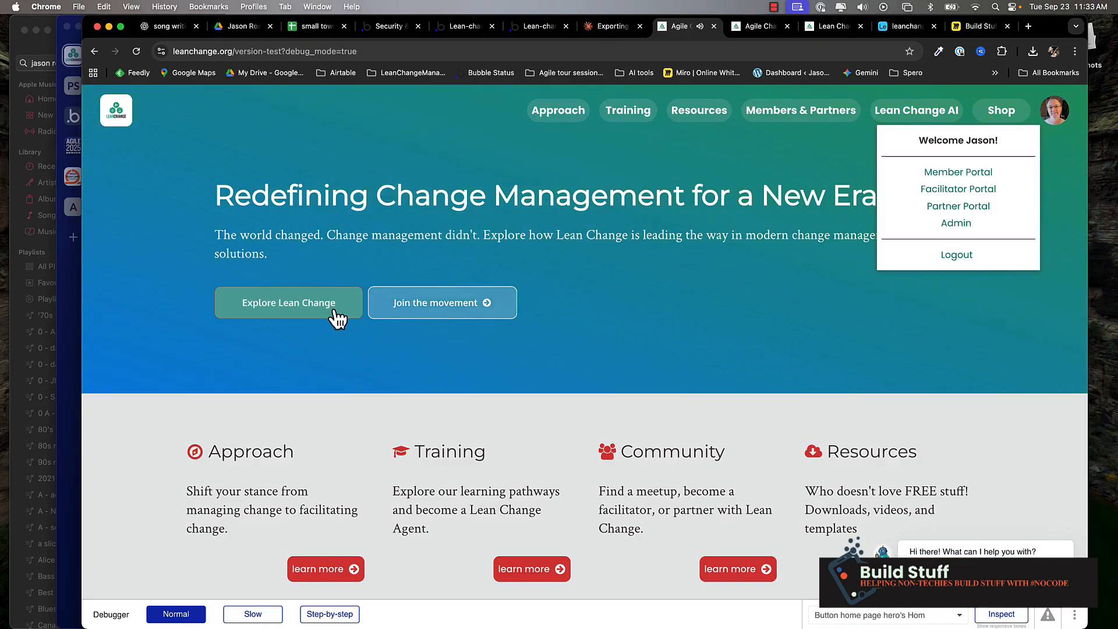
- Return to the index page editor and open the workflow of the first button in the home page hero
click(466, 26)
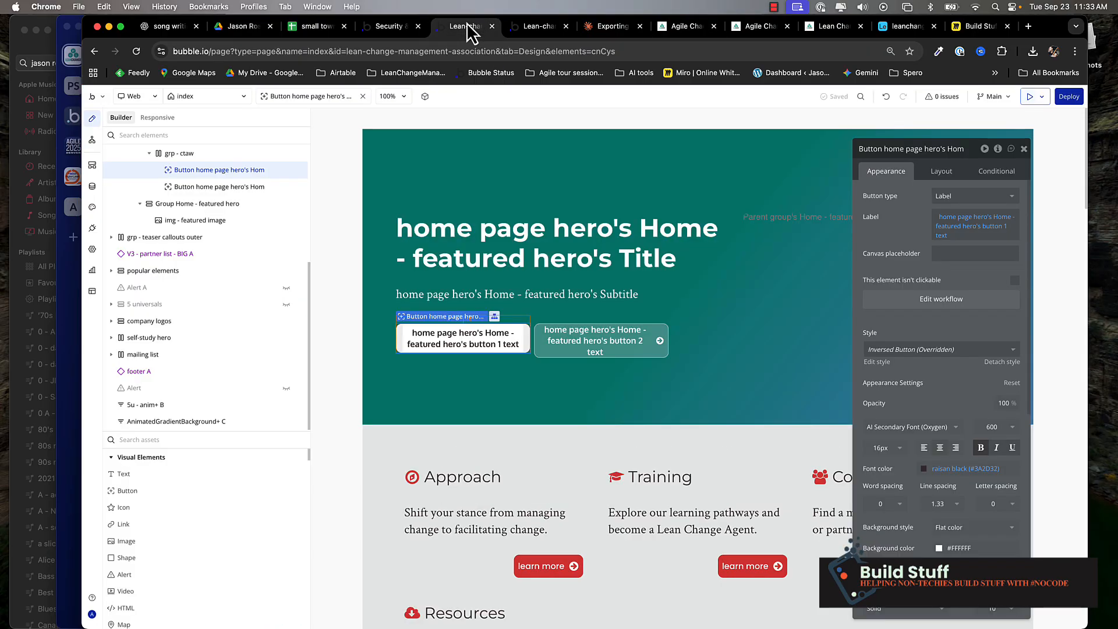
click(463, 335)
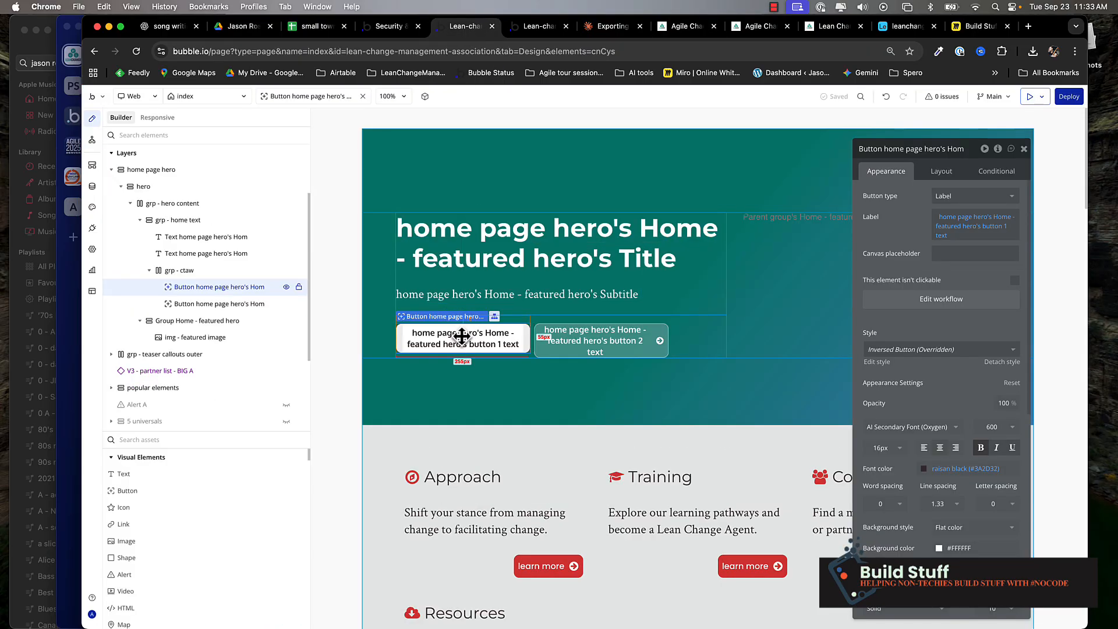
click(939, 299)
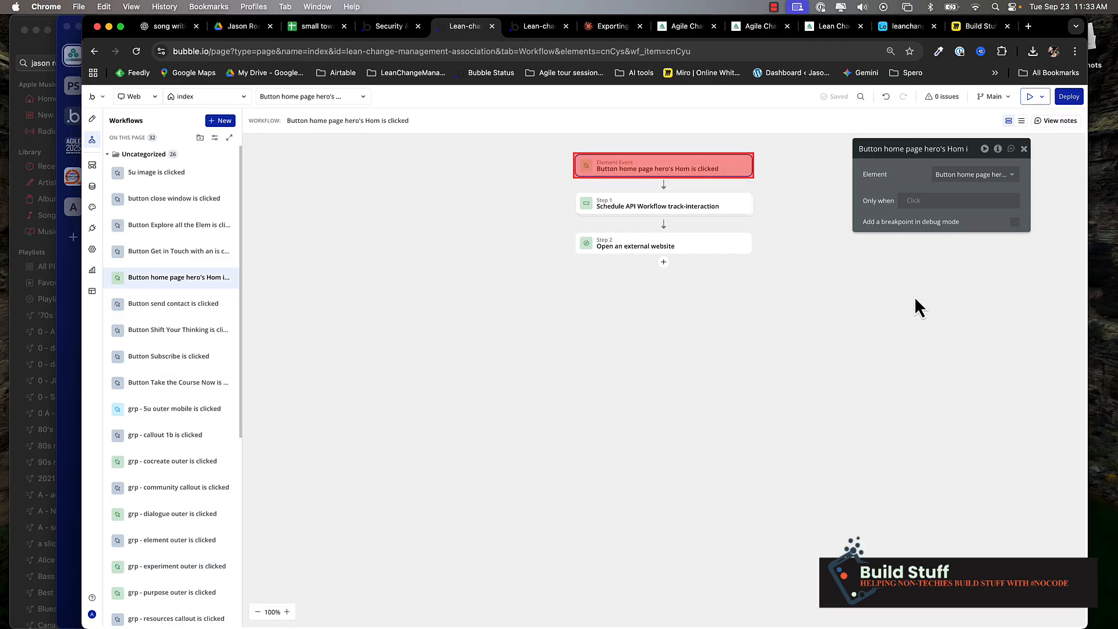
- Insert a Schedule API Workflow action for user-interaction-tracker between the track-interaction step and the Open an external website step
mouse_move(619, 214)
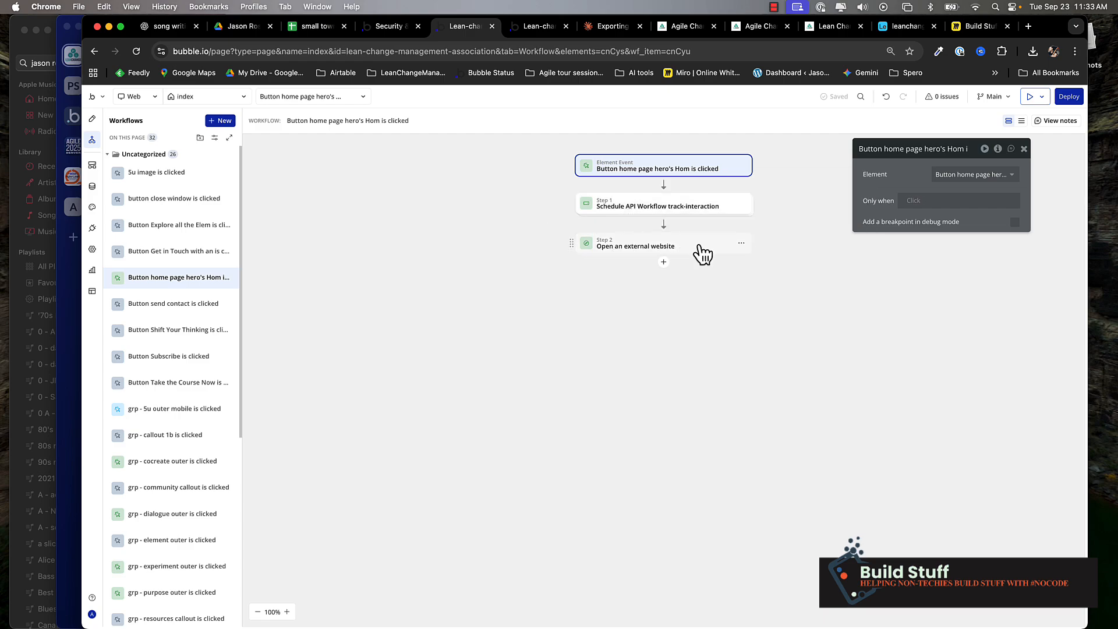
click(664, 225)
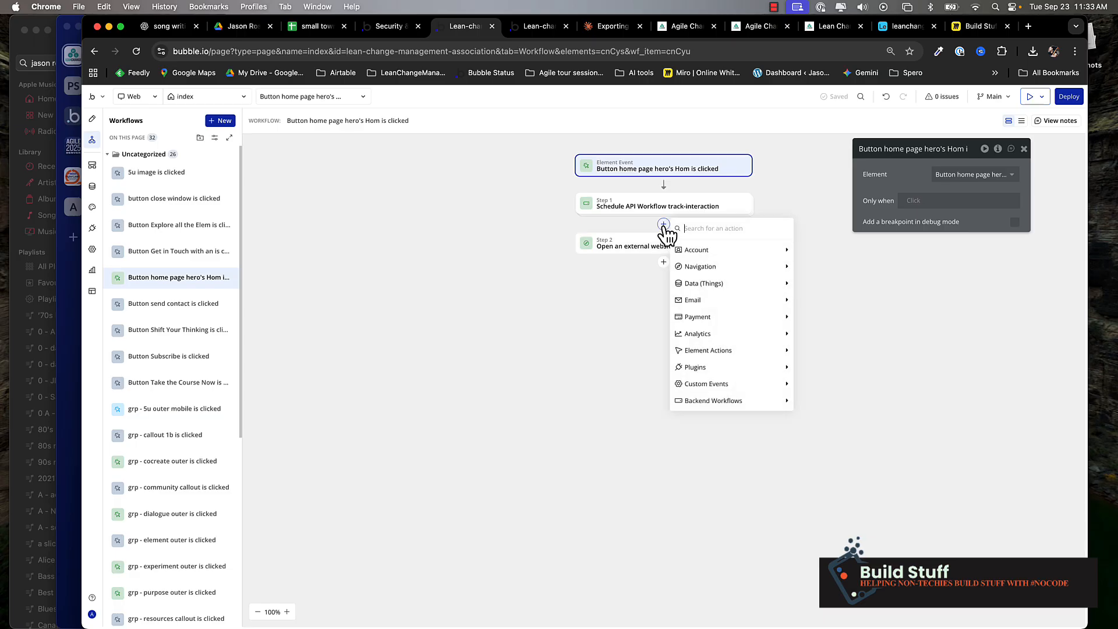
text(api)
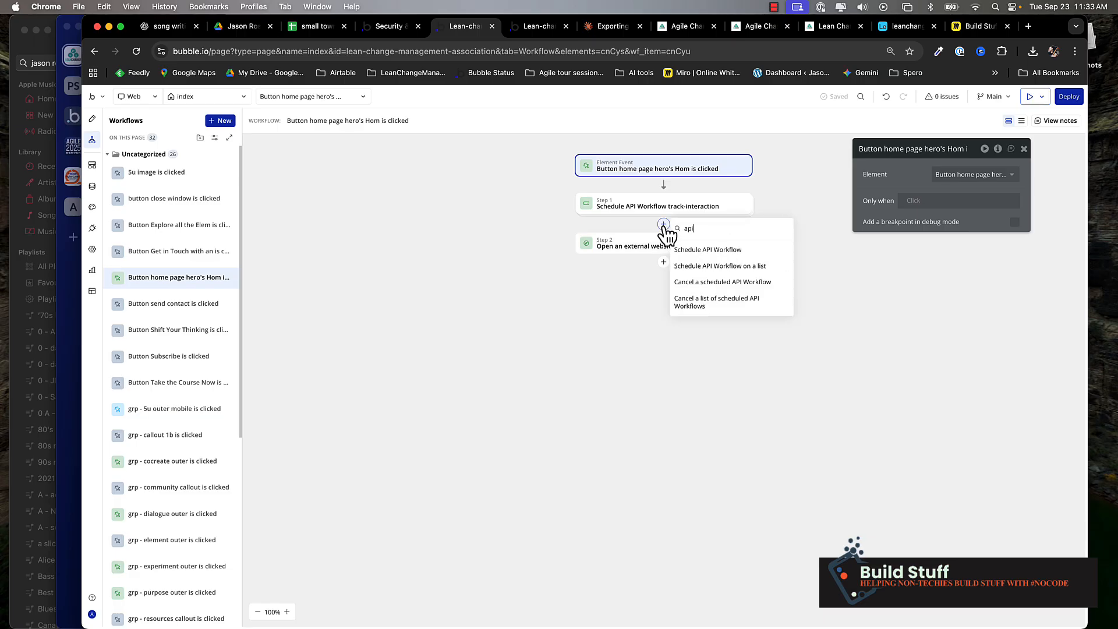
click(709, 252)
click(962, 173)
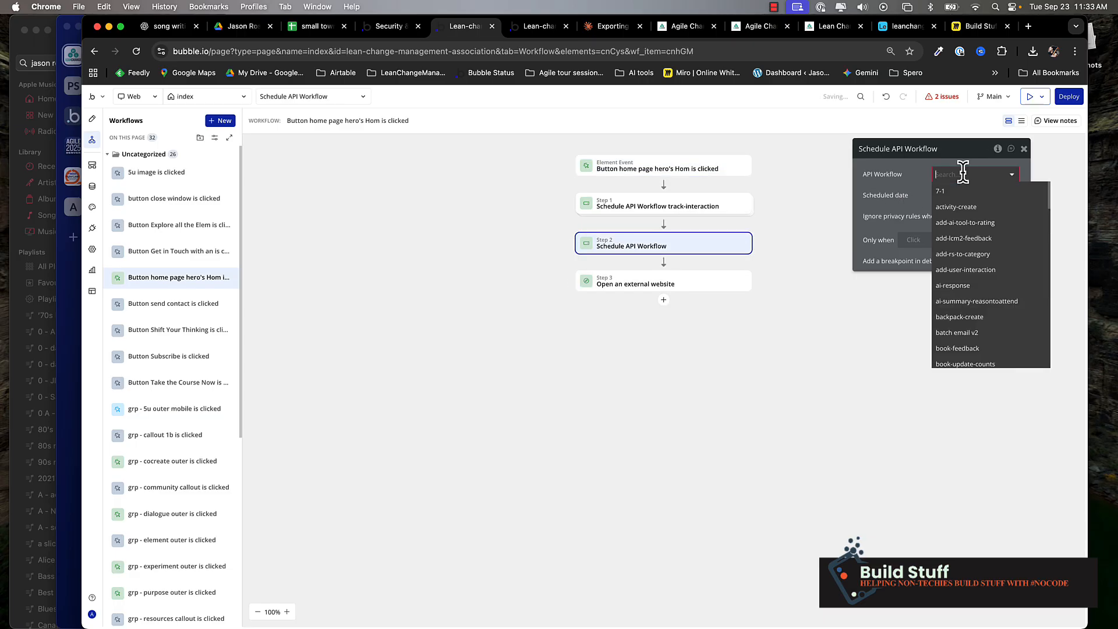
text(user)
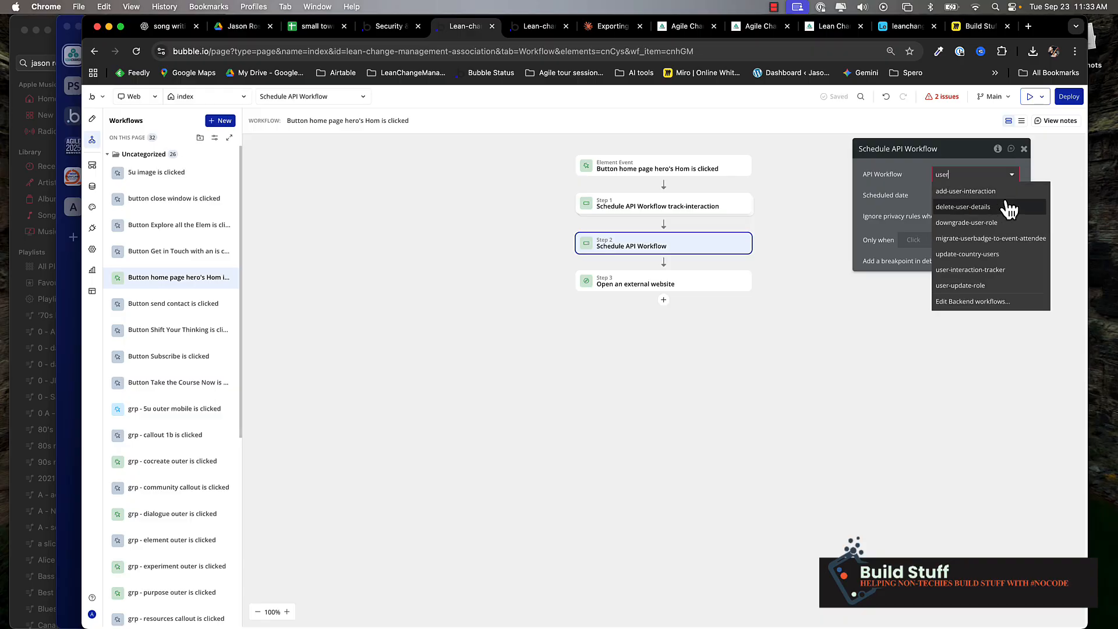
click(1017, 275)
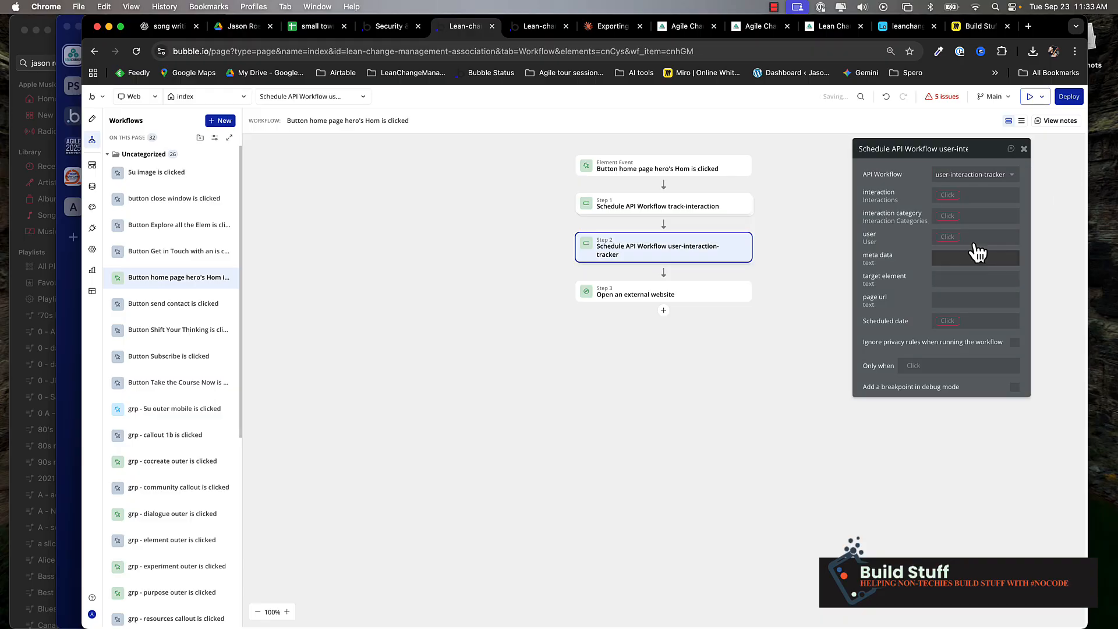
- Set the action's interaction to click, its interaction category to CTA and its user to Current User
click(948, 195)
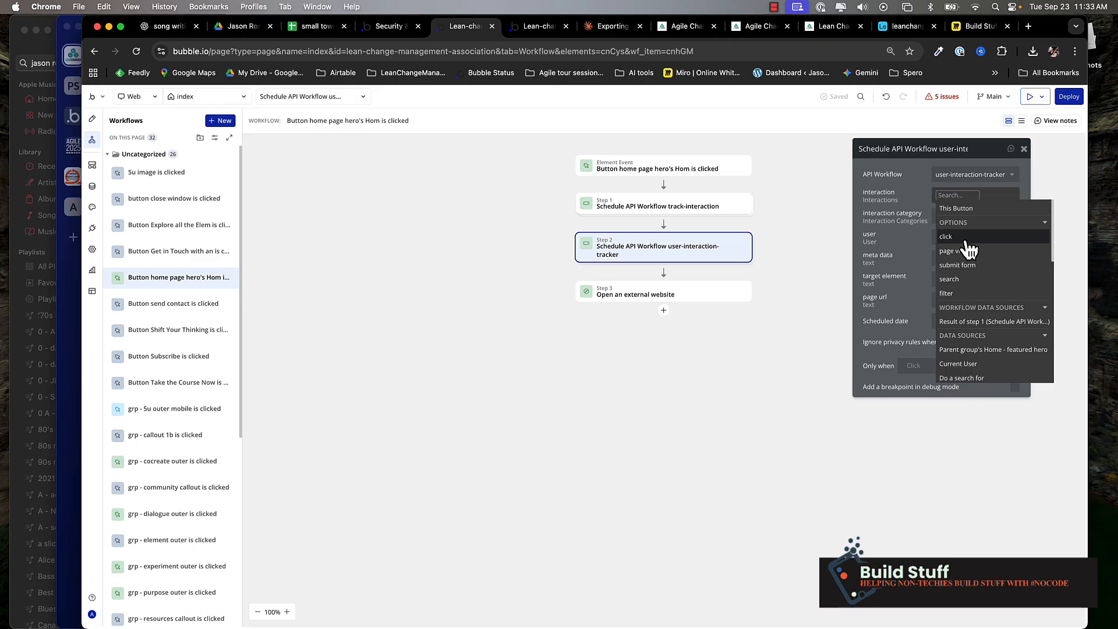
click(961, 236)
click(945, 217)
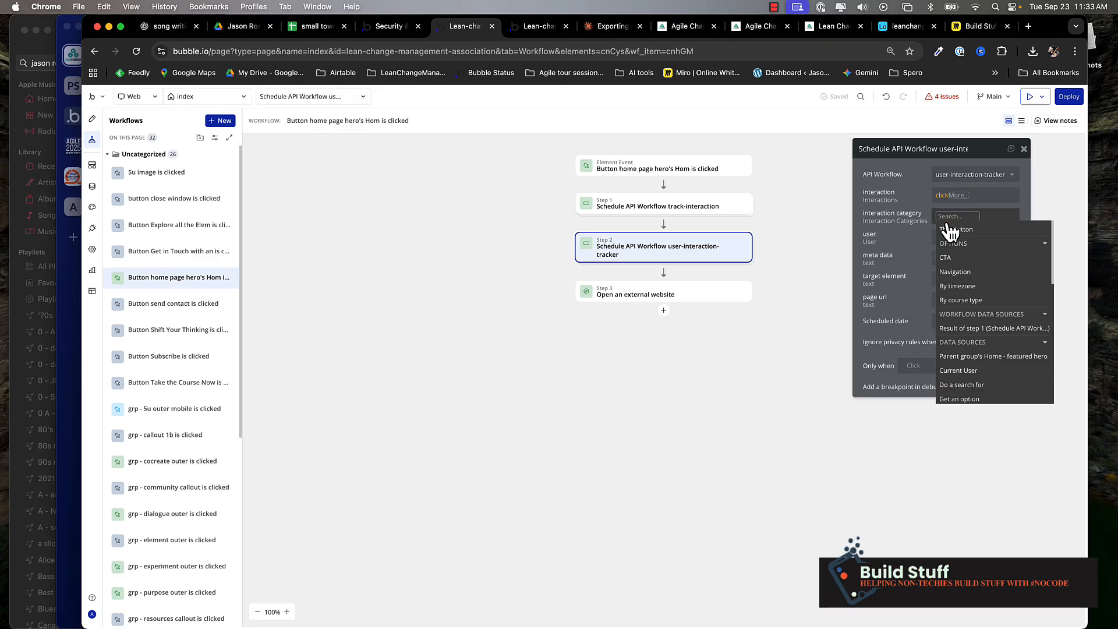
click(967, 259)
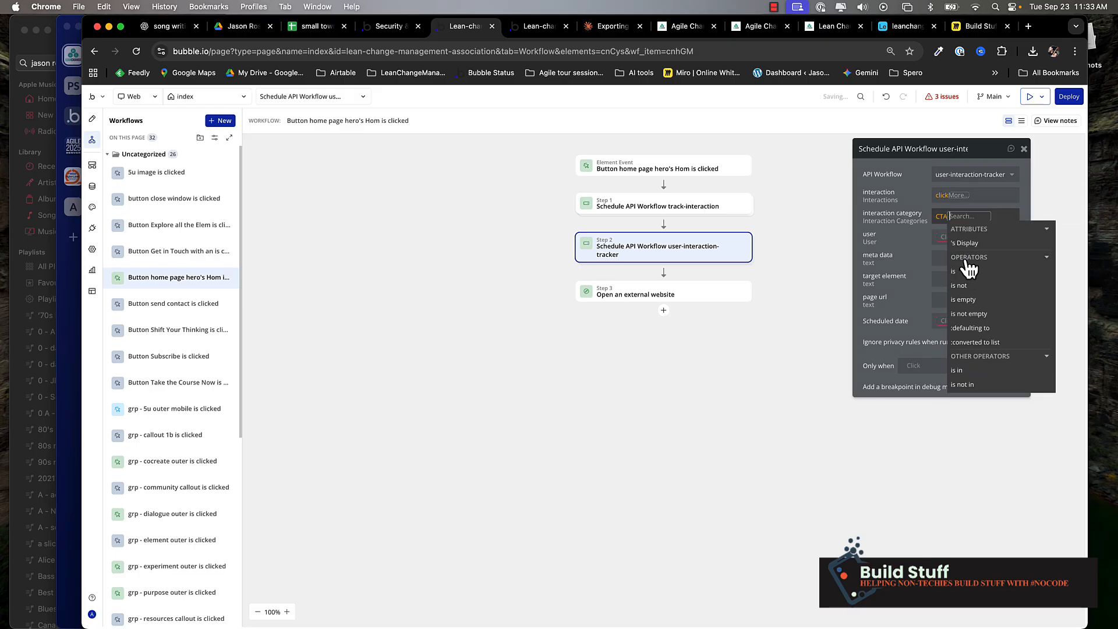
click(916, 245)
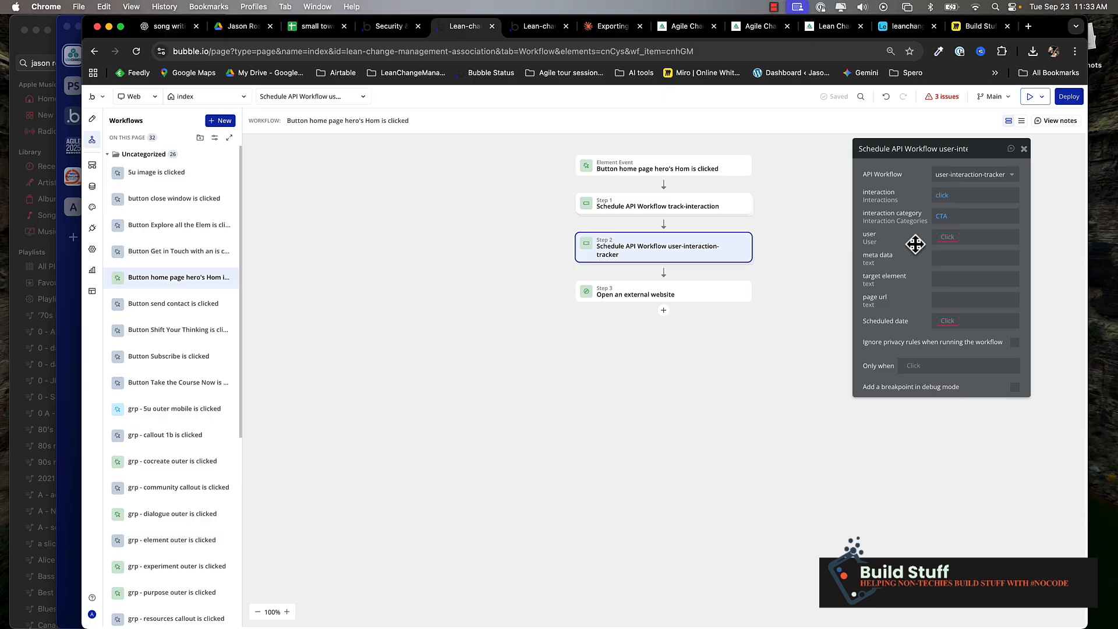
click(944, 236)
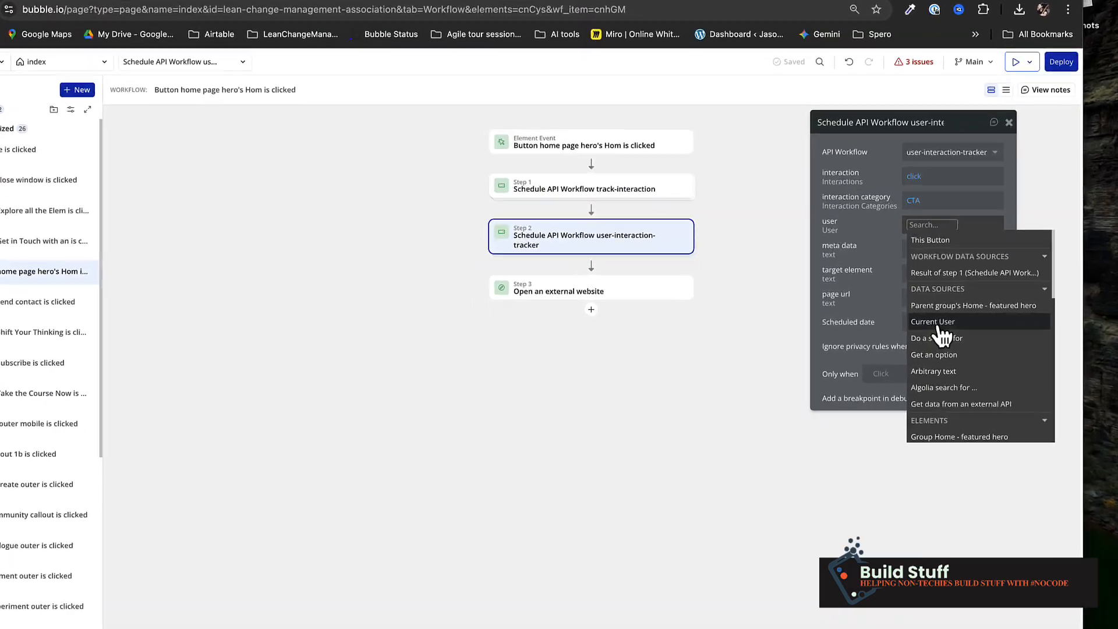
click(971, 329)
- Add a dynamic placeholder to the meta data parameter and put the text "hero banner -" in front of it
click(867, 227)
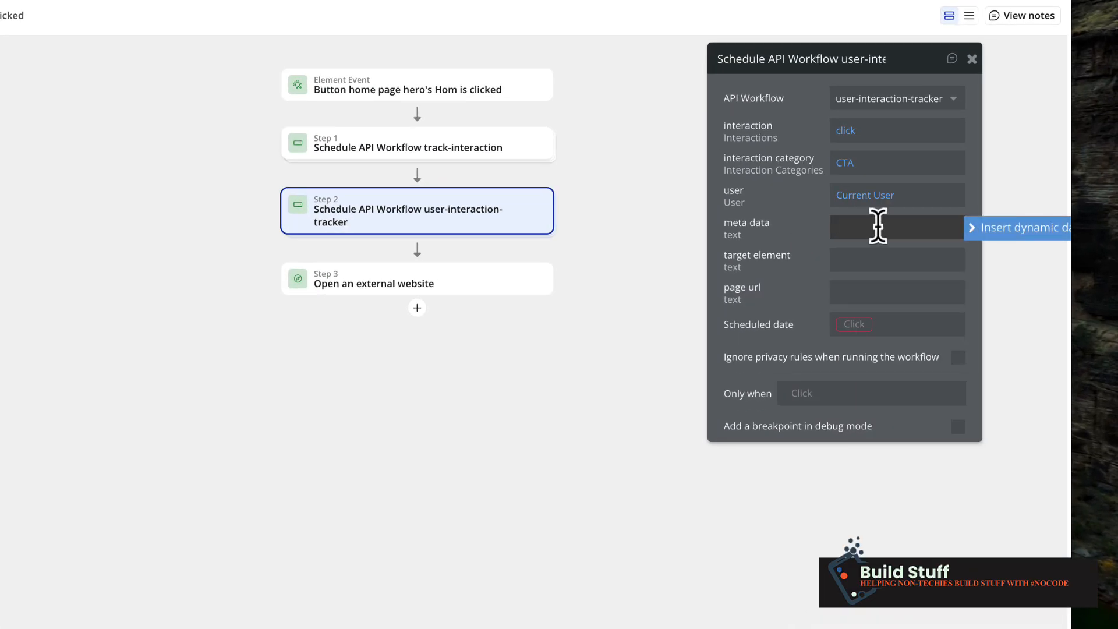
click(998, 228)
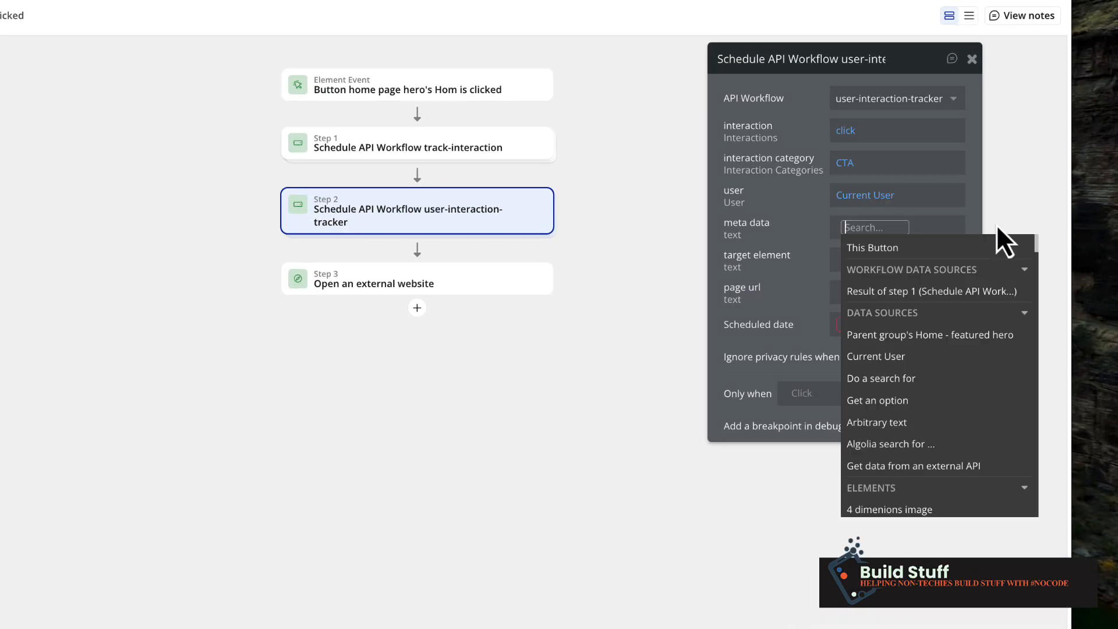
click(769, 197)
click(856, 232)
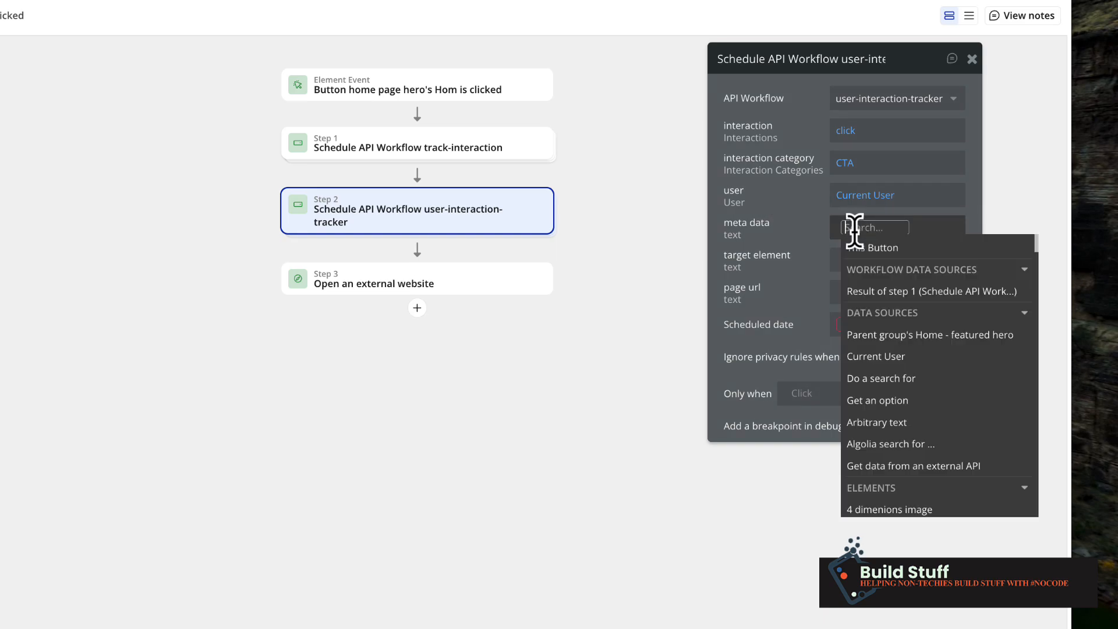
text(Hero -)
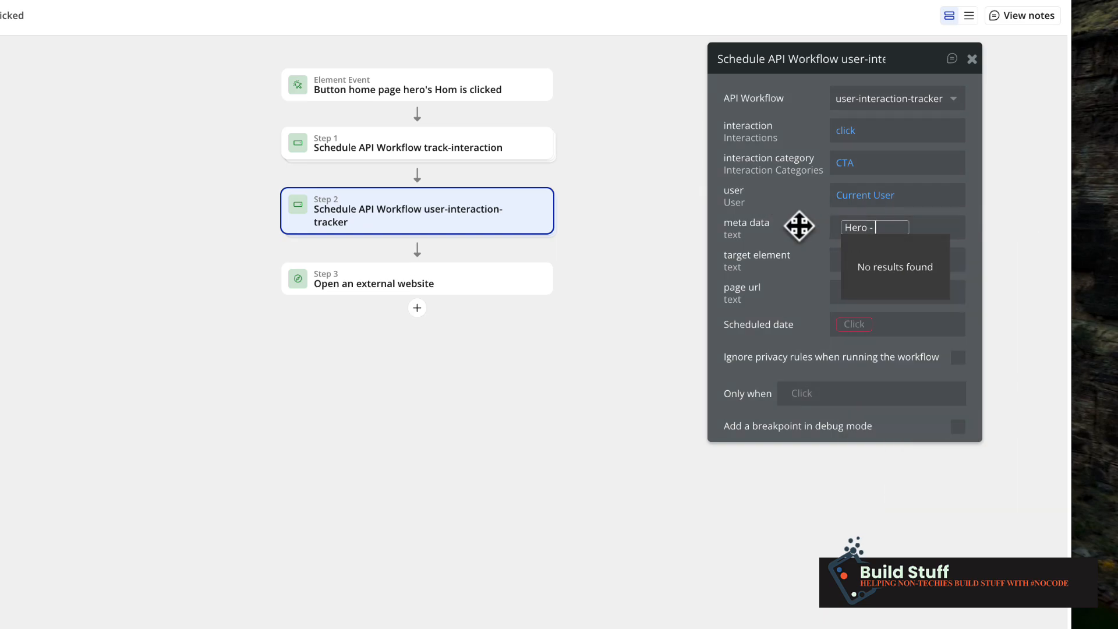
drag(772, 220, 774, 220)
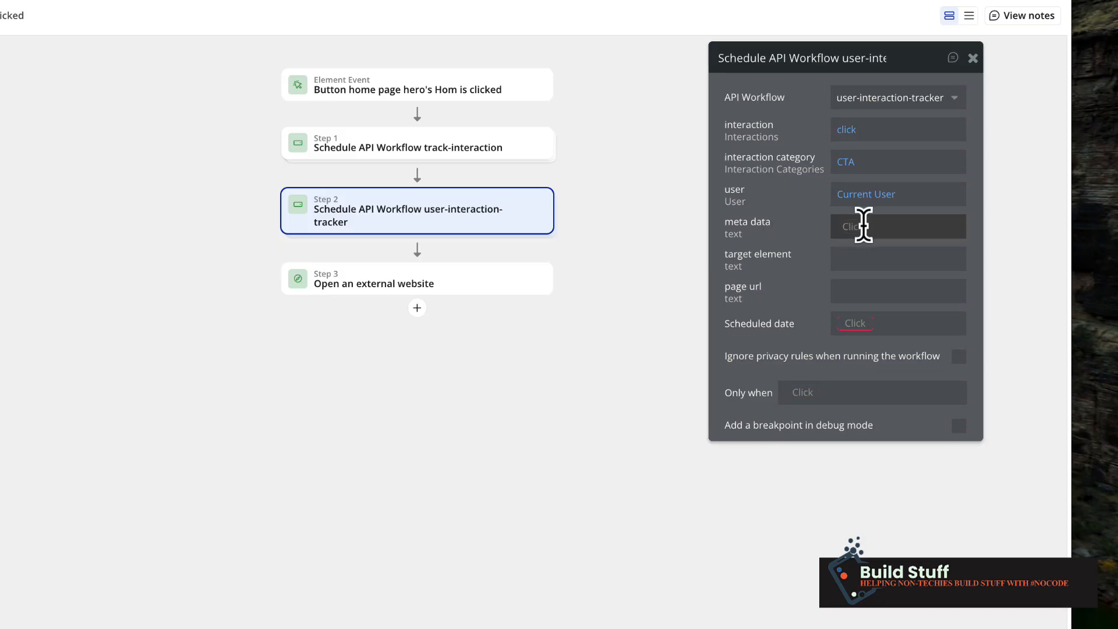
click(839, 224)
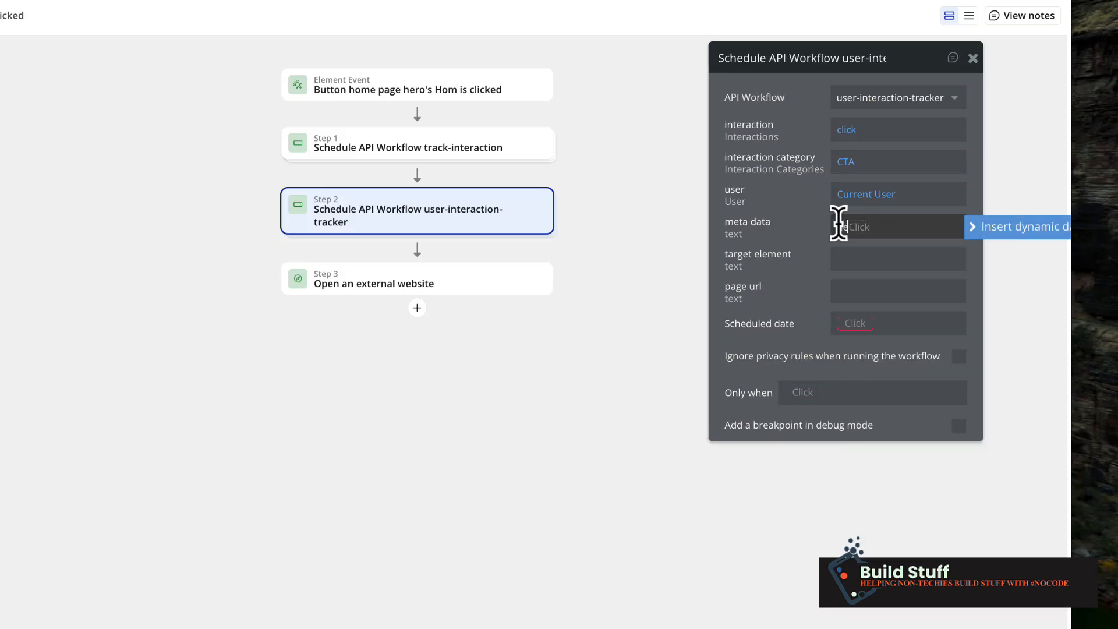
text(hero banner -)
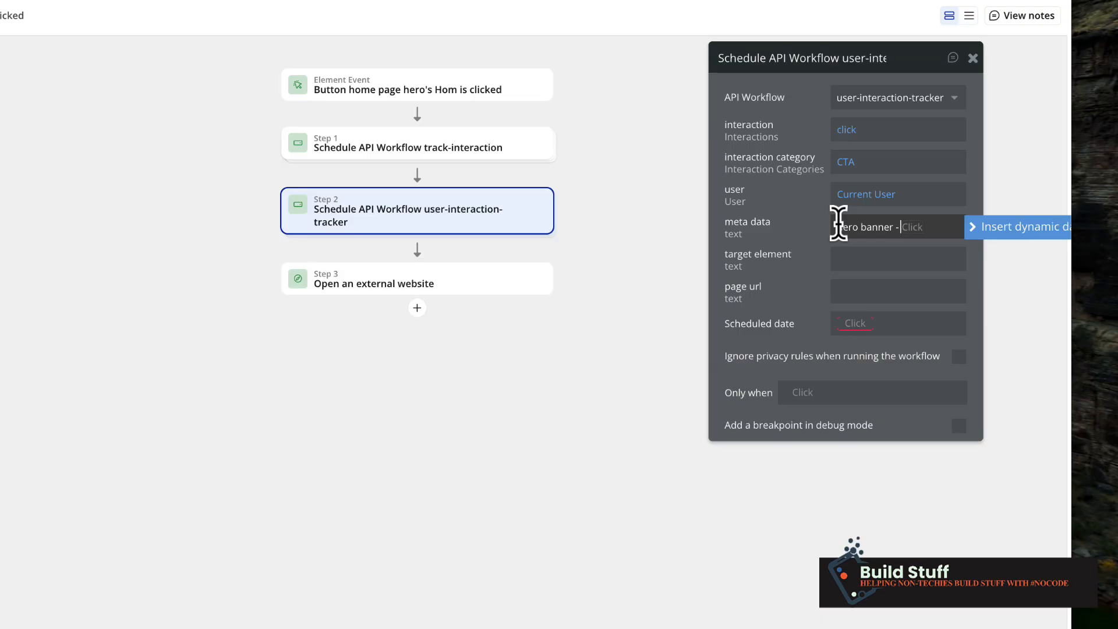
- Fill the meta data's dynamic placeholder with Parent group's Home - featured hero's Title
click(917, 227)
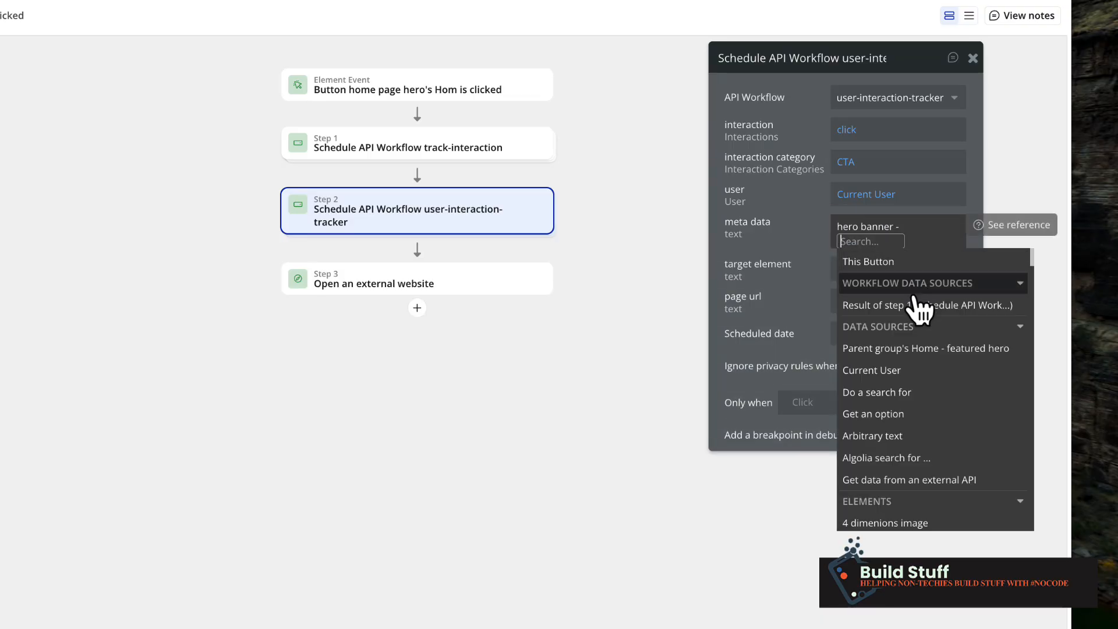
click(910, 352)
text(title)
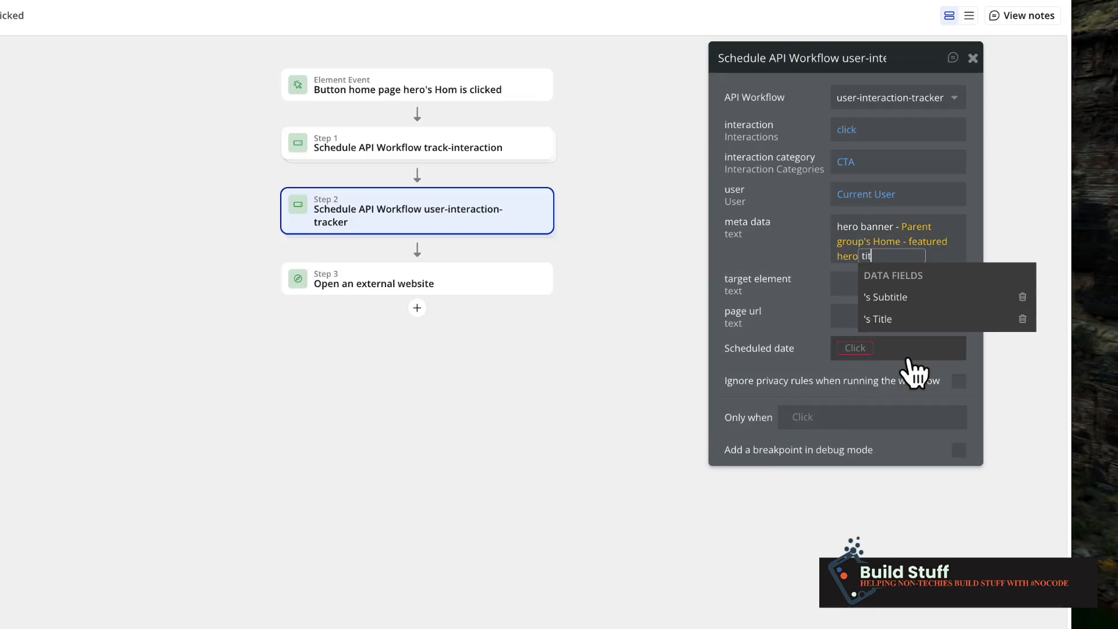
click(912, 320)
click(774, 245)
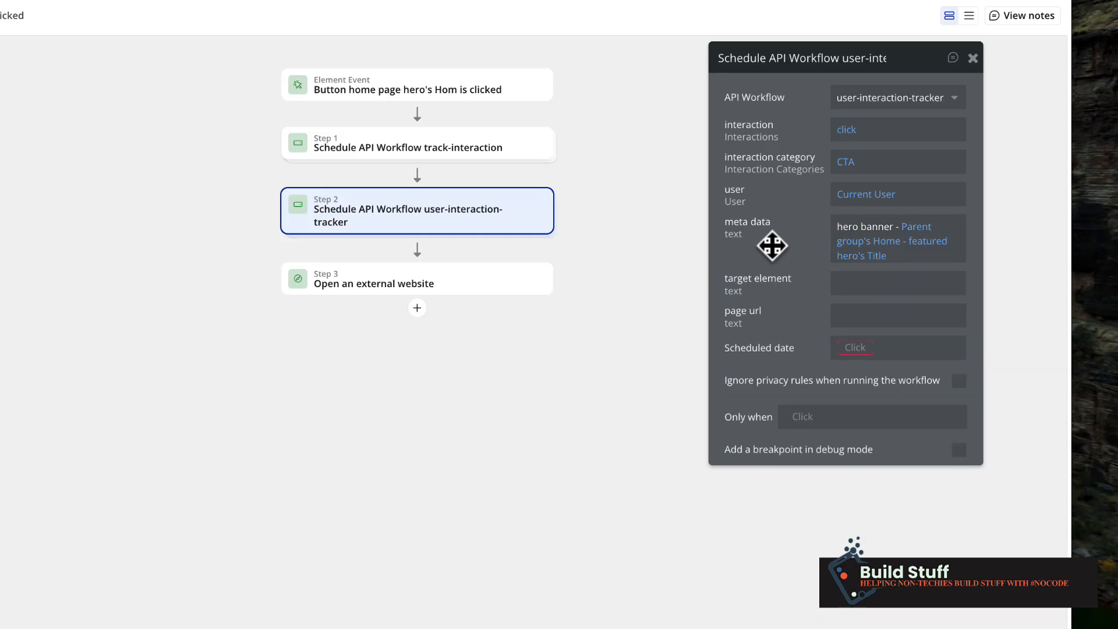
- Set the target element parameter to the text "hero"
click(874, 283)
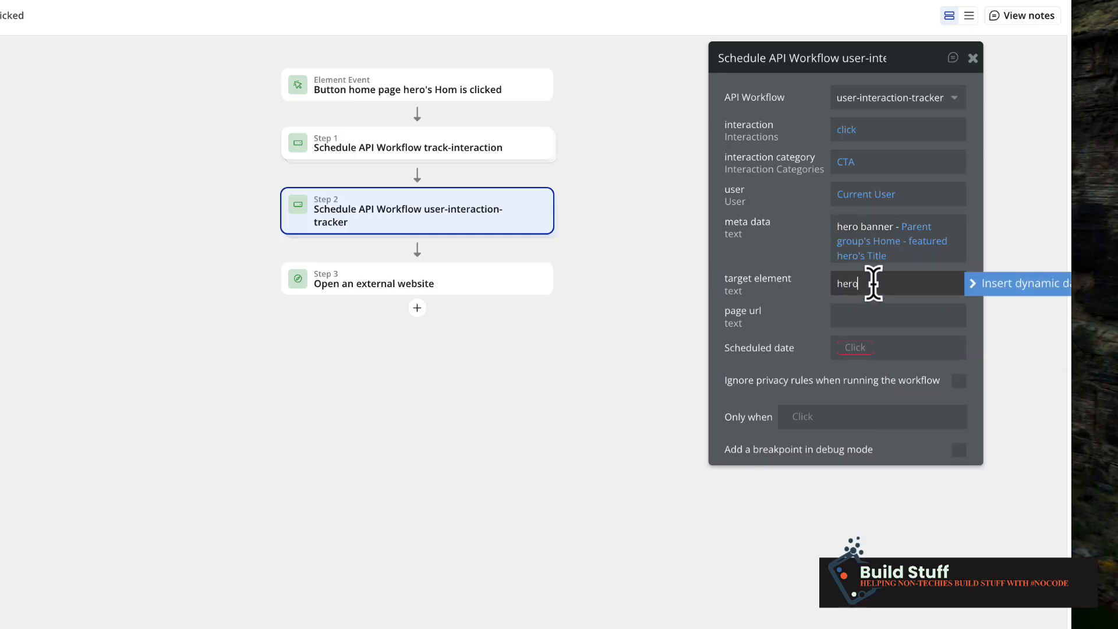
click(795, 237)
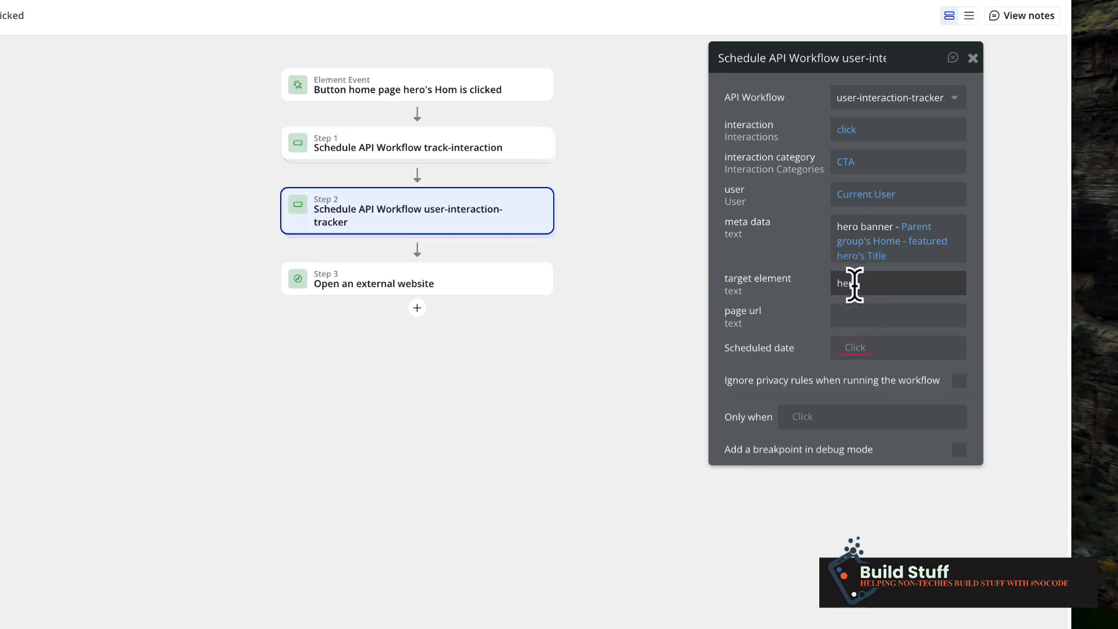
click(871, 318)
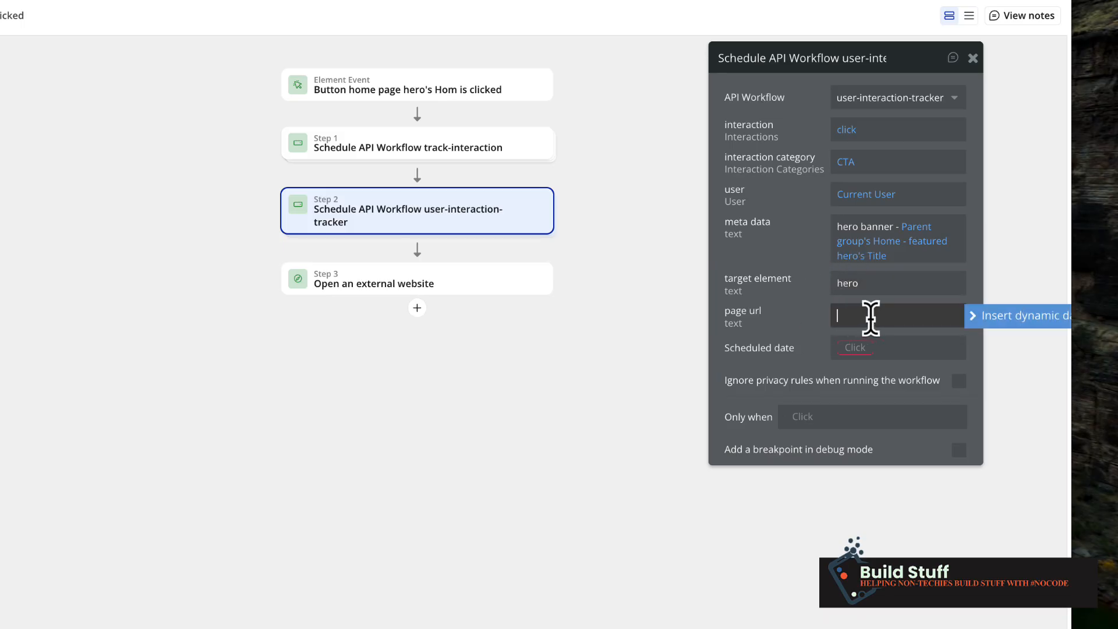
click(839, 283)
click(809, 233)
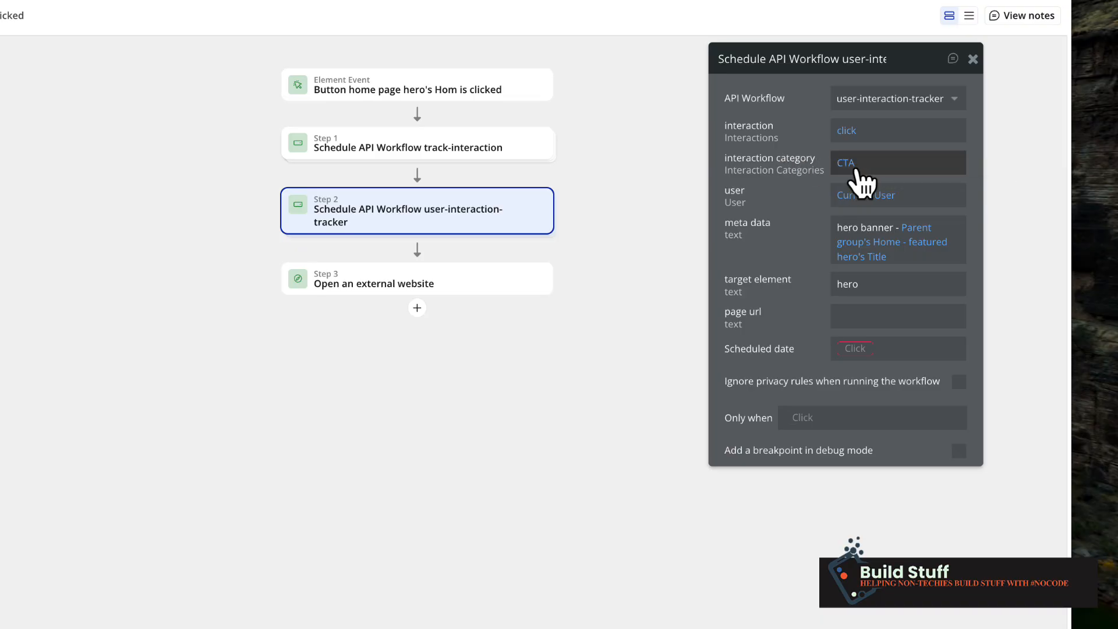
- Set the page url parameter to the dynamic value This URL
click(859, 317)
click(995, 320)
text(ur)
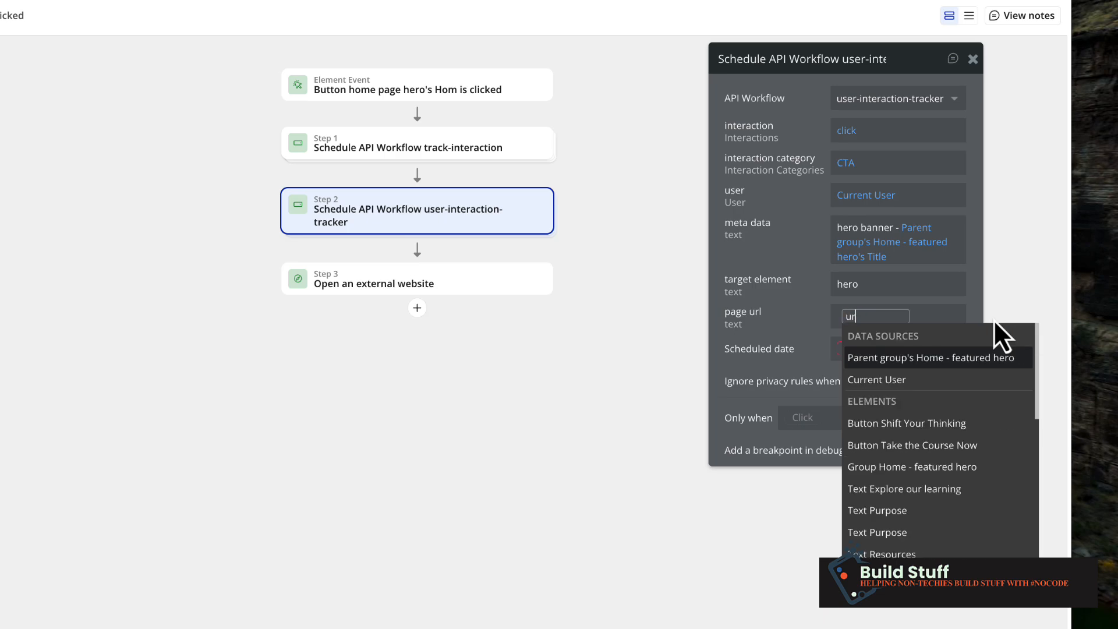
text(l)
click(928, 379)
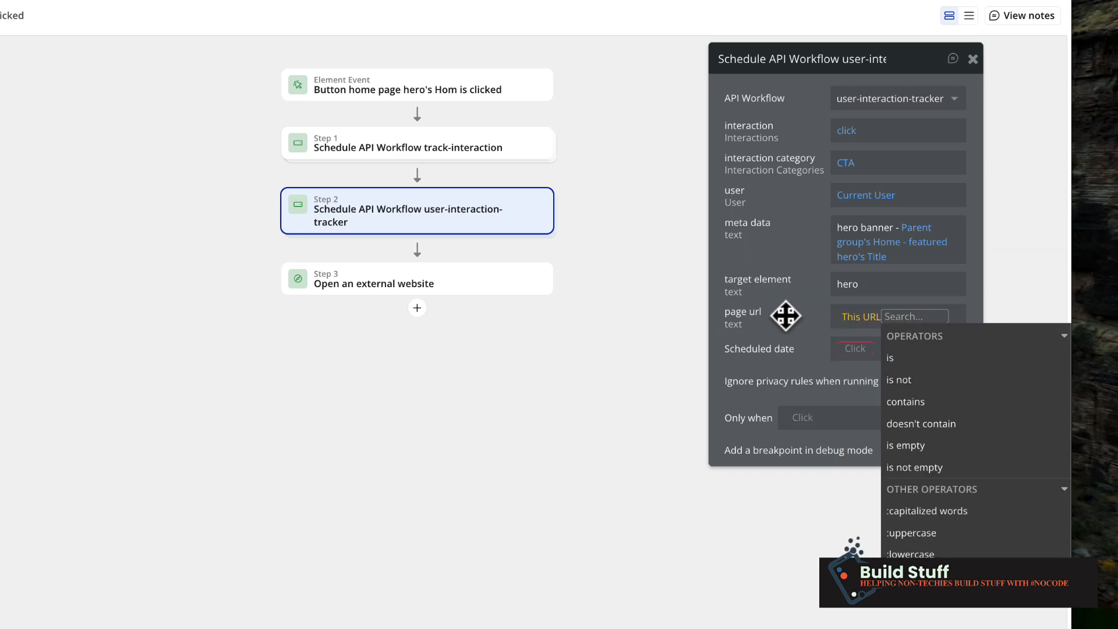
click(786, 315)
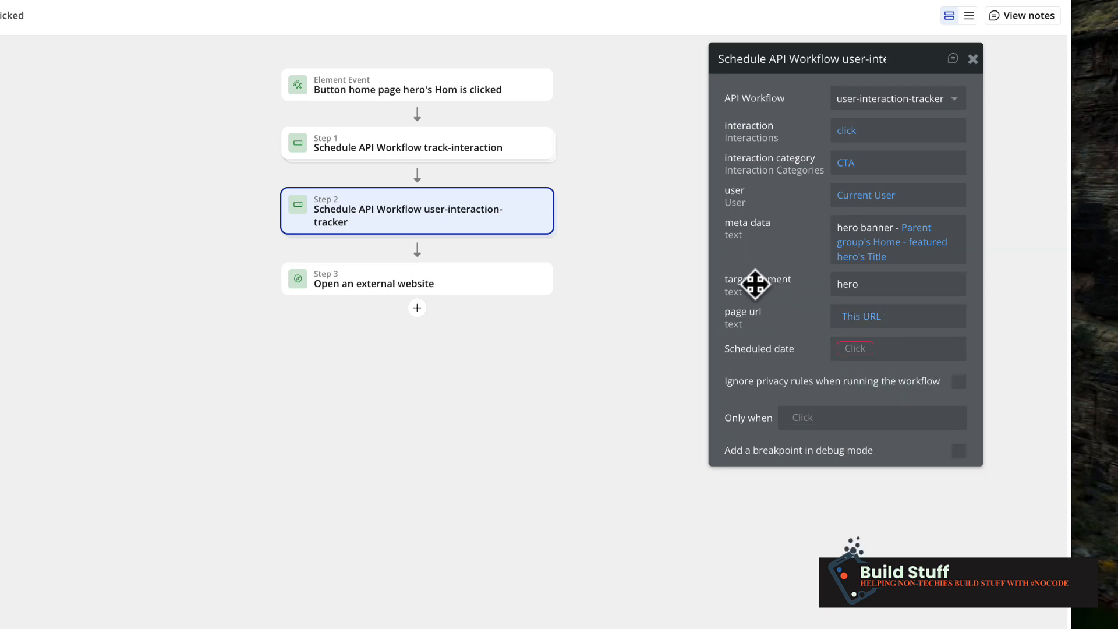
double_click(868, 284)
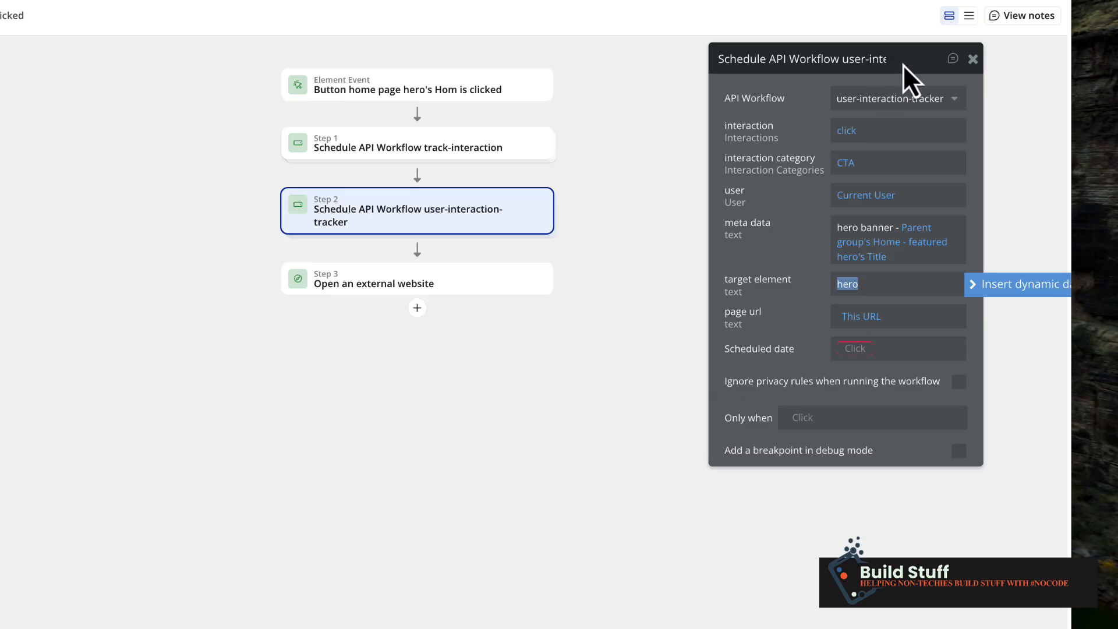
click(954, 59)
click(953, 59)
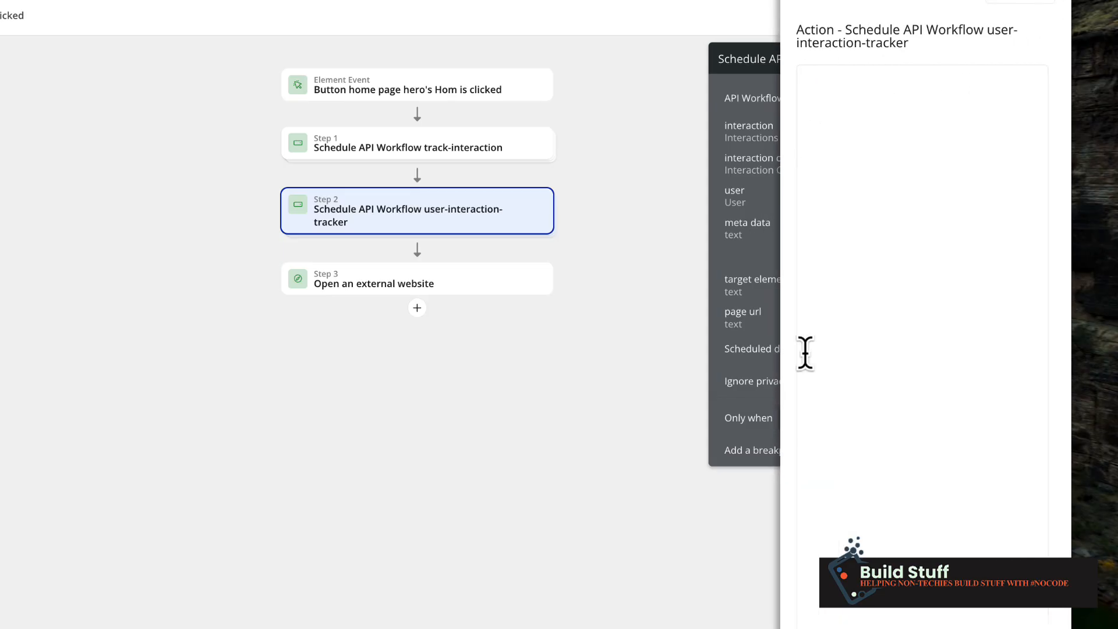
click(1035, 1)
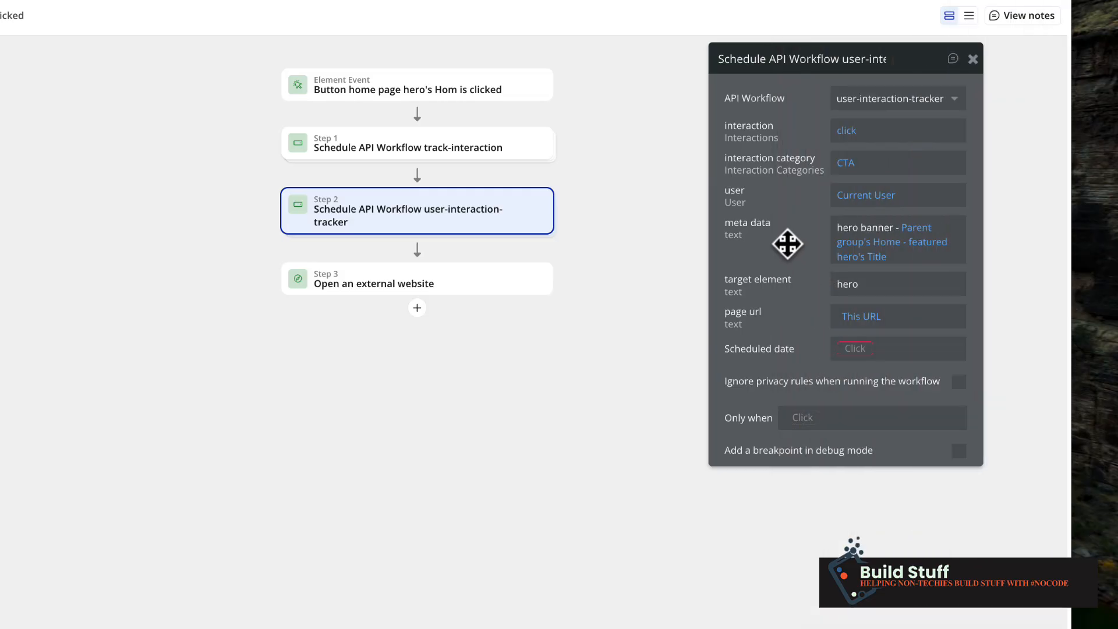
- Set the action's scheduled date to Current date/time
click(856, 349)
text(curr)
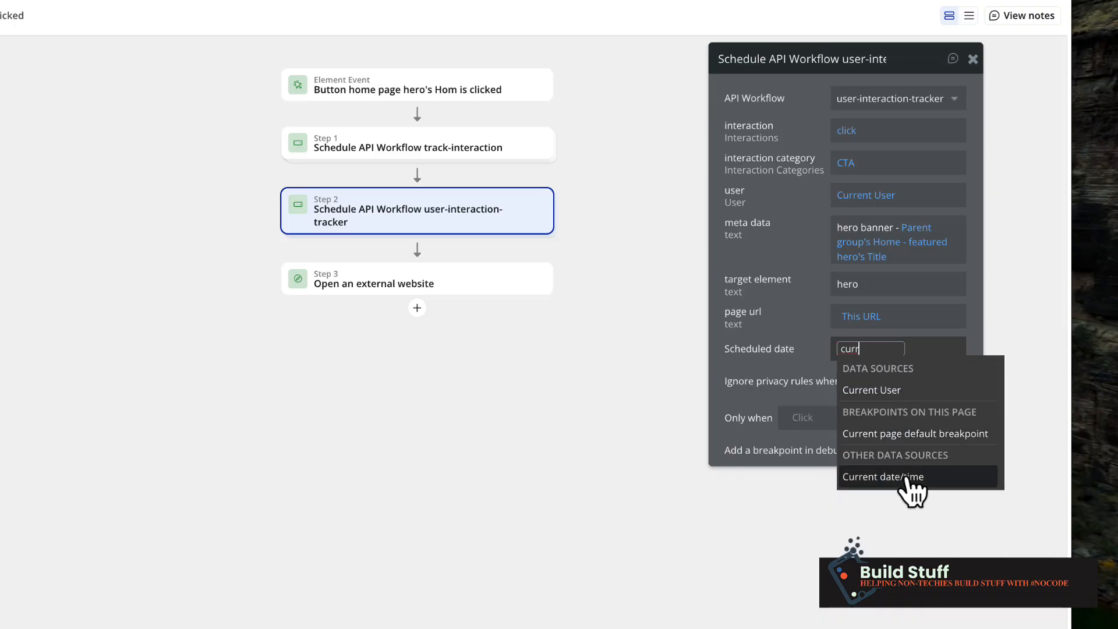
click(907, 476)
click(771, 352)
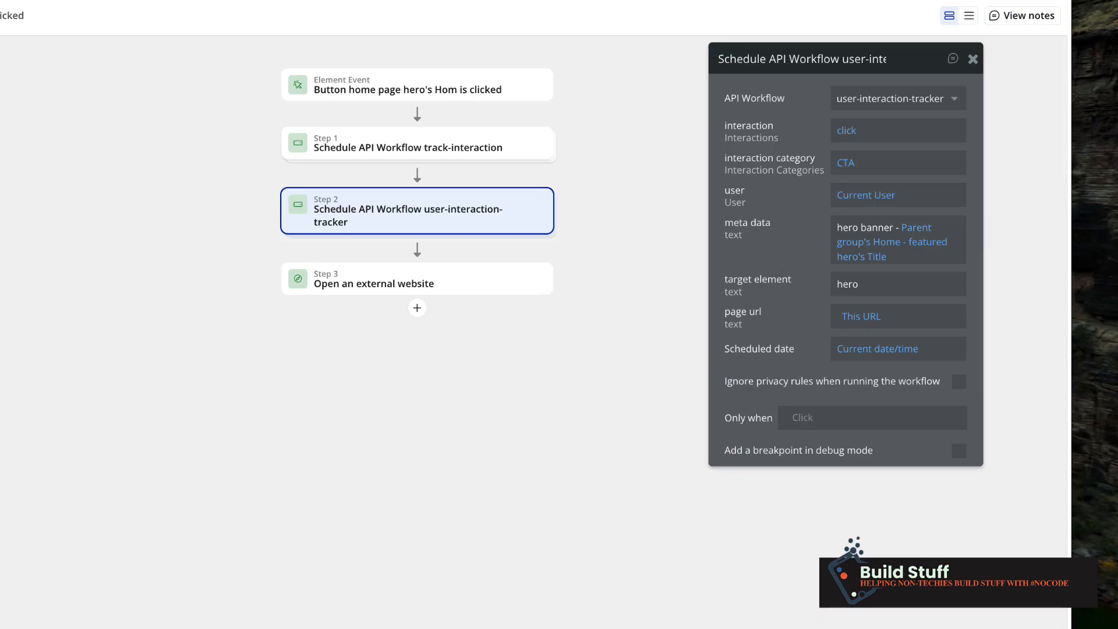
- Switch to the home page preview in the browser and dismiss its open account menu
click(680, 25)
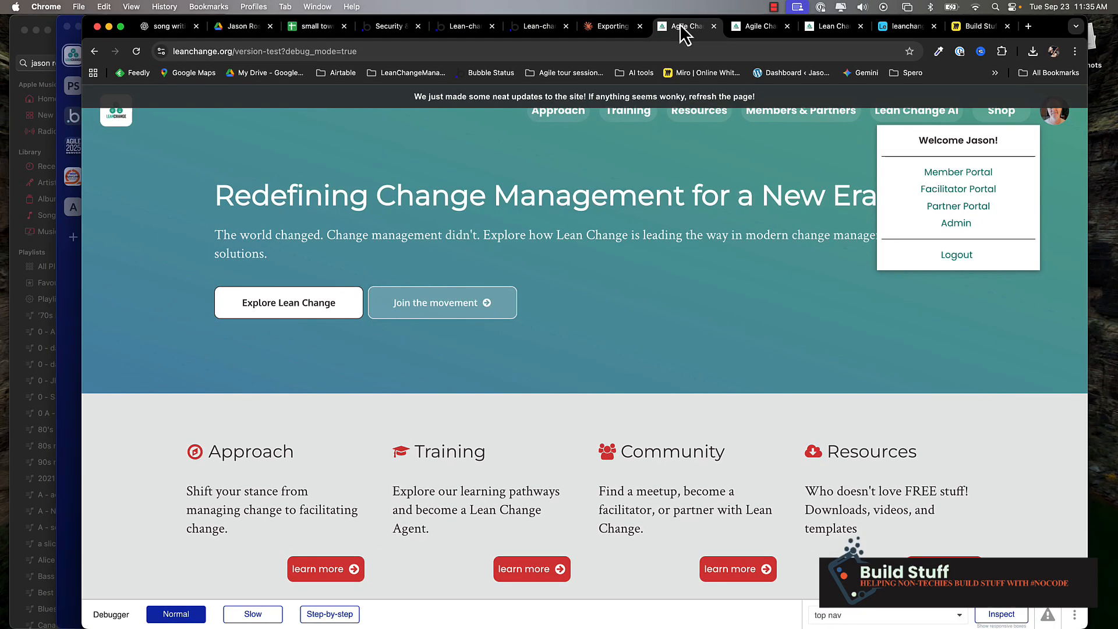
click(689, 351)
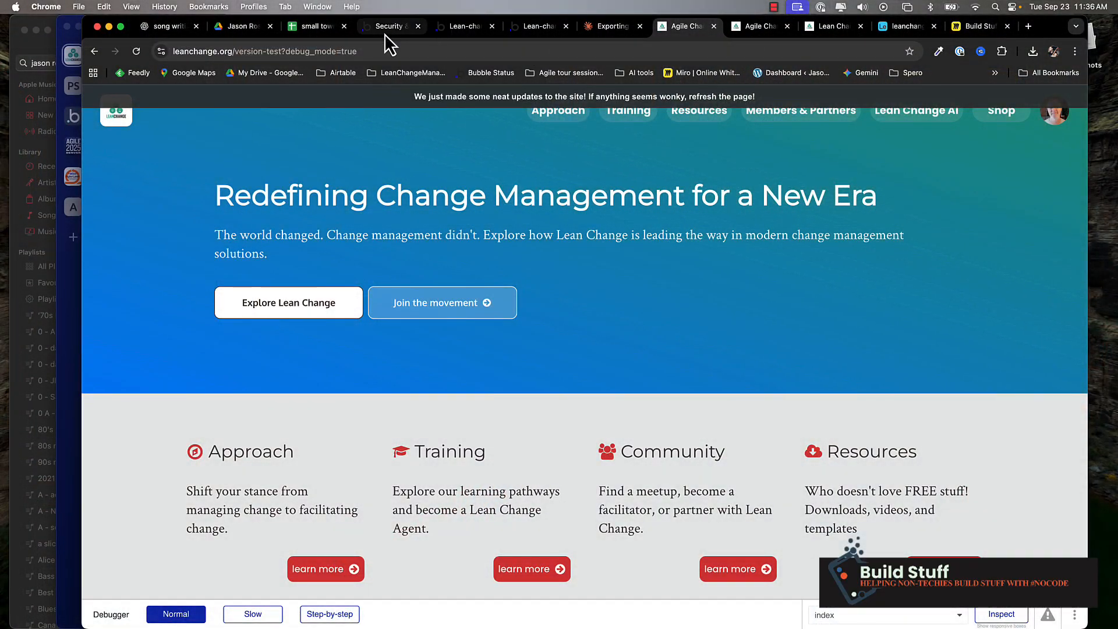
- Return to the Bubble editor and set the target element of the first hero button's user-interaction-tracker action to "hero - primary button"
click(462, 28)
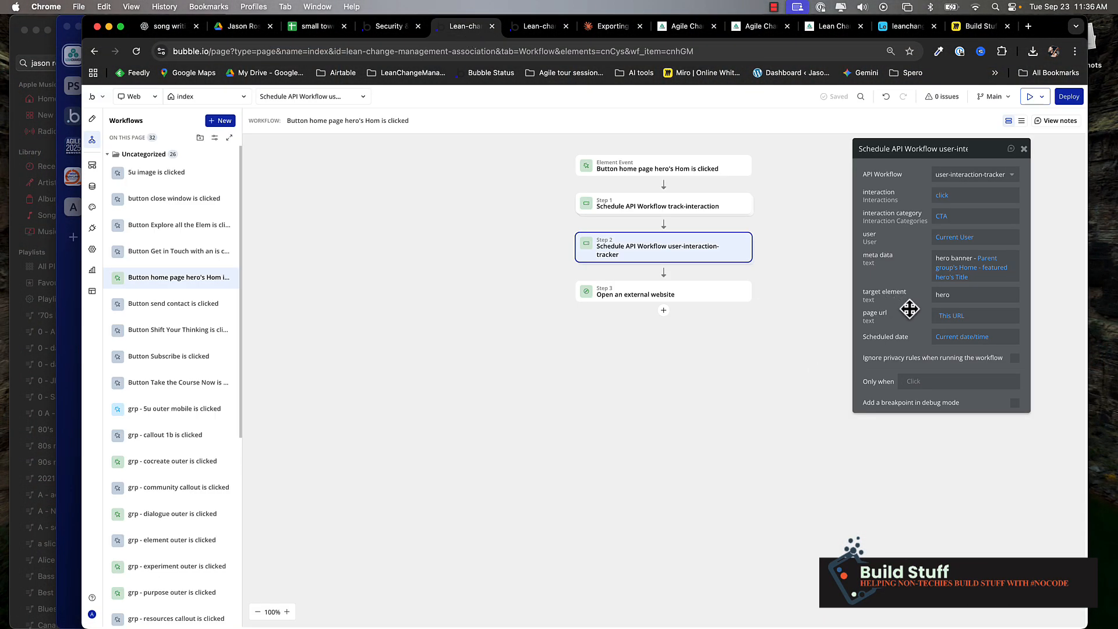
double_click(971, 295)
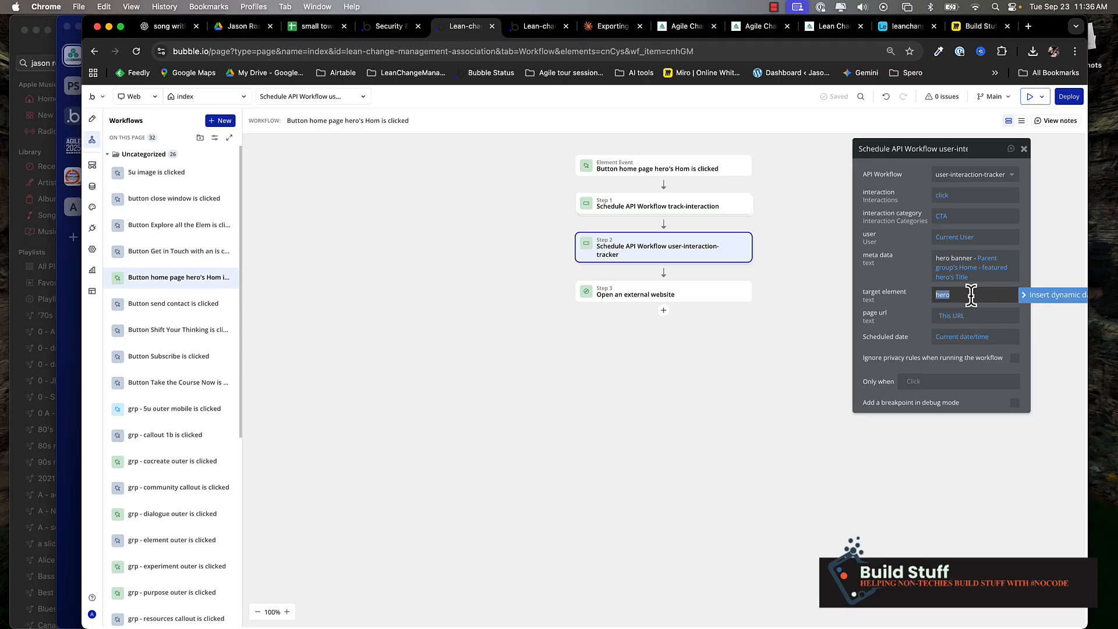
click(91, 120)
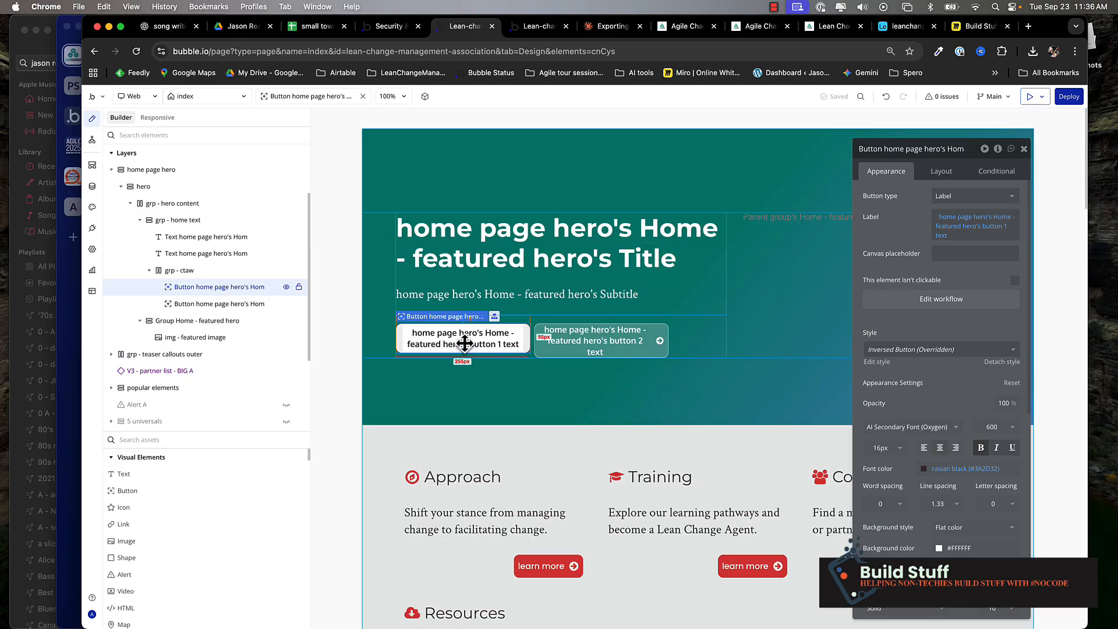
click(931, 298)
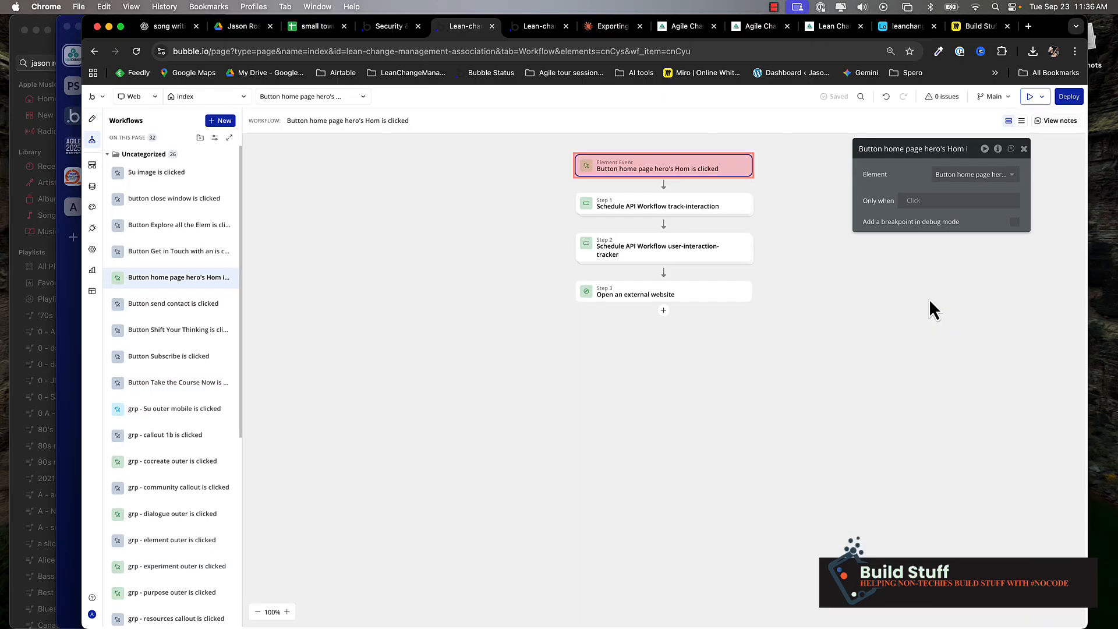
click(676, 251)
double_click(979, 294)
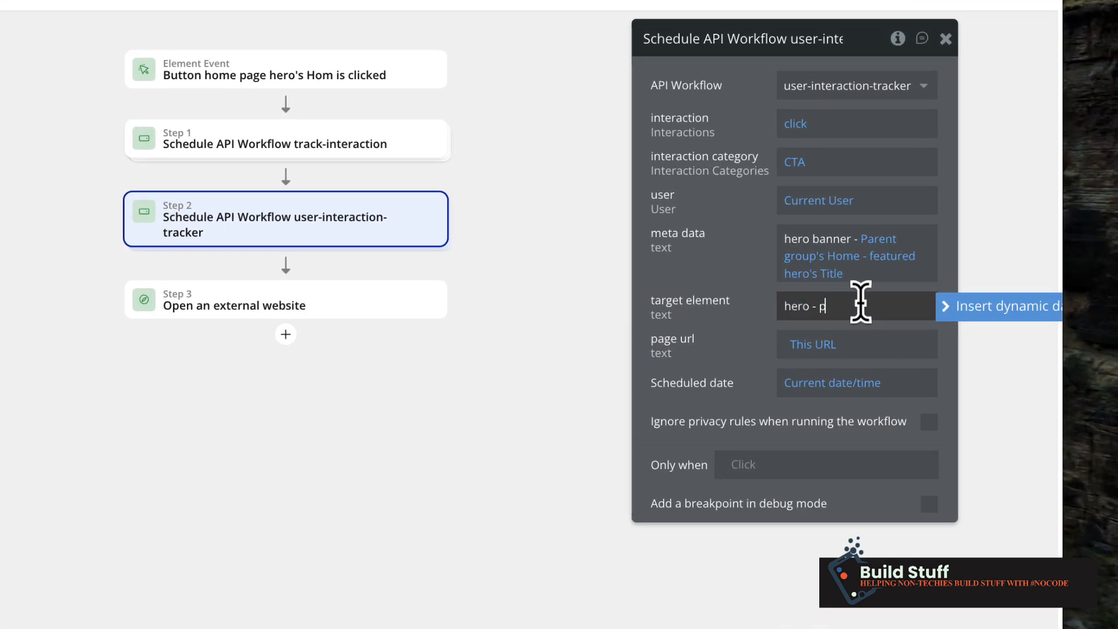
click(713, 274)
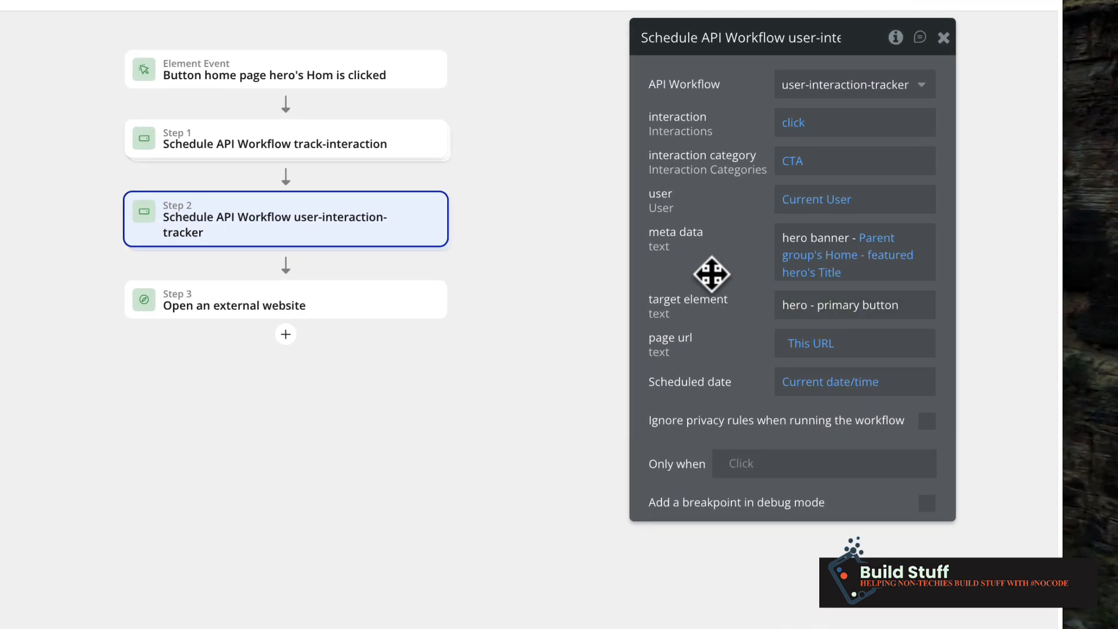
- Copy the user-interaction-tracker action into the second hero button's click workflow, directly after the track-interaction action
right_click(320, 233)
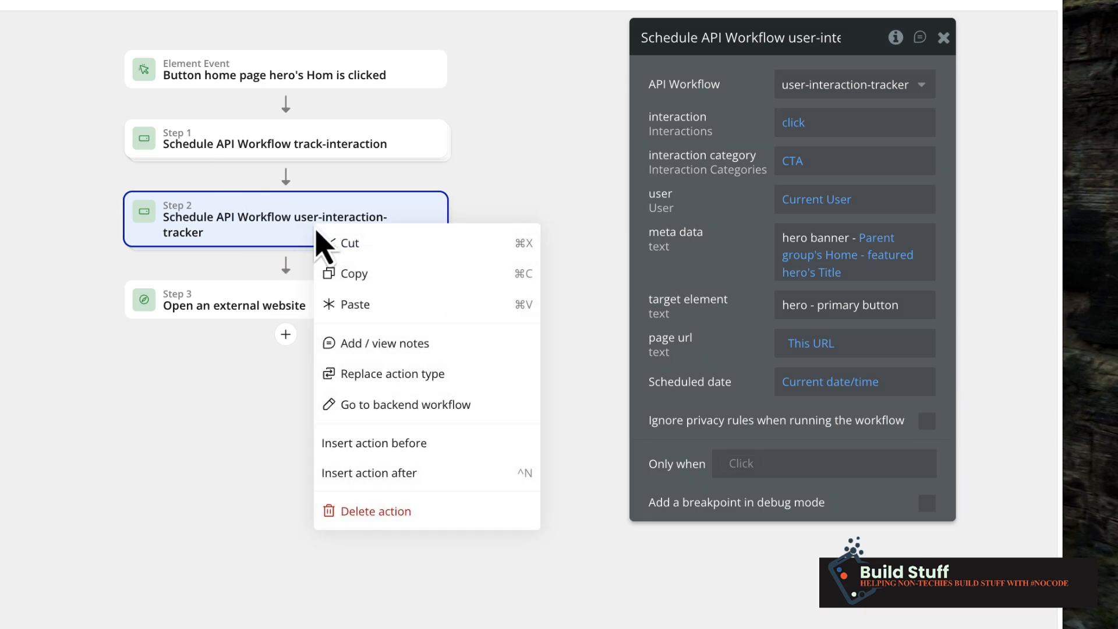
click(365, 272)
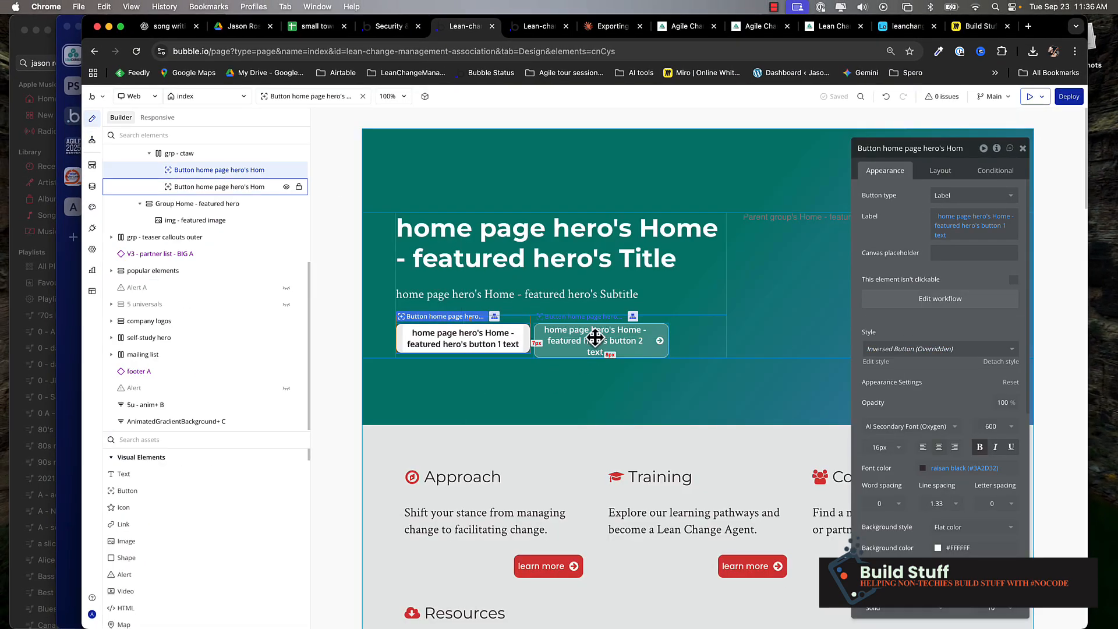
click(595, 338)
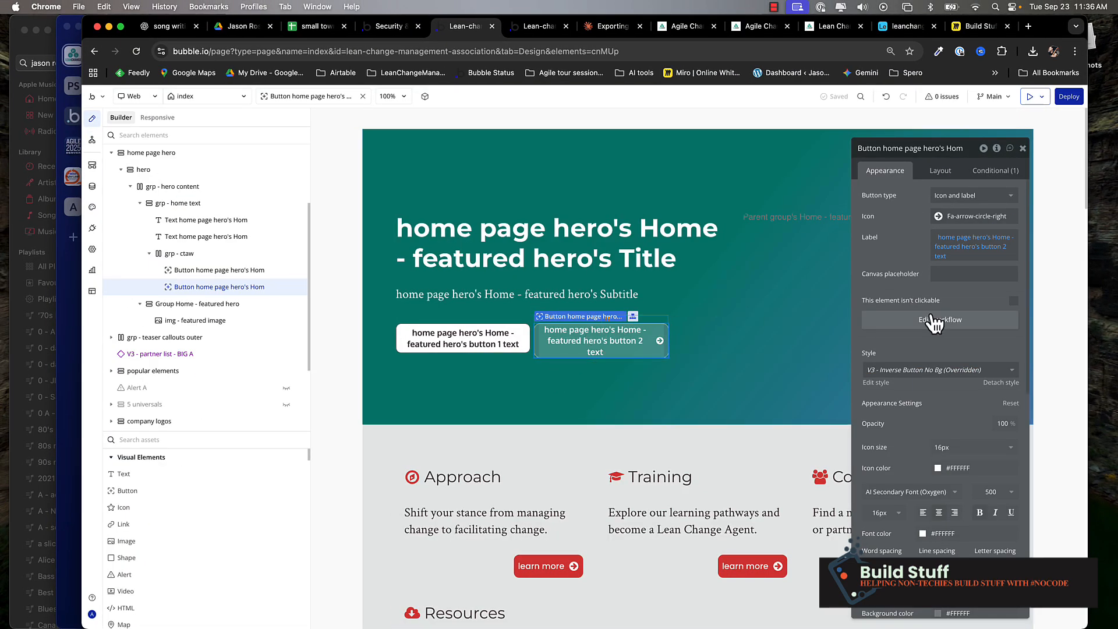
click(940, 324)
right_click(665, 226)
click(703, 236)
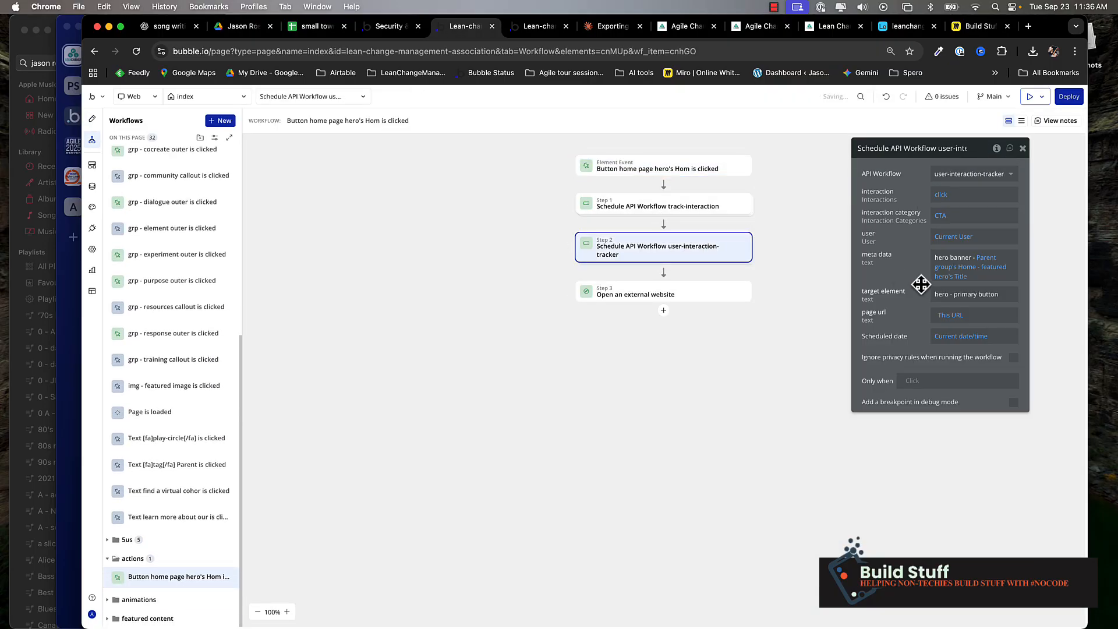
- Set the pasted action's target element to "hero - secondary button"
click(969, 293)
double_click(965, 294)
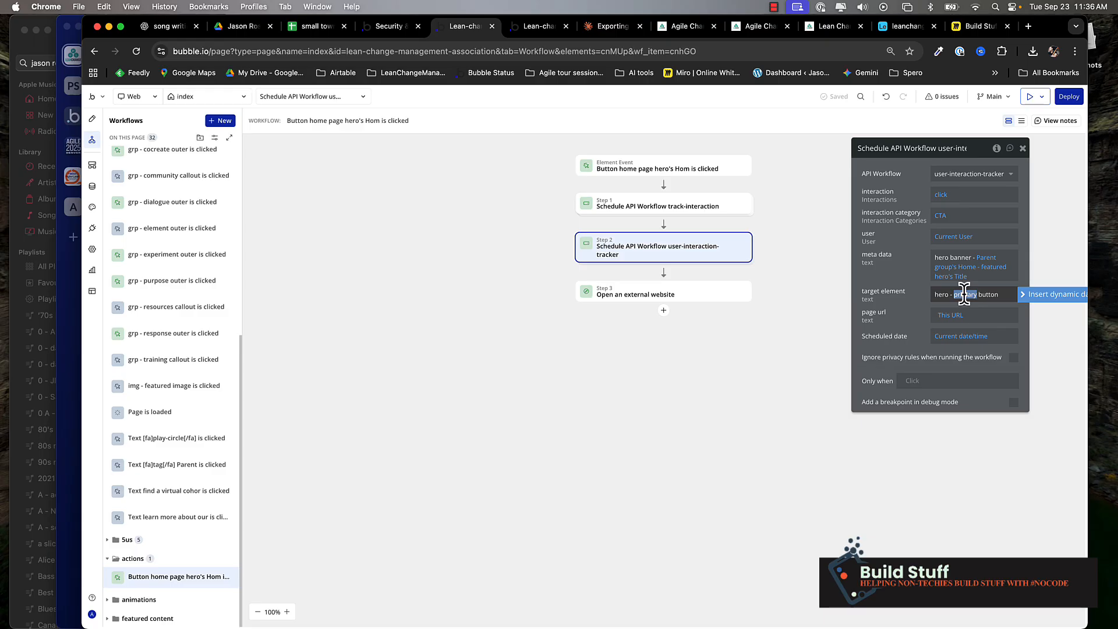
click(906, 279)
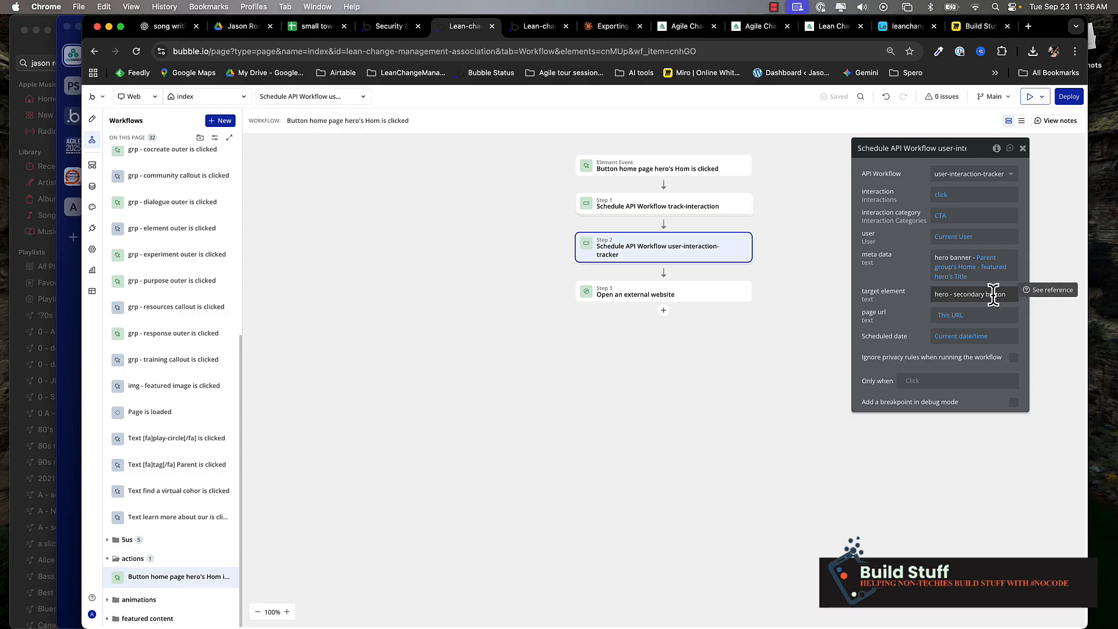
- Delete the old track-interaction action from the click workflows of both the second and the first hero button
click(742, 205)
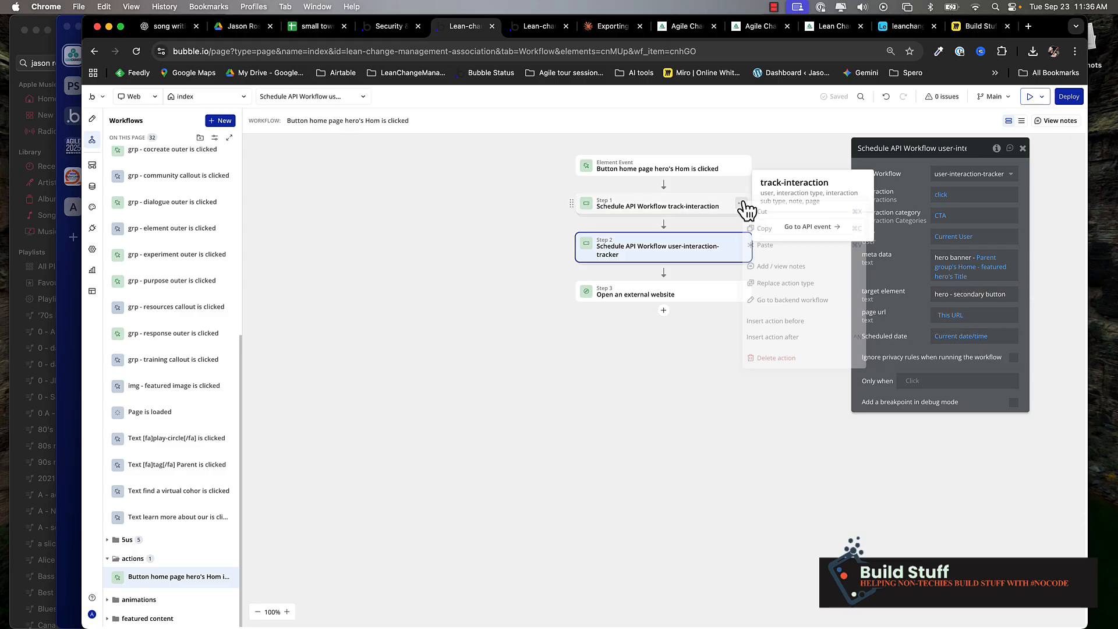
click(775, 358)
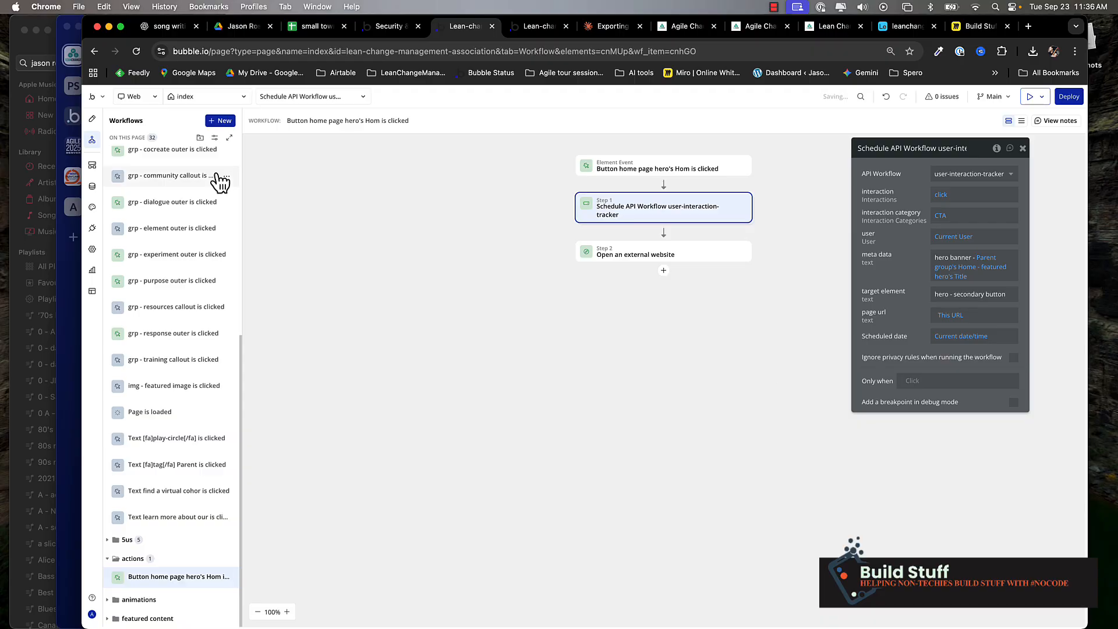
click(92, 119)
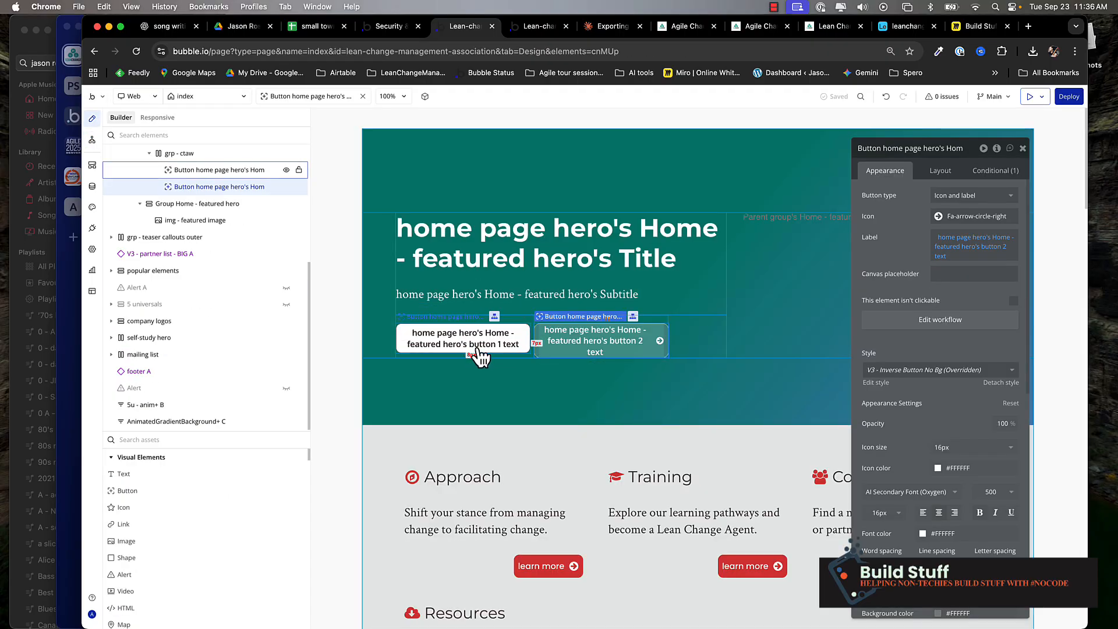
click(941, 299)
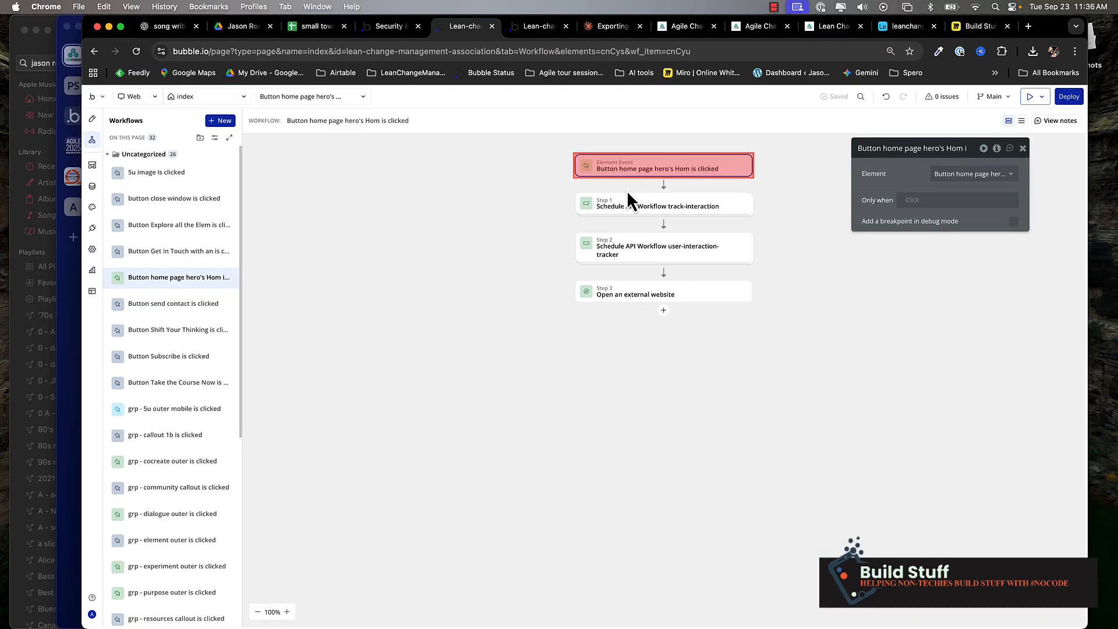
click(742, 203)
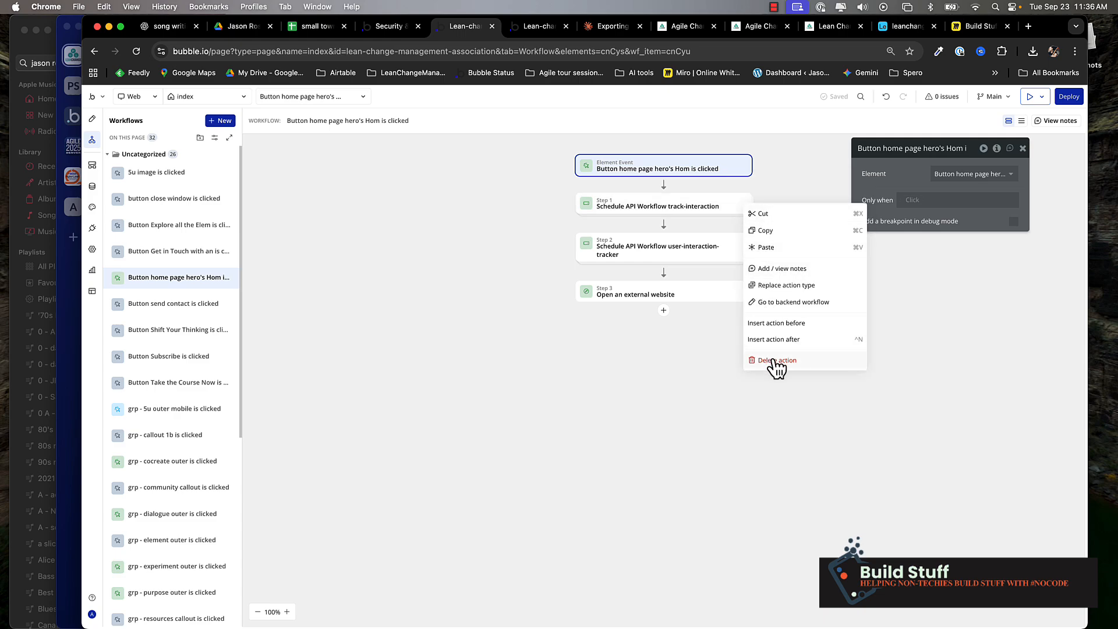
click(775, 361)
- Paste the user-interaction-tracker action into the hero featured image's click workflow and delete its old track-interaction action
click(92, 119)
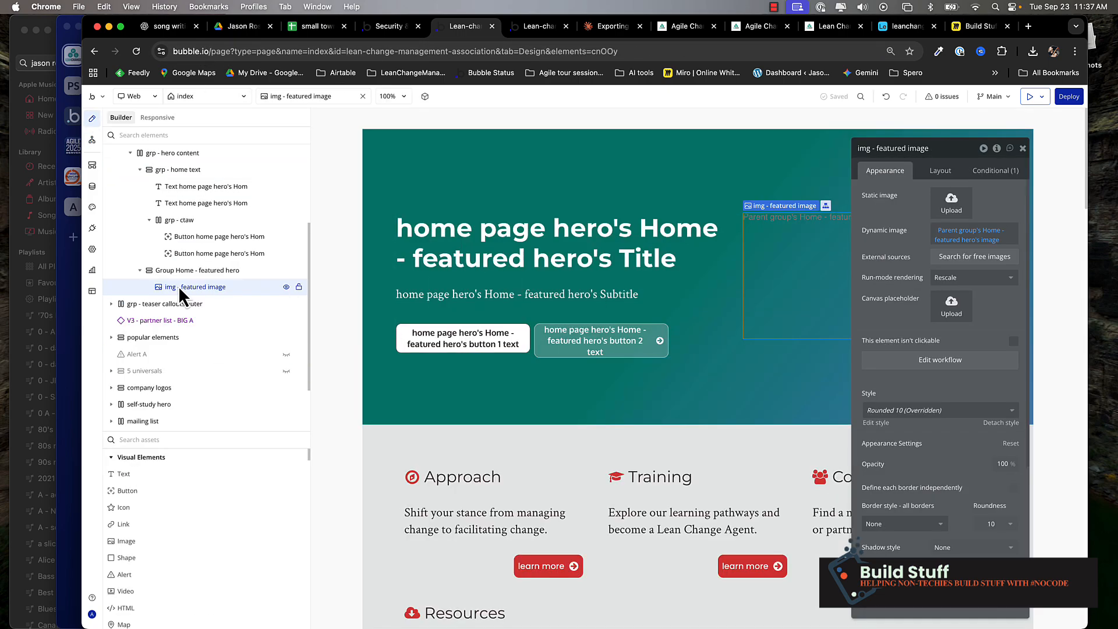
click(940, 360)
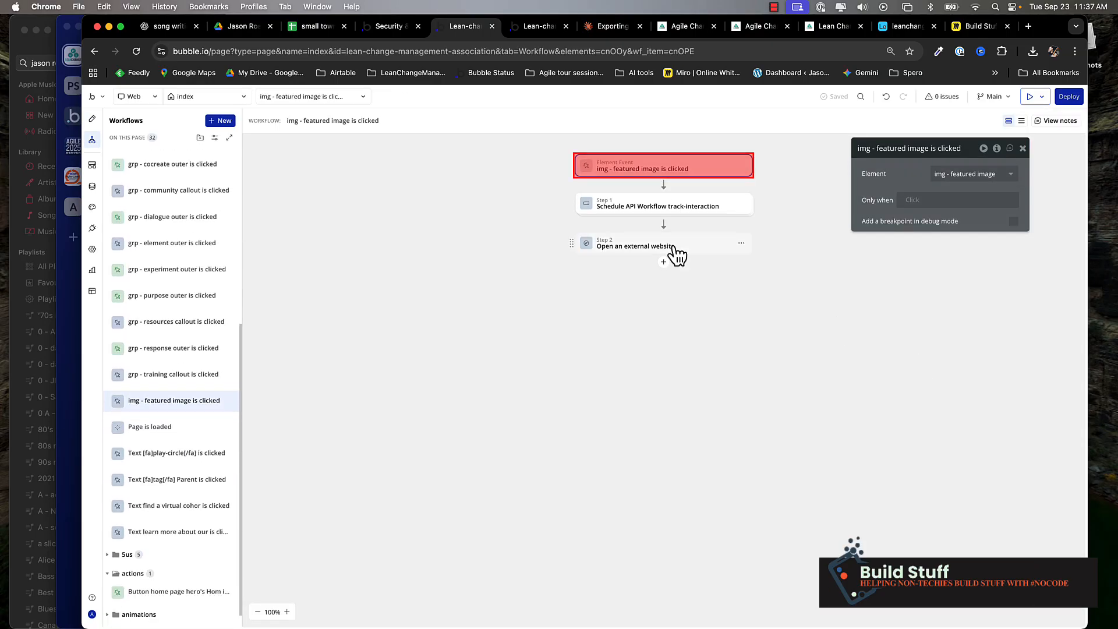
right_click(664, 226)
click(688, 234)
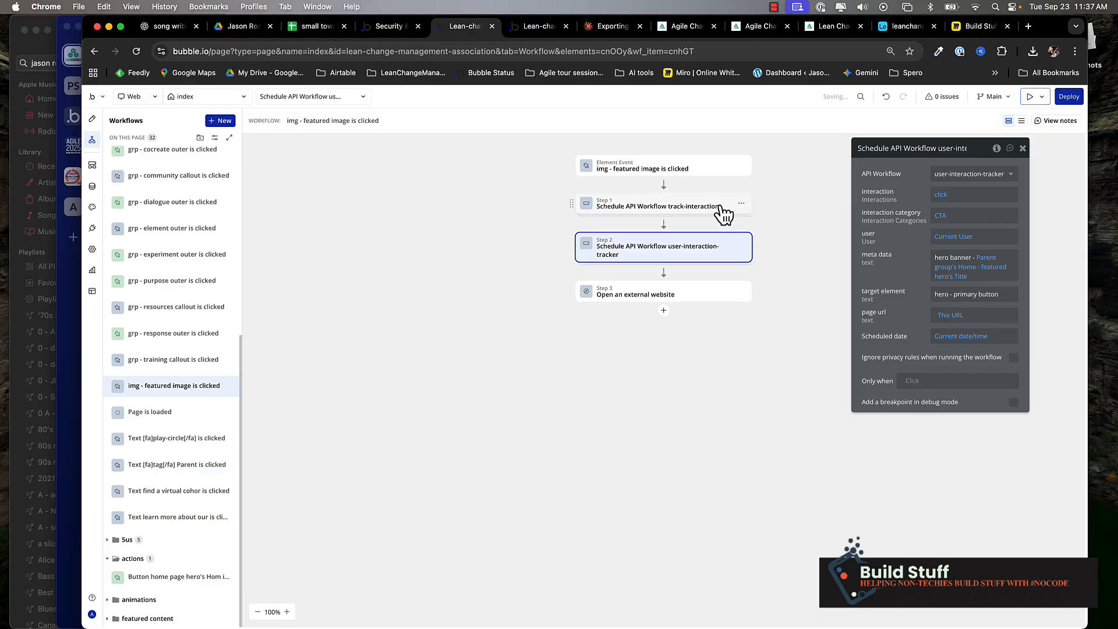
right_click(743, 208)
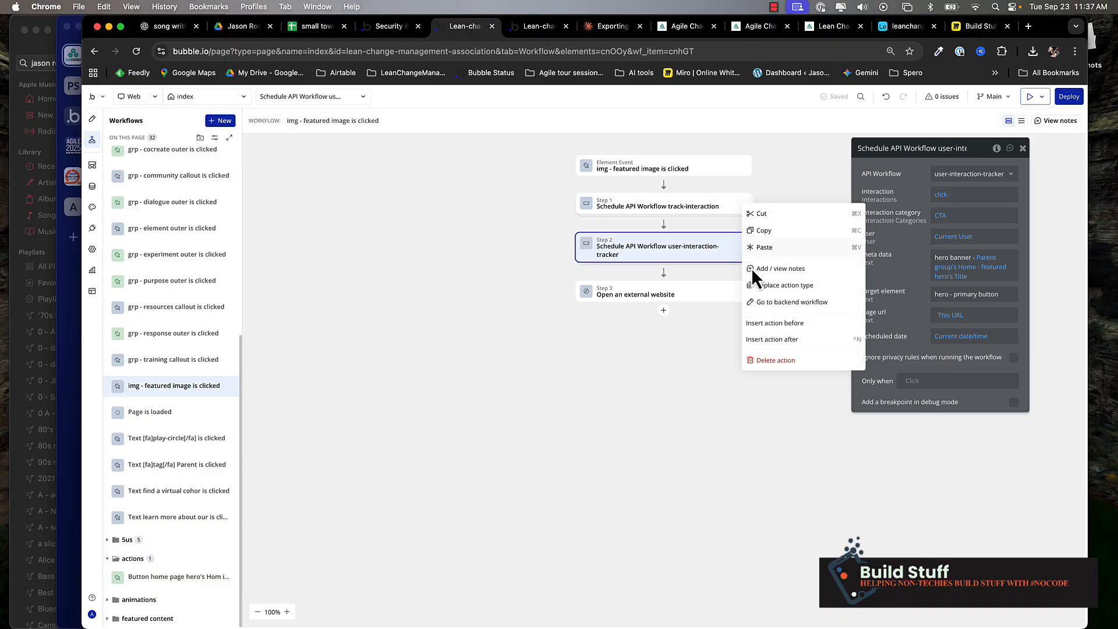
click(779, 360)
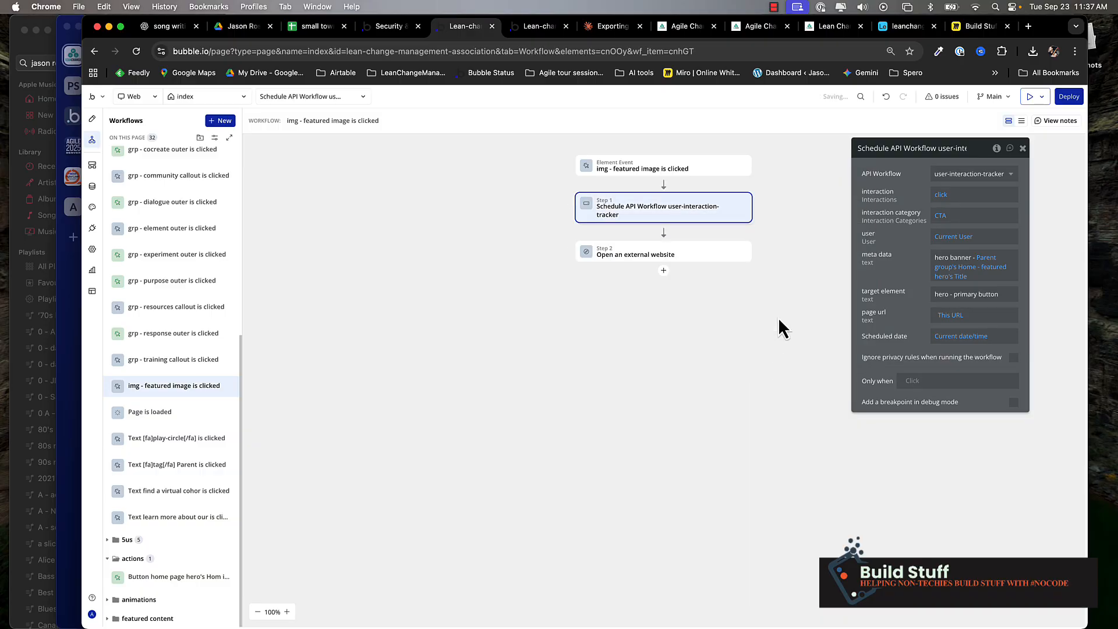
- Set the target element in the featured image's tracker action to "hero - image"
double_click(965, 294)
drag(970, 292, 991, 294)
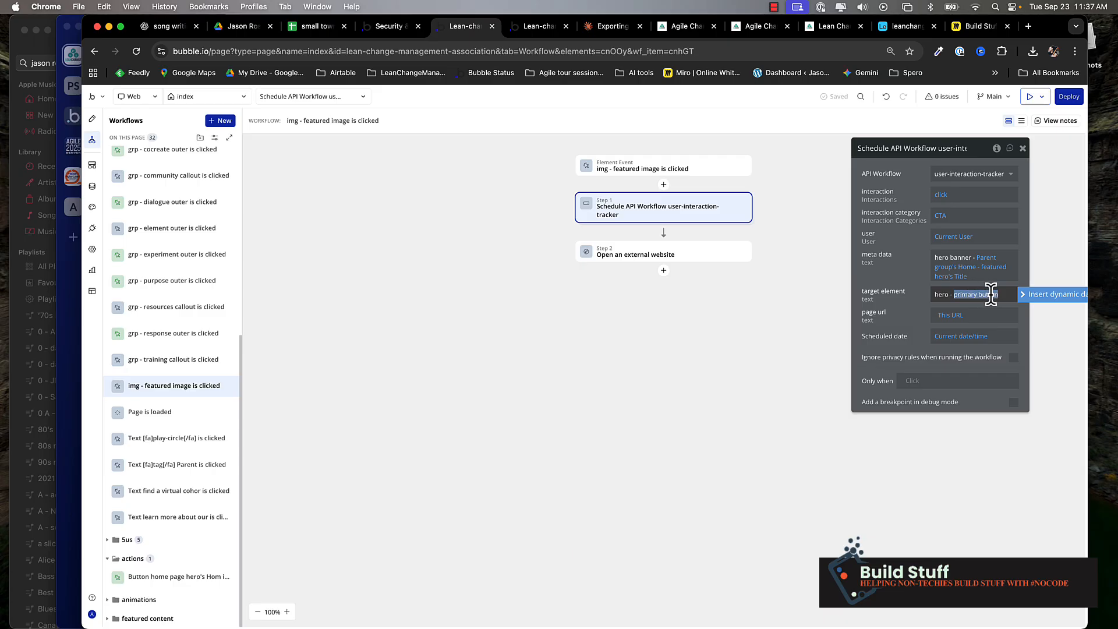
text(hero - image)
click(901, 272)
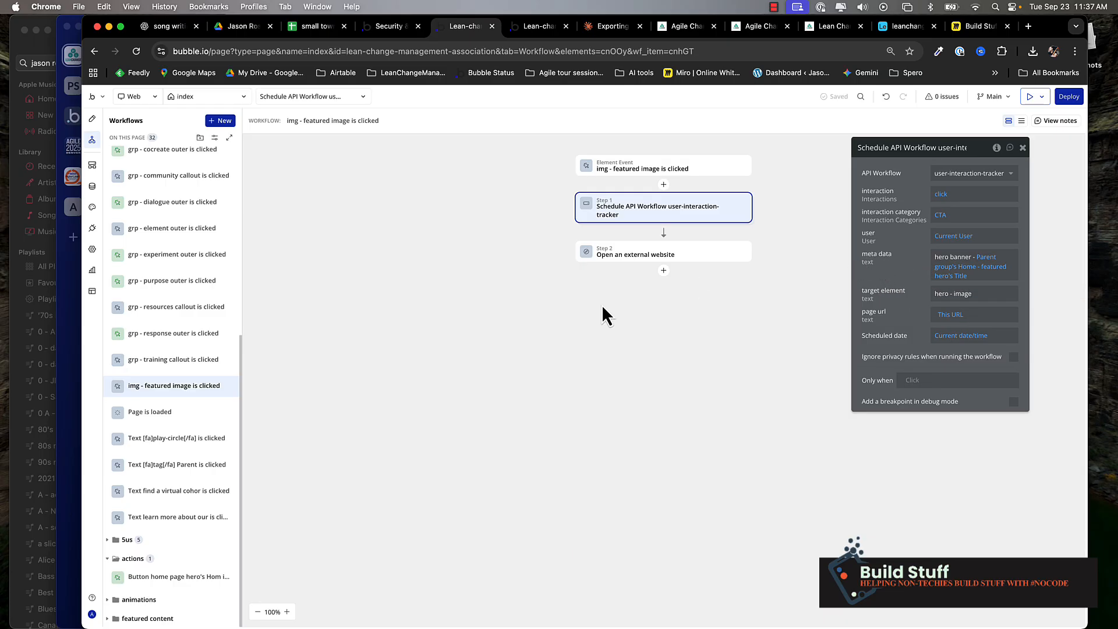
- Reload the home page preview in the browser and test the Explore Lean Change hero button
click(690, 27)
key(super+r)
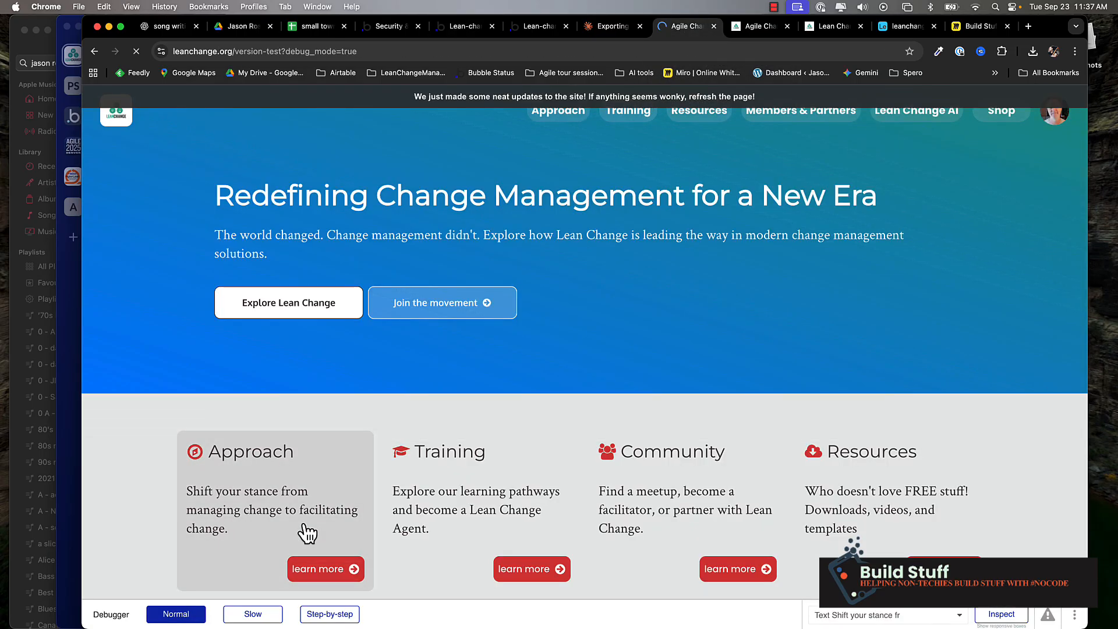
click(305, 304)
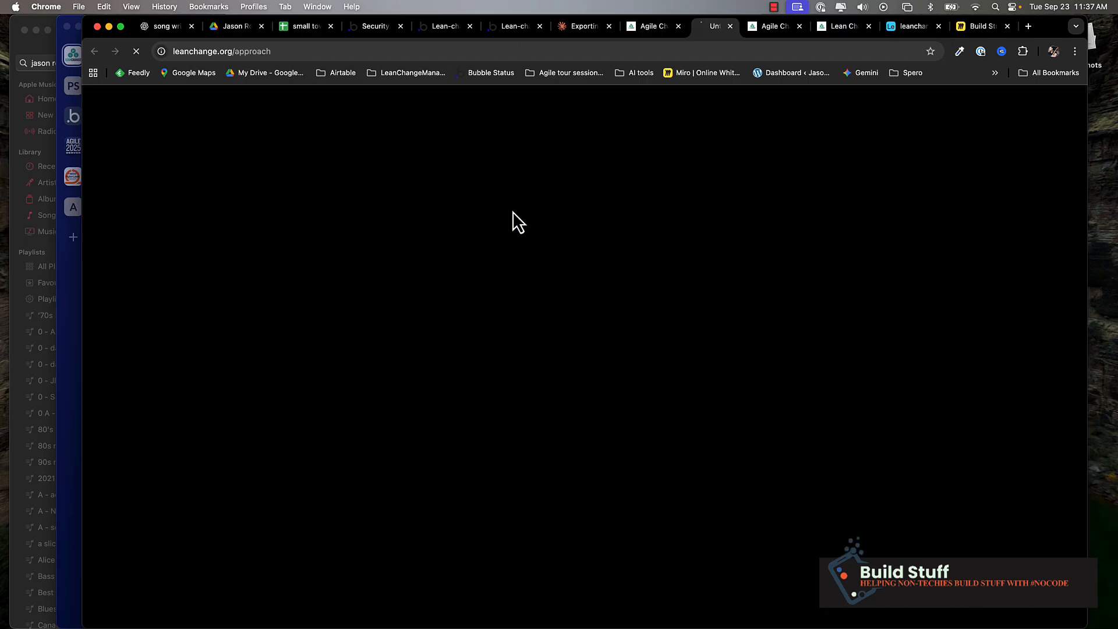
- In the Bubble backend editor, examine the development app data for User Interactions
click(508, 33)
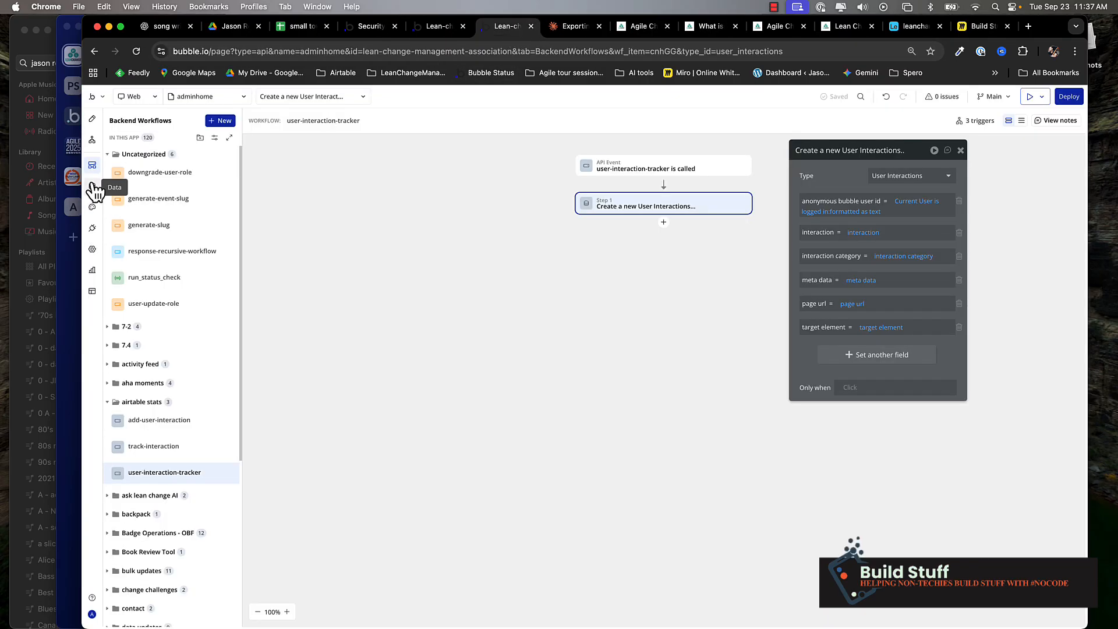
click(94, 185)
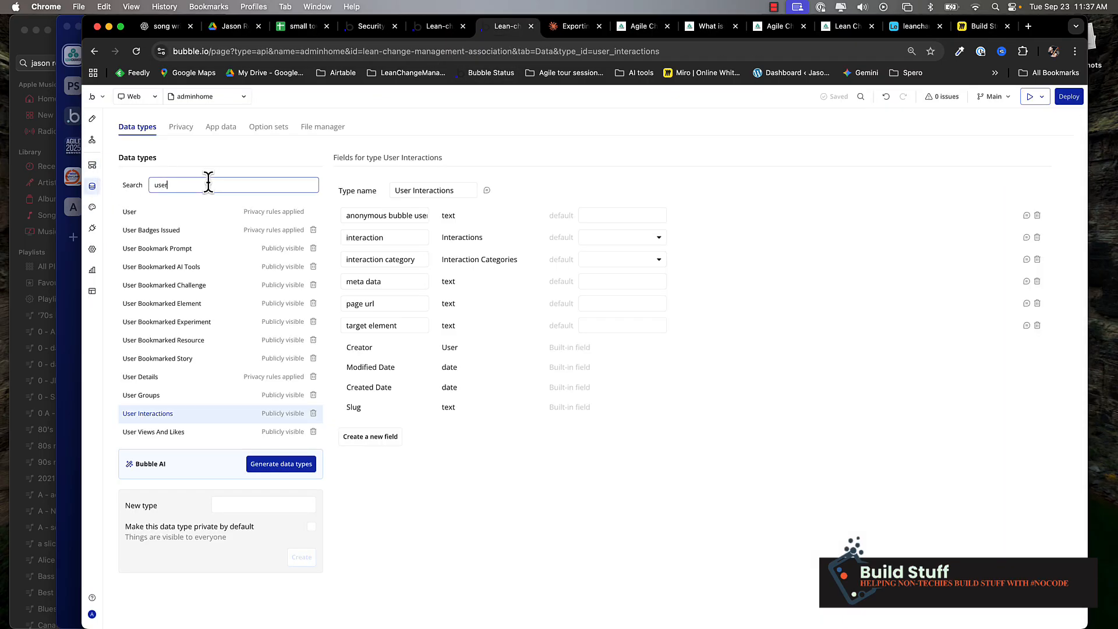
click(221, 127)
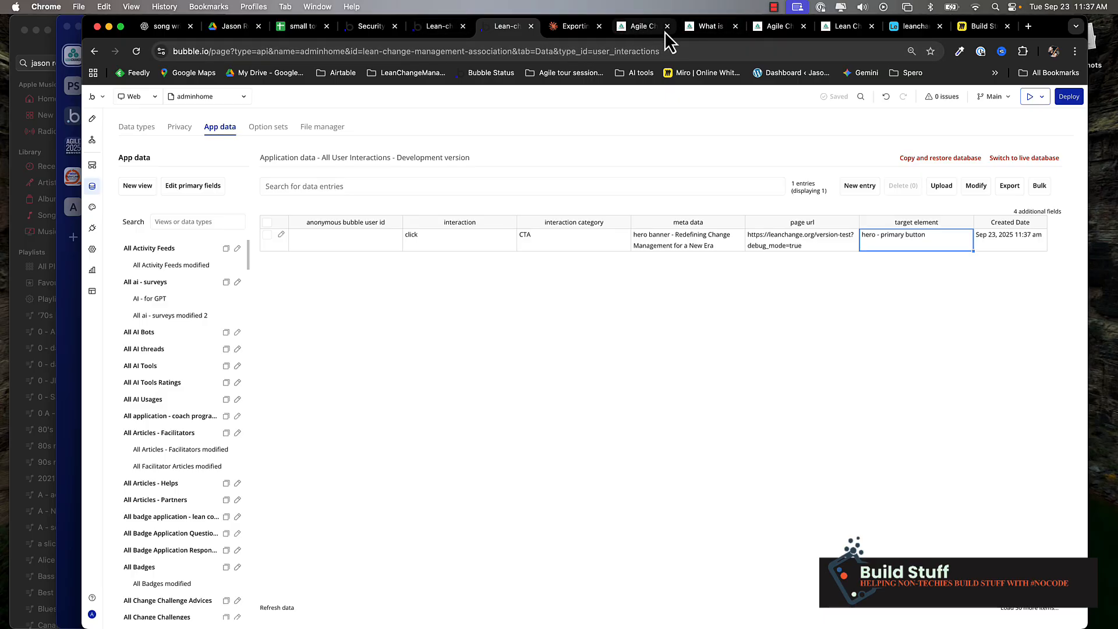
- Close the page opened by the test, go back to the home page preview and test the Join the movement button
click(712, 30)
click(735, 26)
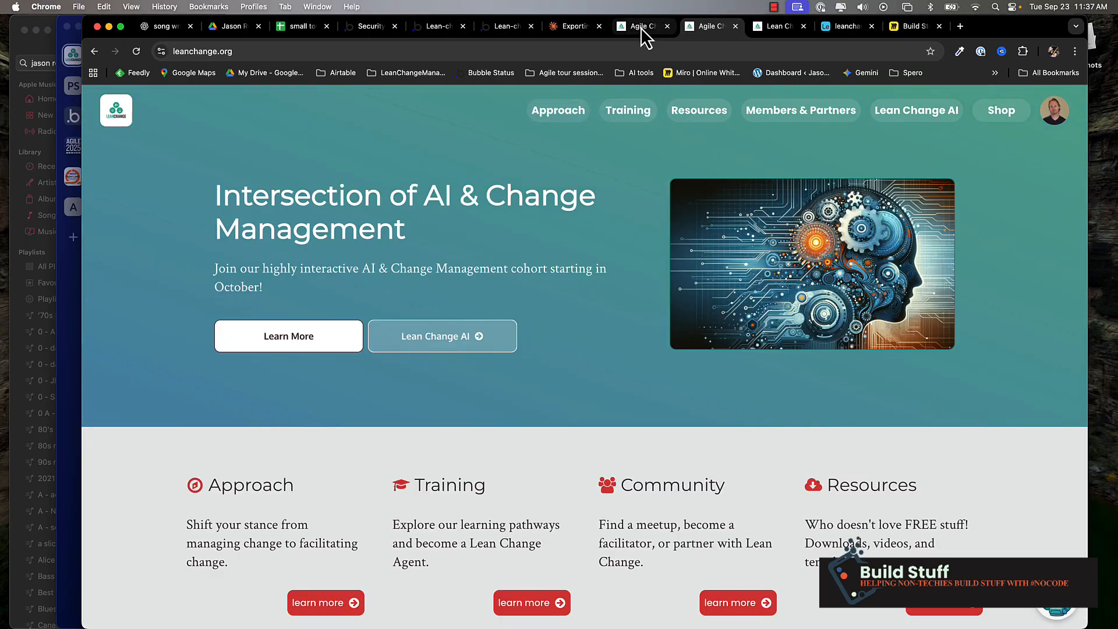
click(634, 29)
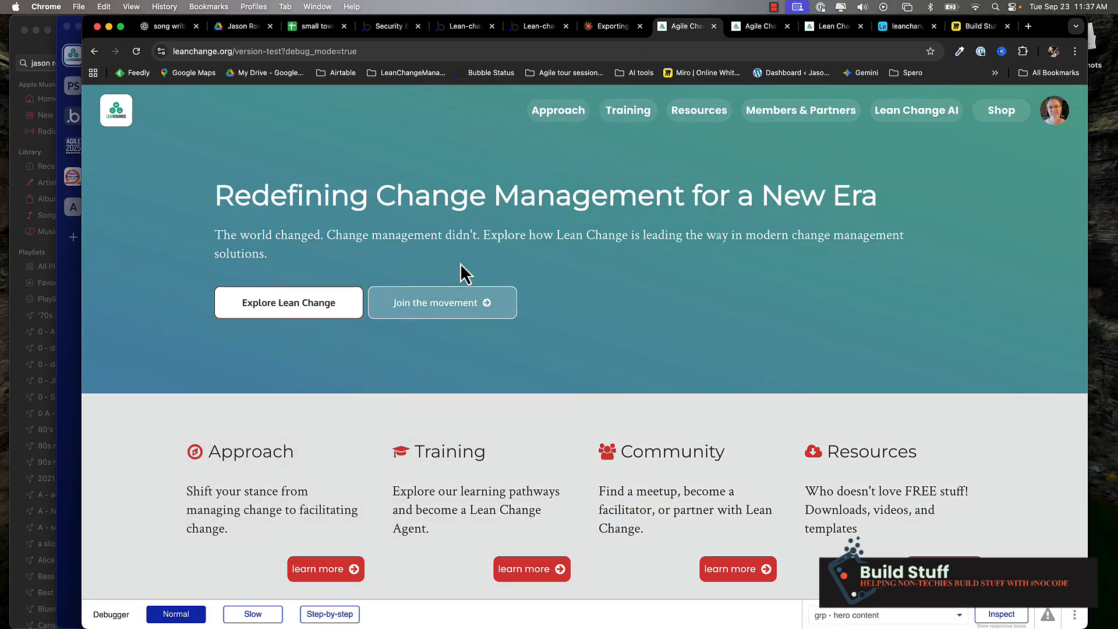
click(446, 310)
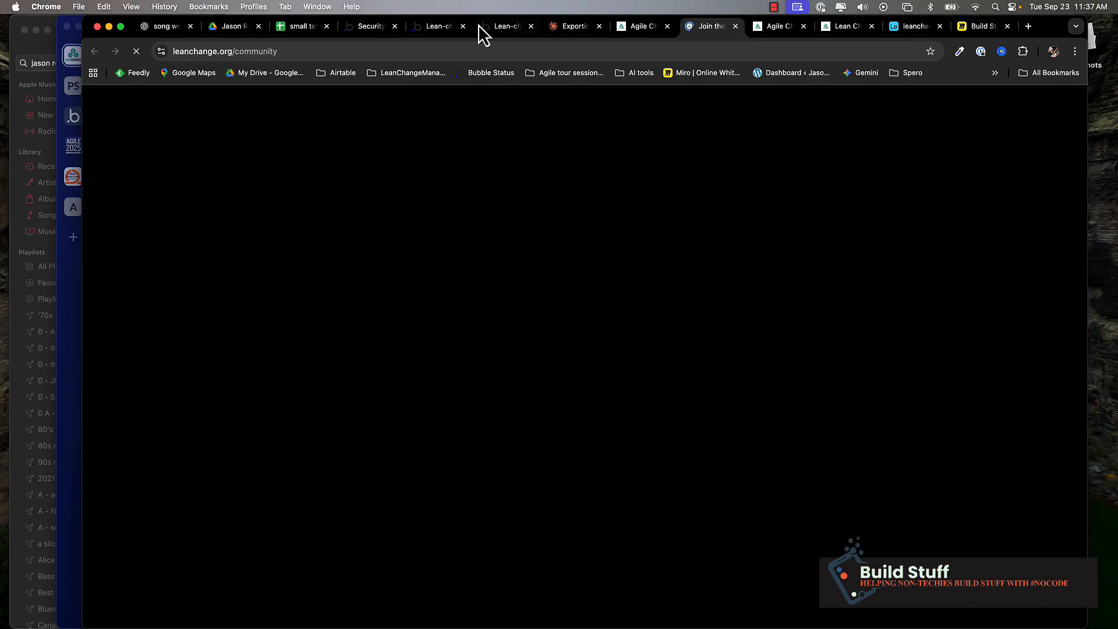
- Check the User Interactions app data in Bubble for the target element and meta data of the recorded clicks
click(502, 28)
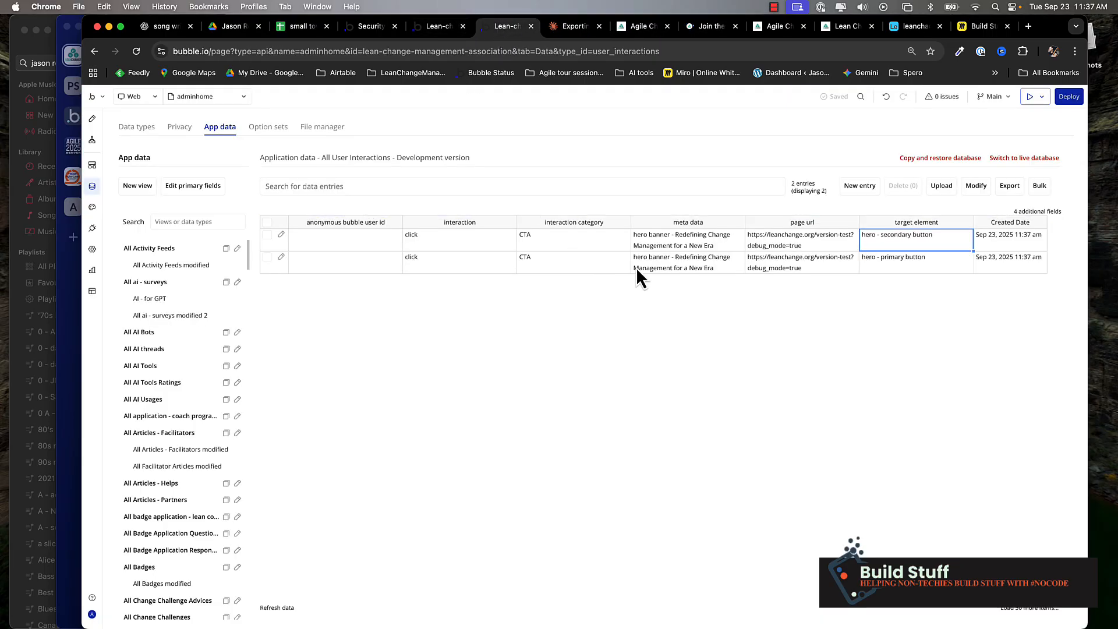
click(688, 244)
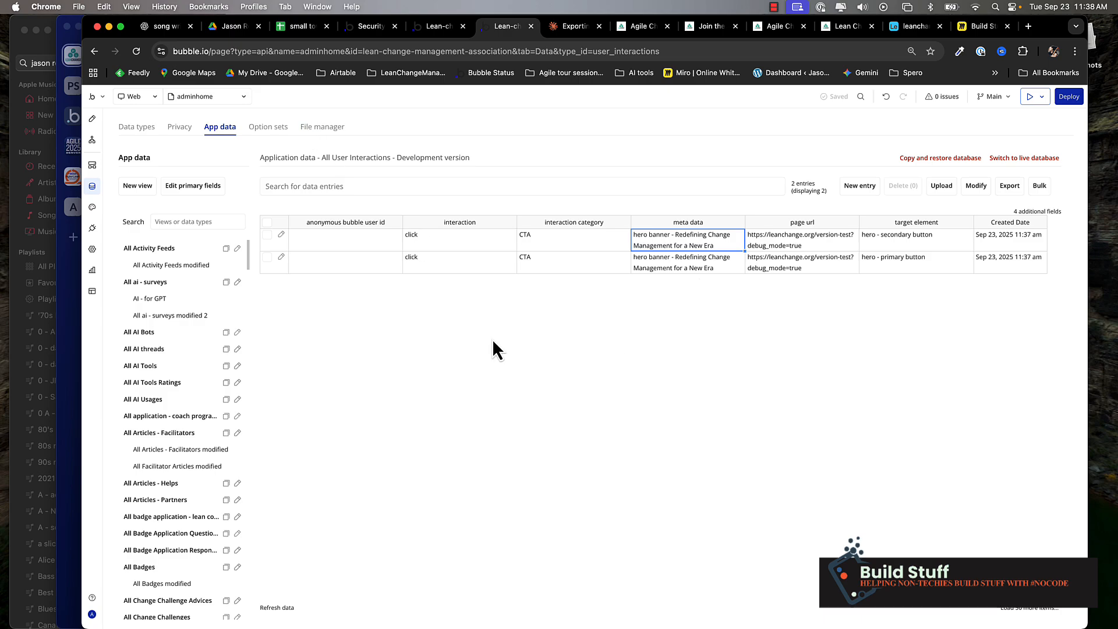
click(643, 333)
- Create a new blank web page named skunkworks
click(229, 97)
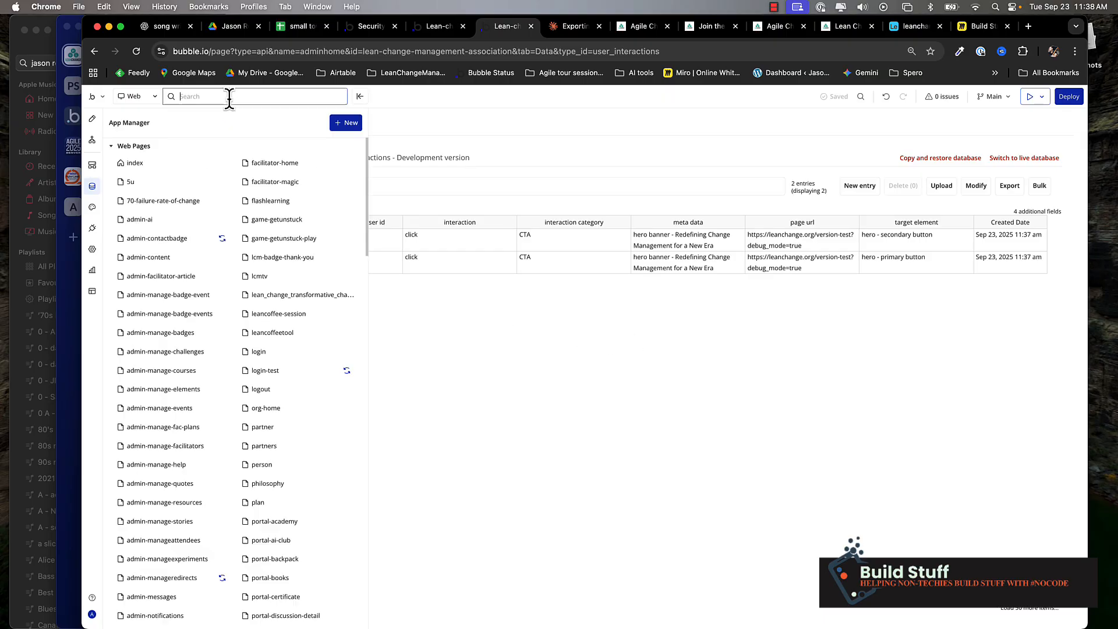
click(348, 124)
click(357, 146)
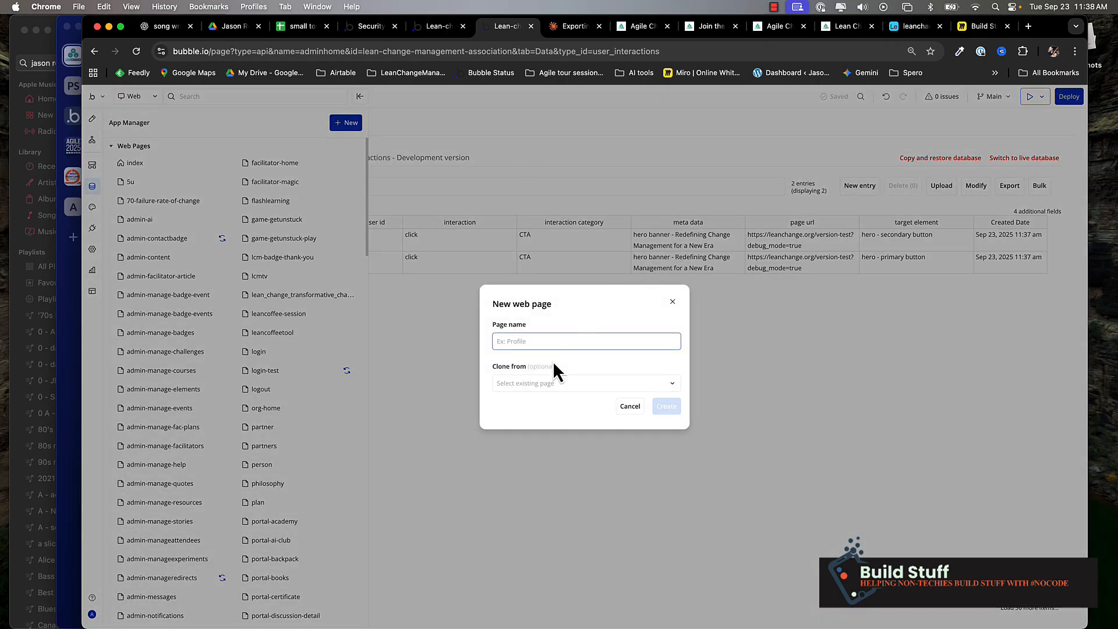
text(skunkworks)
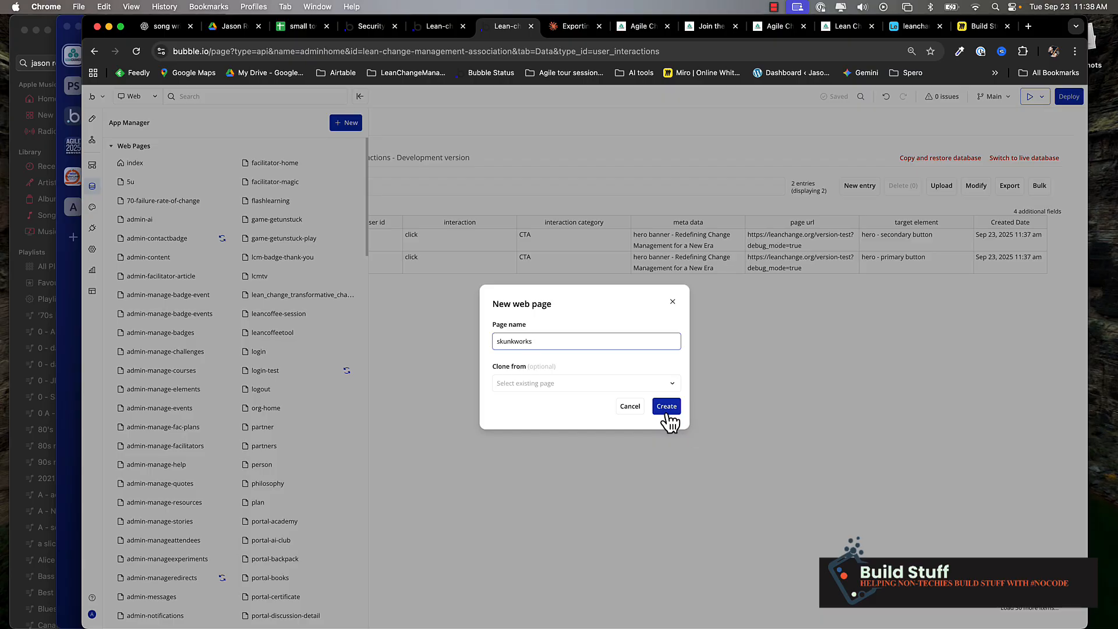
click(667, 406)
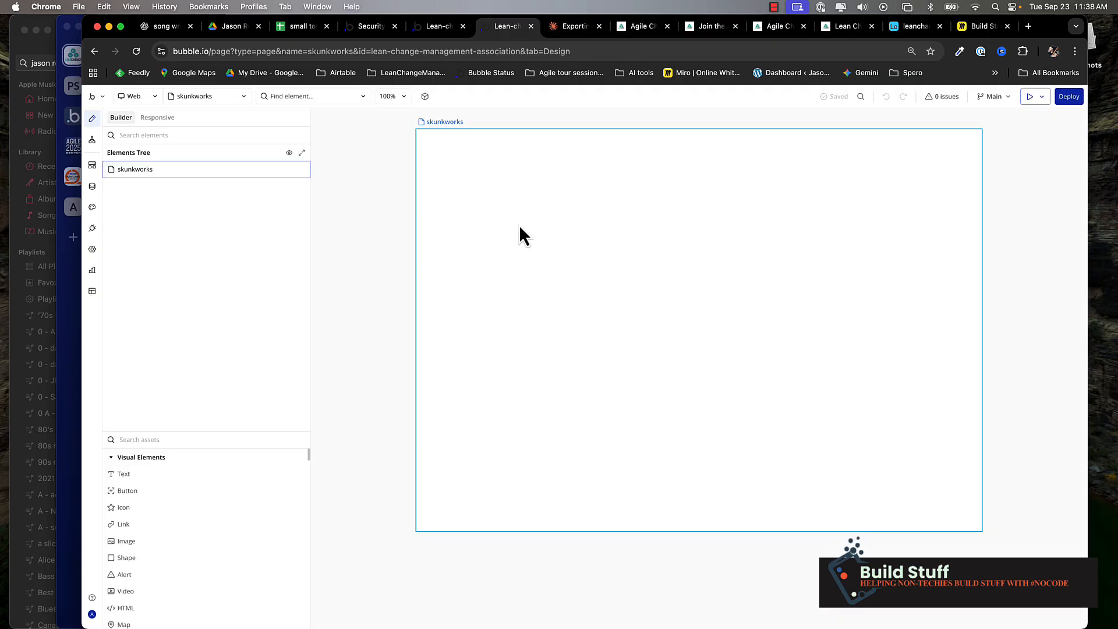
- Add a repeating group to the skunkworks page and set the page's container layout to Column
text(rep)
click(160, 475)
click(595, 312)
click(499, 212)
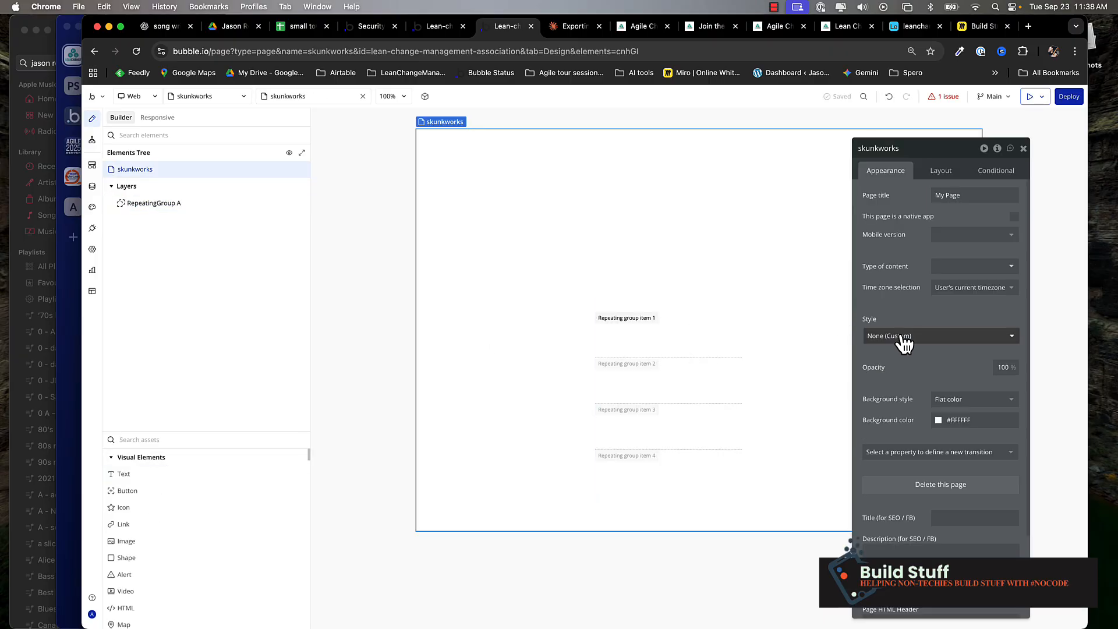
click(942, 168)
click(943, 195)
click(946, 230)
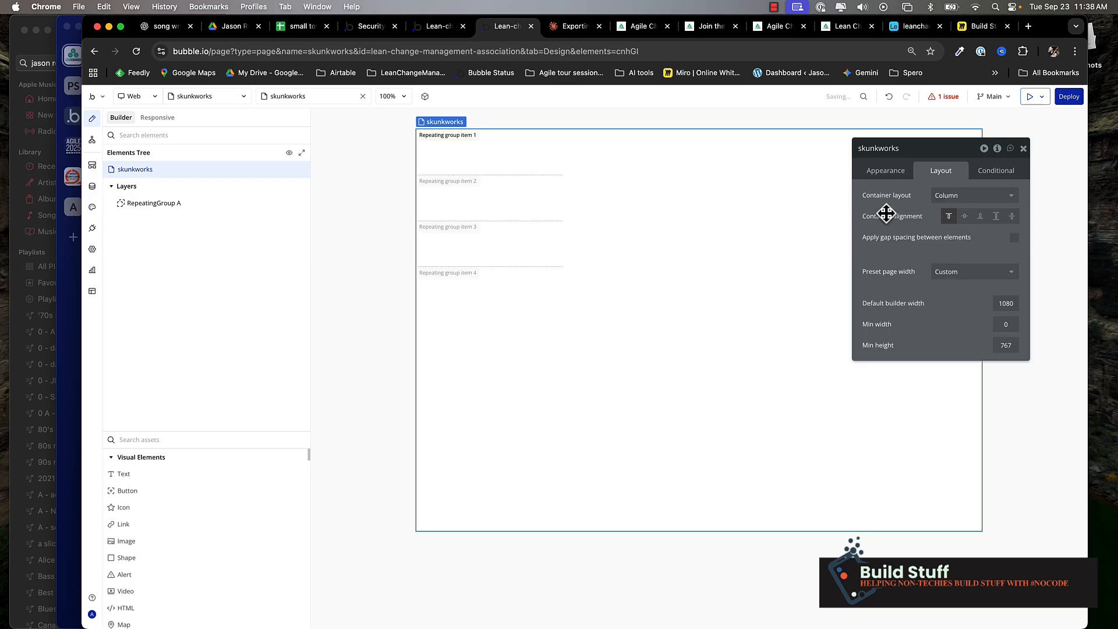
- Shrink the repeating group to a fixed width of 1 px and a fixed height of 1 px
click(457, 200)
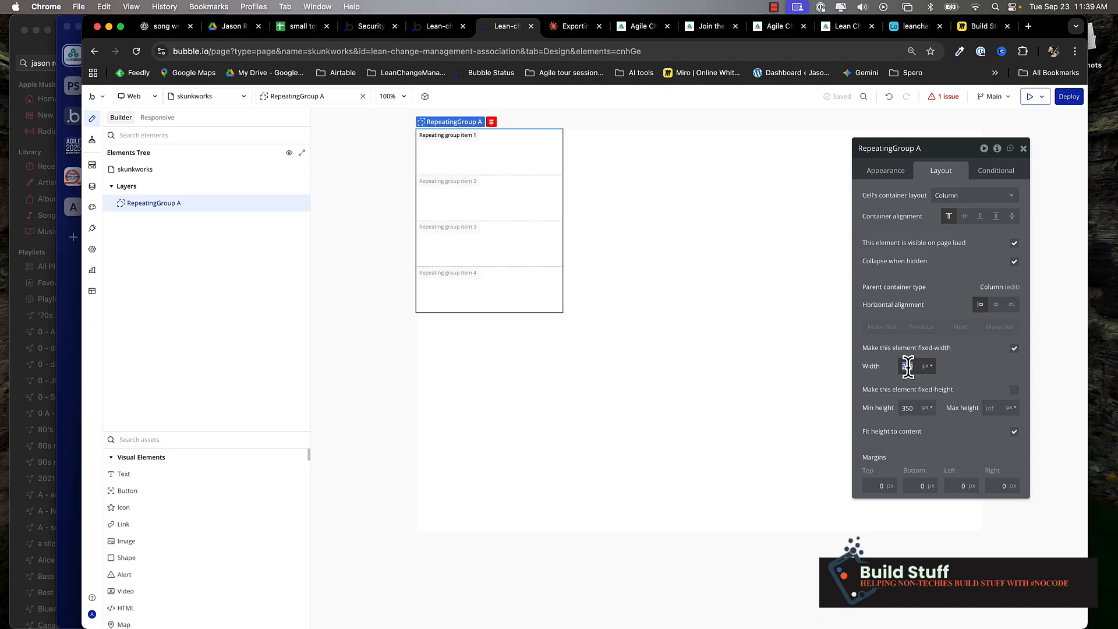
text(1)
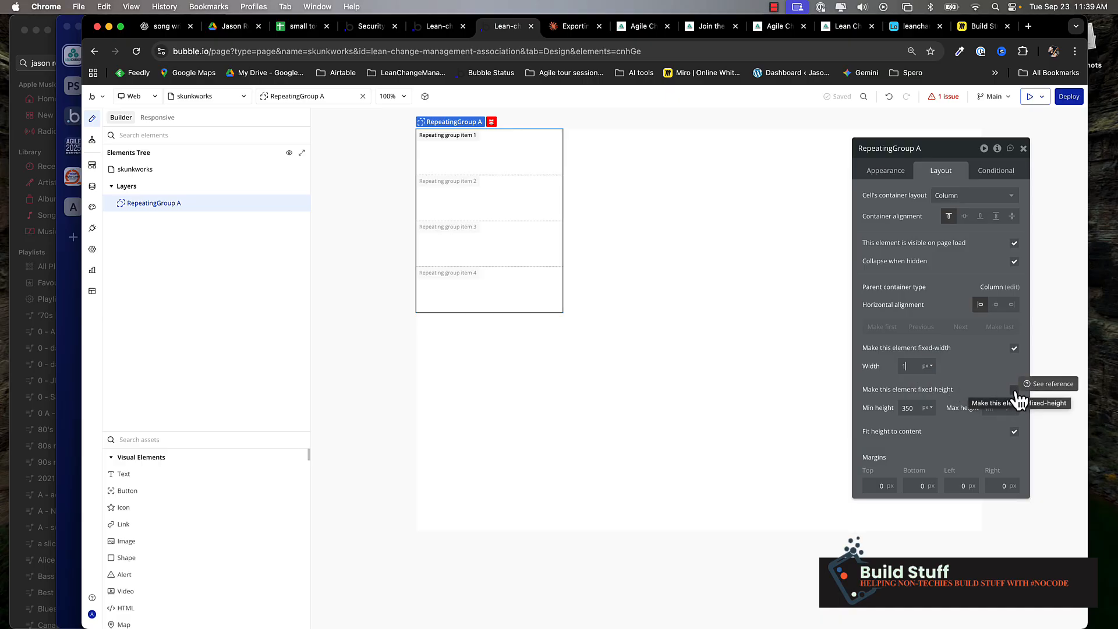
click(1015, 390)
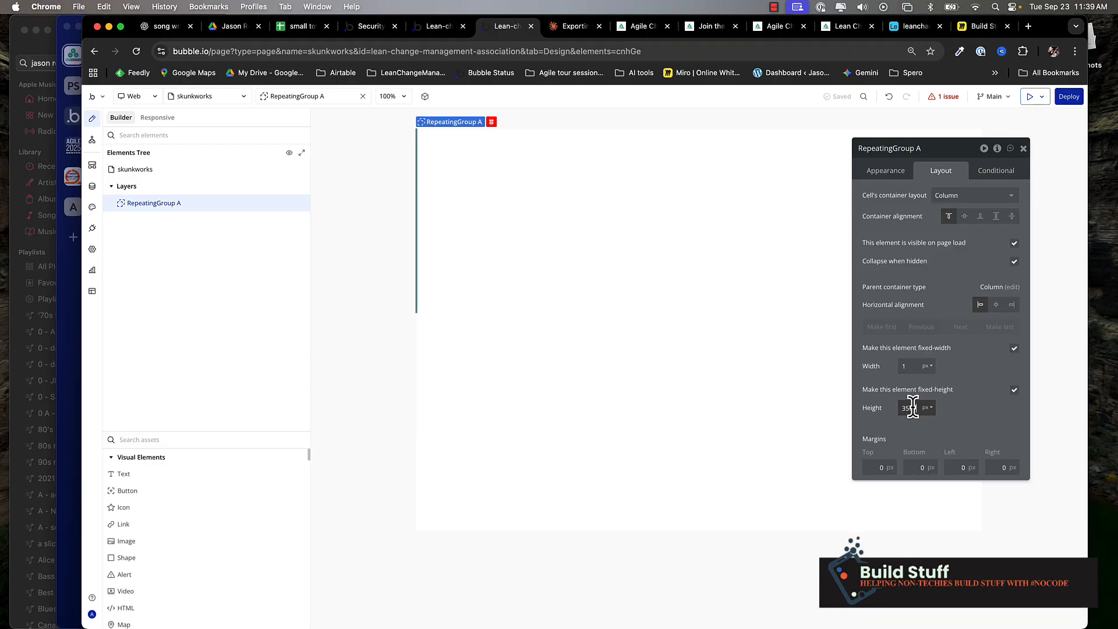
text(1)
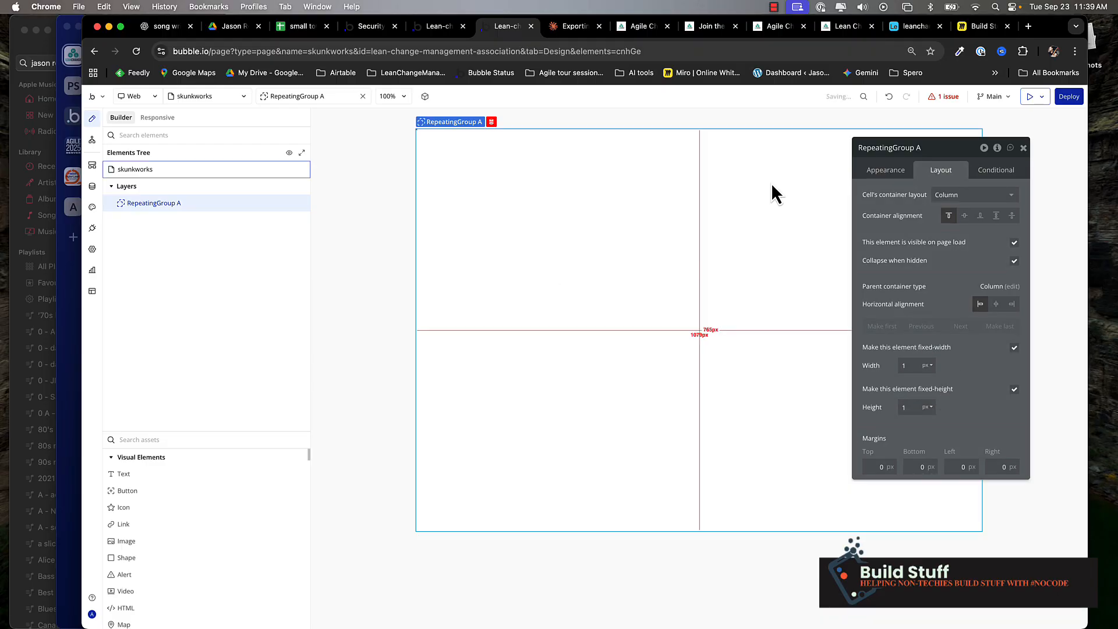
- Set the repeating group's type of content to User Interactions
click(873, 173)
click(960, 196)
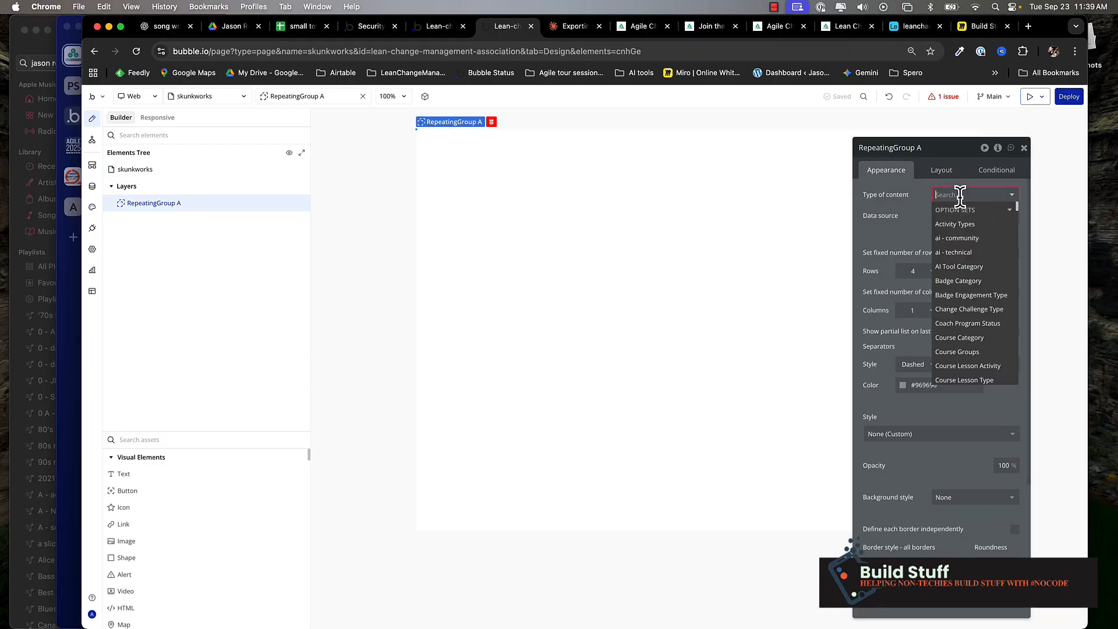
text(user)
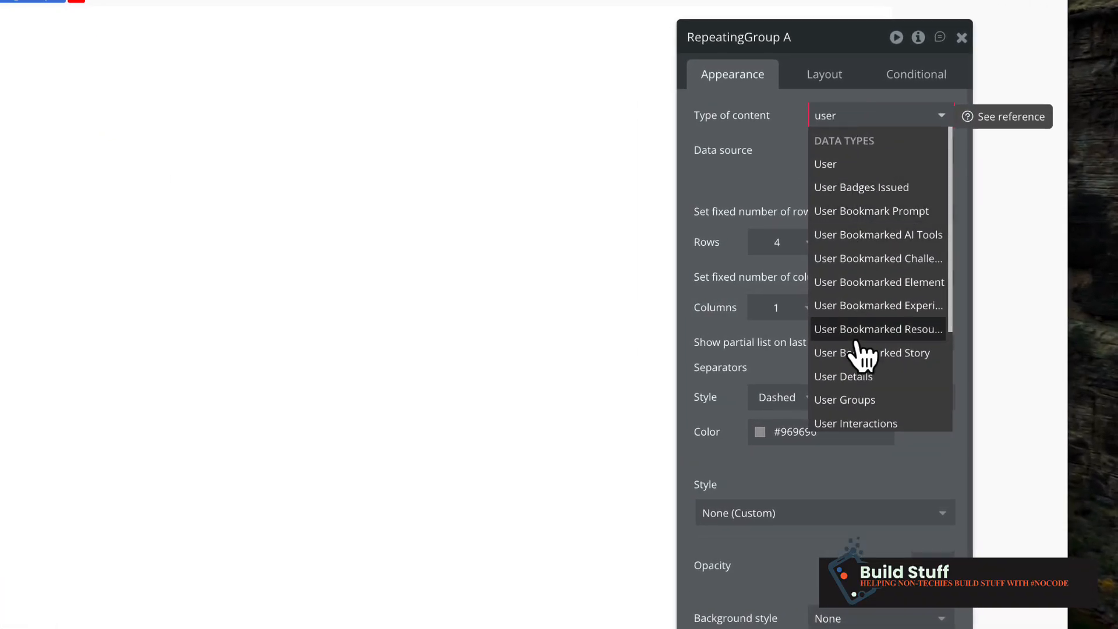
click(874, 421)
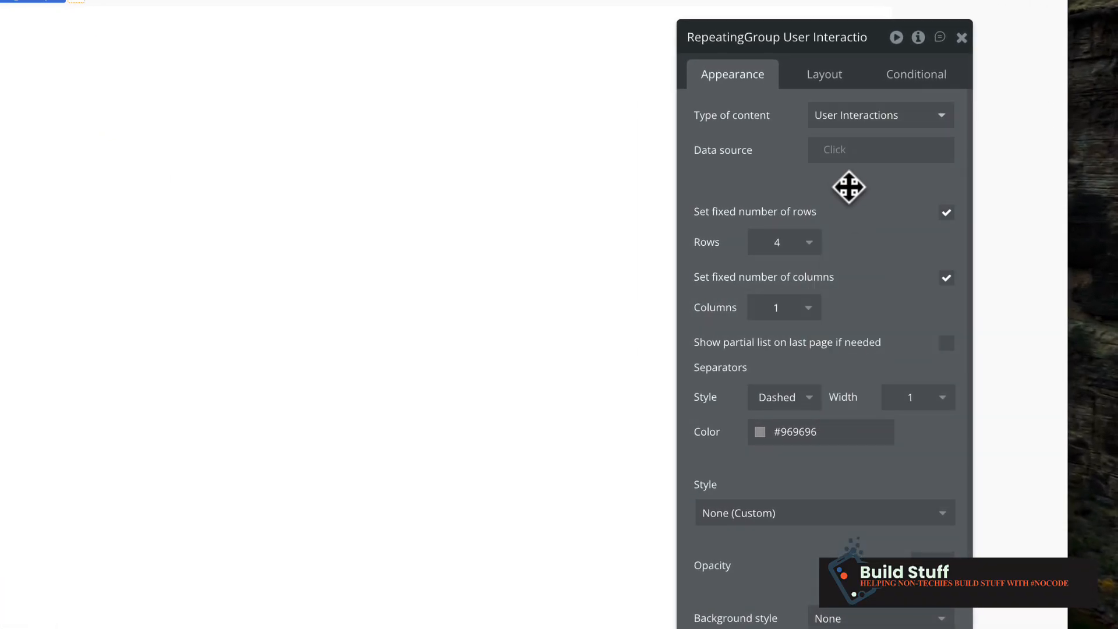
- Set the repeating group's data source to a search for User Interactions
click(837, 150)
text(do)
click(860, 195)
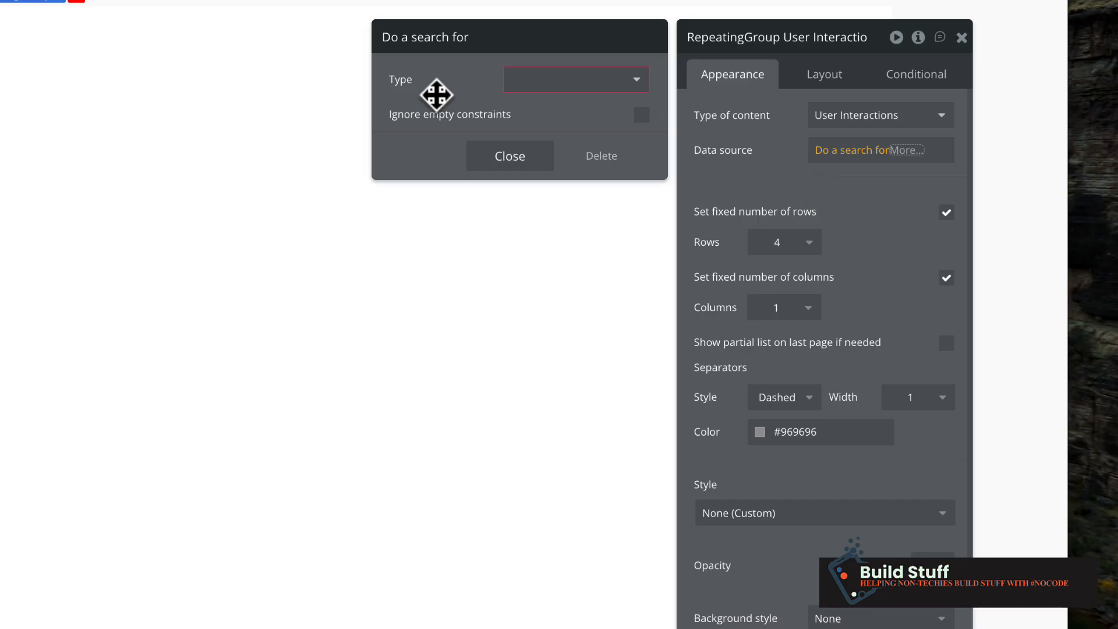
click(559, 81)
text(user)
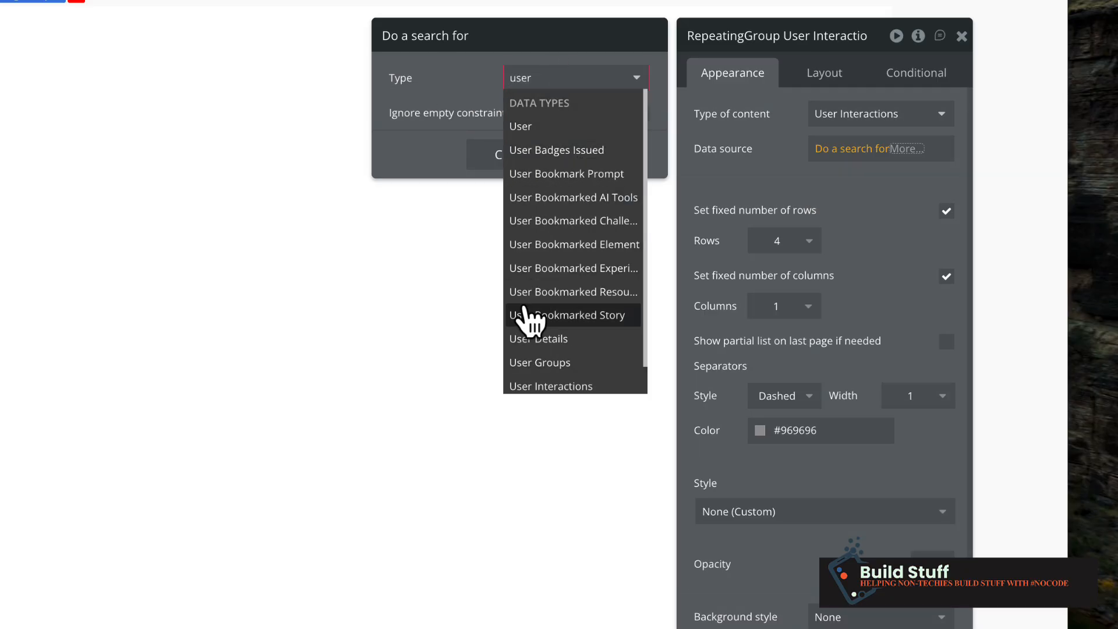
click(547, 385)
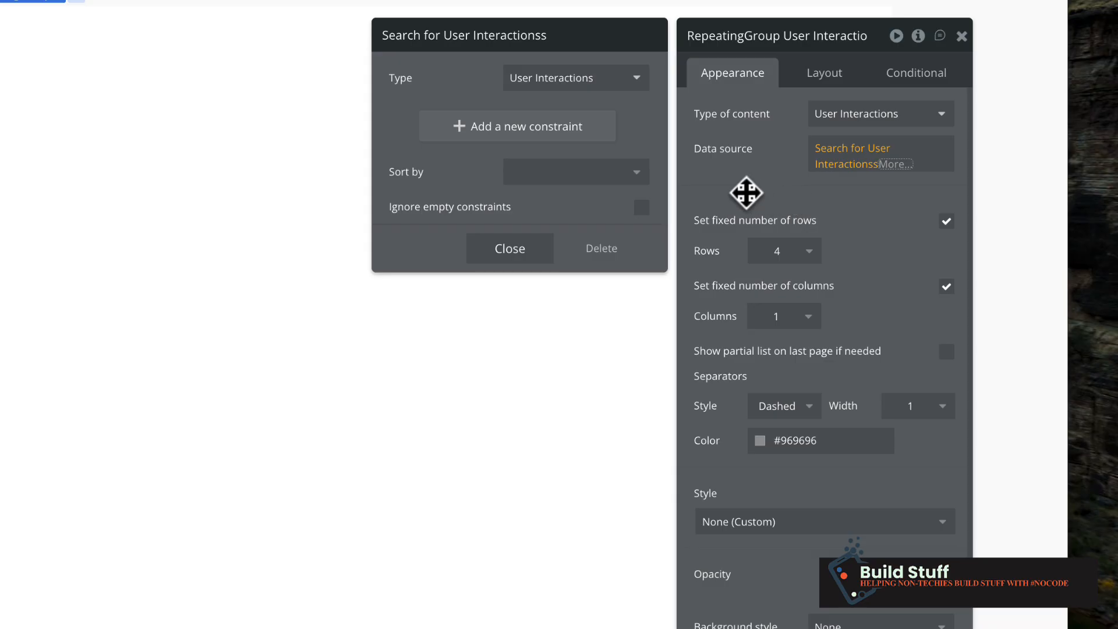
- Sort the search by Created Date with descending "yes", and turn off the repeating group's fixed number of rows
click(573, 172)
text(cre)
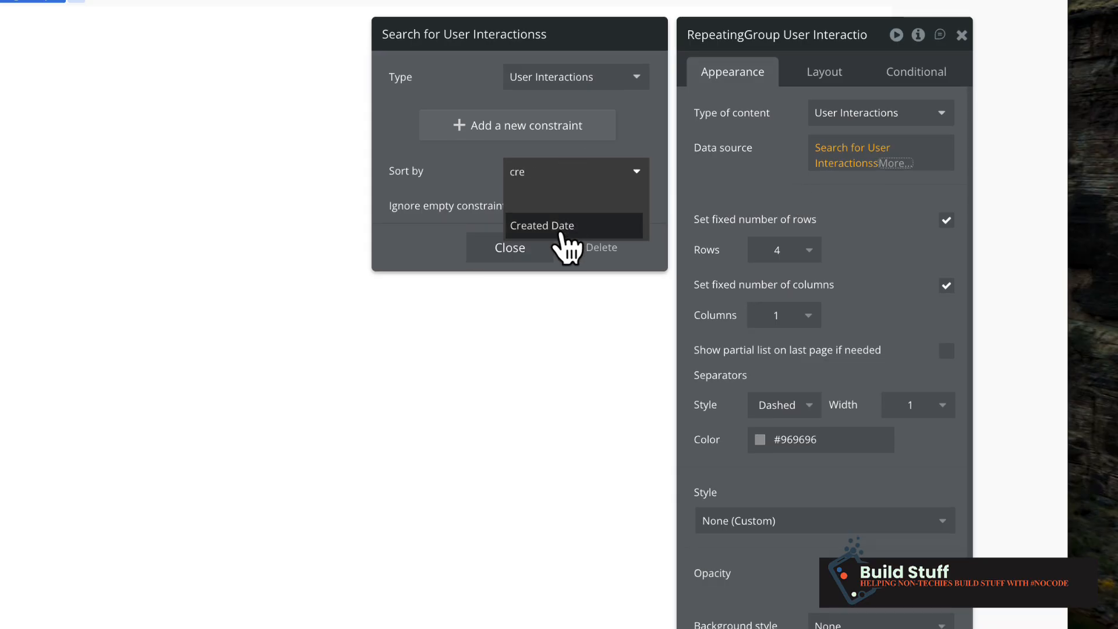
click(557, 227)
click(542, 208)
click(479, 206)
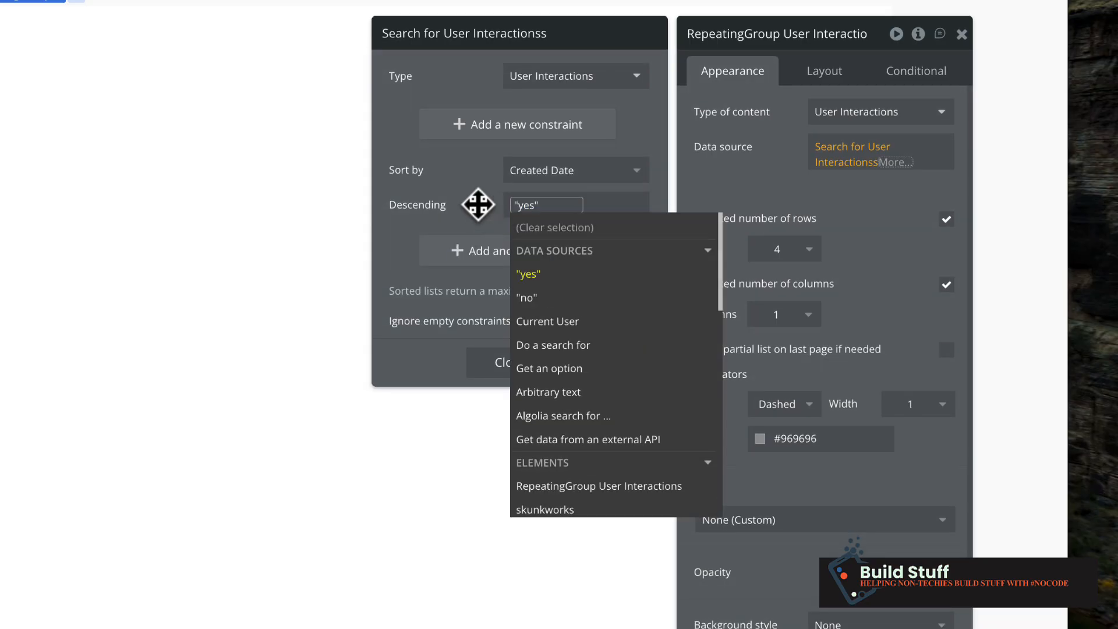
click(746, 214)
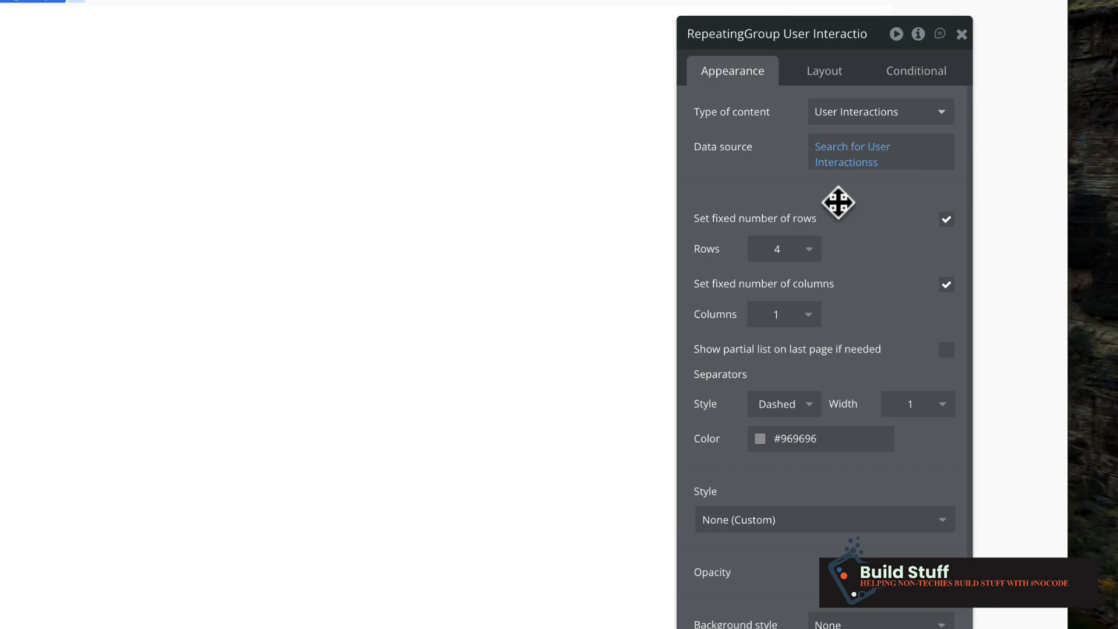
click(946, 220)
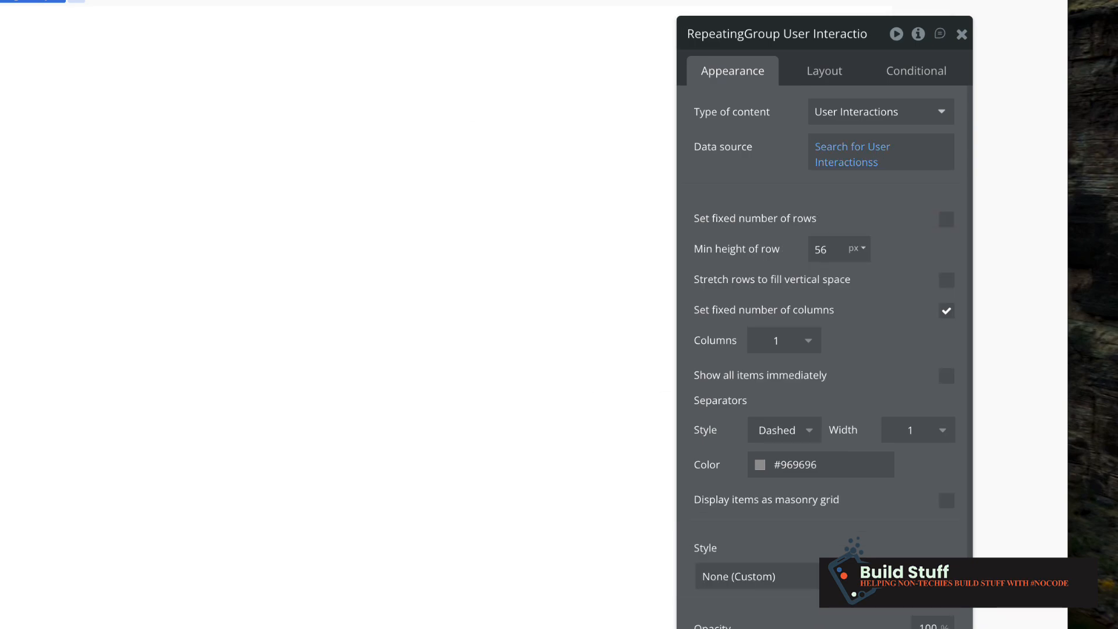
- Add a table element to the page and set its type of content to User Interactions
click(227, 371)
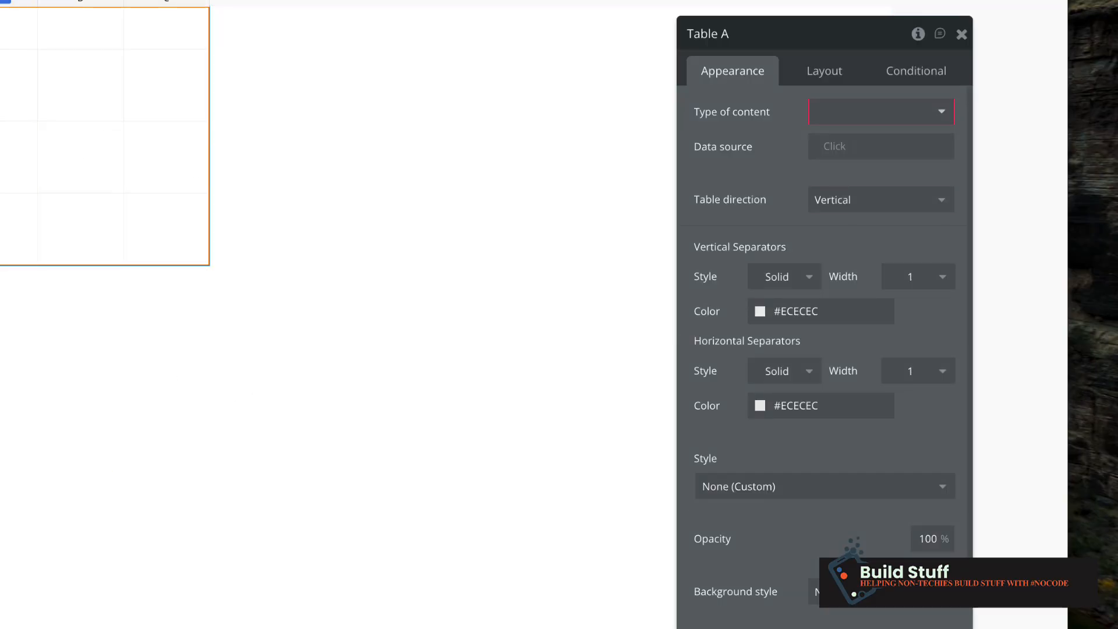
click(869, 118)
text(user)
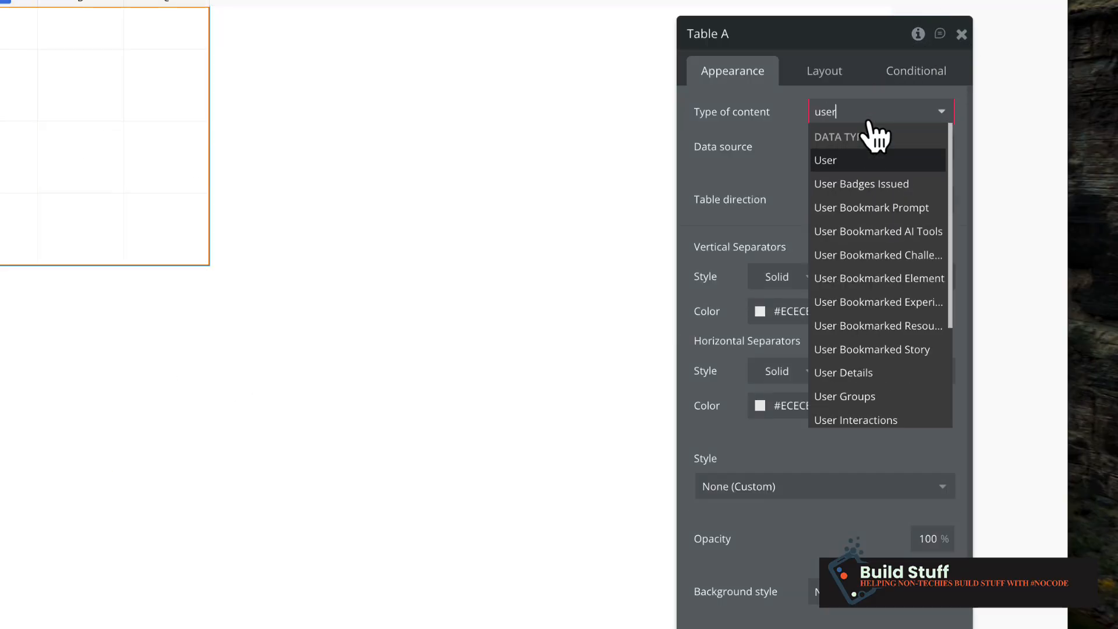
click(885, 417)
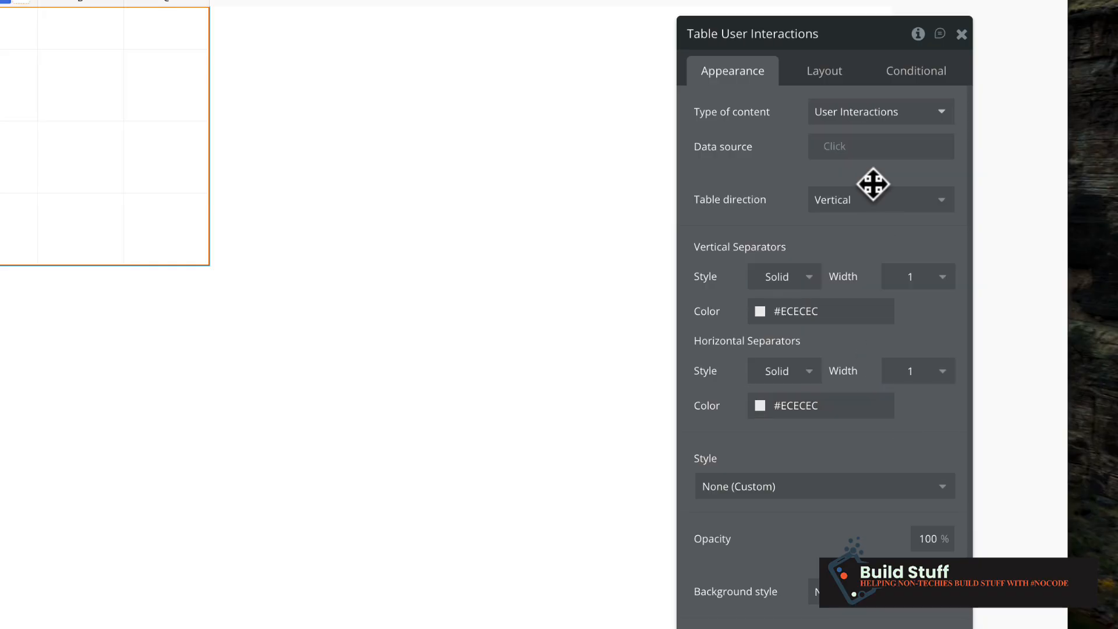
- Use the repeating group's list of User Interactions as the table's data source, and turn off fitting the table's width to content
click(841, 146)
text(re)
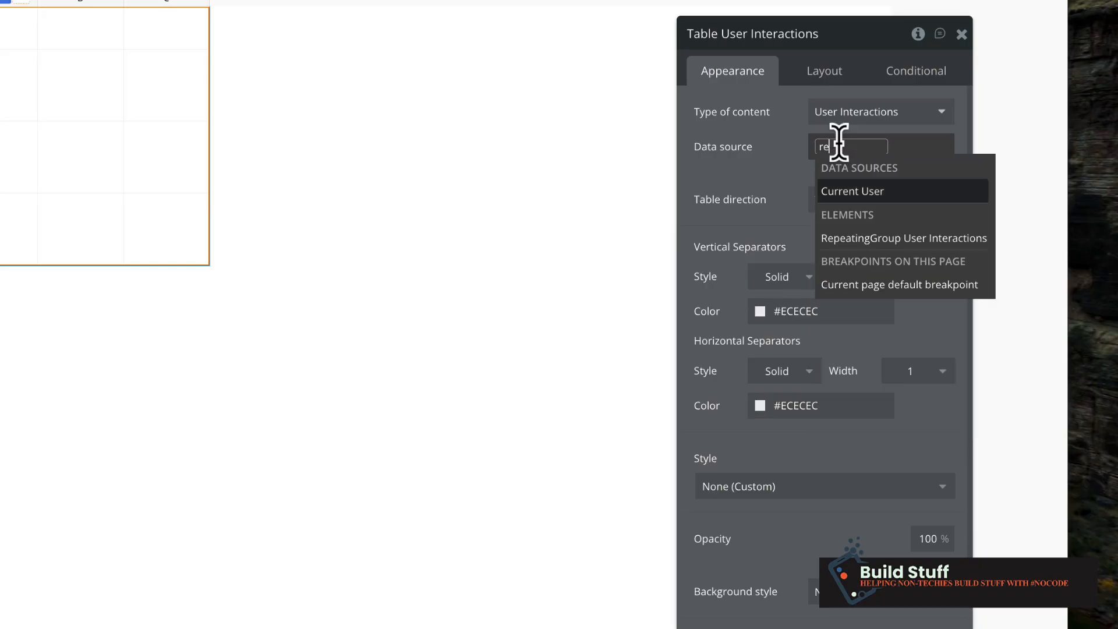
click(895, 239)
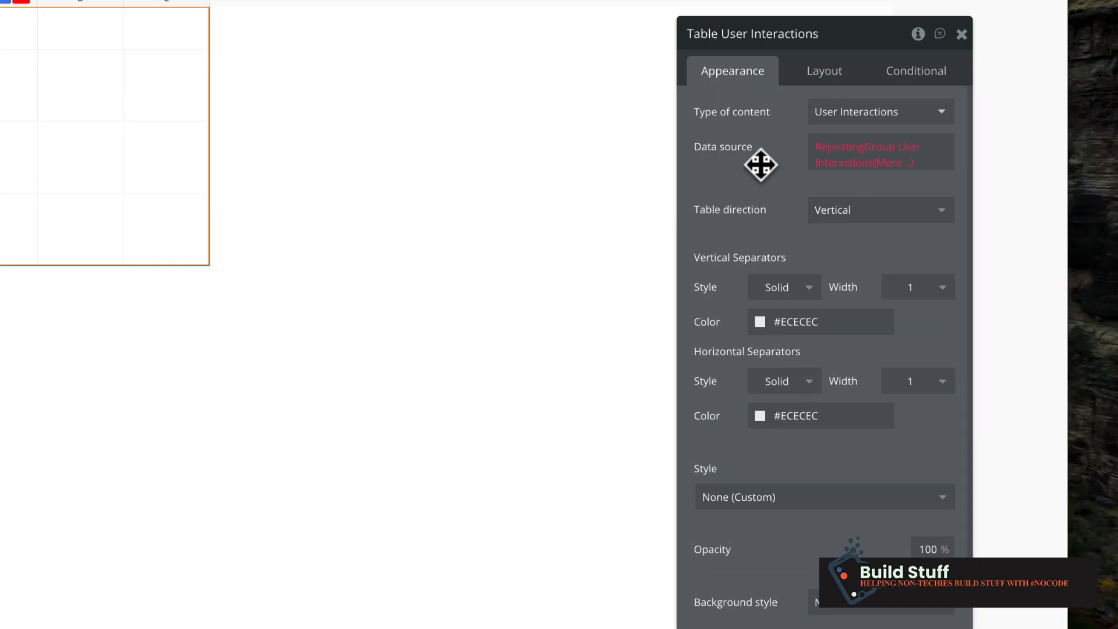
click(903, 169)
click(926, 210)
click(768, 185)
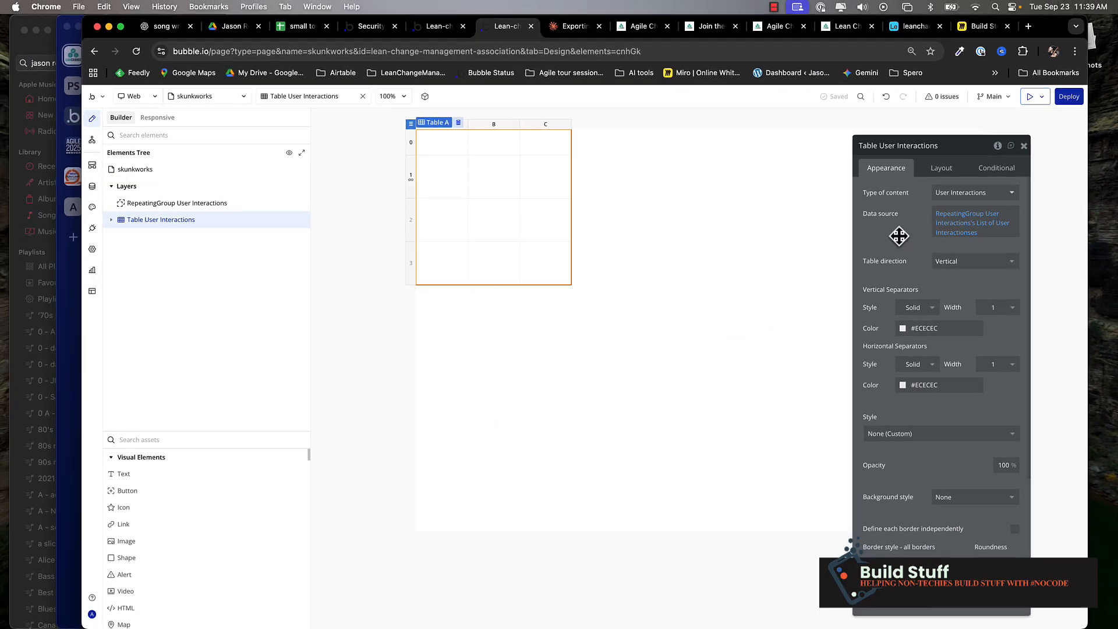
click(941, 168)
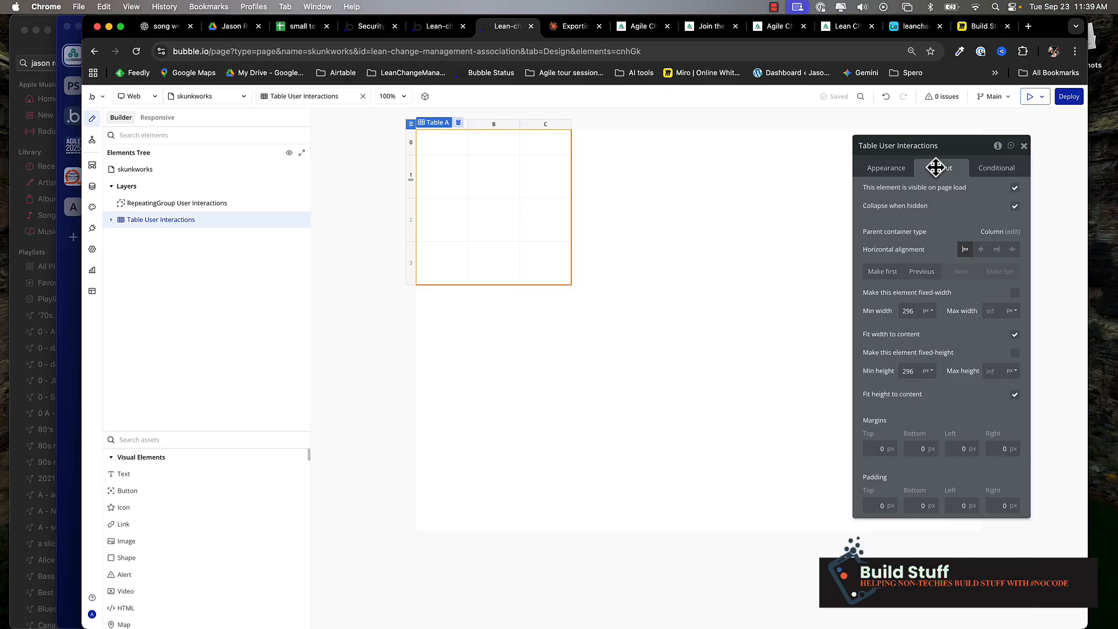
click(1015, 335)
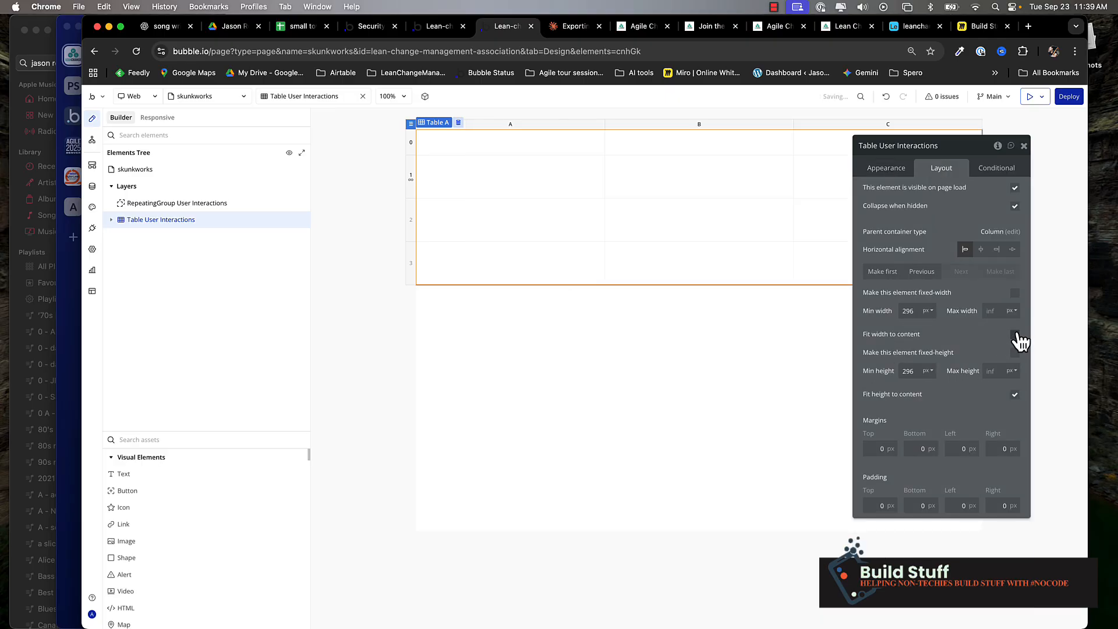
- Place a text element reading "cta" in the first cell of the table's header row
click(122, 475)
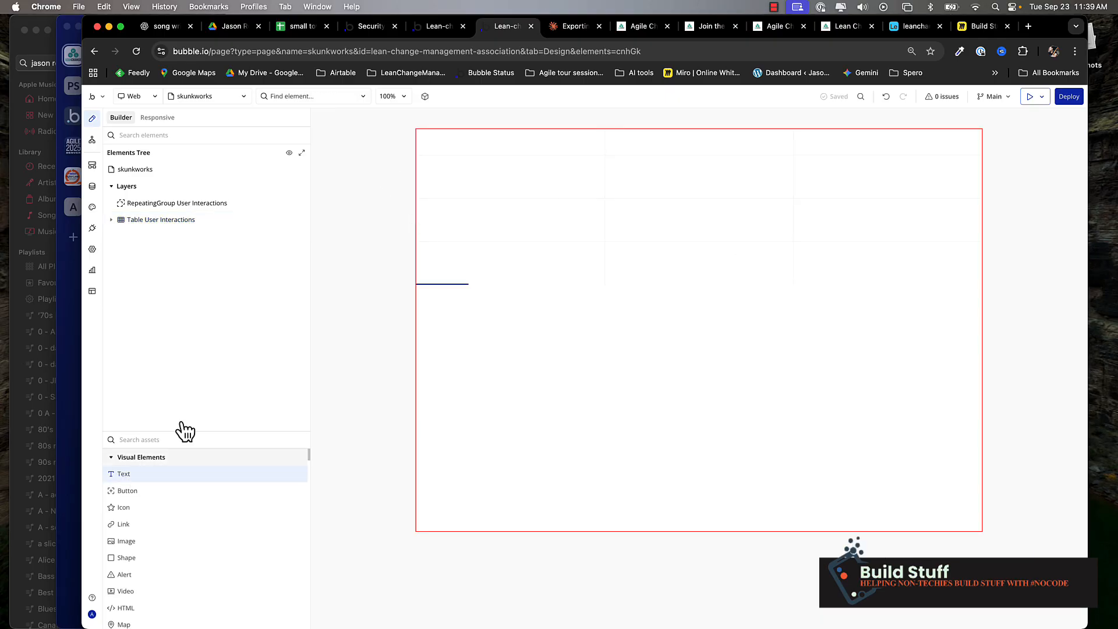
click(456, 145)
text(cta)
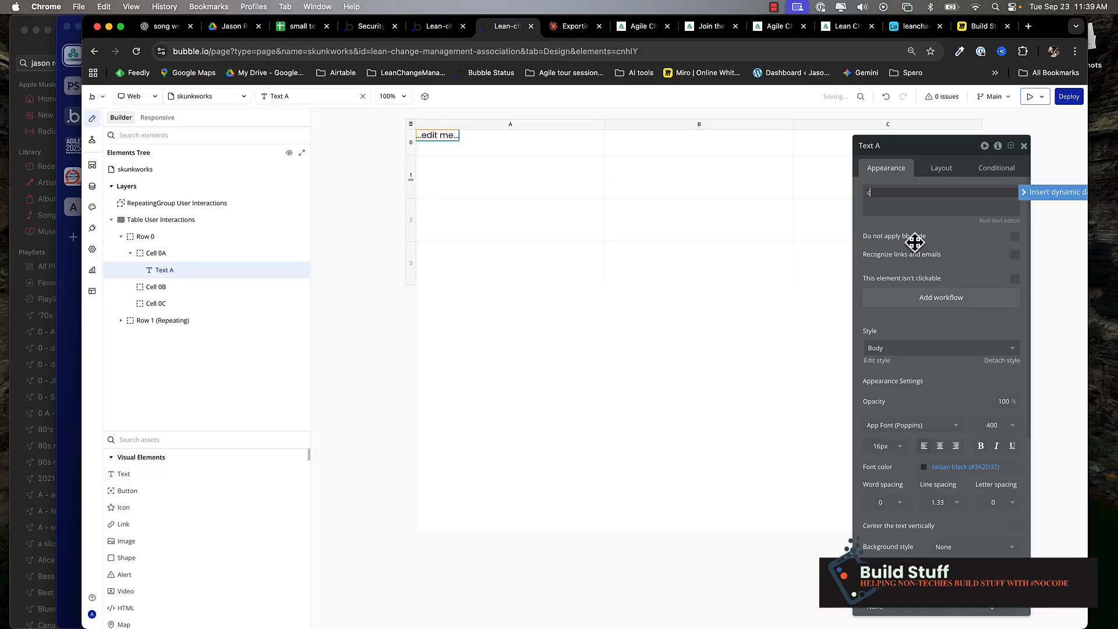
click(633, 145)
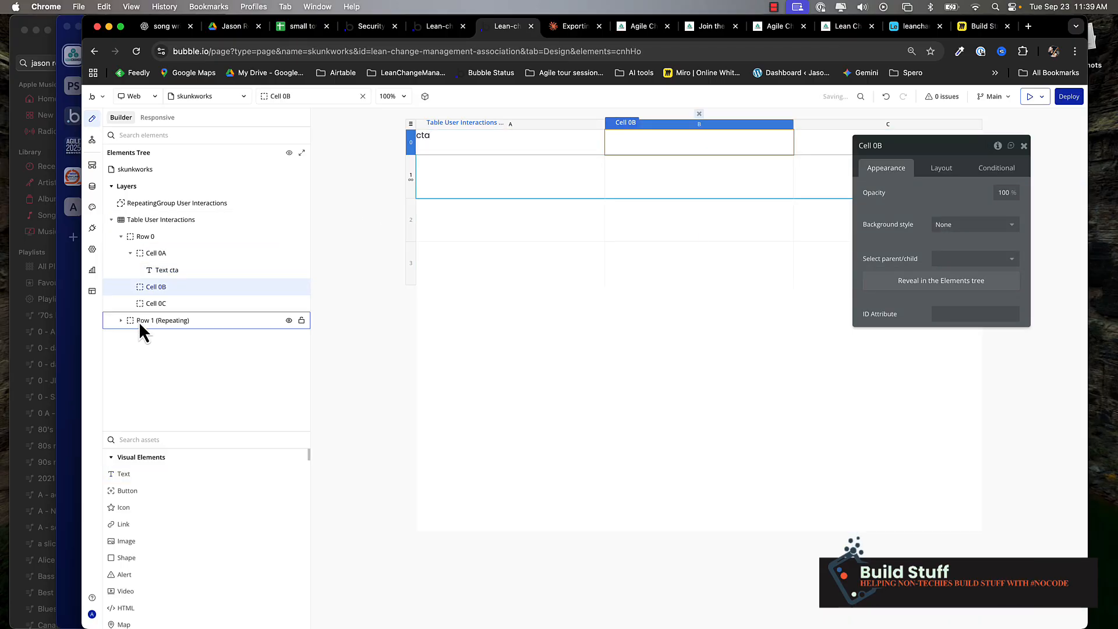
click(519, 151)
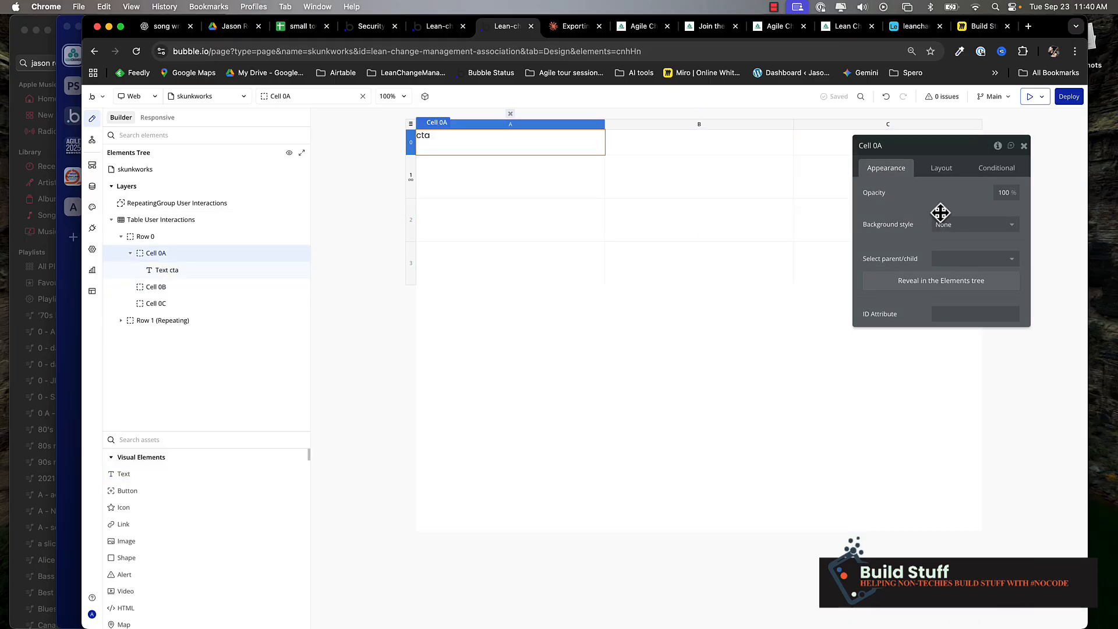
- Change the header text in the table's first column to "interaction"
click(424, 136)
click(900, 209)
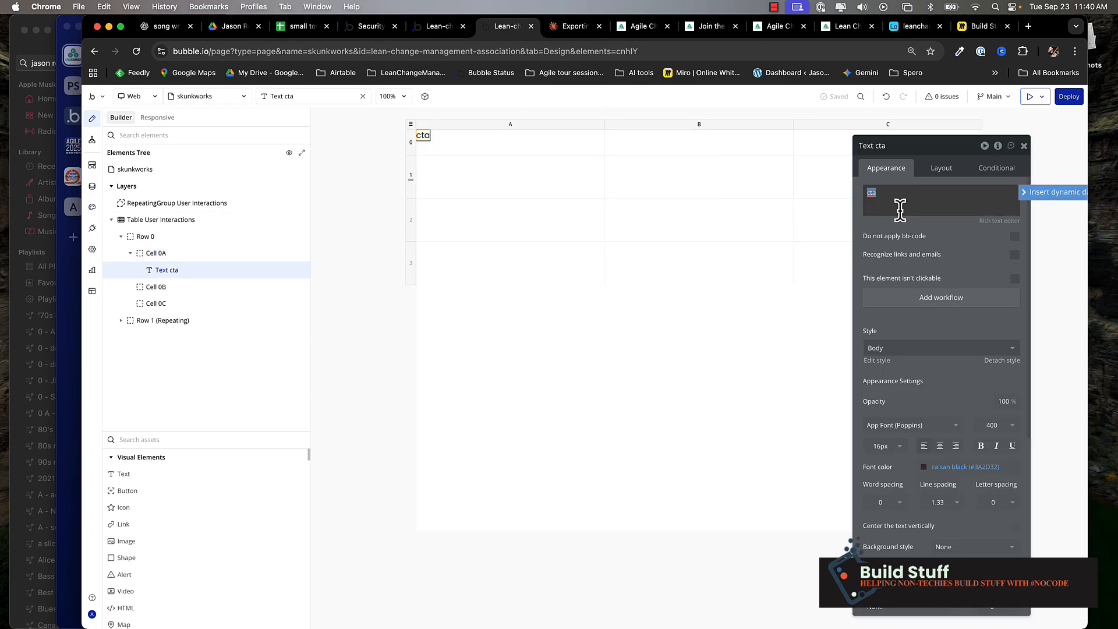
text(interaction)
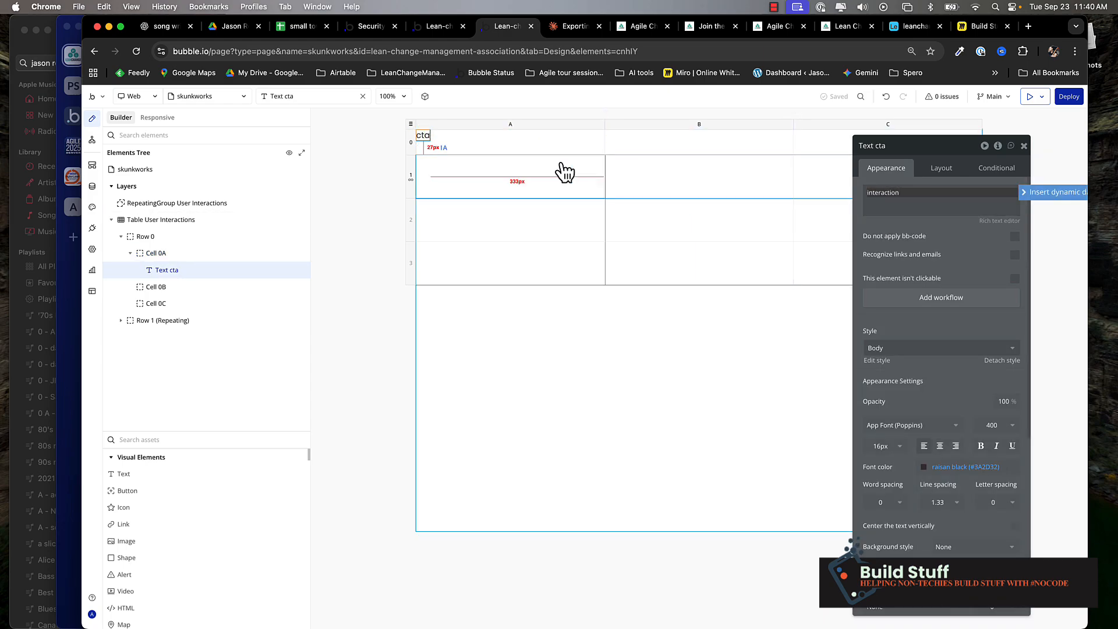
click(490, 152)
click(438, 135)
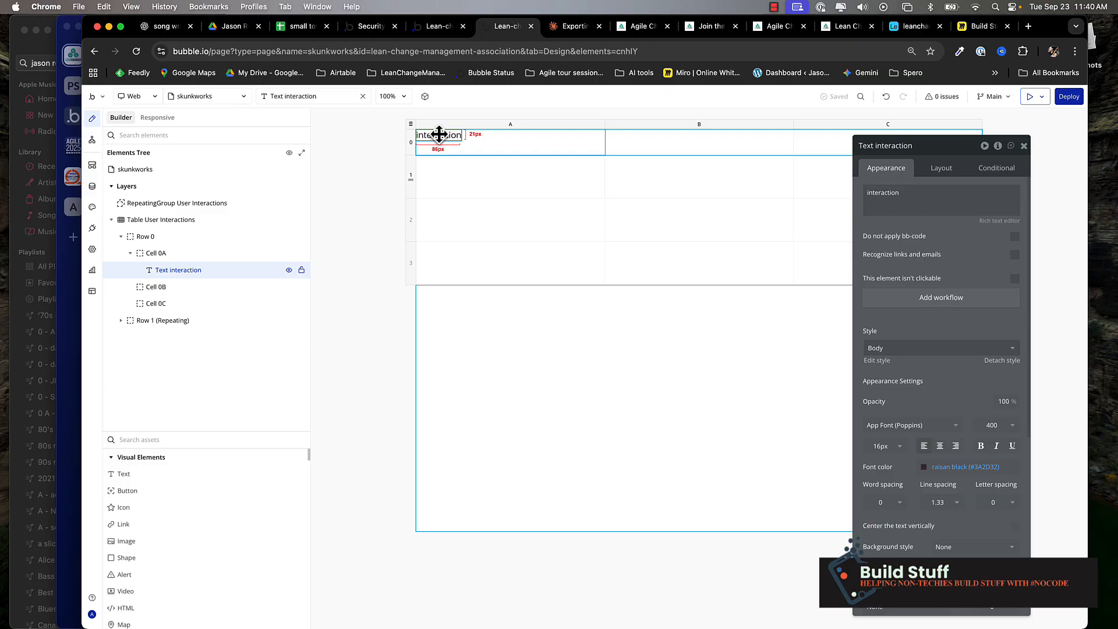
- Copy the first column's header text into the second header cell and change it to "interaction category"
key(super+c)
click(641, 150)
key(super+v)
click(891, 195)
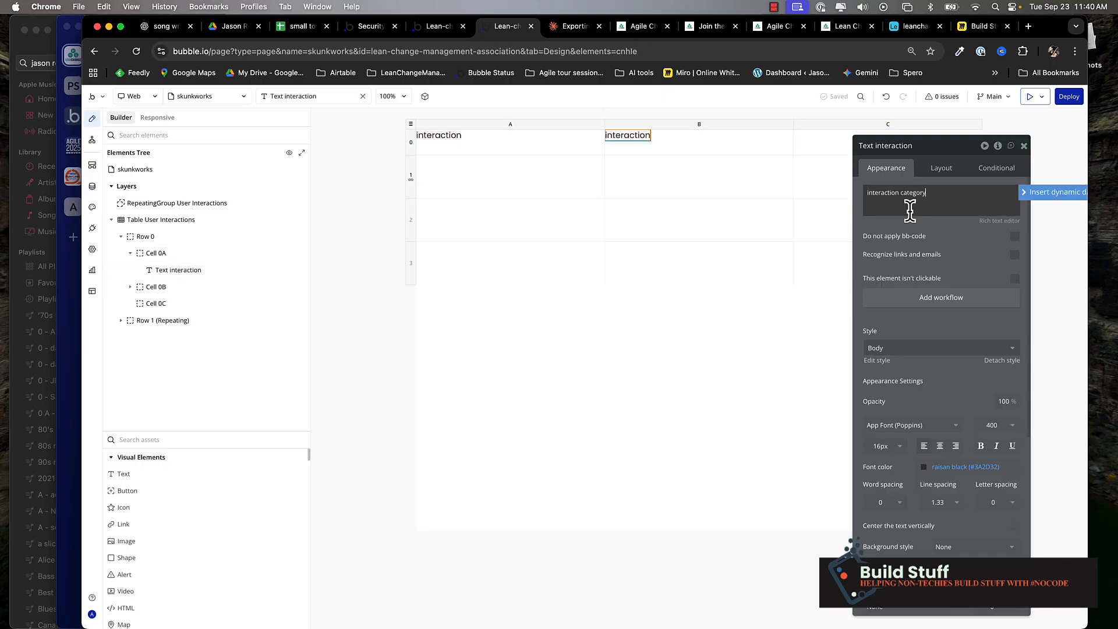
- Copy the "interaction category" header text into the third header cell and change it to "user"
click(637, 137)
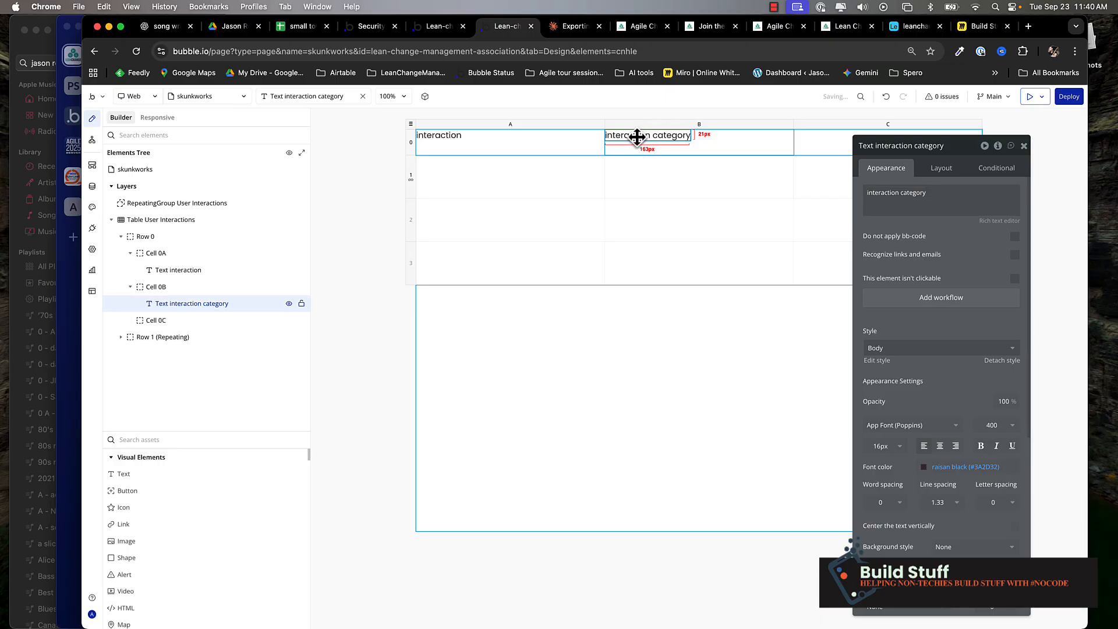
key(super+c)
key(super+v)
drag(784, 141, 816, 140)
triple_click(890, 199)
text(user)
click(926, 235)
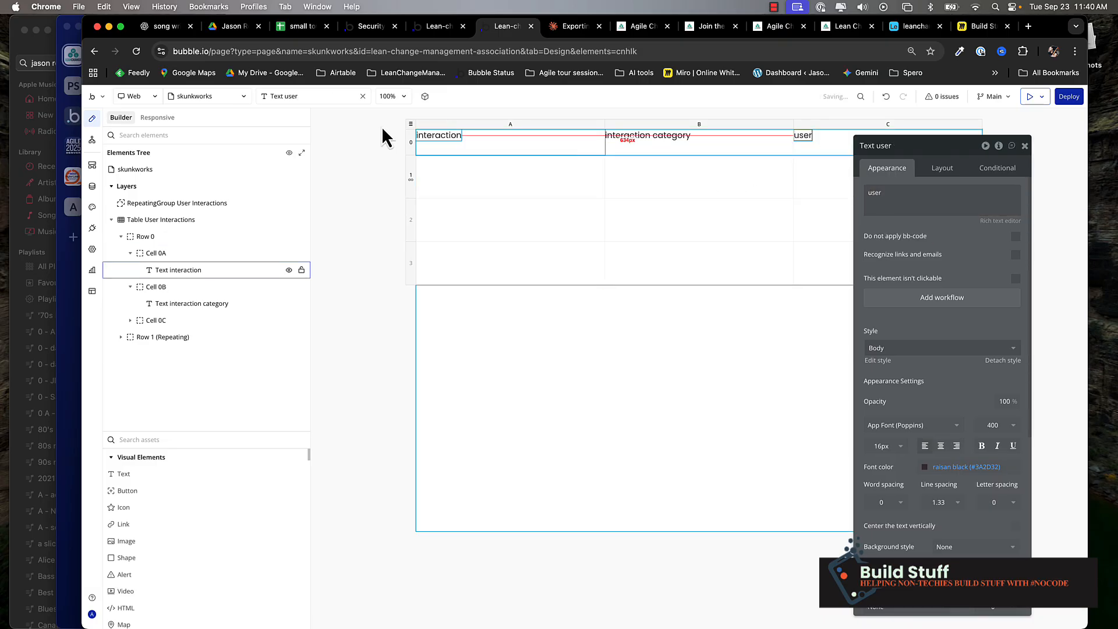
- Place a text element in the repeating row's first cell showing Current row's User Interactions's interaction's Display
click(464, 176)
click(132, 469)
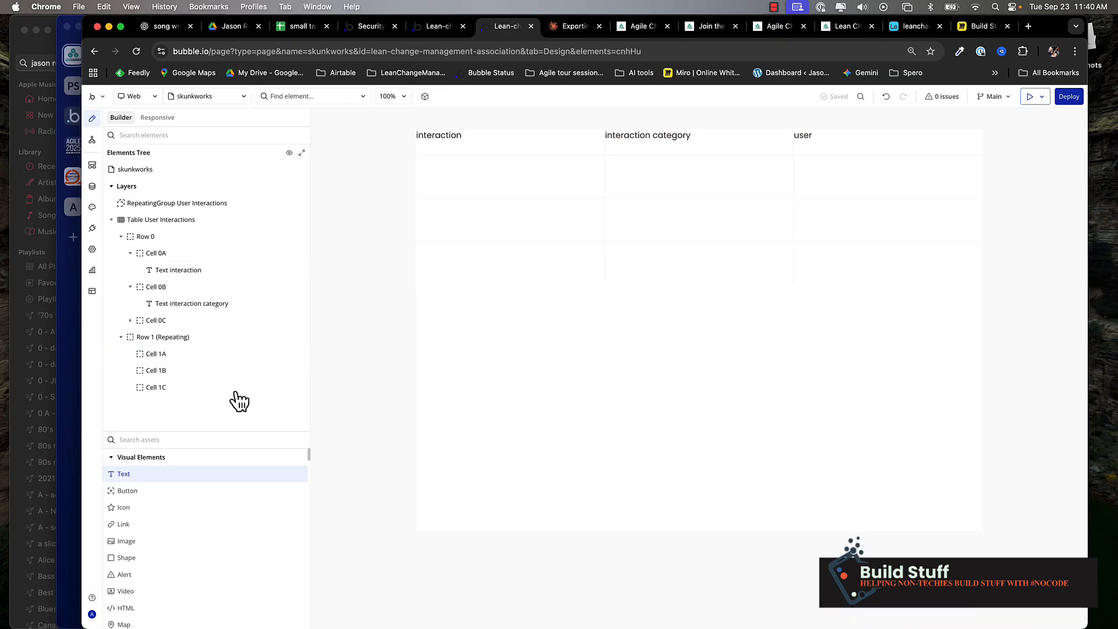
click(477, 180)
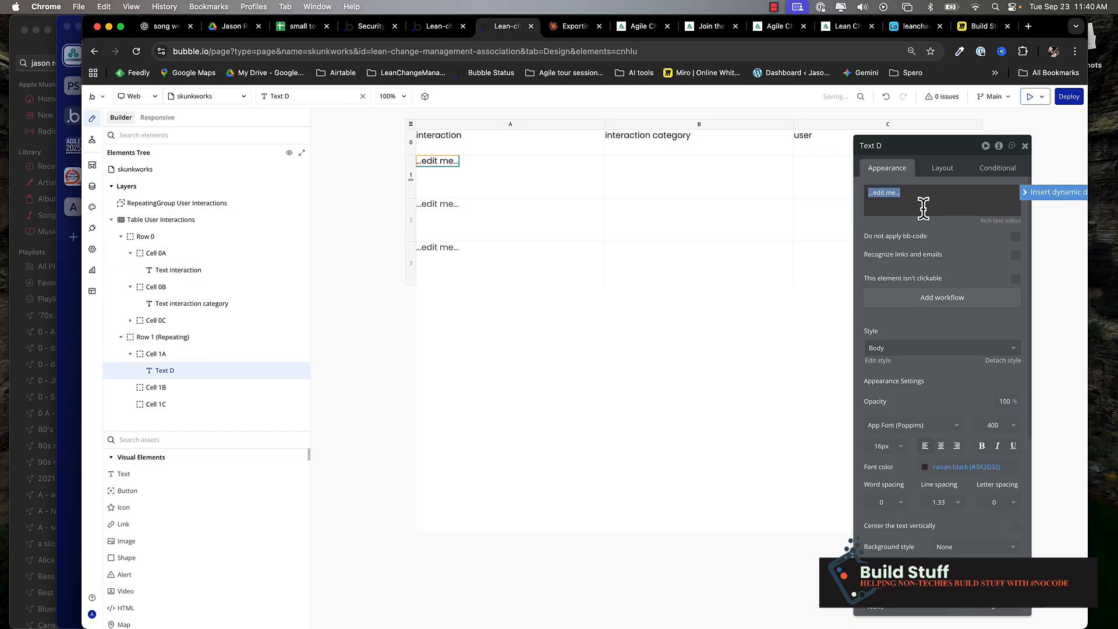
click(1055, 194)
click(946, 234)
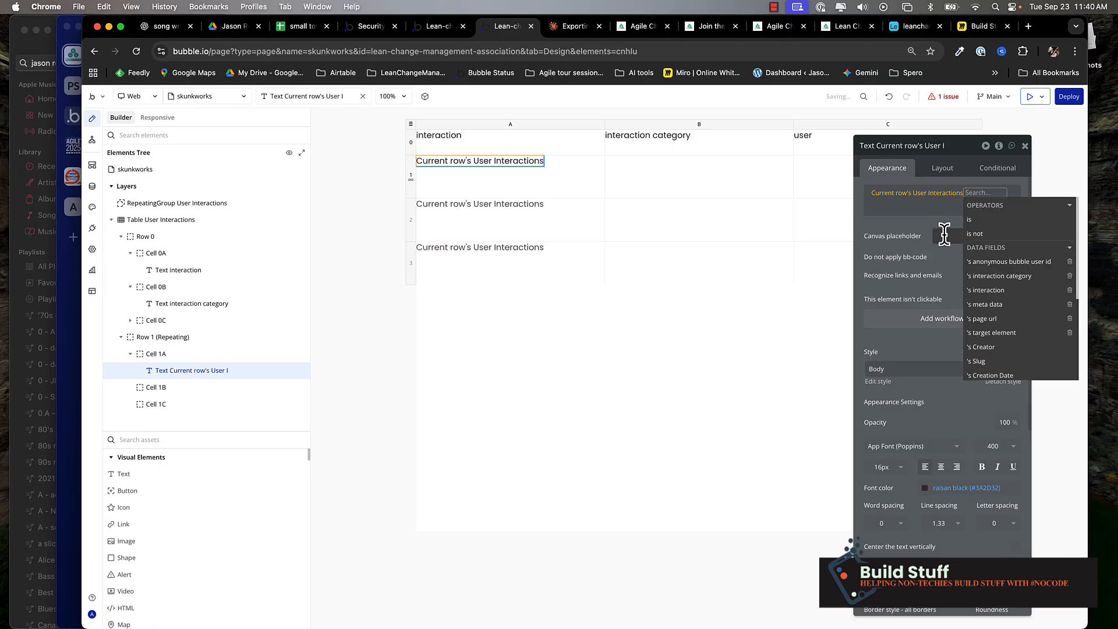
text(int)
click(988, 237)
text(na)
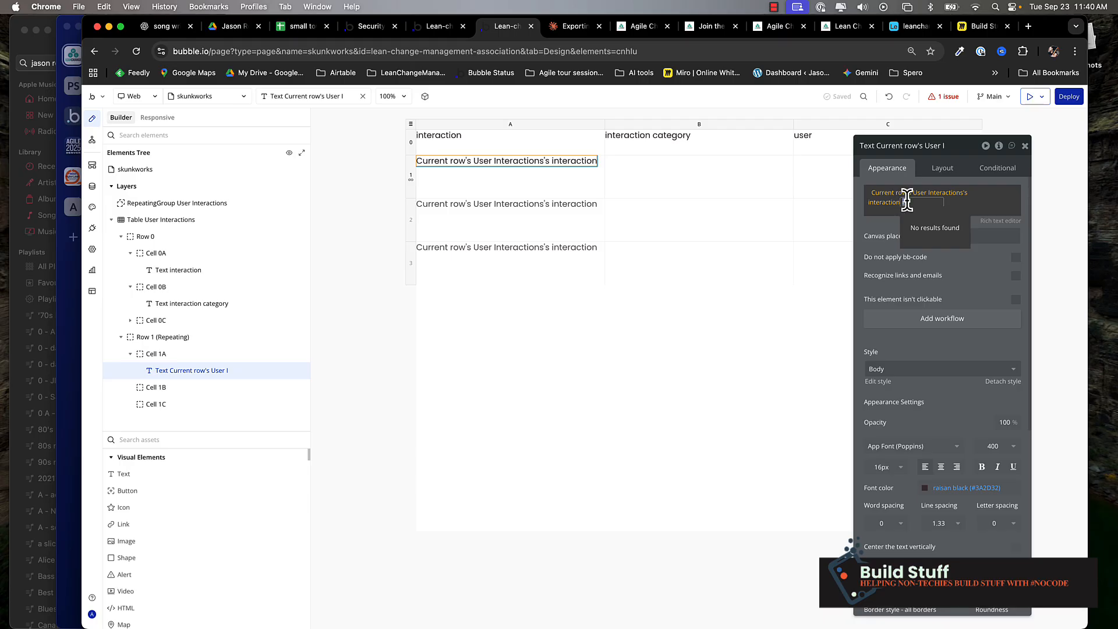
key(BackSpace)
text(d)
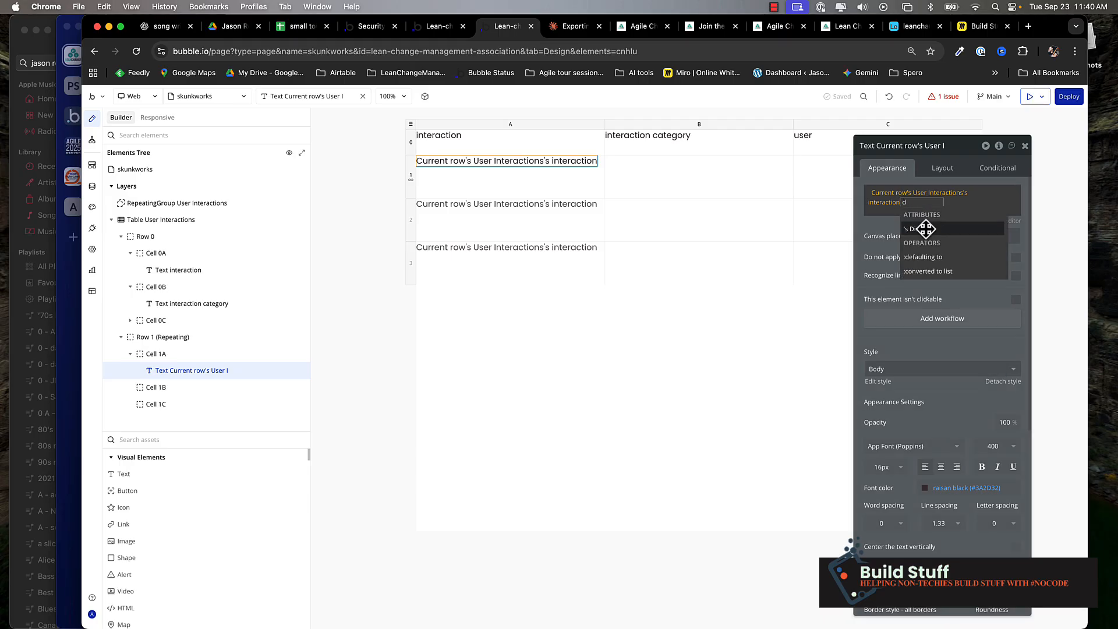
click(926, 227)
click(879, 225)
- Copy the interaction text into the repeating row's second cell and switch its data field to interaction category
drag(555, 169, 745, 168)
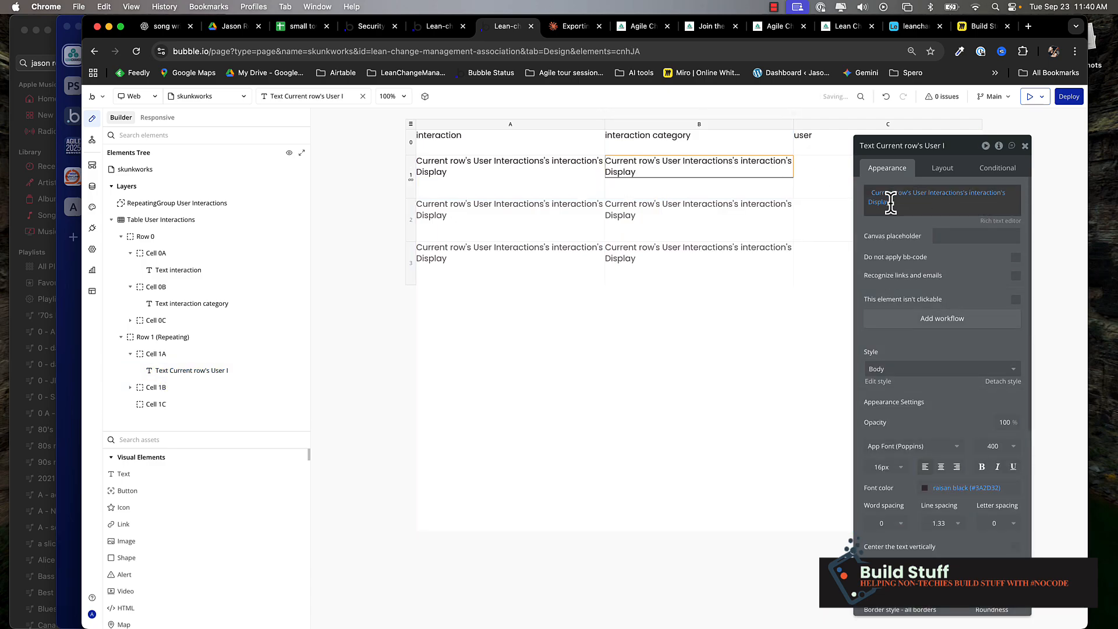
click(992, 192)
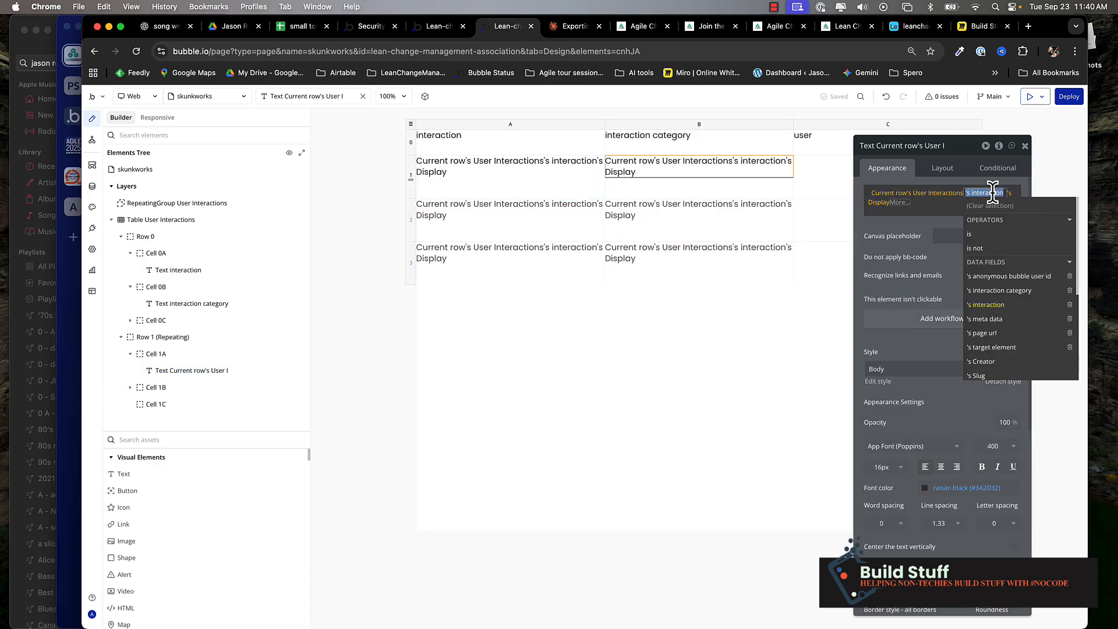
click(1015, 291)
click(886, 224)
- Paste the interaction text into the repeating row's third cell and make it show the Creator's First Name
click(819, 169)
key(ctrl+v)
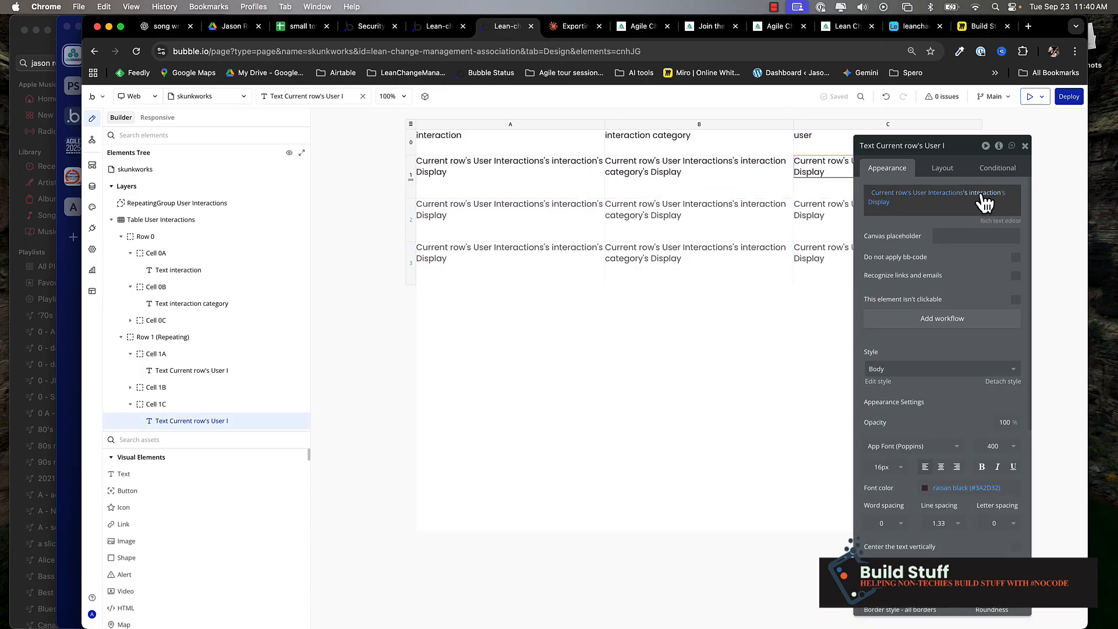
click(984, 194)
text(cre)
click(990, 220)
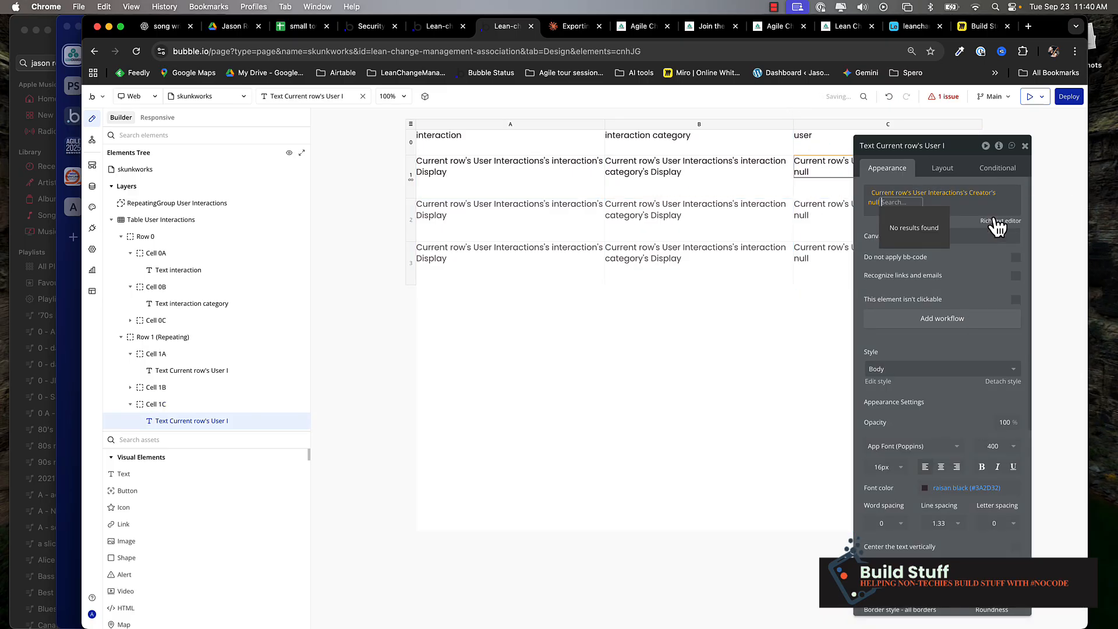
click(876, 211)
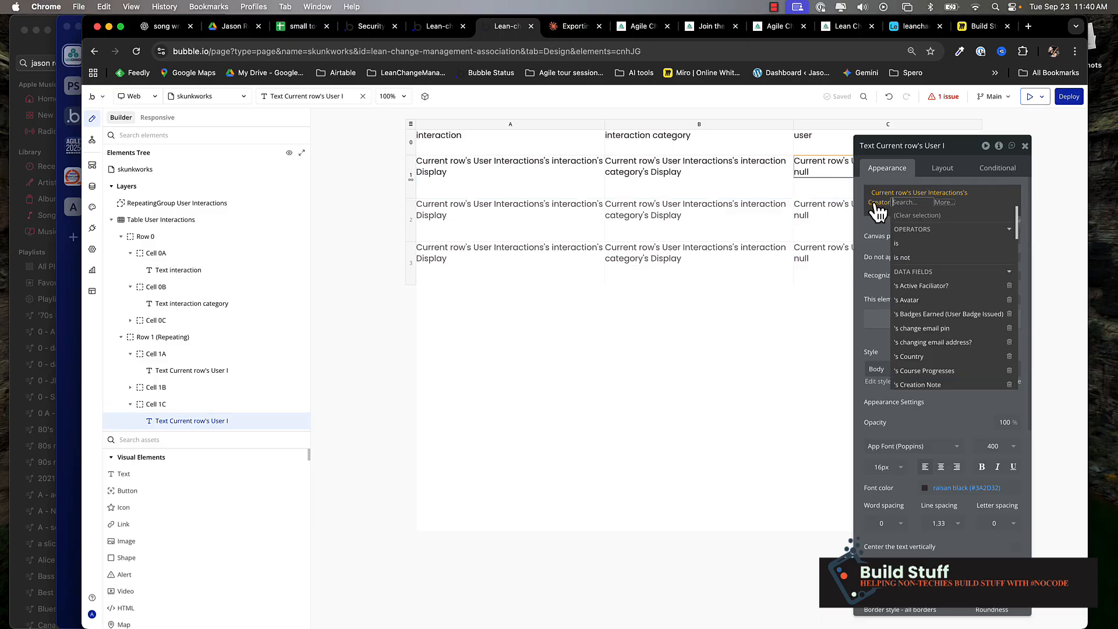
text(fir)
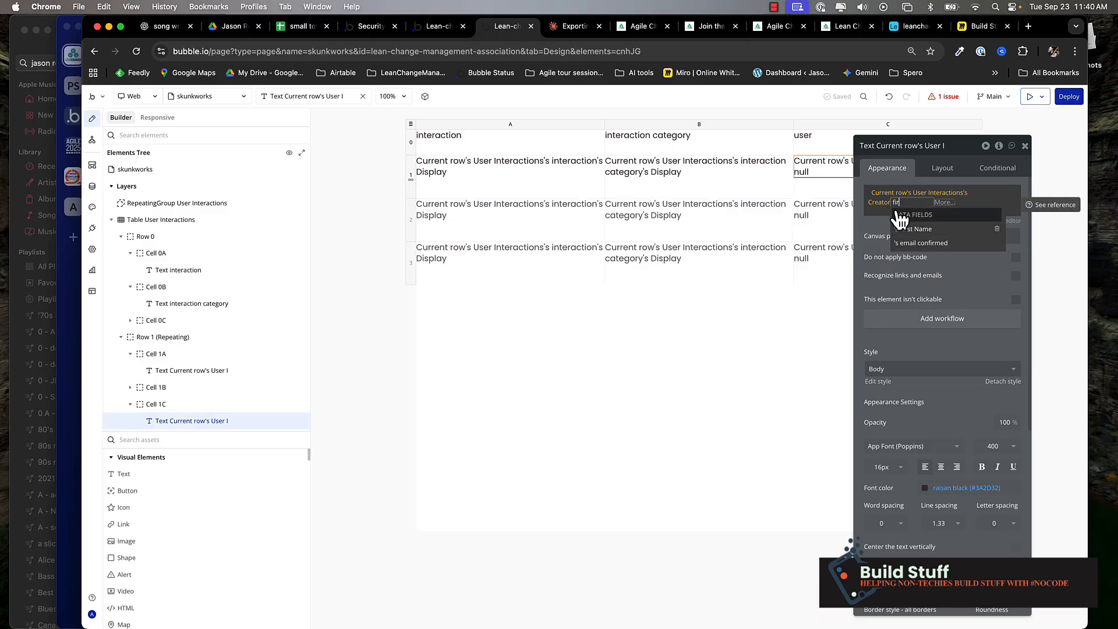
click(915, 229)
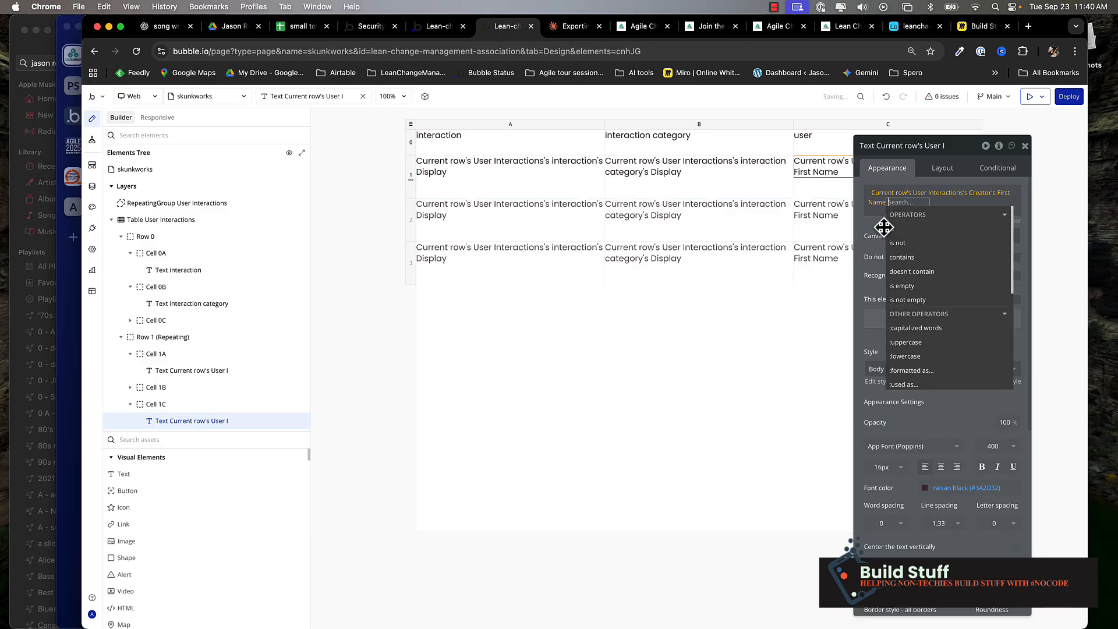
- Make the Creator's First Name expression default to "anonymous" when it is empty
click(883, 229)
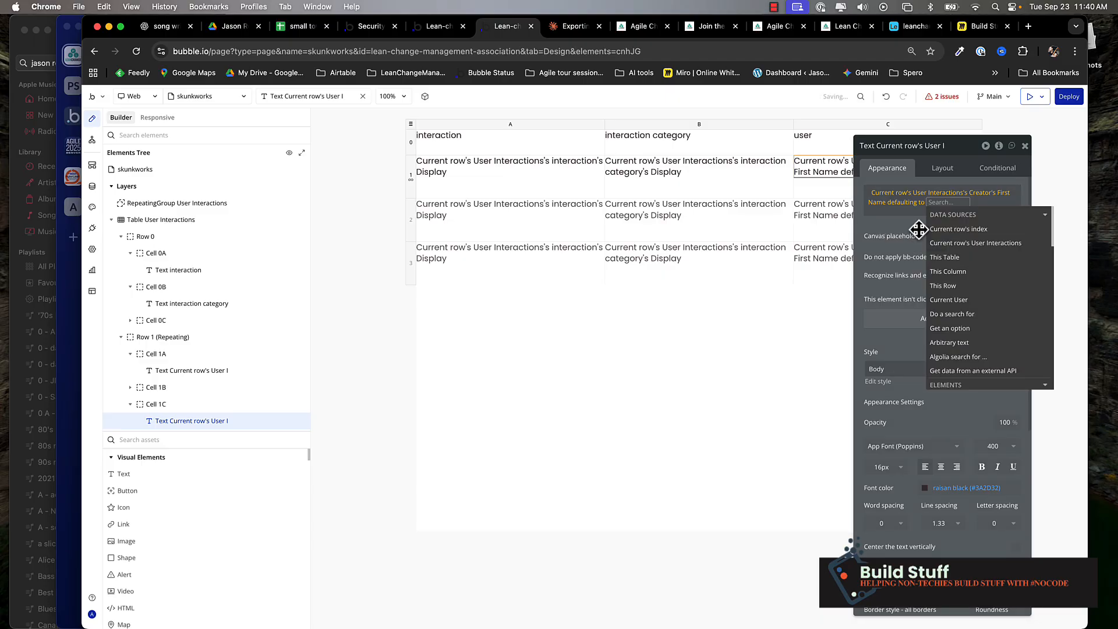
text(anony)
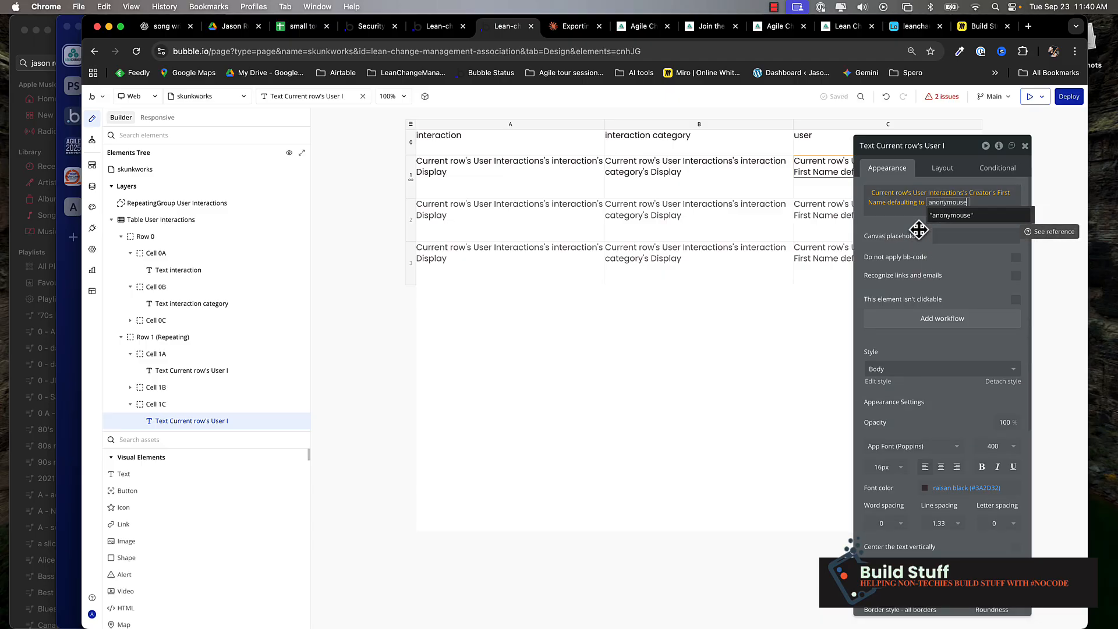
text(mous)
key(Return)
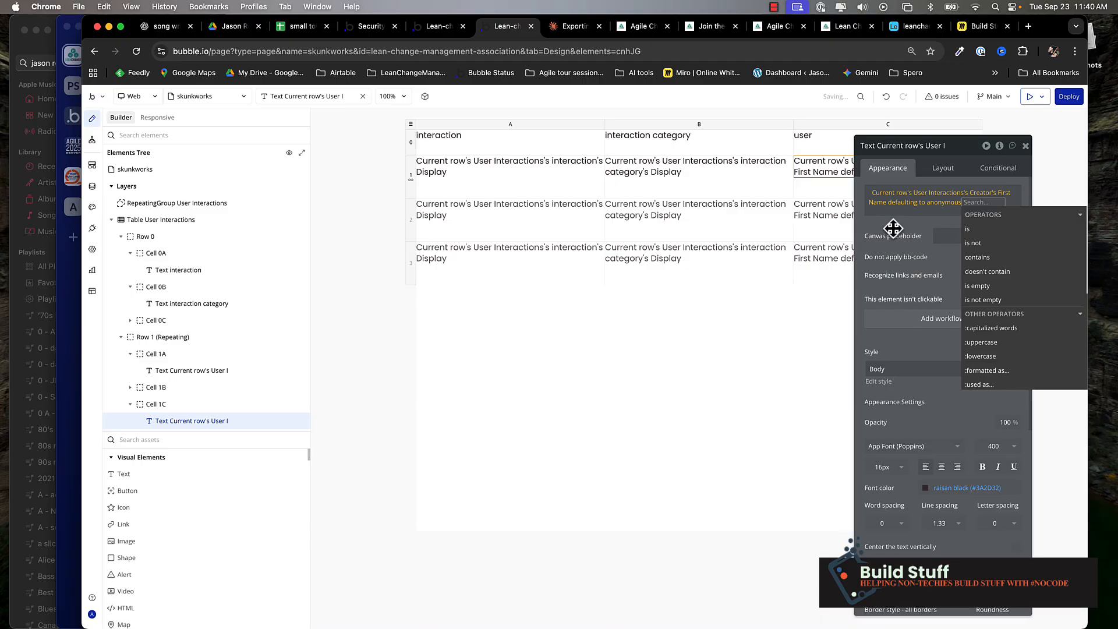
click(900, 227)
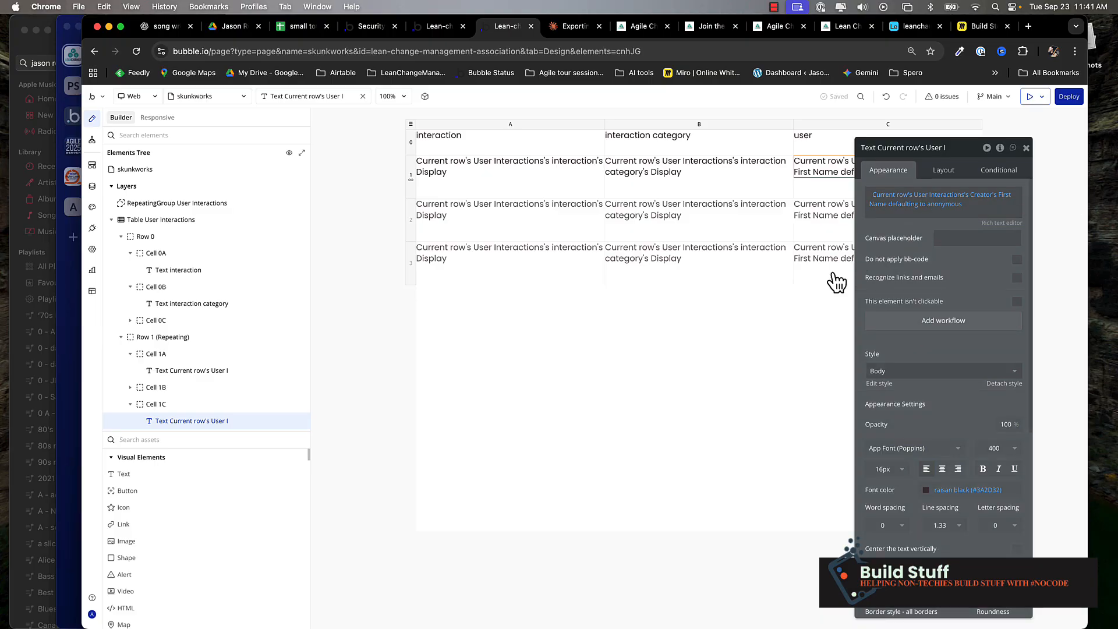
- Give the table's header row a flat color background using the Primary color variable
click(411, 143)
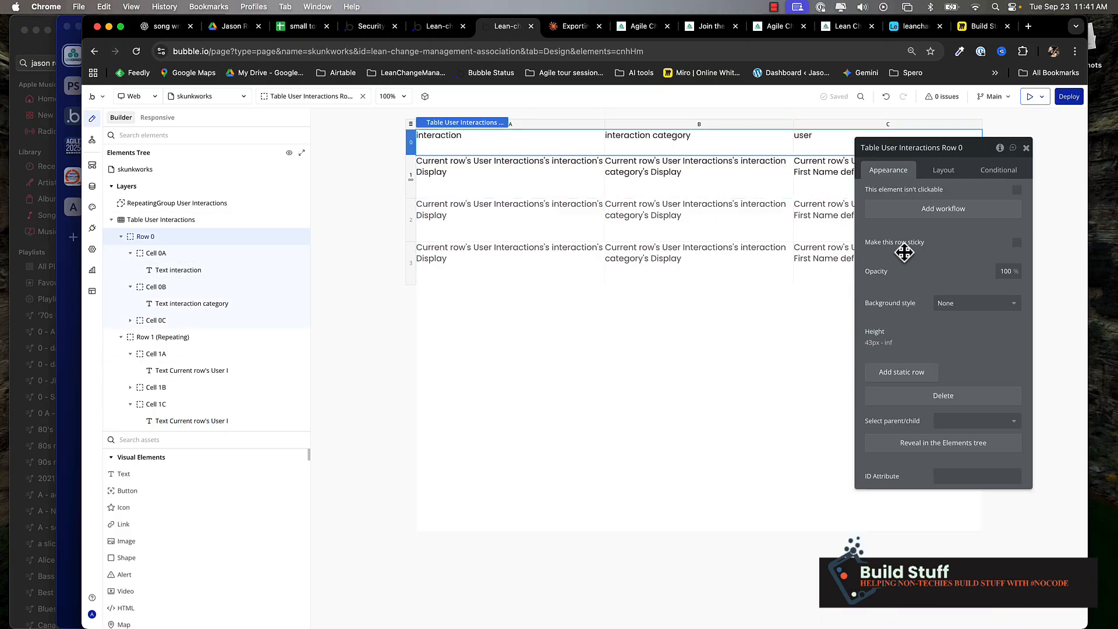
click(967, 304)
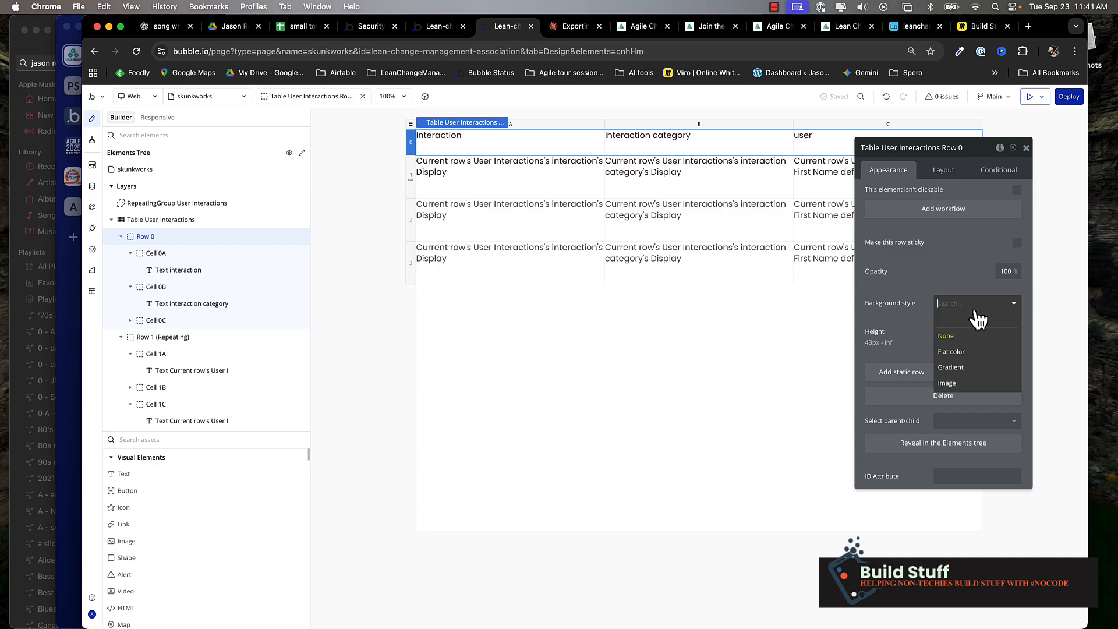
click(967, 349)
click(968, 324)
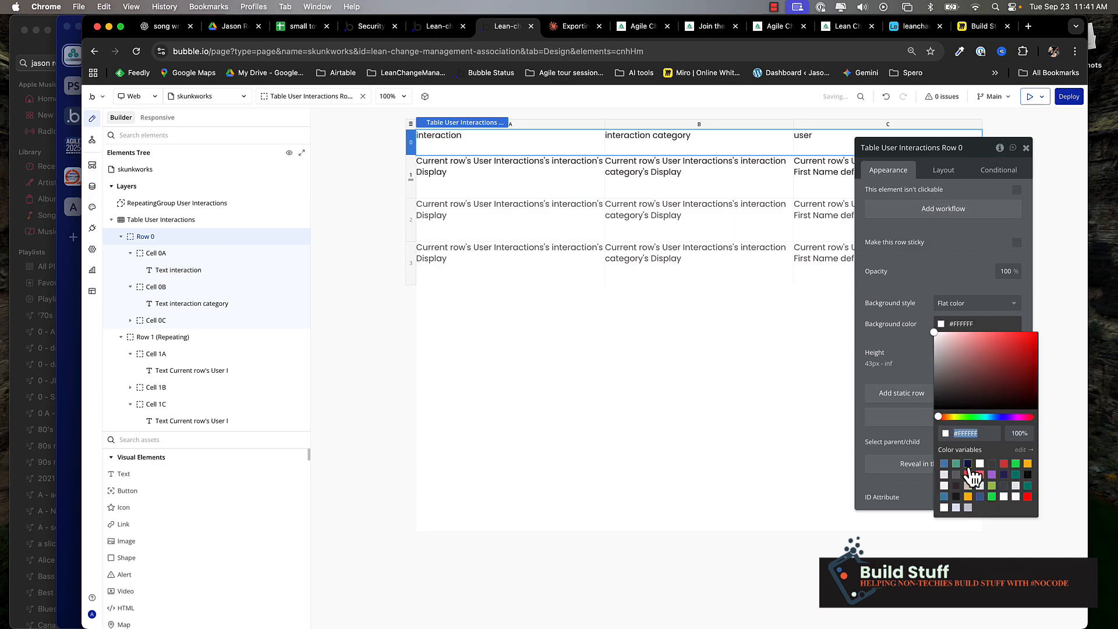
click(945, 464)
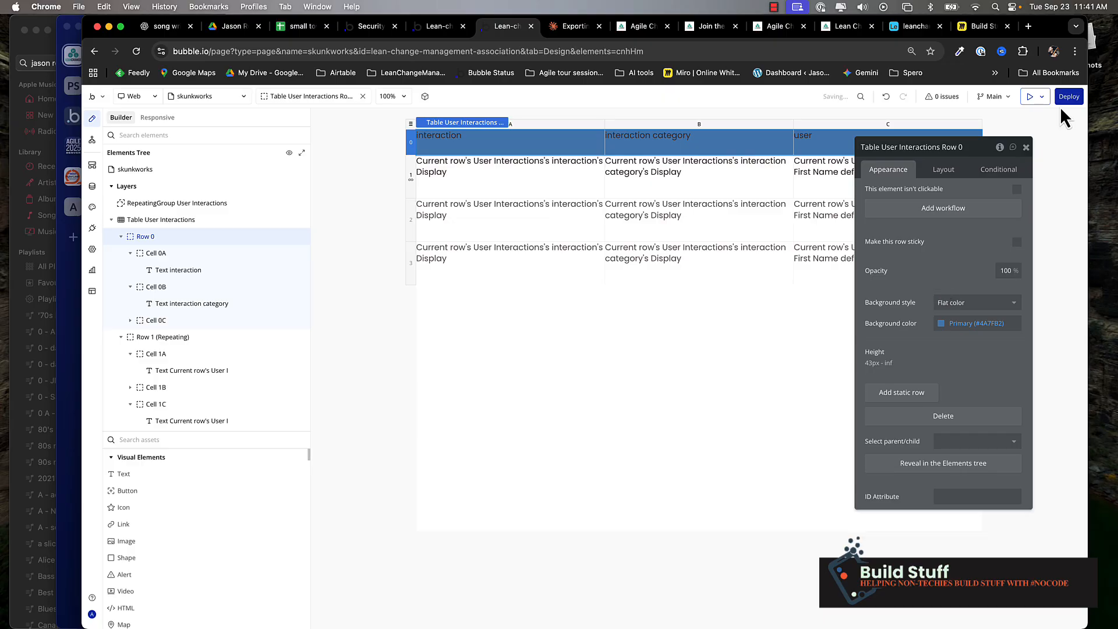
- Turn off the fixed number of repeating rows for the table's data row, preview the page, and return to the editor
click(411, 184)
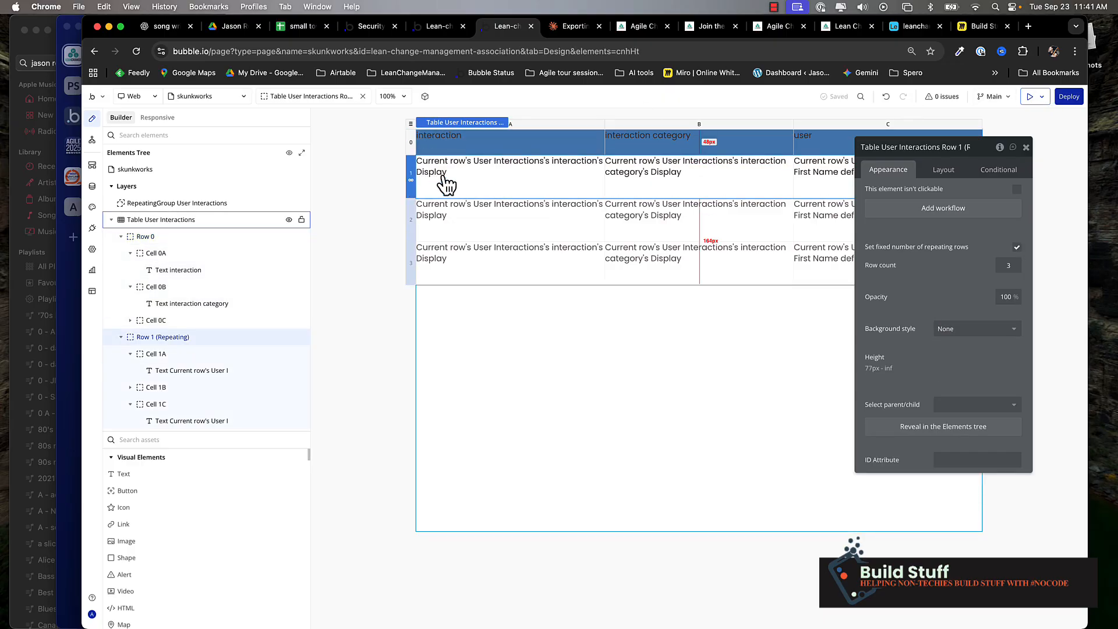
click(1017, 248)
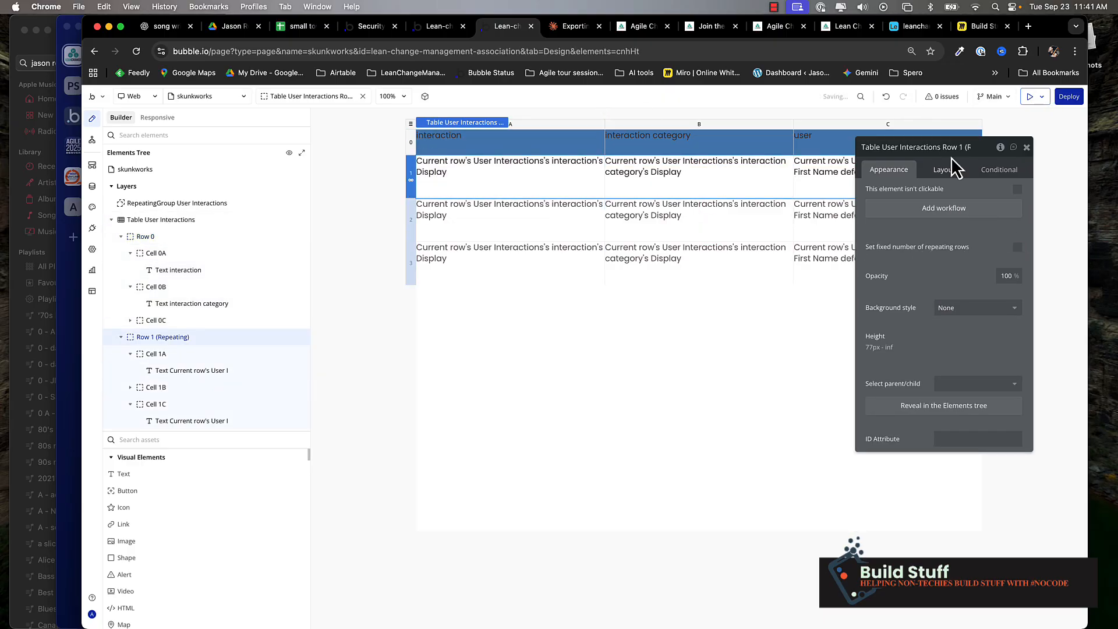
click(1029, 96)
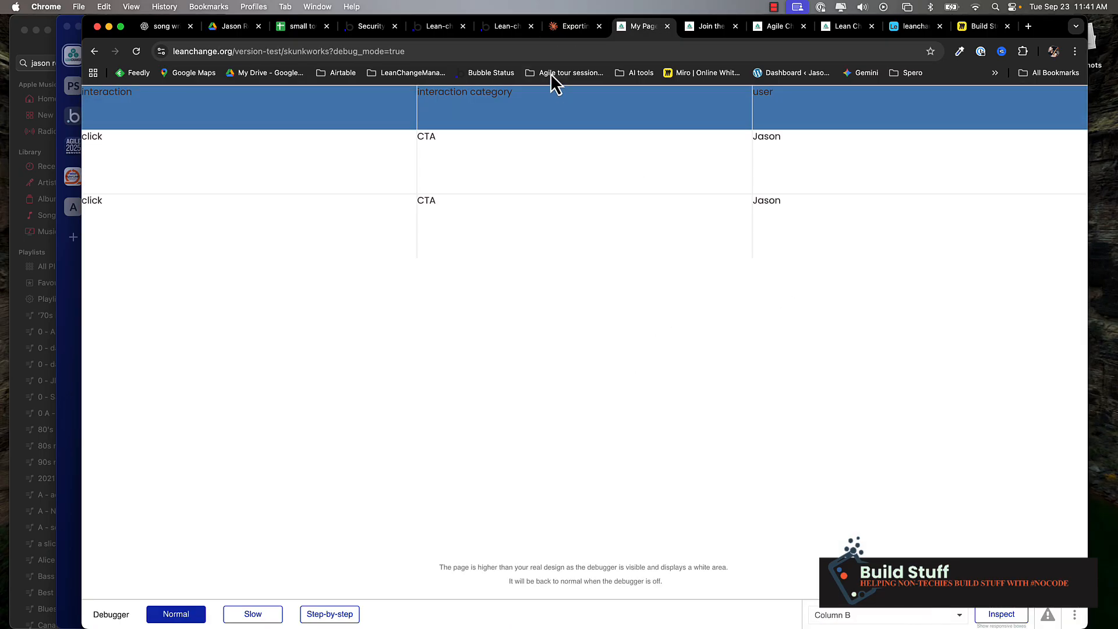
click(505, 27)
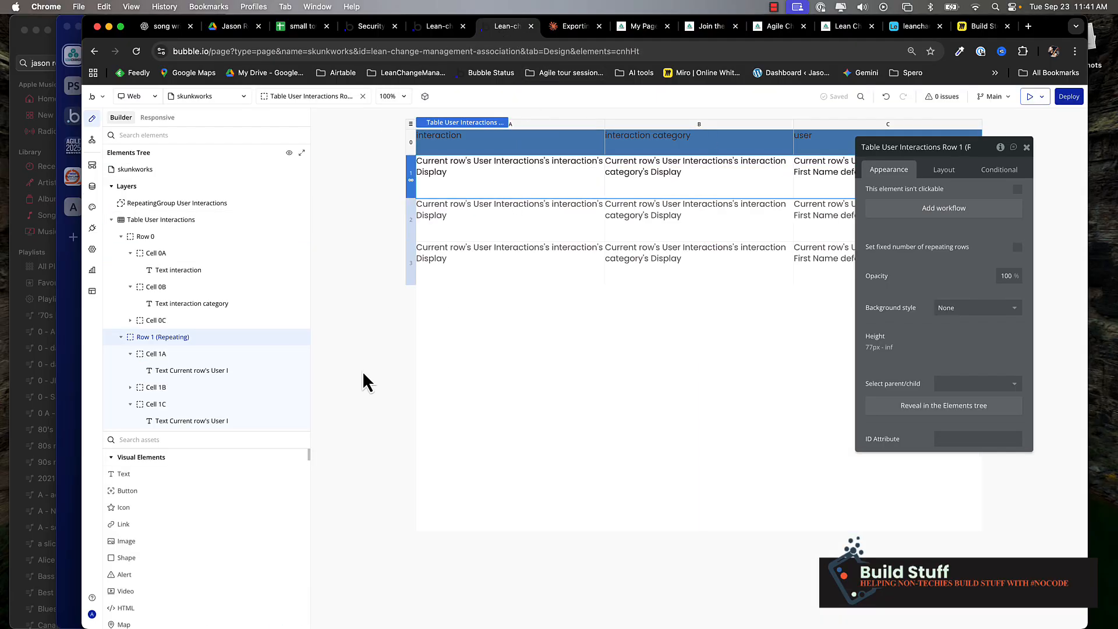
- Add a group above the table and name it "filters"
click(219, 439)
text(gr)
drag(168, 539, 429, 119)
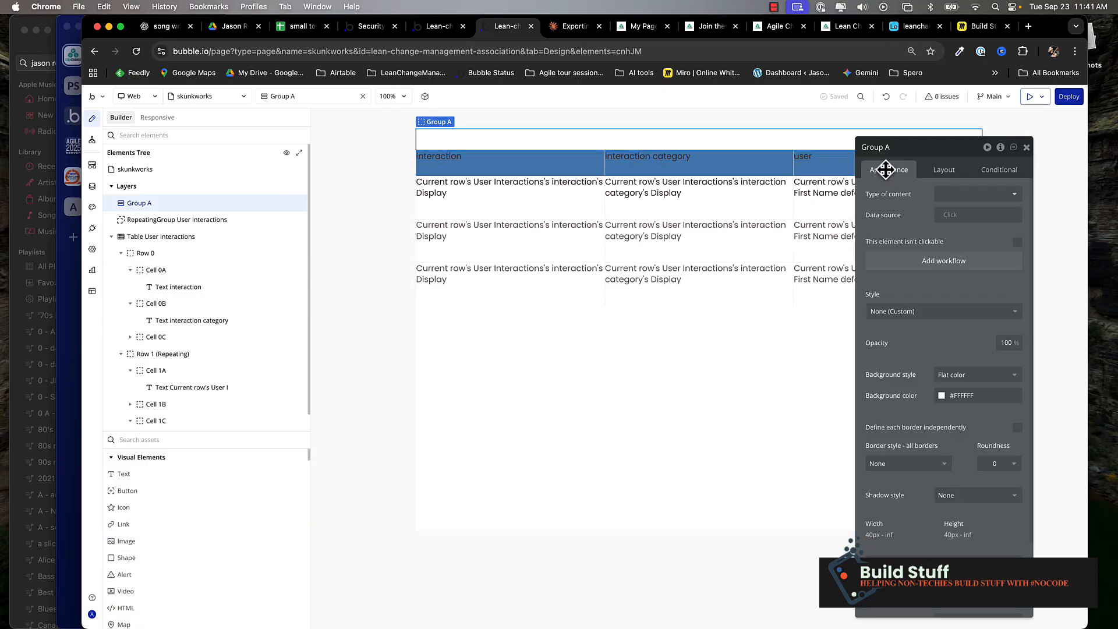
click(875, 151)
text(filters)
- Place a dropdown in the filters group with the placeholder "choose a page"
click(199, 439)
text(dr)
click(151, 524)
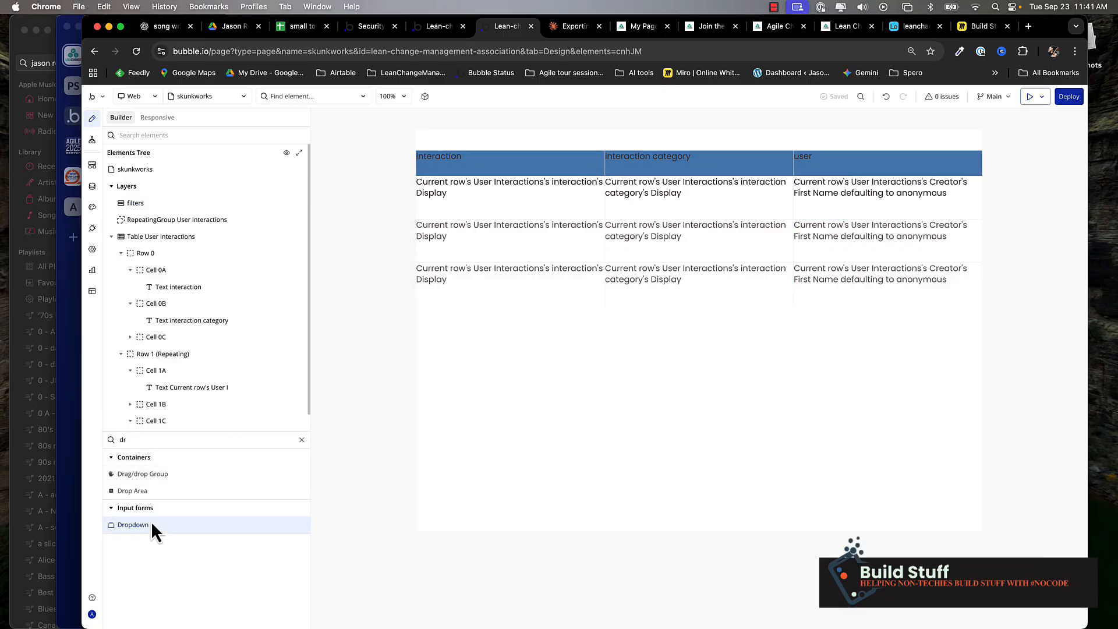
click(518, 146)
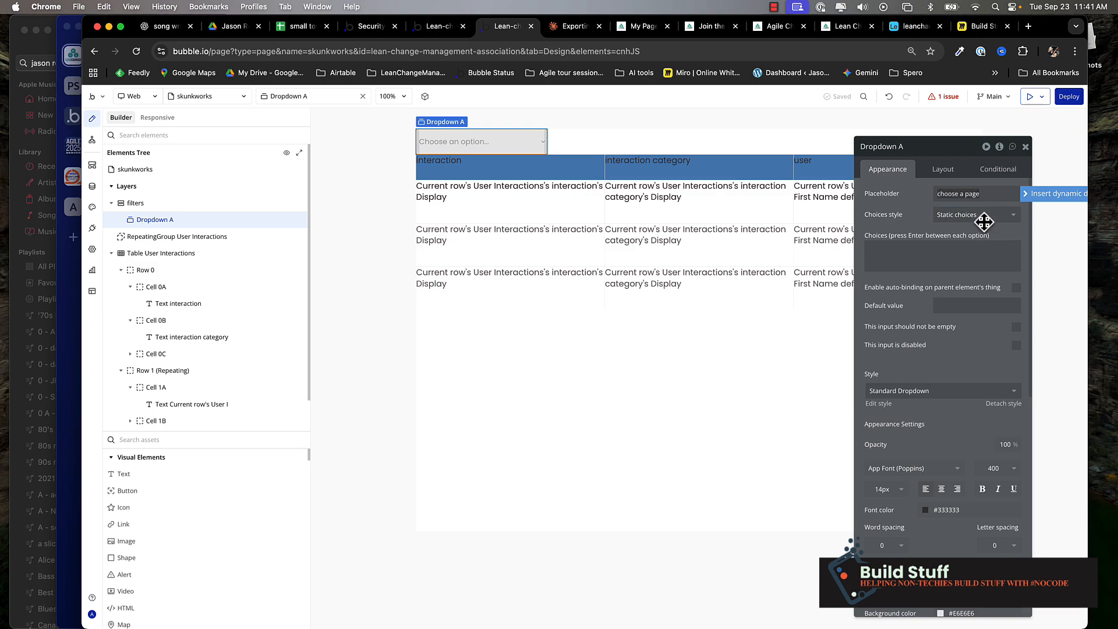
- Switch the page dropdown to dynamic choices and set its type of choices to User Interactions
click(989, 220)
click(962, 267)
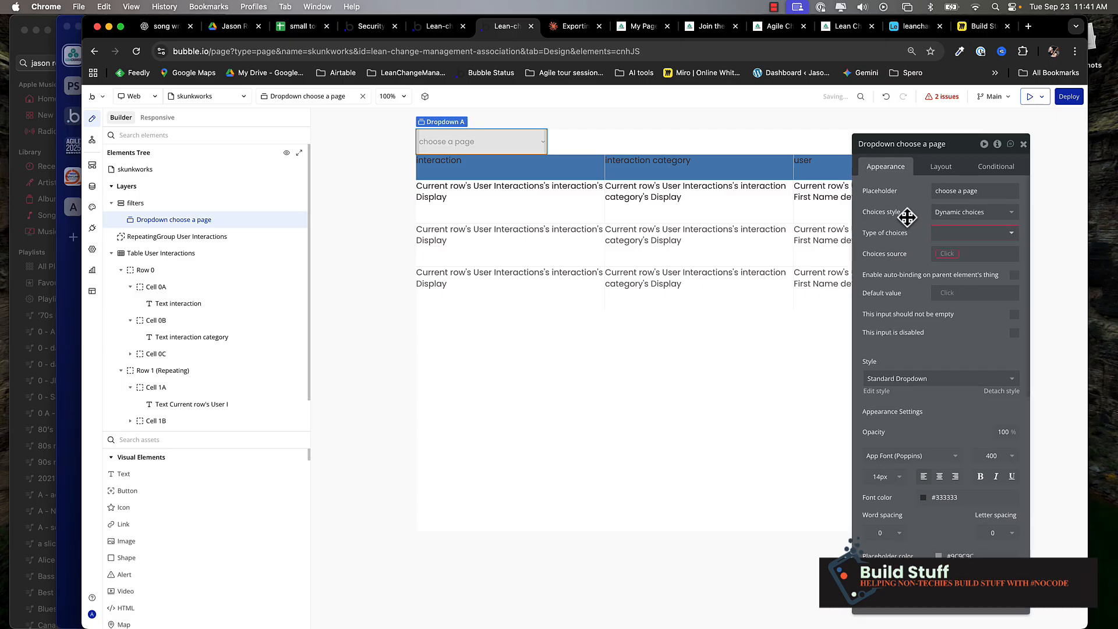
click(983, 233)
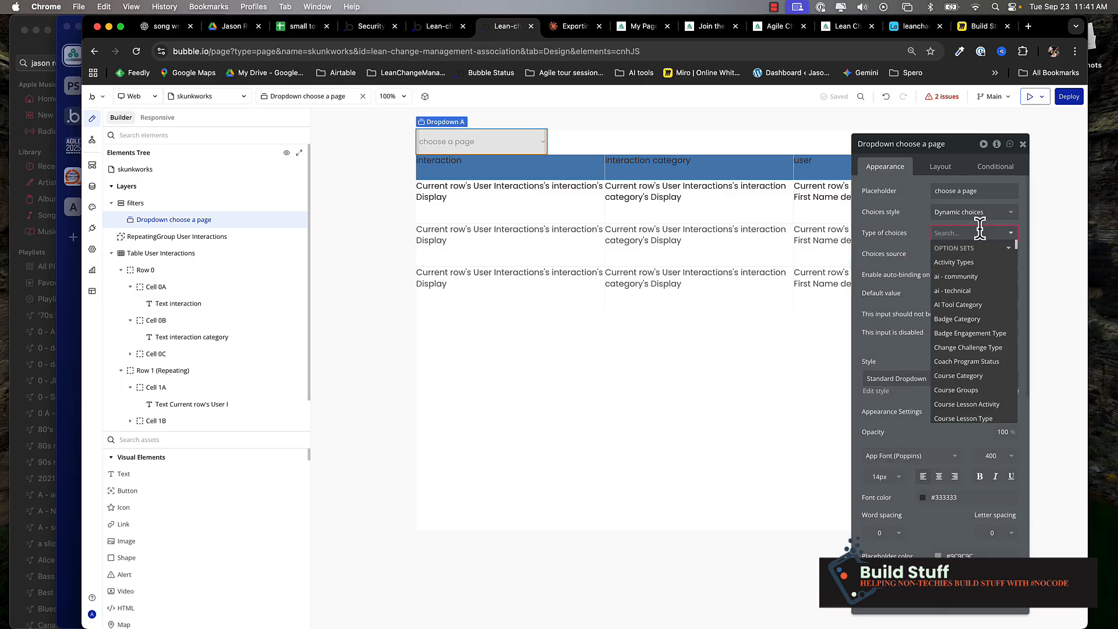
text(user)
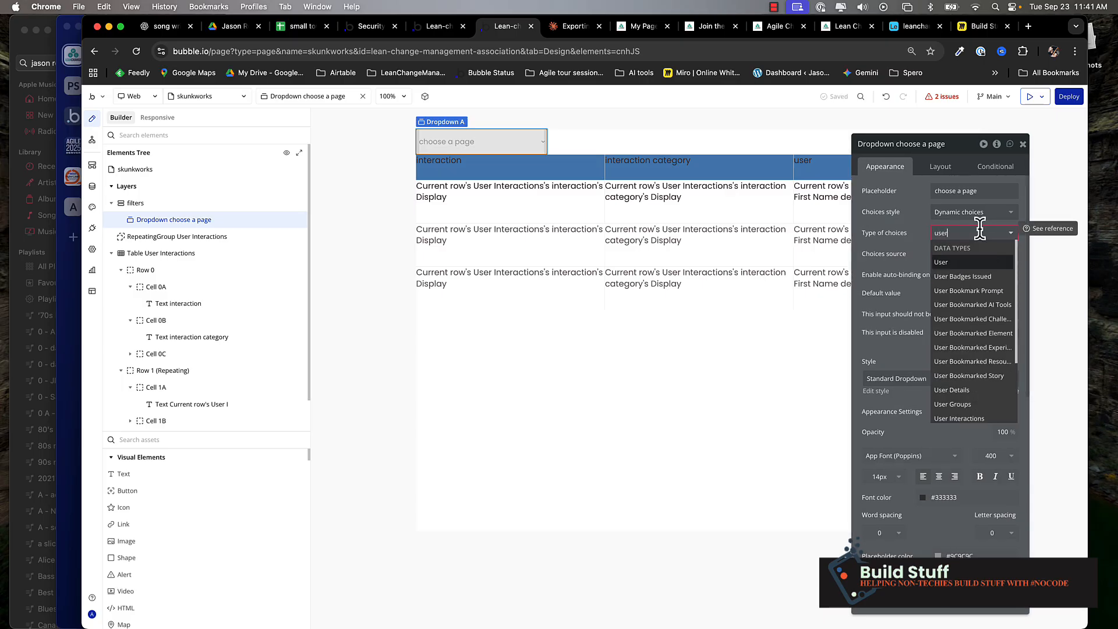
click(979, 414)
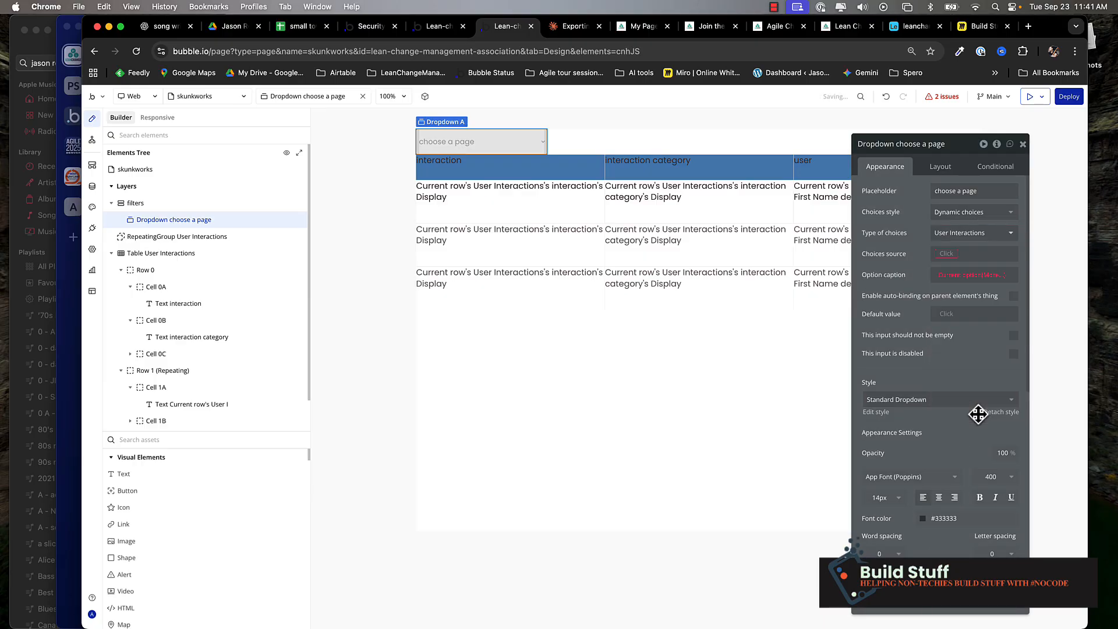
click(953, 256)
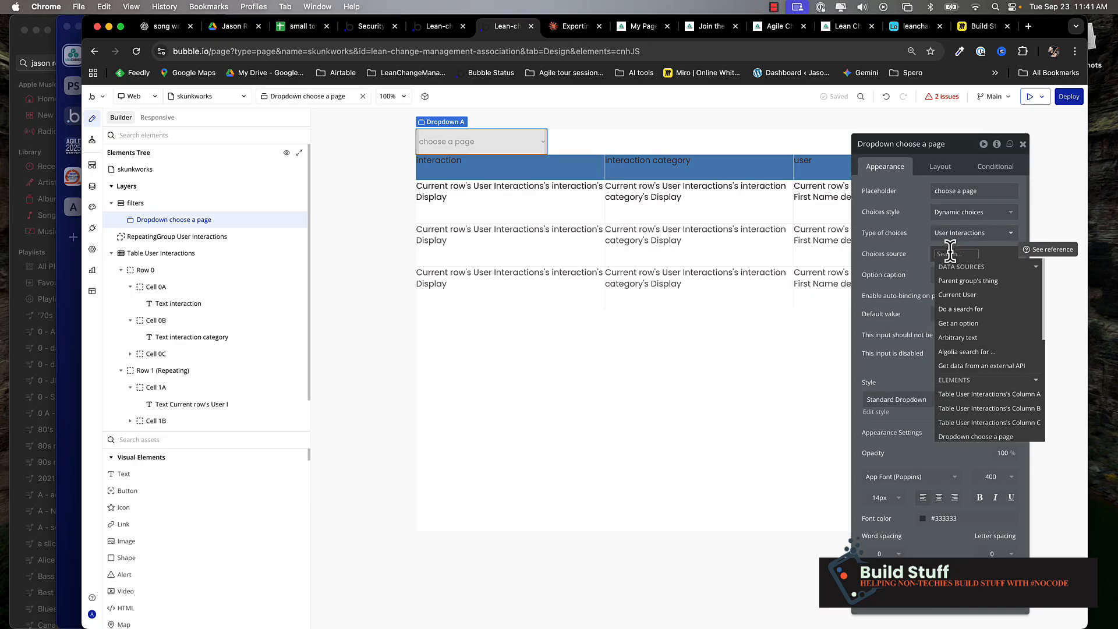
text(page)
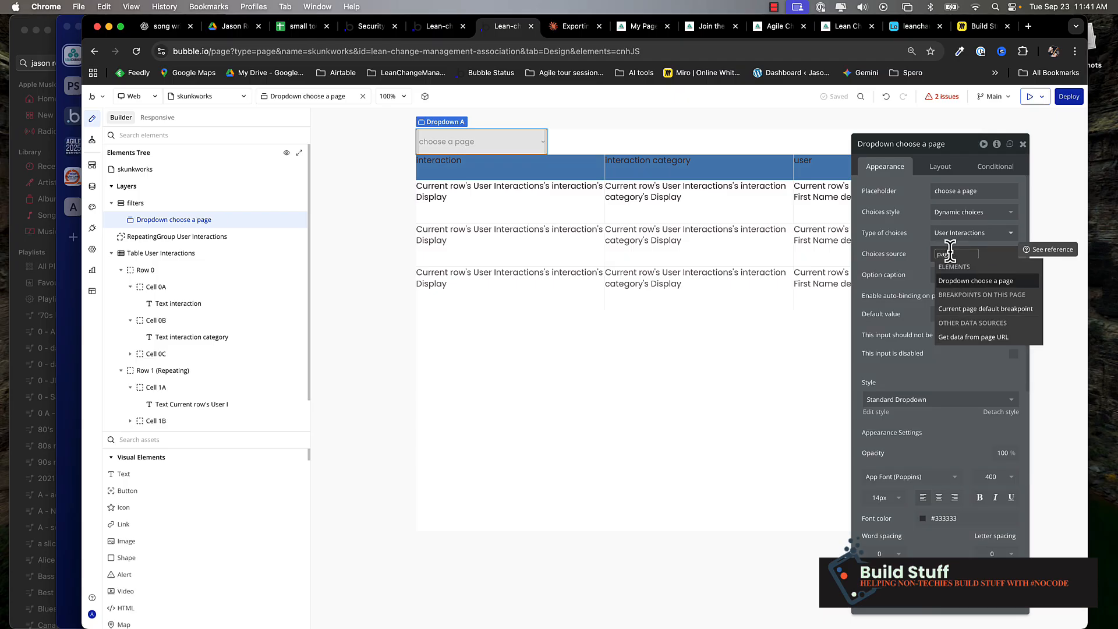
click(909, 266)
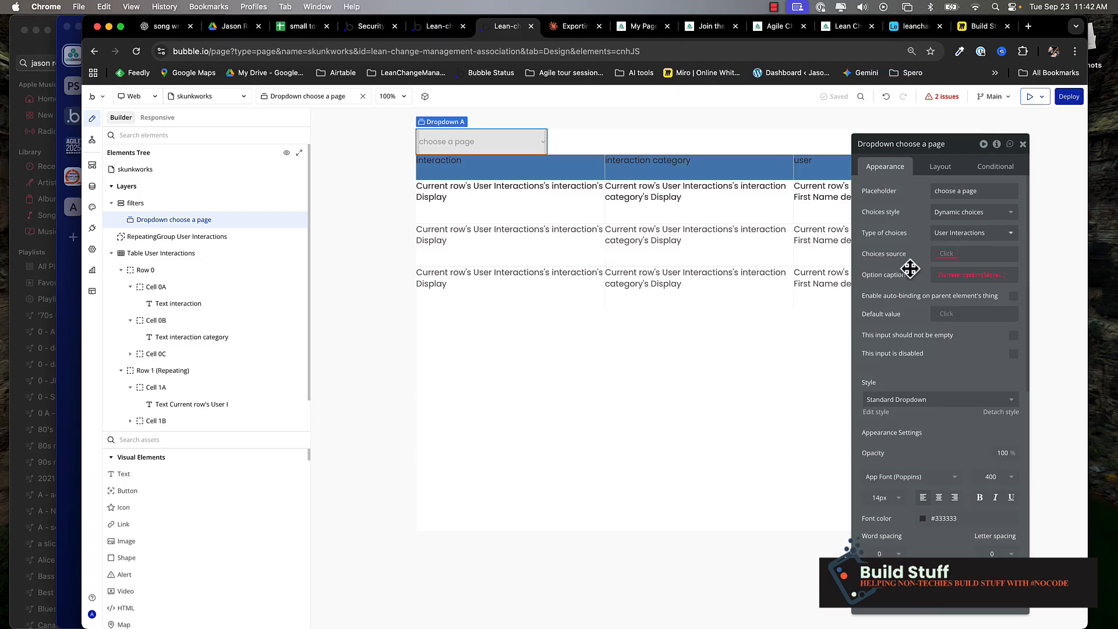
- Set the dropdown's choices source to a search for User Interactions
click(950, 254)
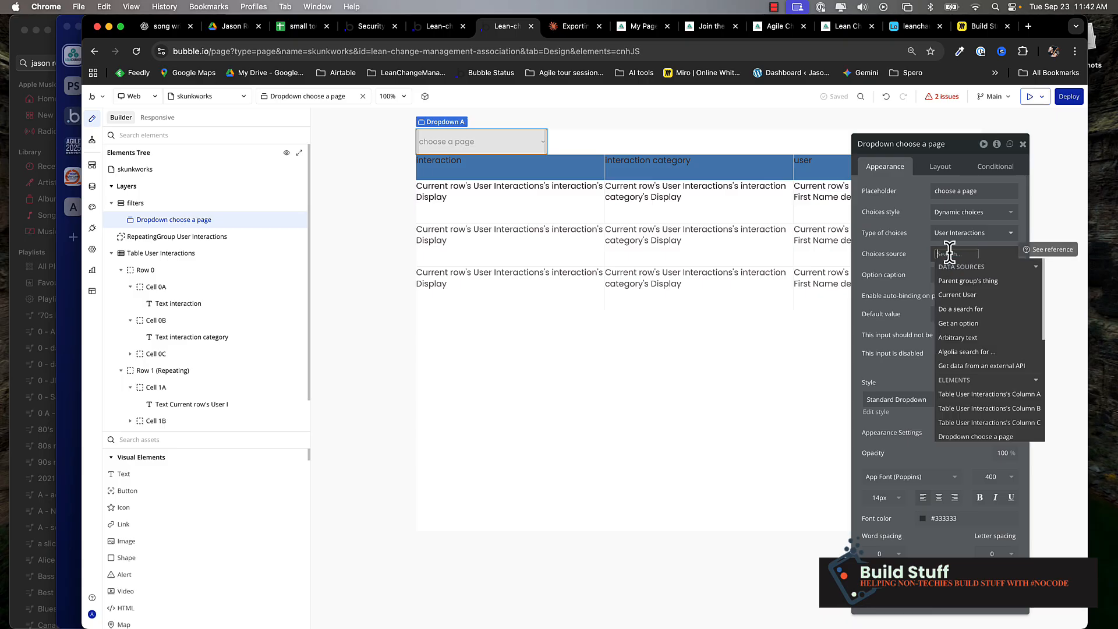
click(970, 310)
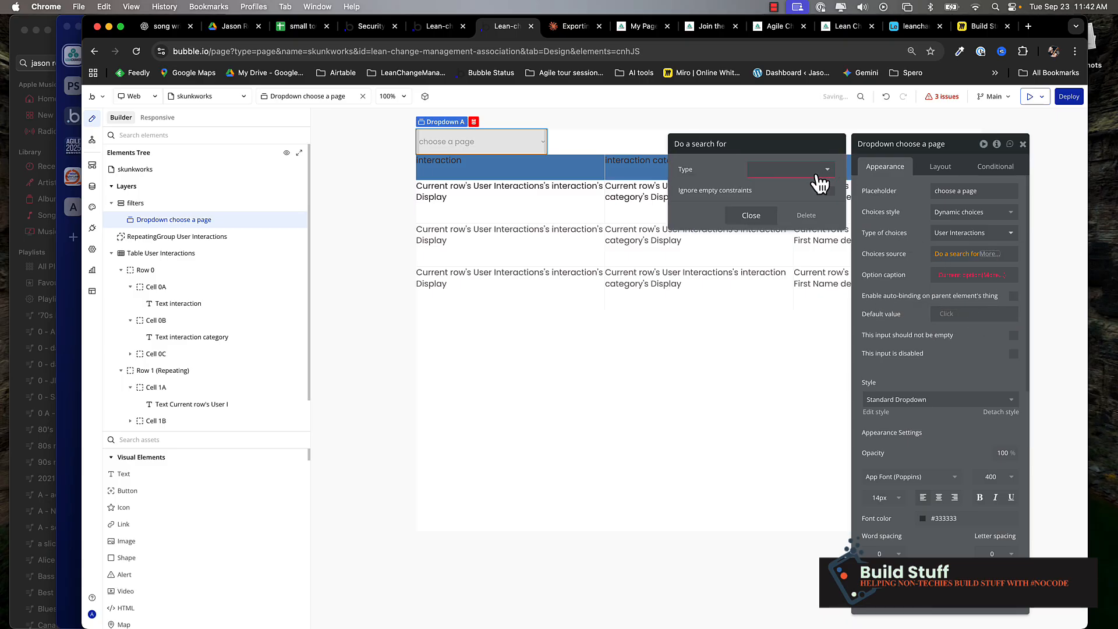
click(815, 171)
text(user)
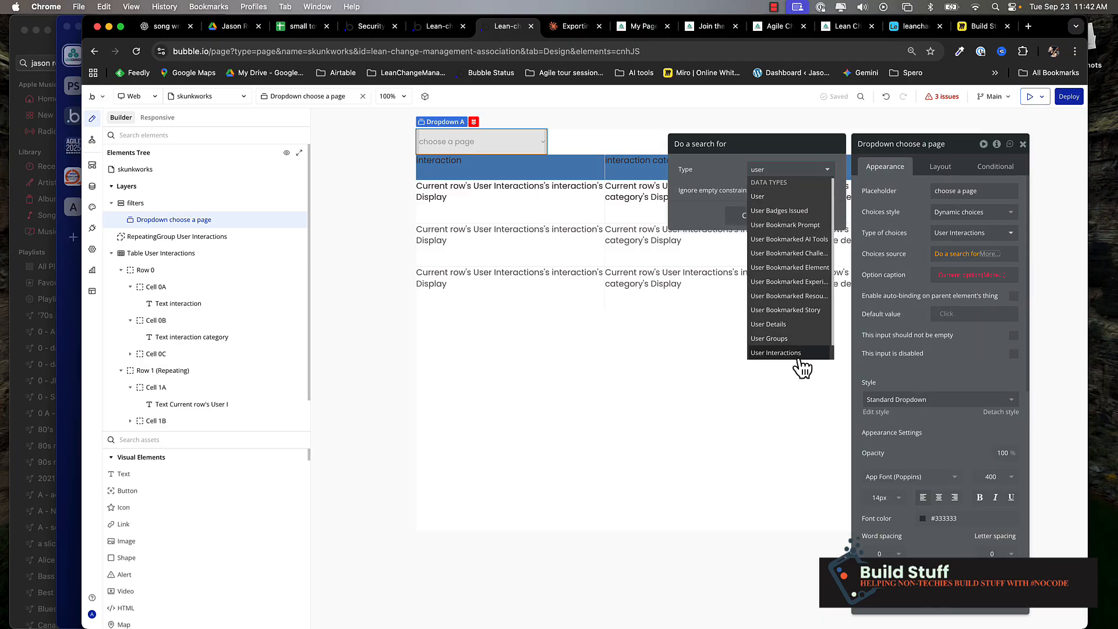
click(799, 351)
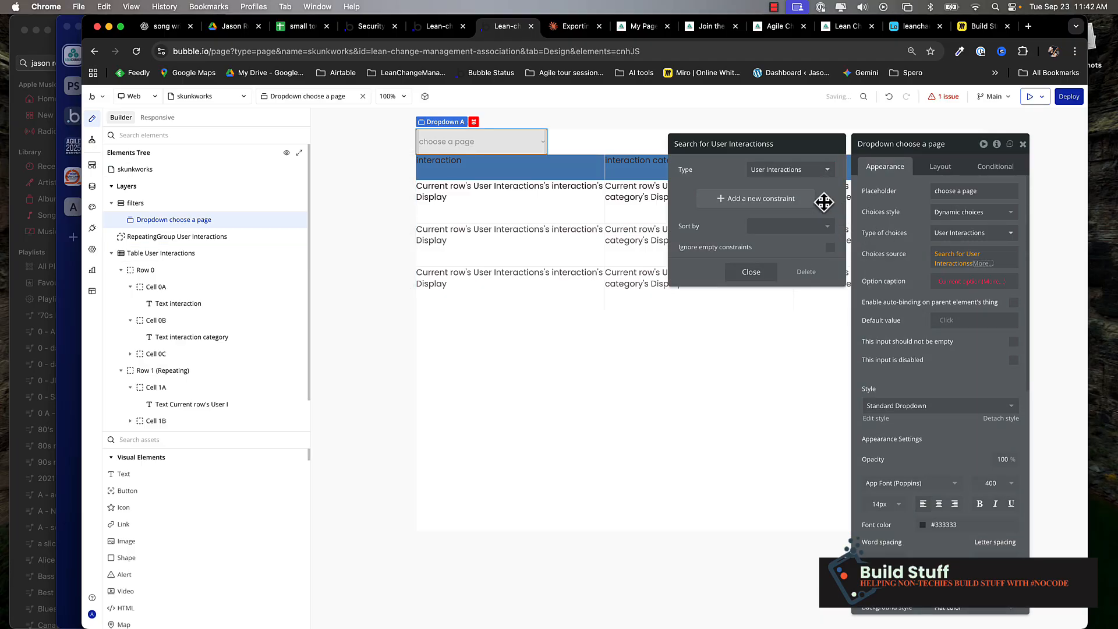
- Group the dropdown's User Interactions search by the page url field
click(986, 272)
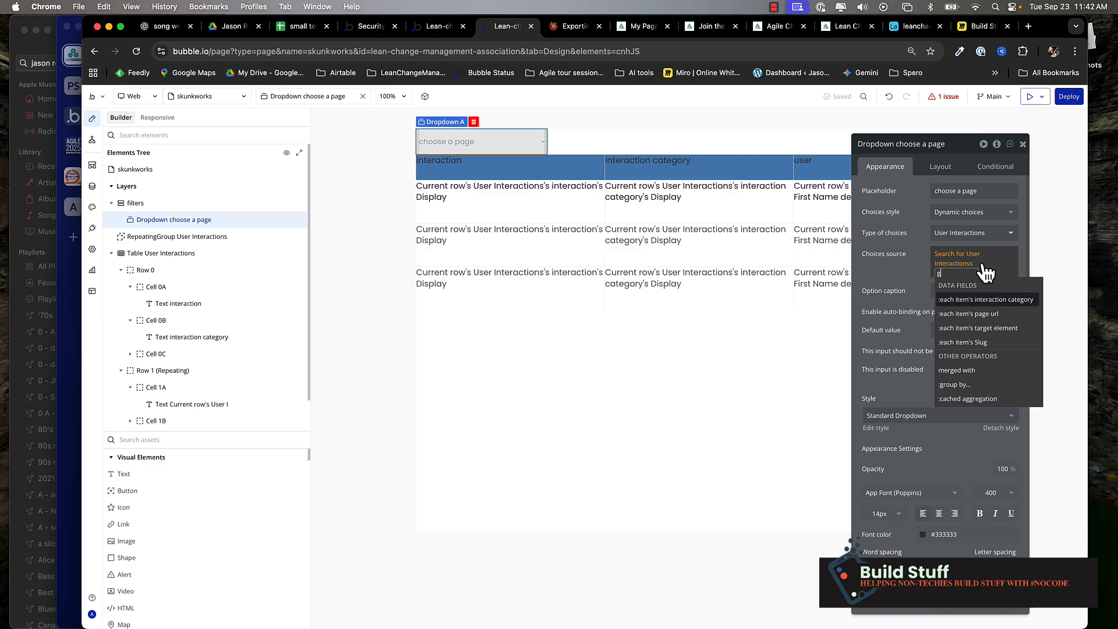
click(983, 309)
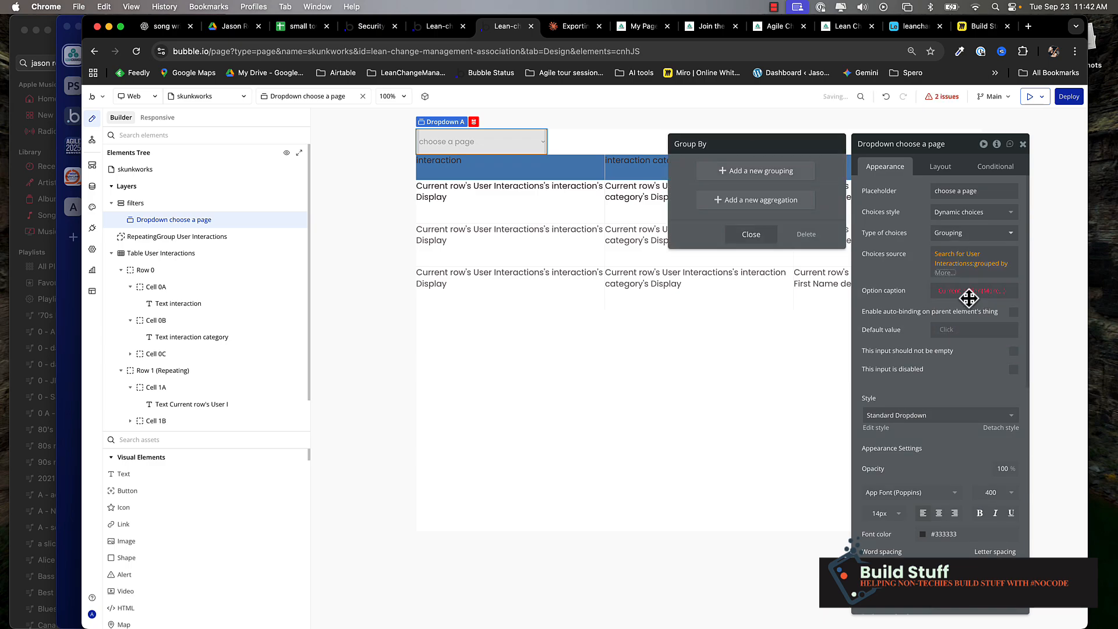
click(756, 171)
click(781, 169)
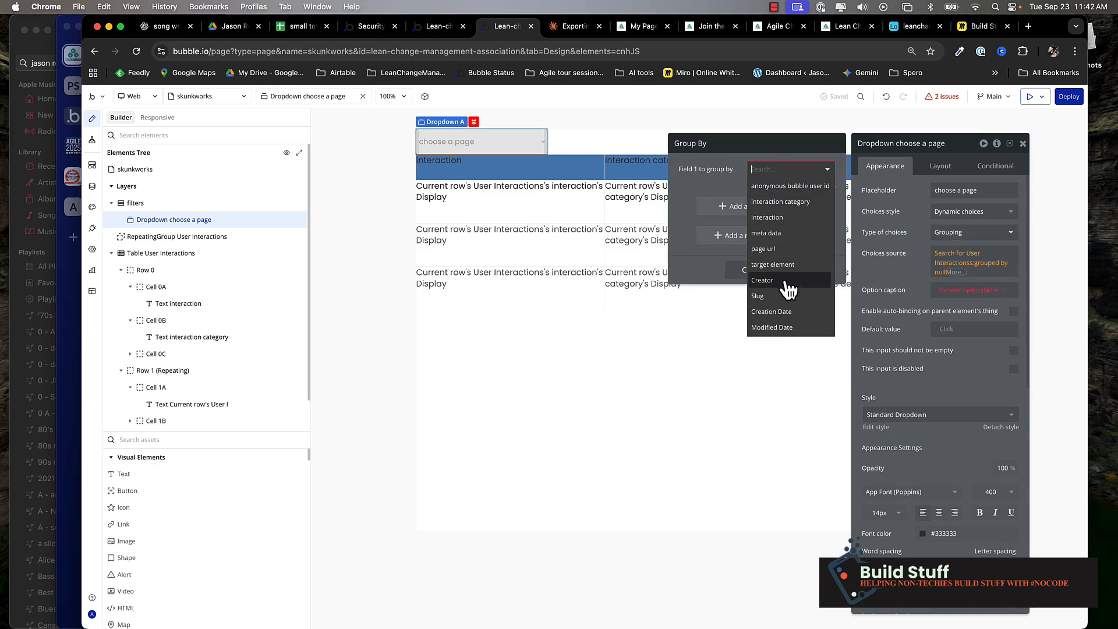
click(787, 249)
click(890, 272)
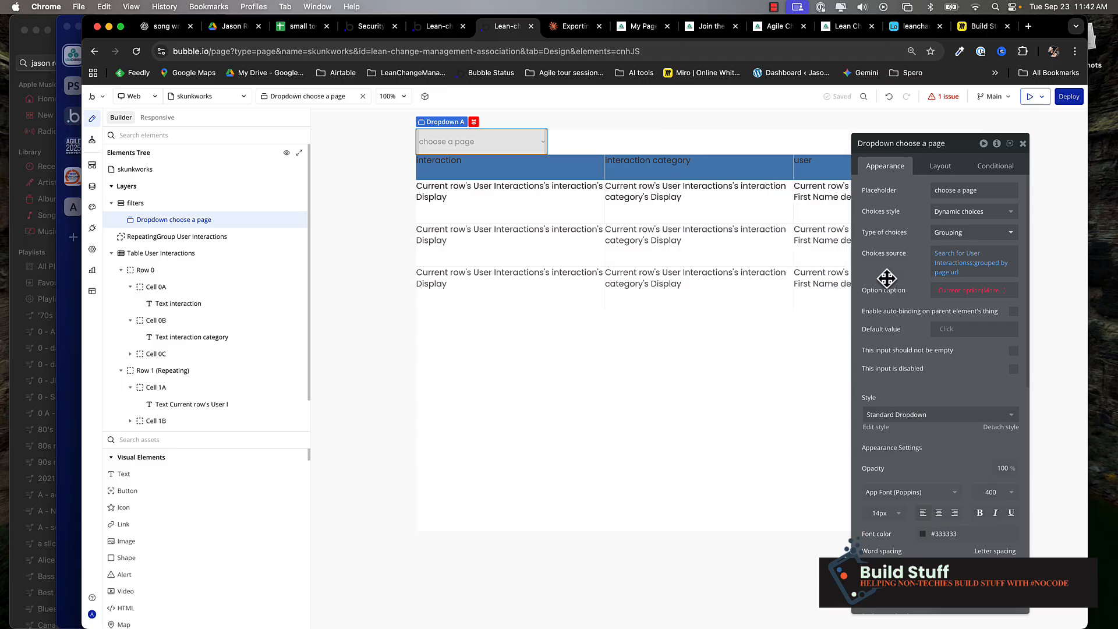
- Set the dropdown's option caption to the current option's page url
click(994, 291)
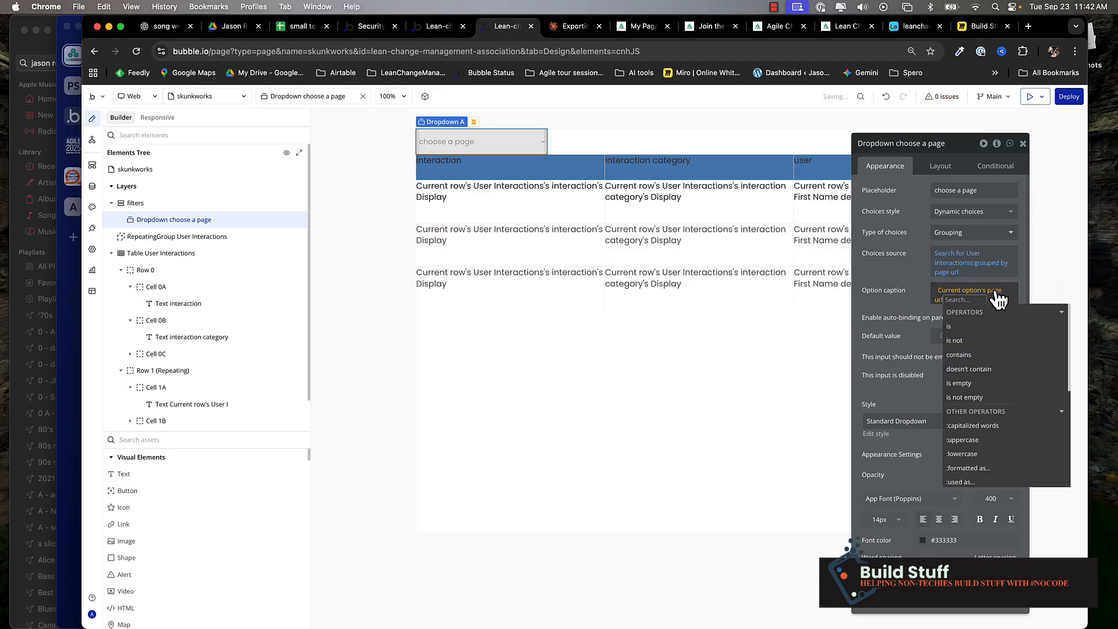
text(pag)
key(BackSpace)
key(BackSpace)
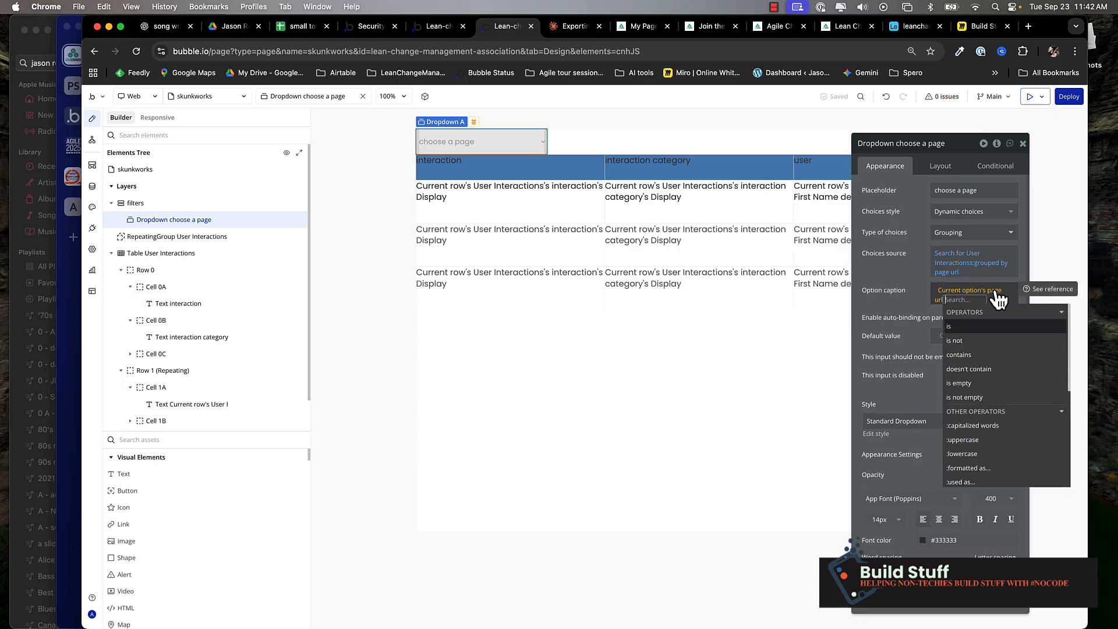
click(879, 295)
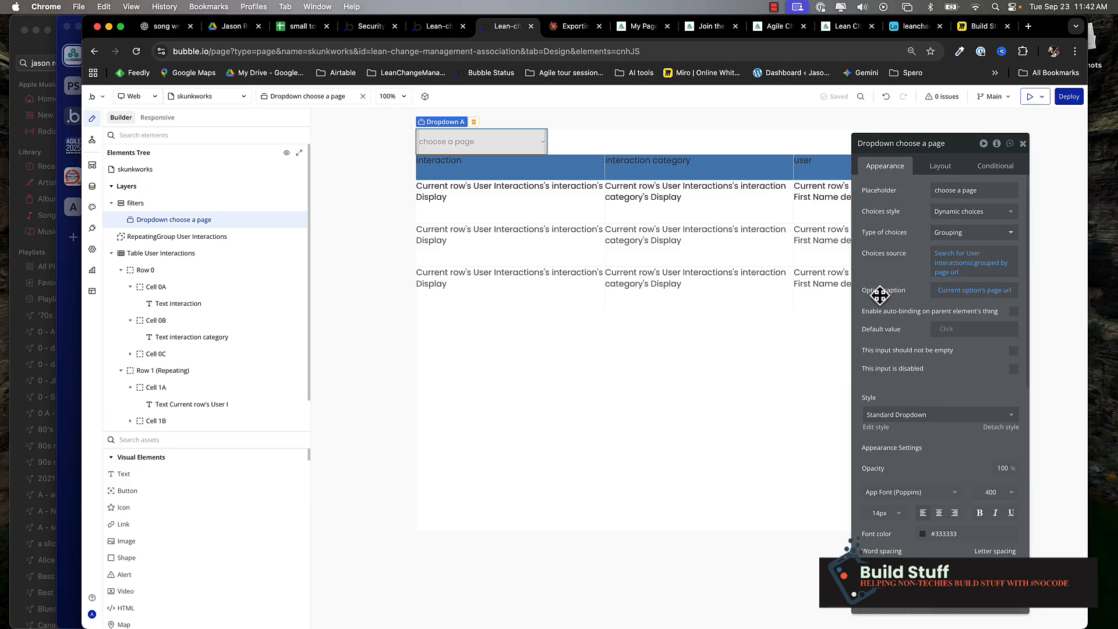
- Switch to the skunkworks page preview and check the choices offered by the page dropdown
click(658, 30)
click(211, 101)
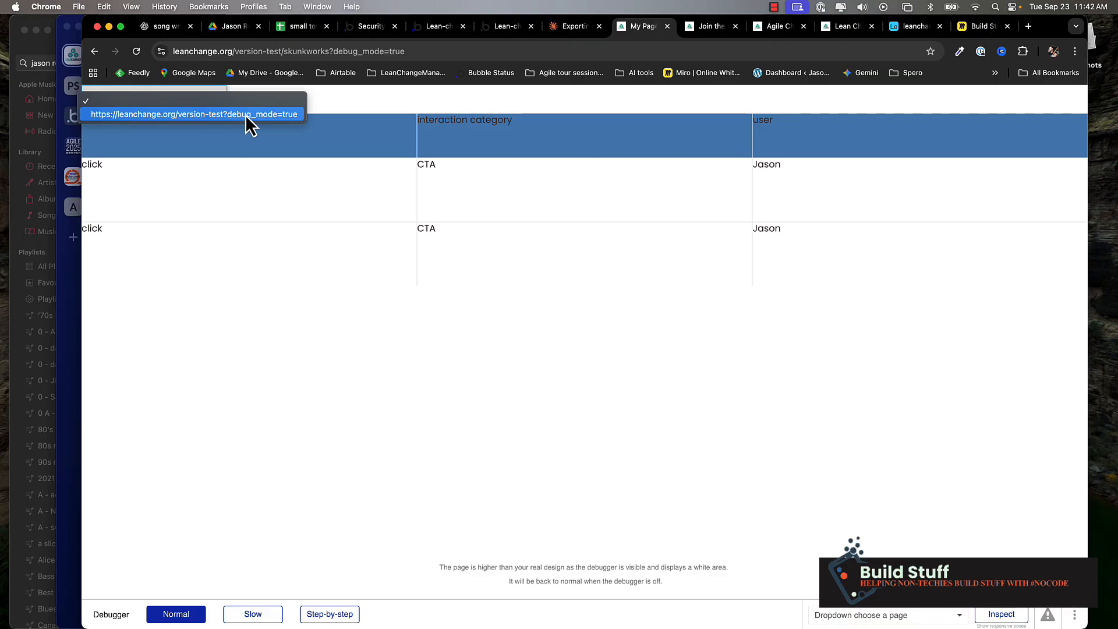
click(155, 115)
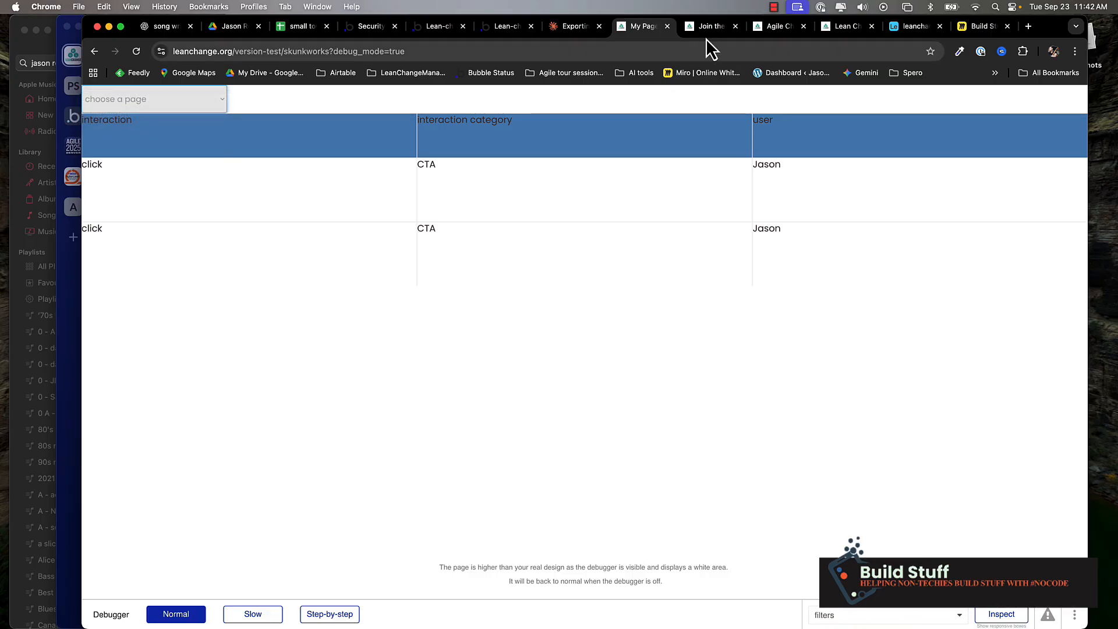
click(708, 28)
click(769, 29)
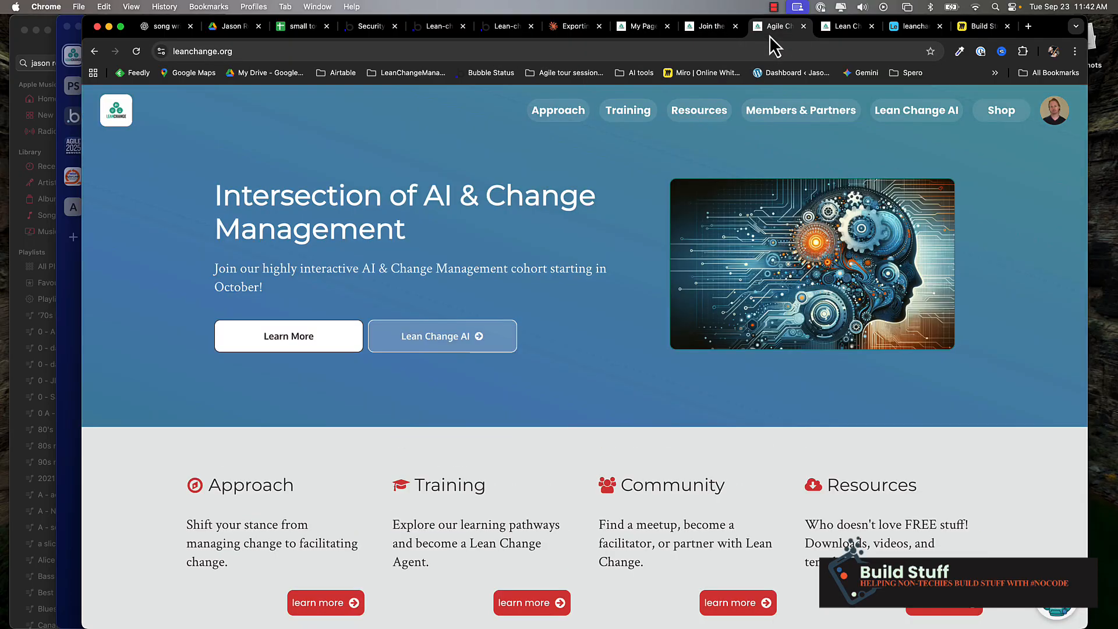
click(840, 29)
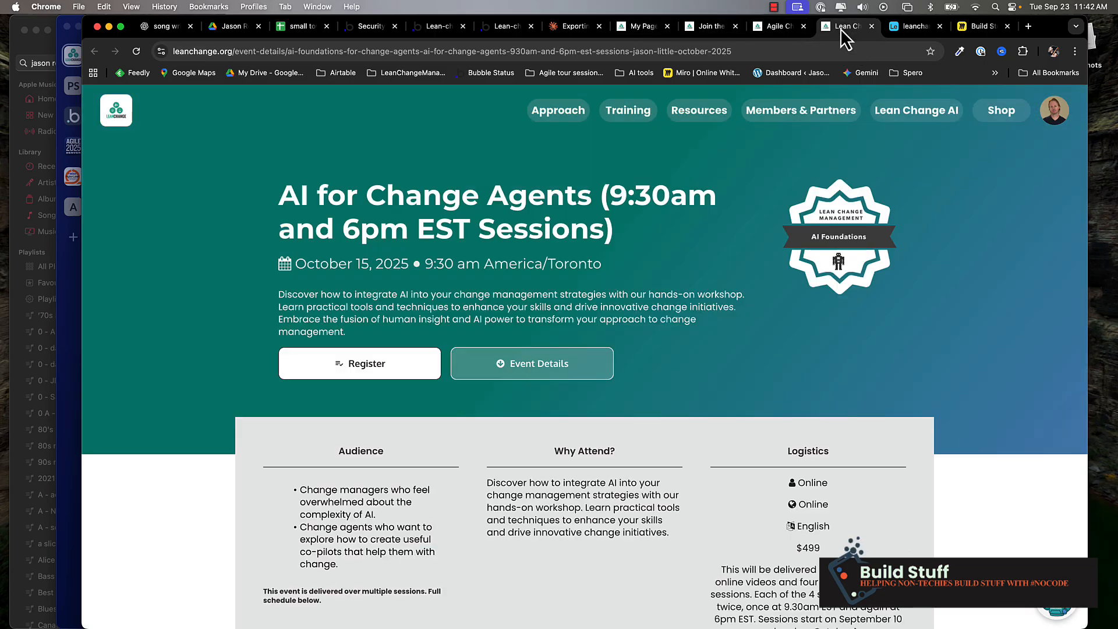
click(647, 25)
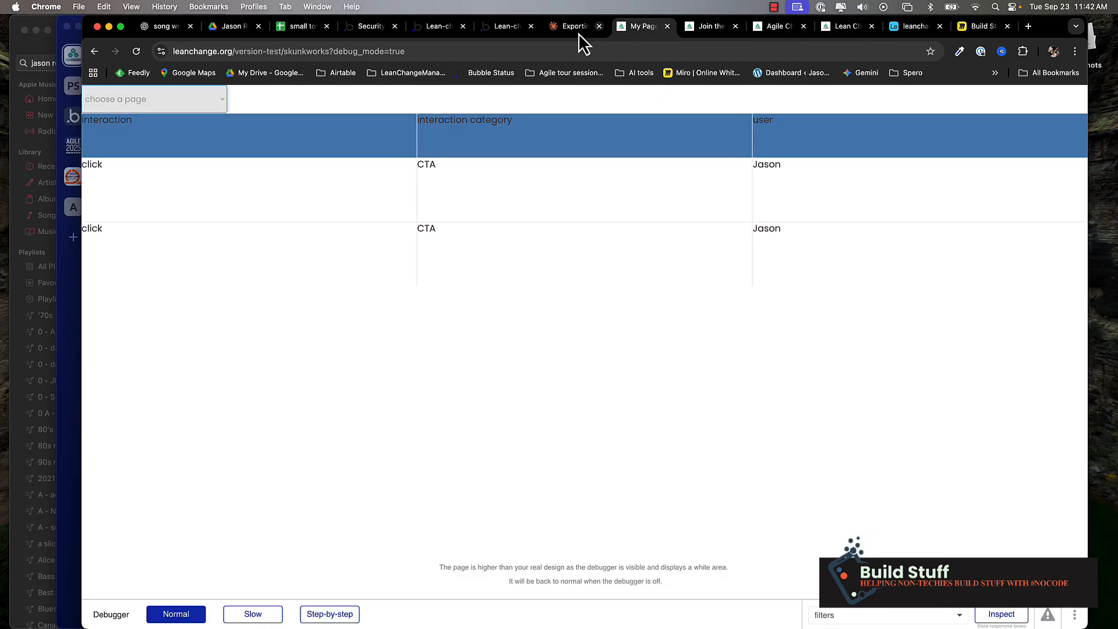
- Copy the skunkworks preview address and paste it into a new incognito window
click(483, 50)
key(super+c)
click(78, 7)
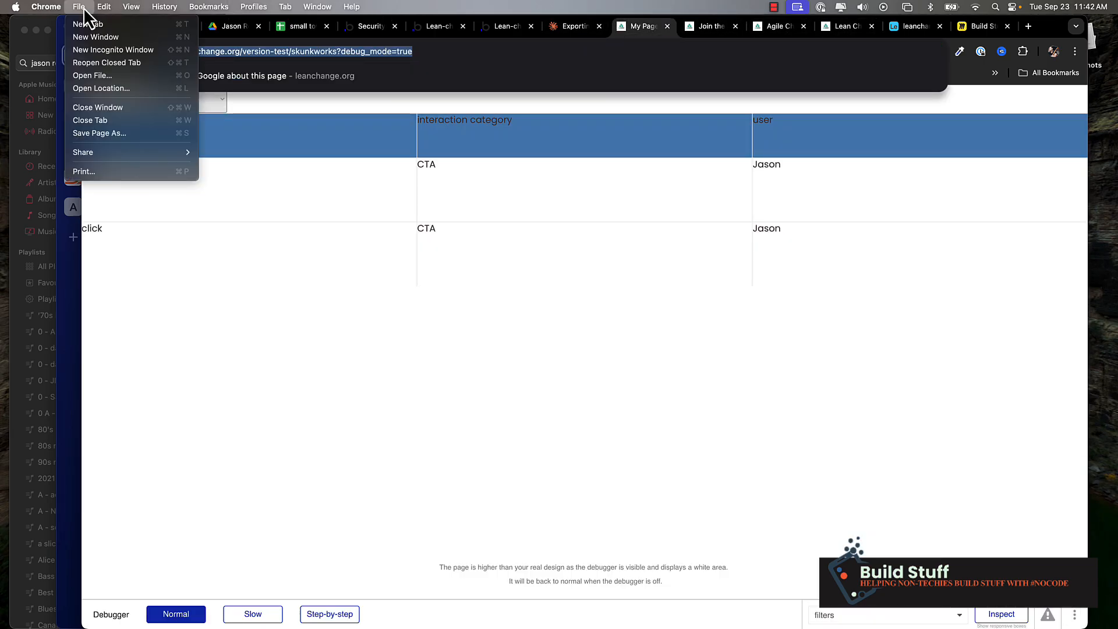
click(223, 58)
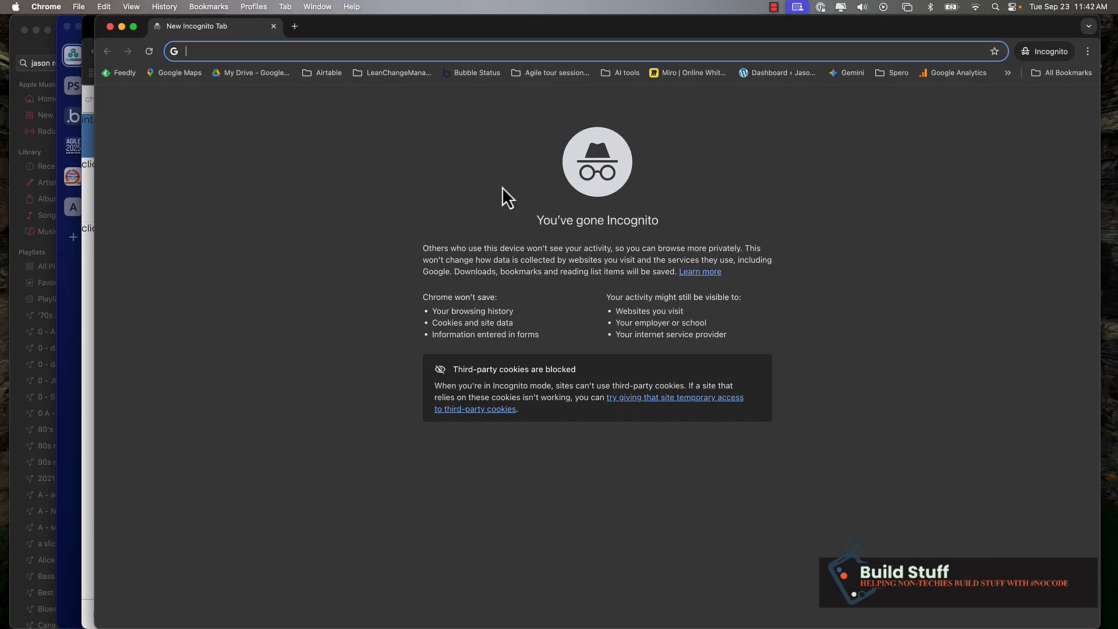
key(super+v)
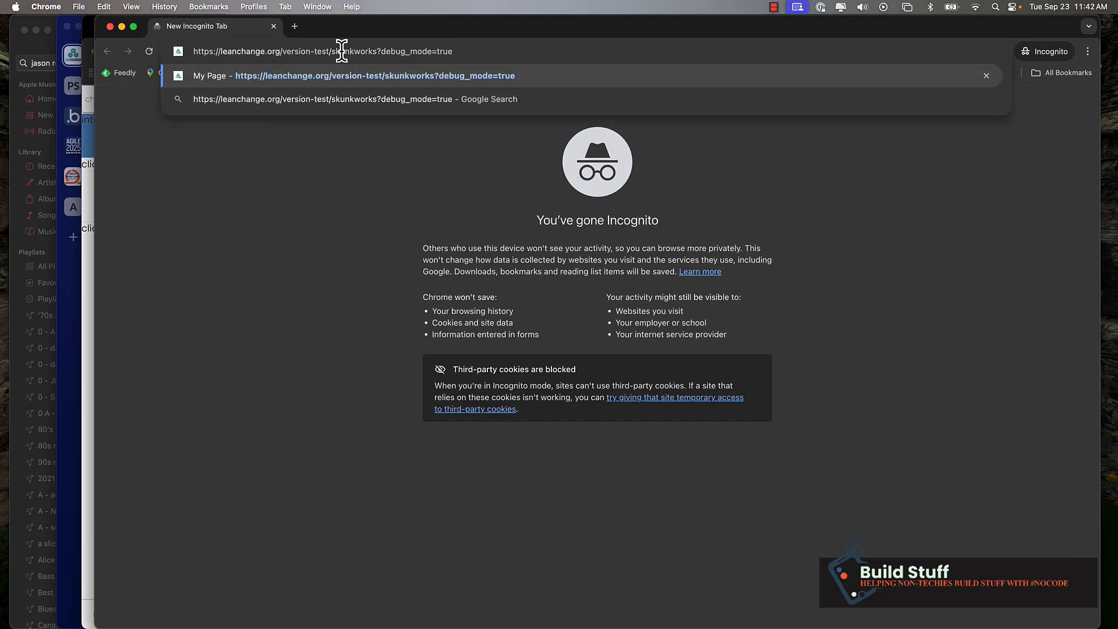
drag(333, 51, 642, 55)
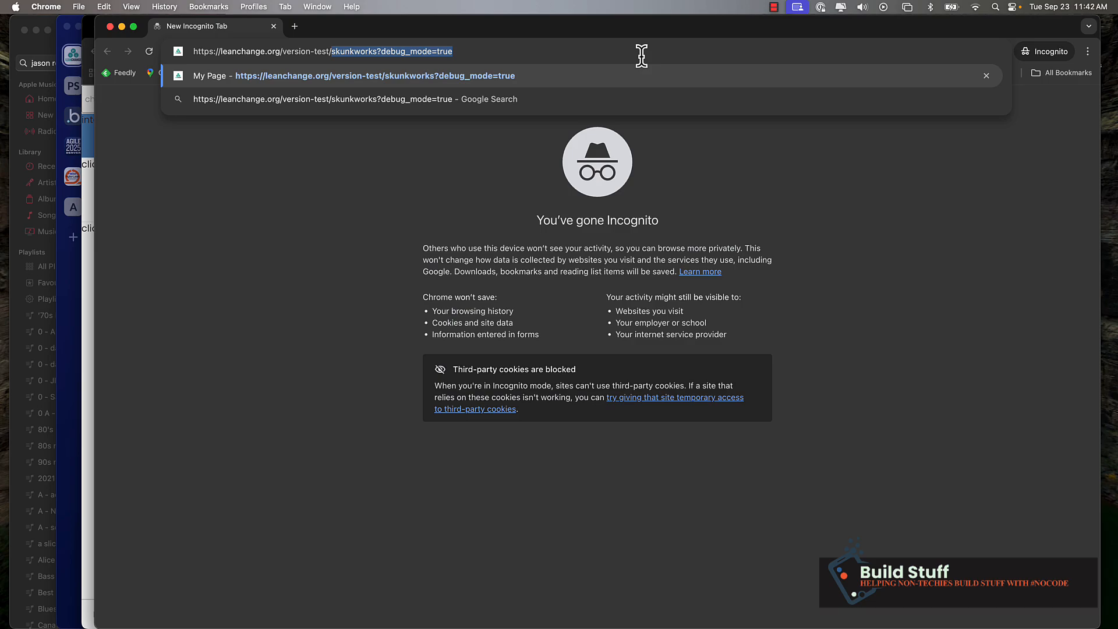
text(inde)
key(BackSpace)
key(BackSpace)
key(BackSpace)
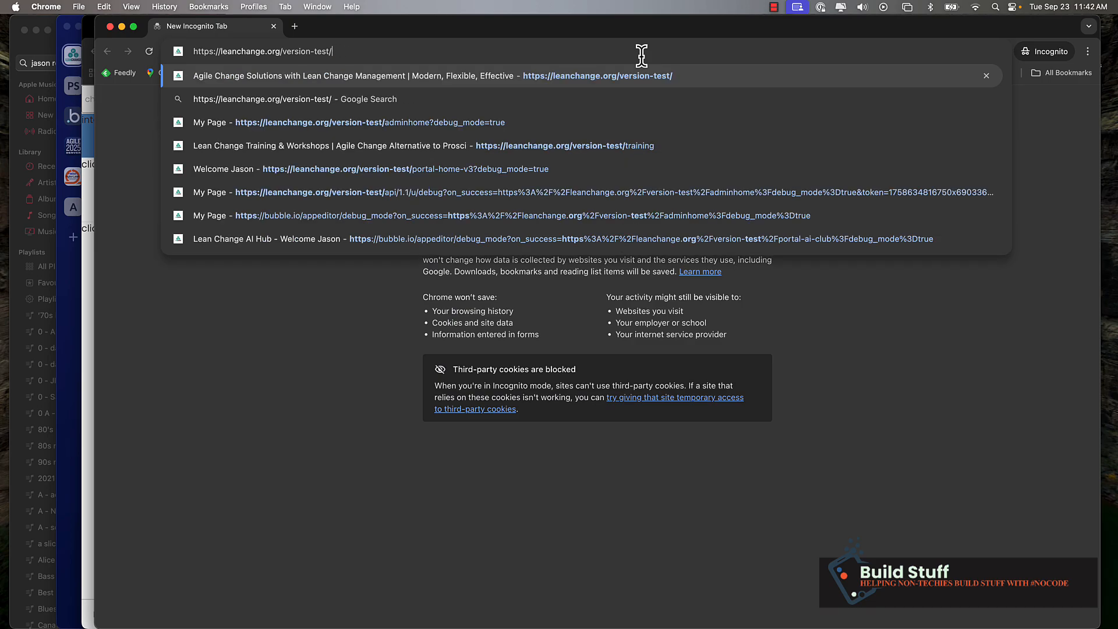
key(Return)
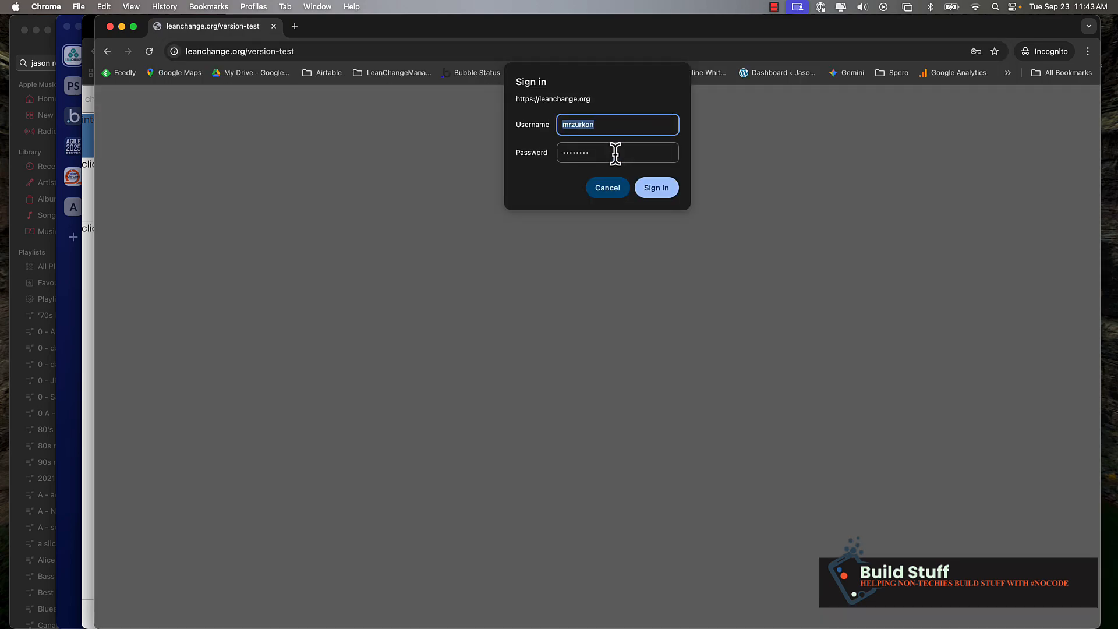
- Sign in to the test site with the account password and follow the home page's Explore Lean Change button
key(Tab)
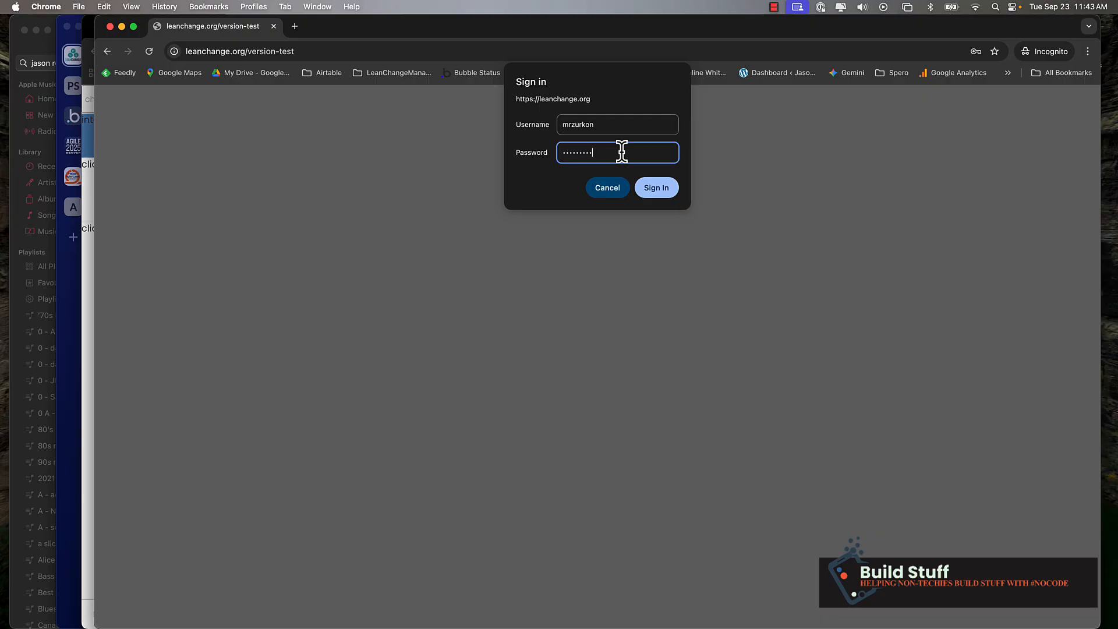
key(Return)
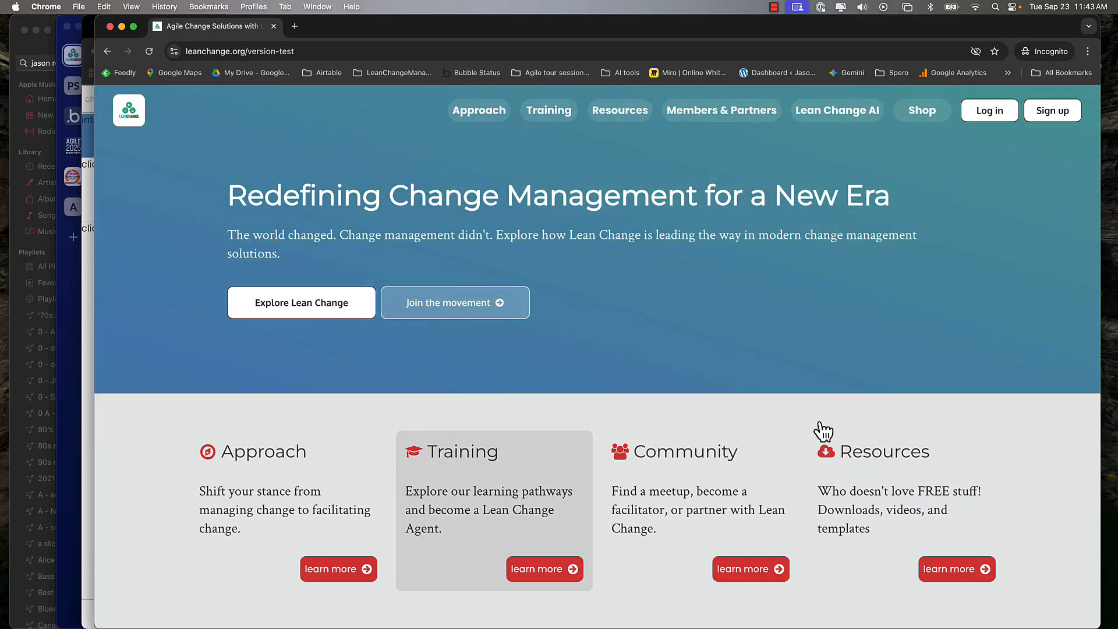
click(287, 307)
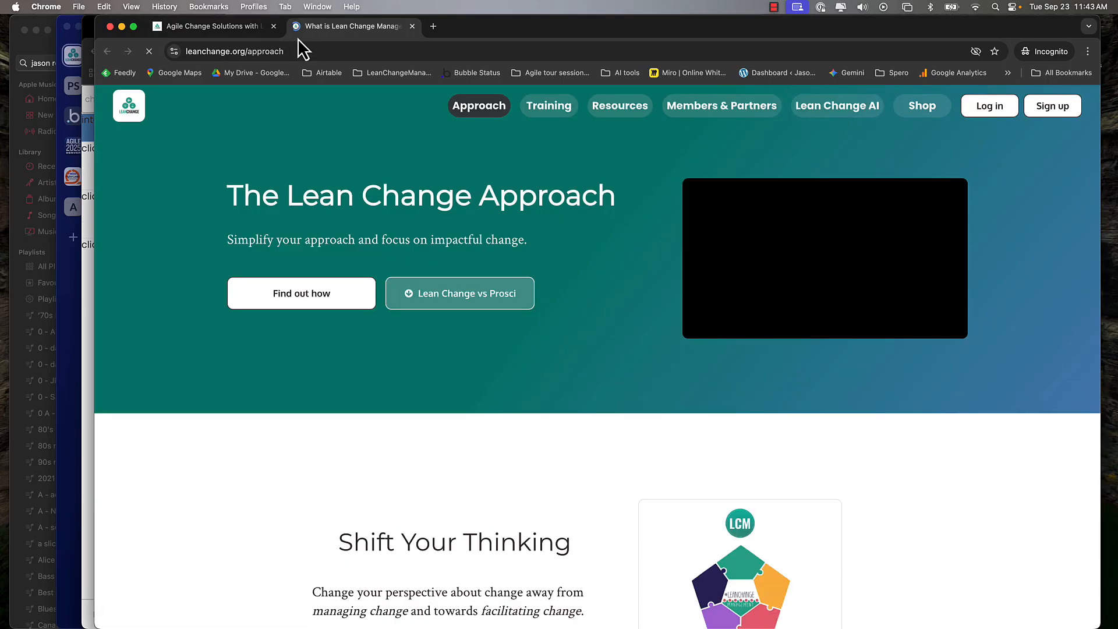
- Return to the skunkworks preview and check the new interaction's user value and the page dropdown's choices
key(ctrl+Up)
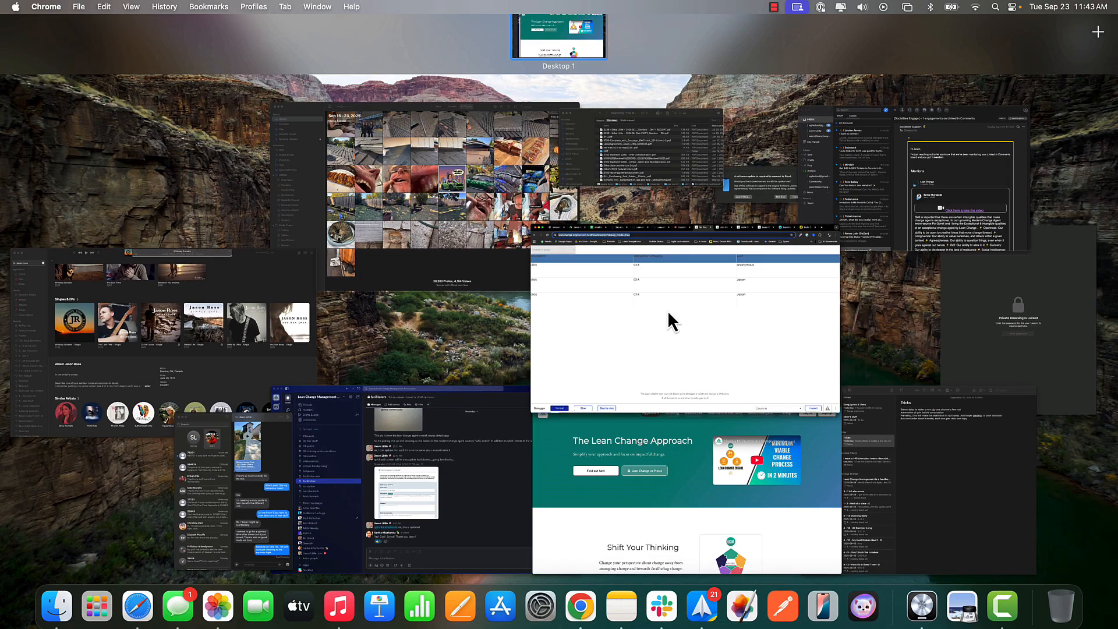
click(669, 314)
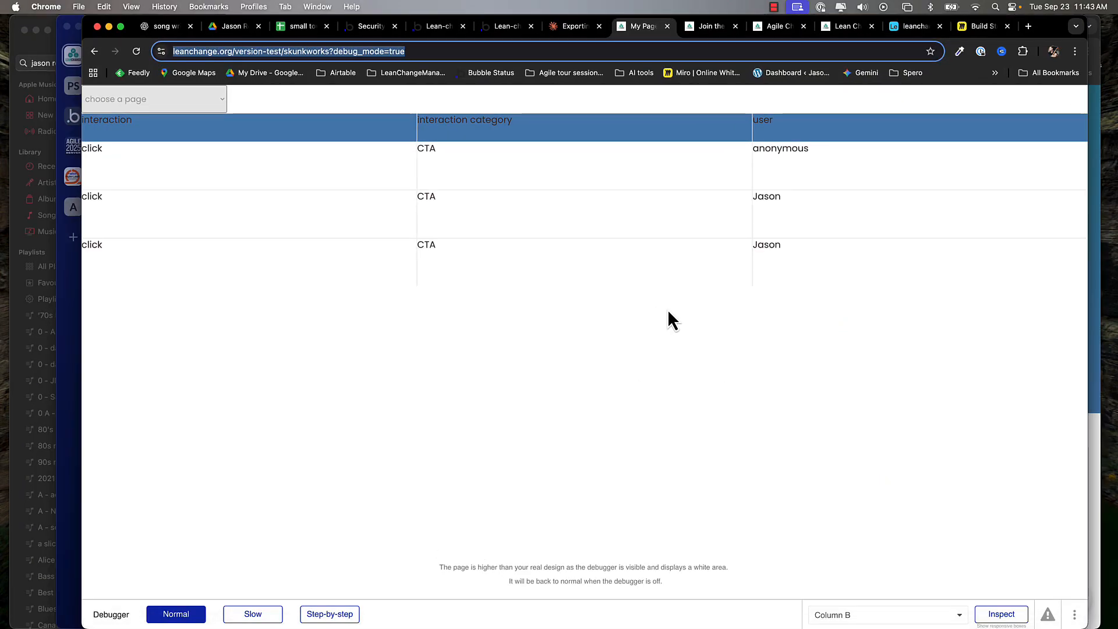
double_click(784, 148)
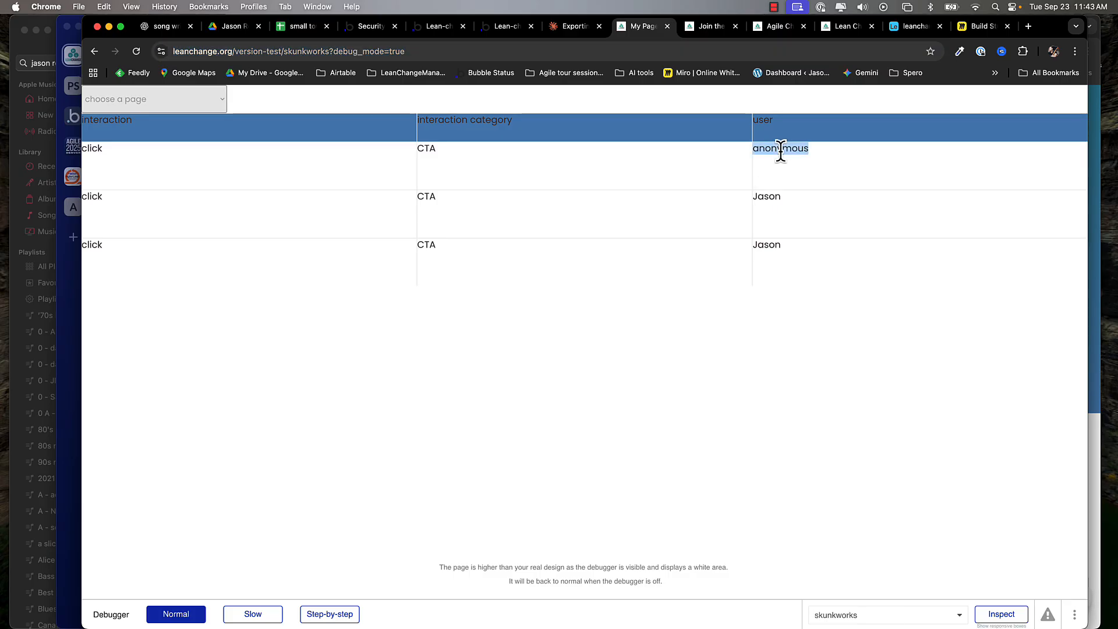
click(210, 98)
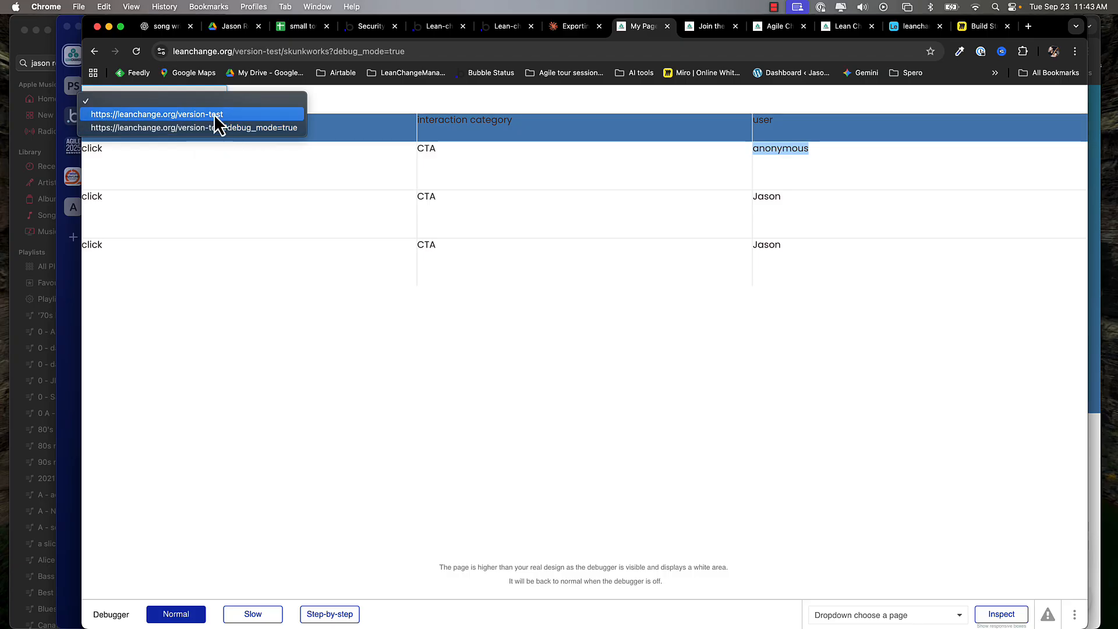
click(614, 175)
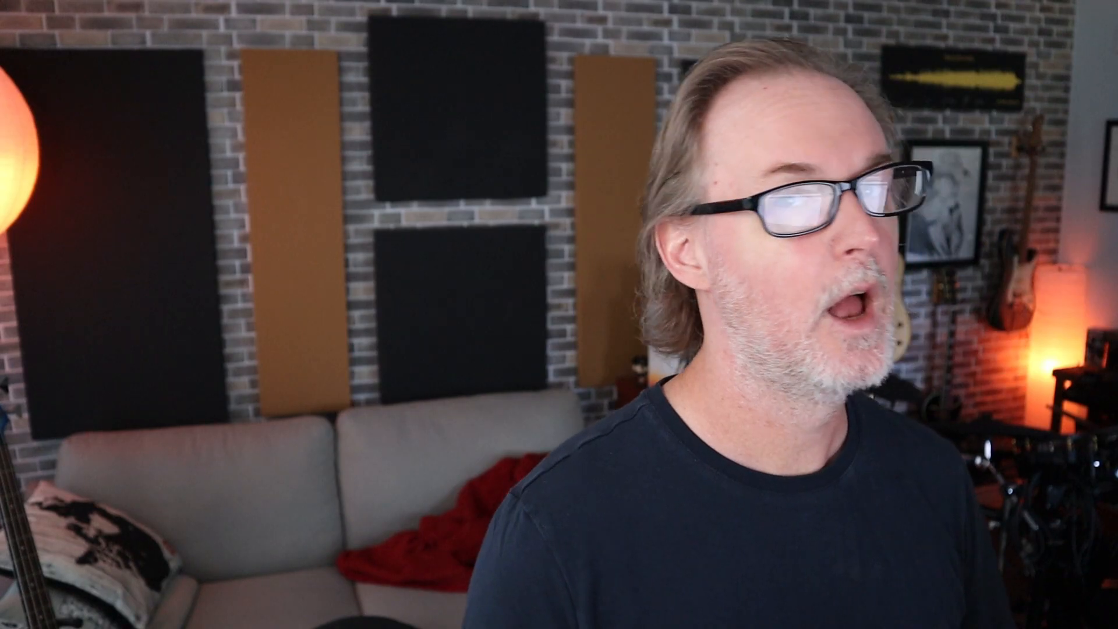